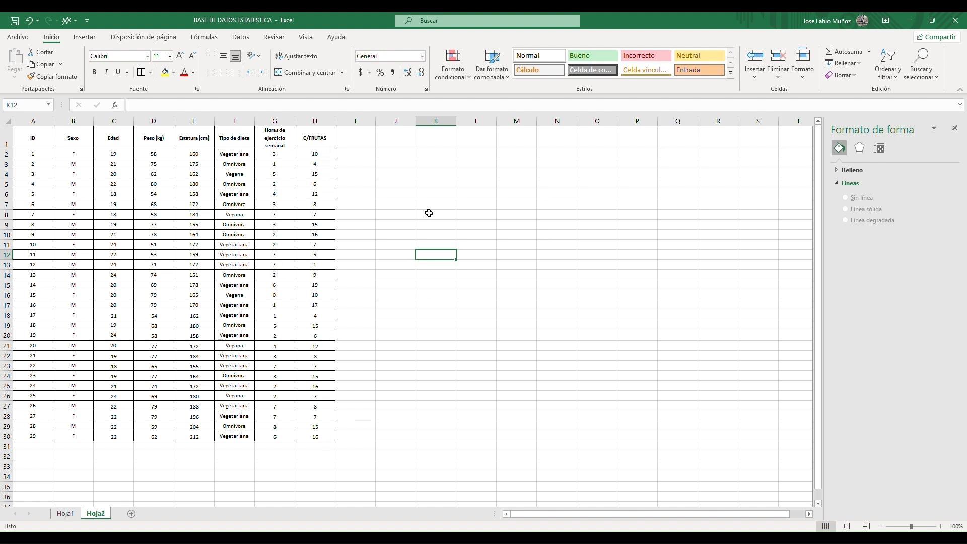
Review the age frequency tables, MEDIA, MODA and MEDIANA values, and charts on Hoja1, and return to Hoja2.
{"action": "left_click", "coordinate": [429, 177]}
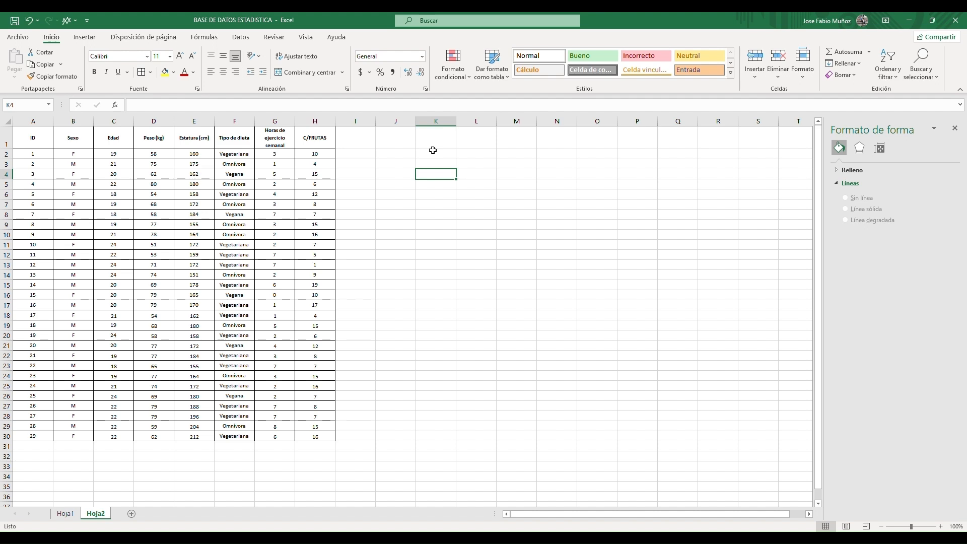
{"action": "left_click", "coordinate": [65, 513]}
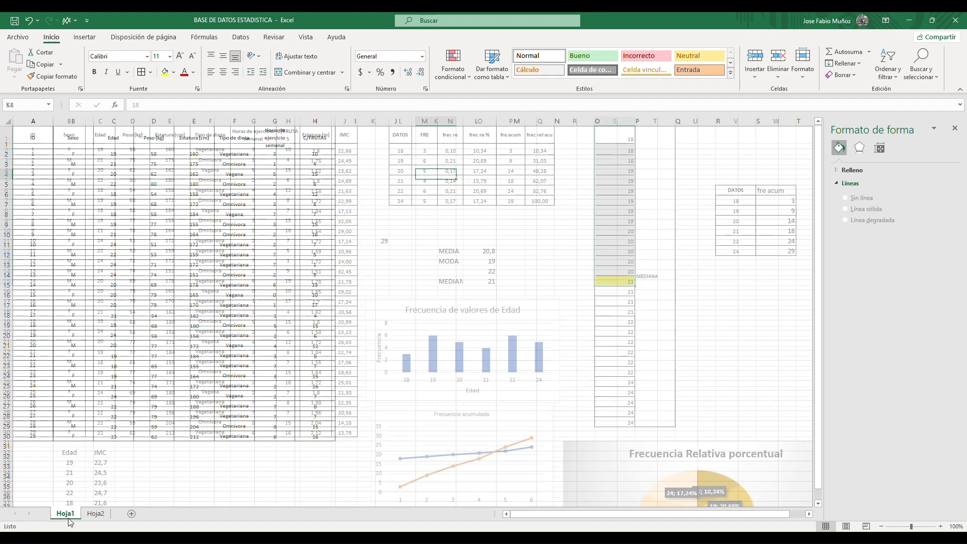
{"action": "scroll", "coordinate": [451, 314], "scroll_direction": "down", "scroll_amount": 2}
{"action": "scroll", "coordinate": [451, 314], "scroll_direction": "down", "scroll_amount": 2}
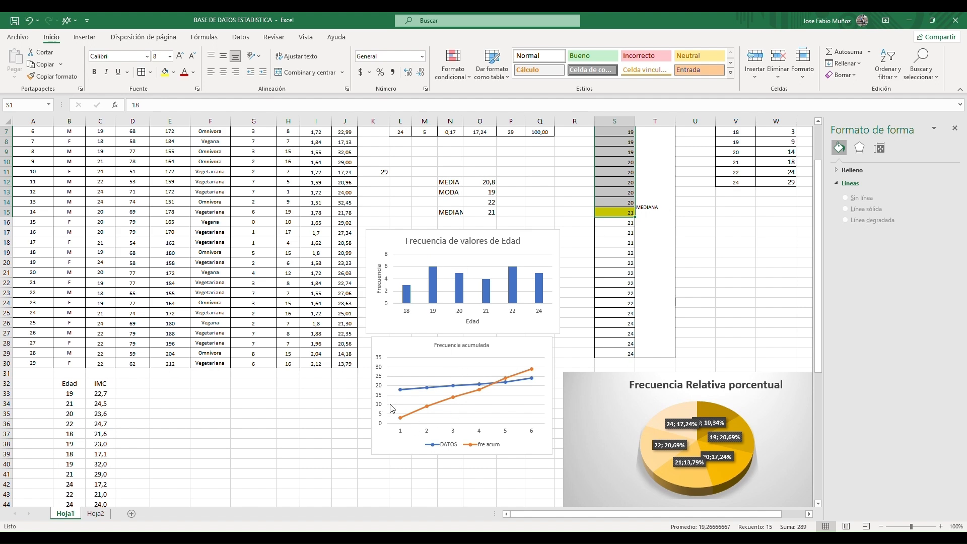
{"action": "scroll", "coordinate": [410, 398], "scroll_direction": "down", "scroll_amount": 4}
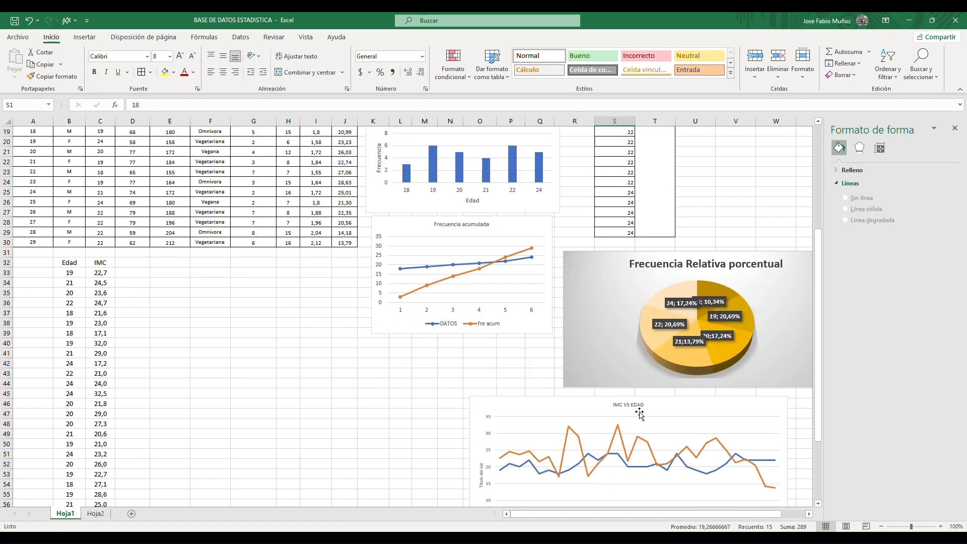
{"action": "scroll", "coordinate": [627, 423], "scroll_direction": "up", "scroll_amount": 2}
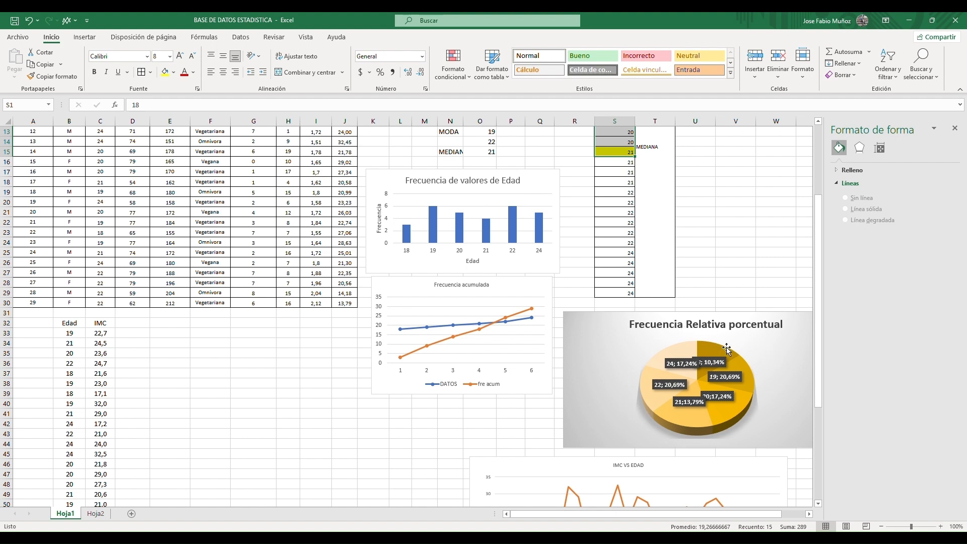
{"action": "scroll", "coordinate": [727, 350], "scroll_direction": "up", "scroll_amount": 4}
{"action": "left_click", "coordinate": [733, 323]}
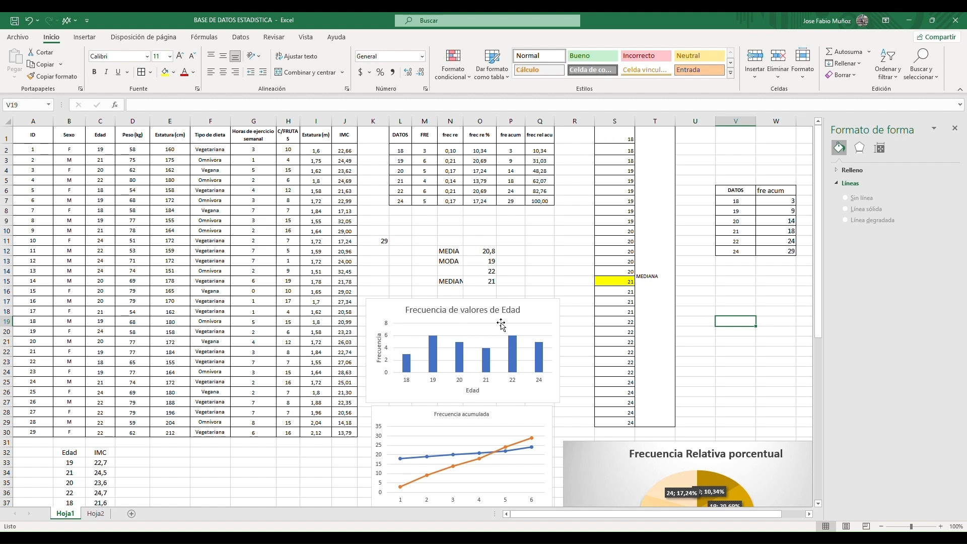
{"action": "scroll", "coordinate": [433, 281], "scroll_direction": "down", "scroll_amount": 2}
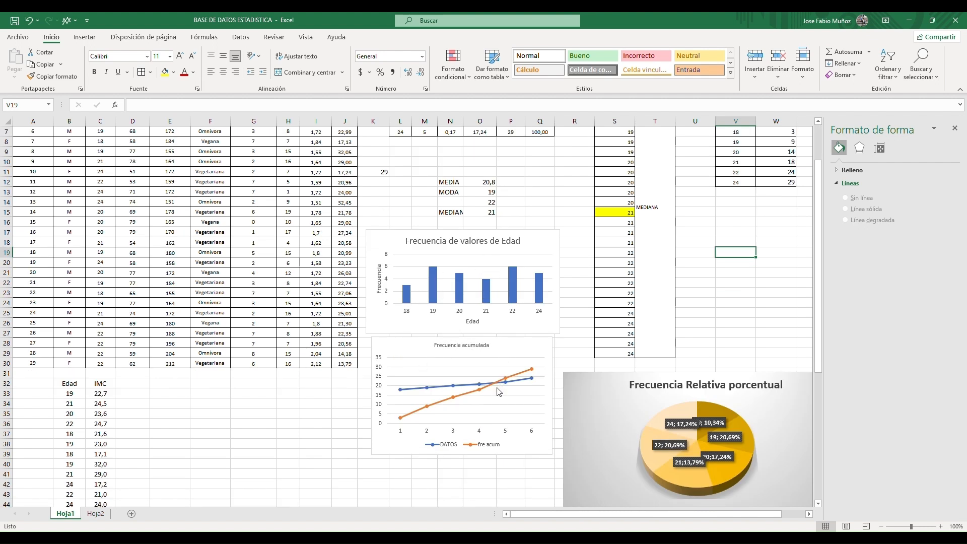
{"action": "scroll", "coordinate": [501, 354], "scroll_direction": "up", "scroll_amount": 2}
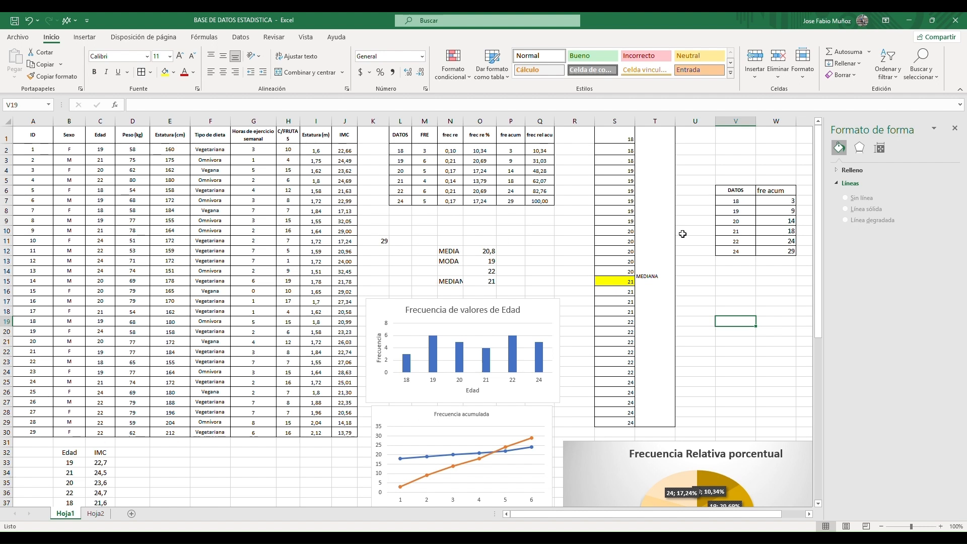
{"action": "scroll", "coordinate": [513, 418], "scroll_direction": "down", "scroll_amount": 2}
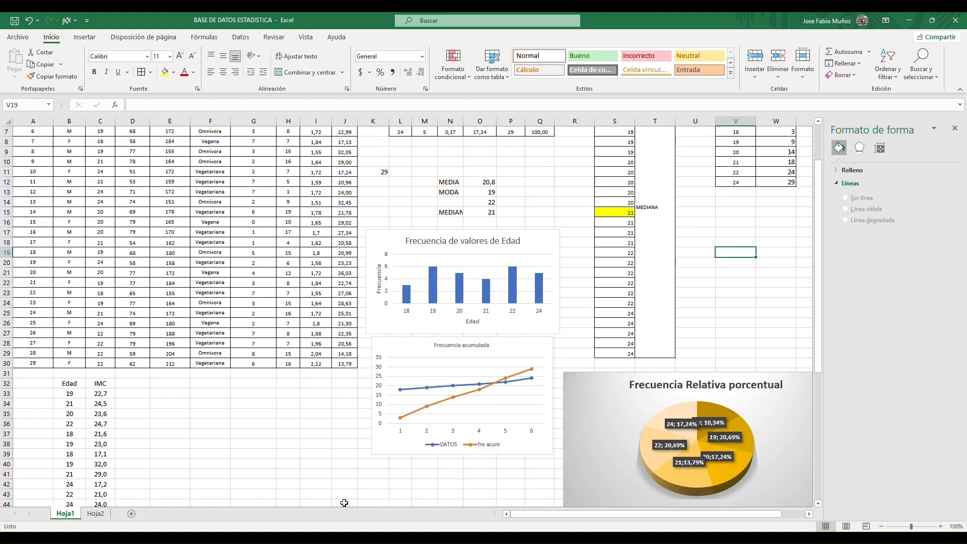
{"action": "left_click", "coordinate": [96, 514]}
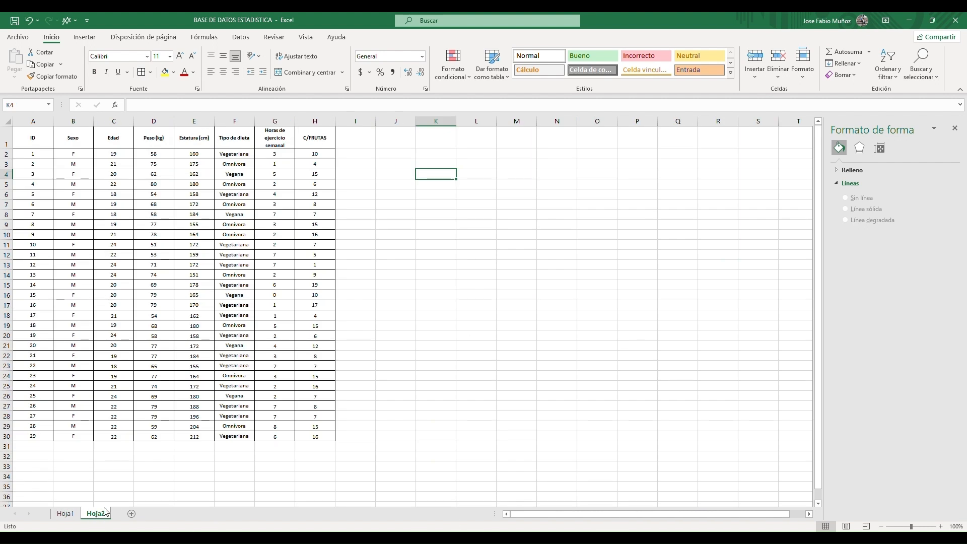
{"action": "left_click", "coordinate": [391, 144]}
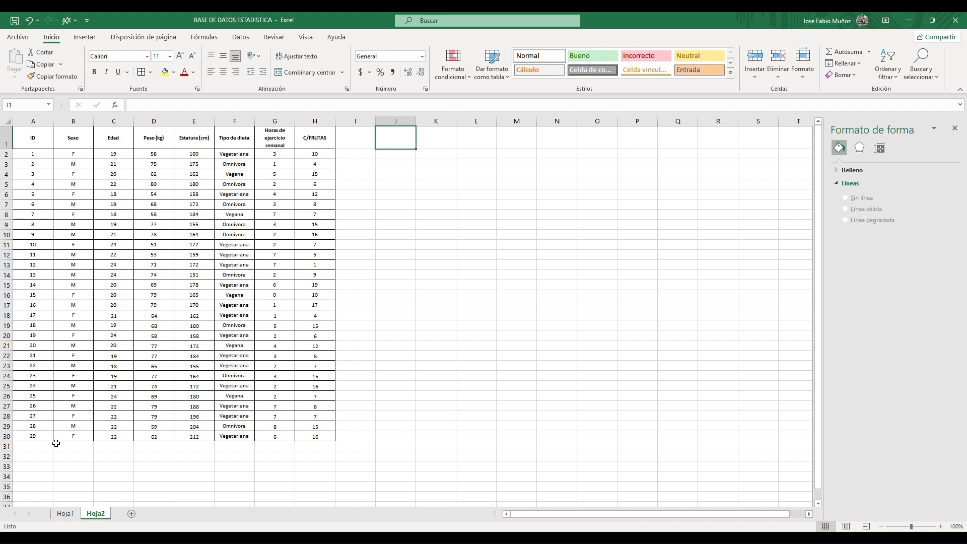
Enter the label "datos" in cell A33 below the data table.
{"action": "left_click", "coordinate": [42, 471]}
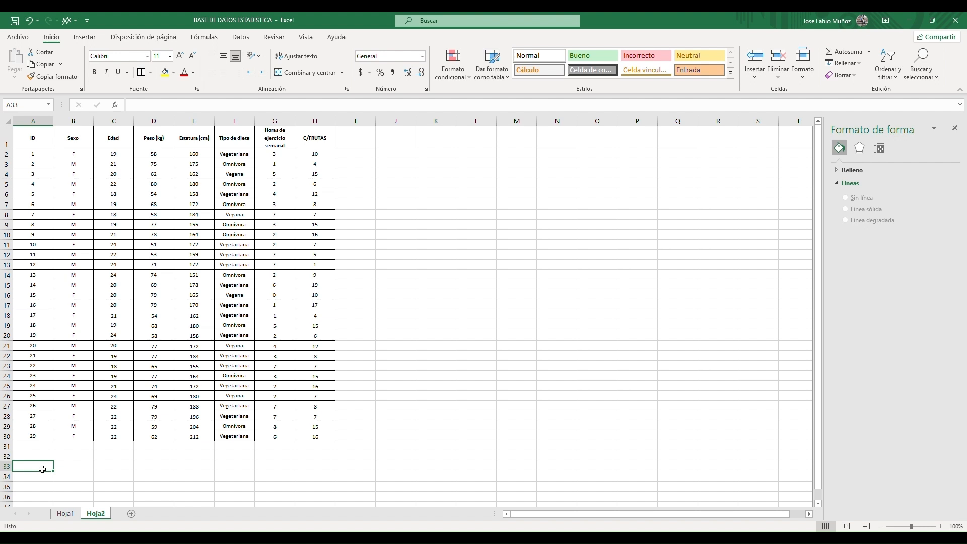
{"action": "type", "text": "n"}
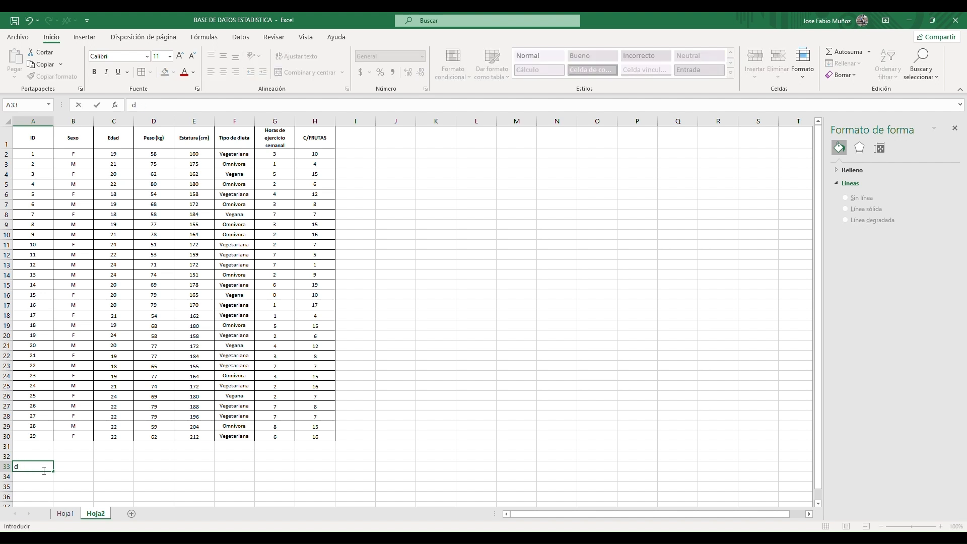
{"action": "key", "text": "ctrl+Return"}
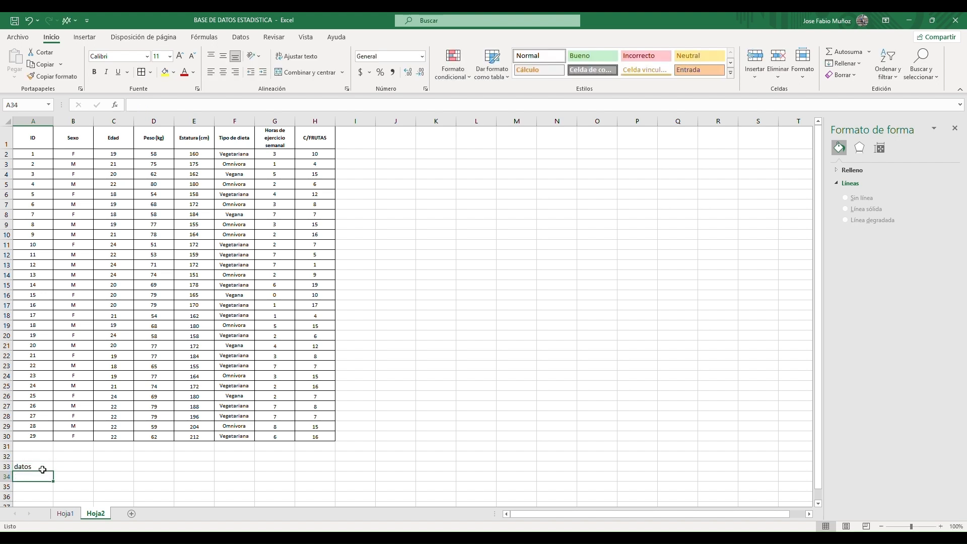
Count the ID entries in B33 with the formula =CONTAR(A2:A30).
{"action": "key", "text": "Right"}
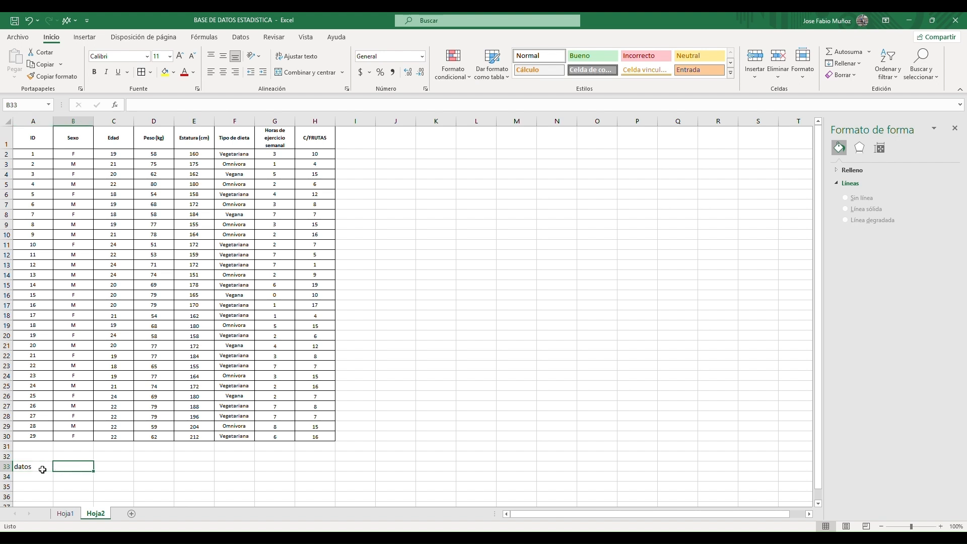
{"action": "type", "text": "="}
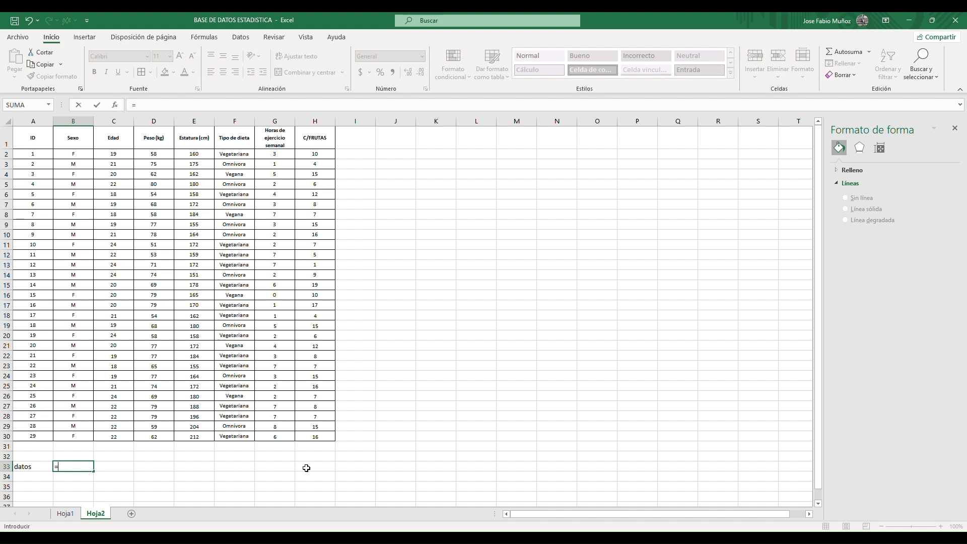
{"action": "type", "text": "cont"}
{"action": "key", "text": "Tab"}
{"action": "left_click_drag", "start_coordinate": [44, 158], "coordinate": [36, 436]}
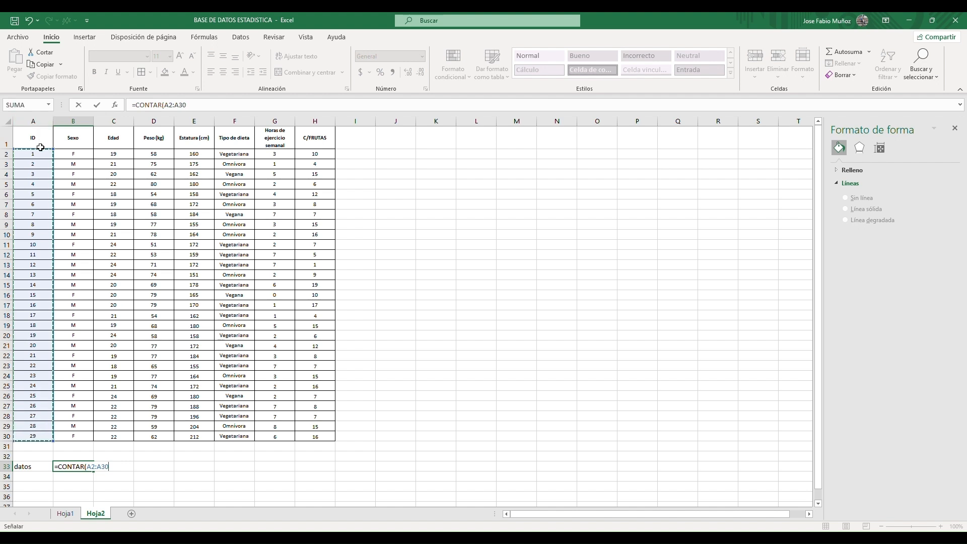
{"action": "type", "text": ")"}
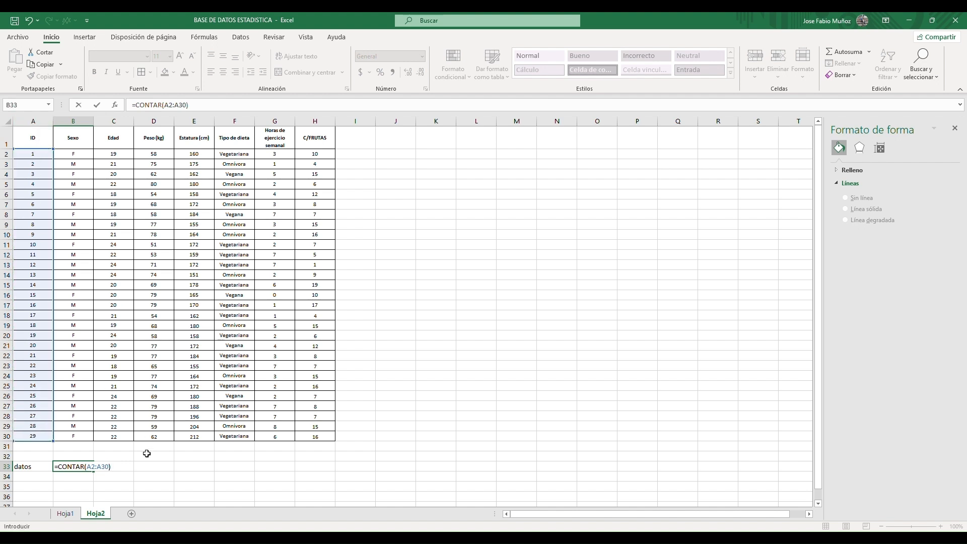
{"action": "key", "text": "Return"}
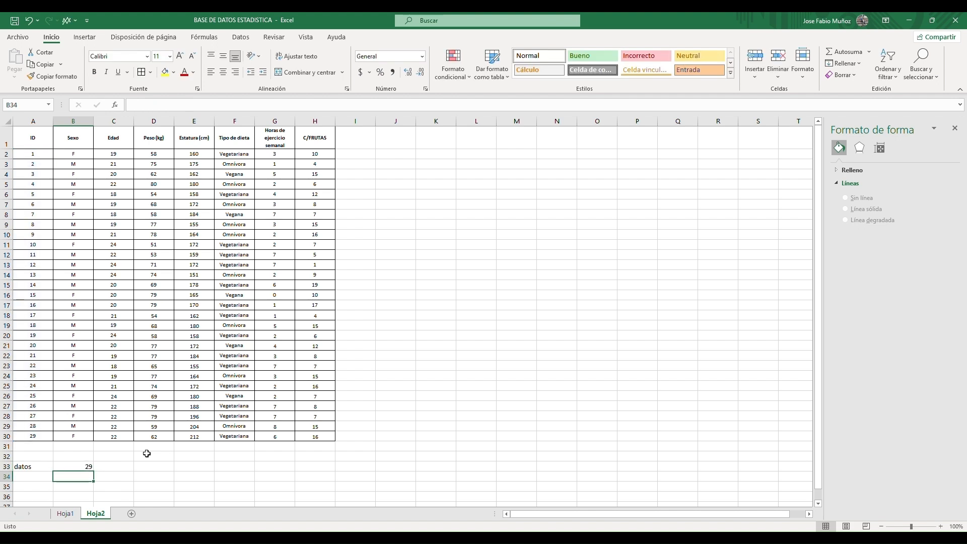
{"action": "left_click", "coordinate": [78, 467]}
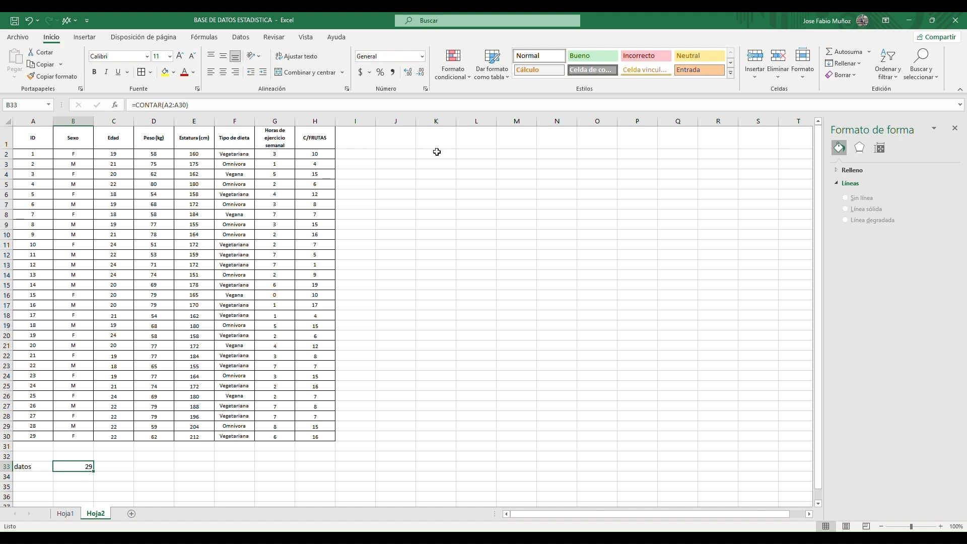
Check the Edad column for ages that occur more than once.
{"action": "left_click", "coordinate": [126, 158]}
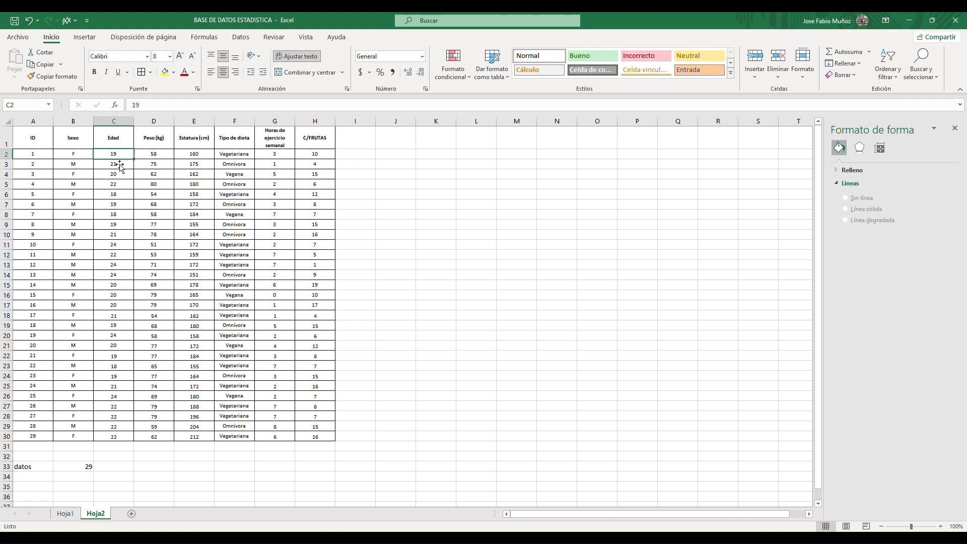
{"action": "left_click", "coordinate": [127, 225]}
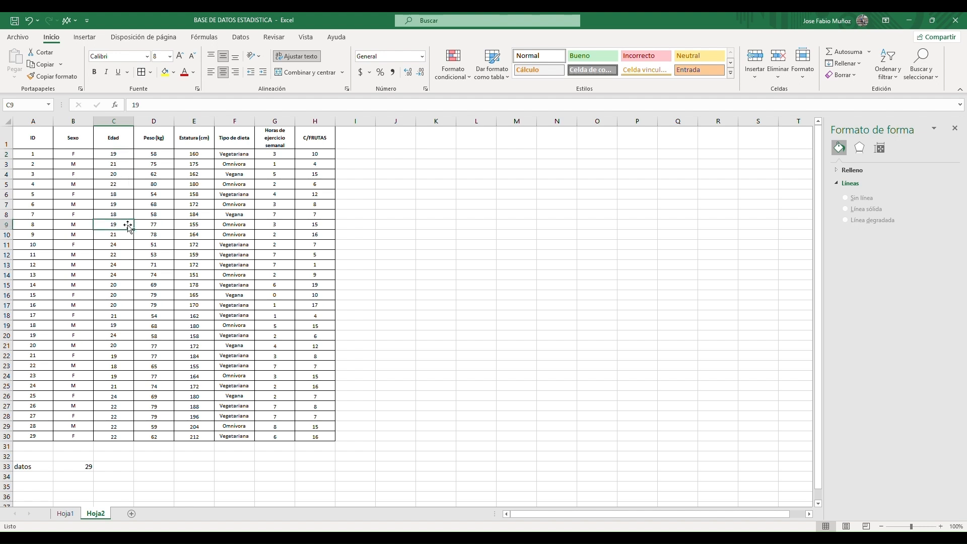
{"action": "left_click", "coordinate": [129, 328]}
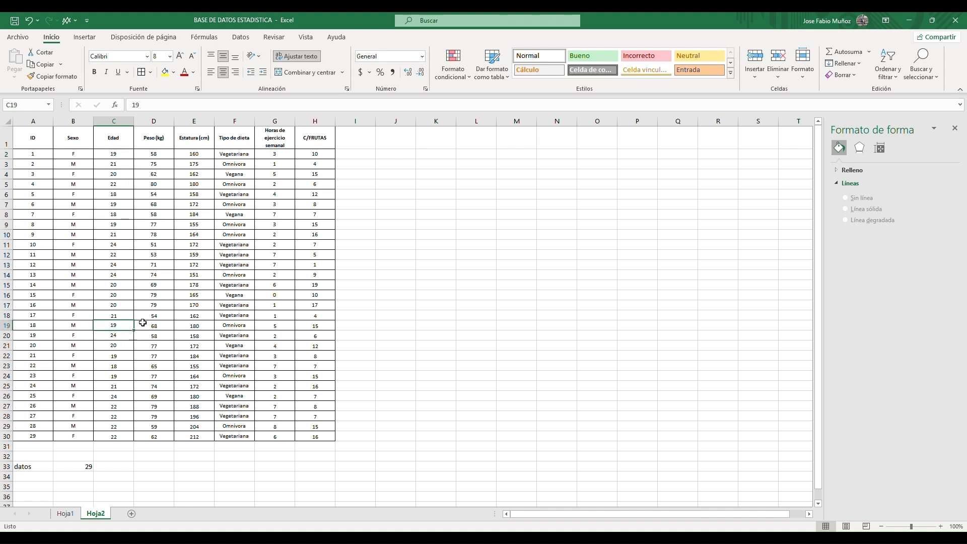
{"action": "left_click", "coordinate": [397, 158]}
{"action": "left_click", "coordinate": [387, 169]}
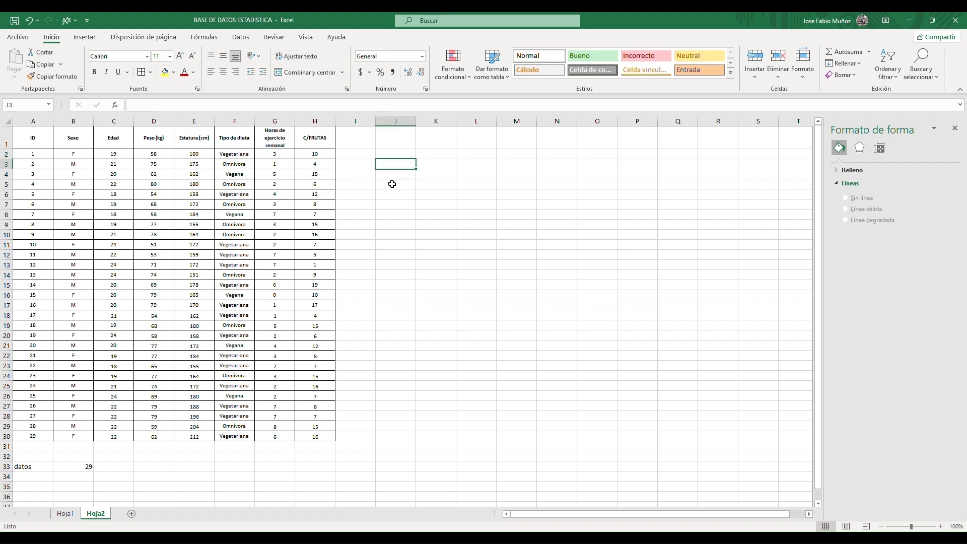
{"action": "left_click", "coordinate": [392, 177]}
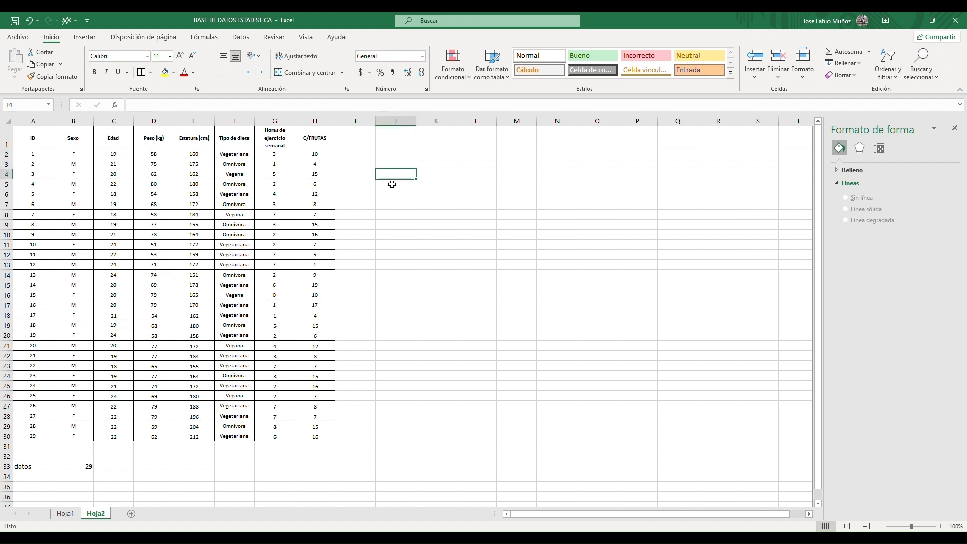
{"action": "left_click", "coordinate": [396, 157]}
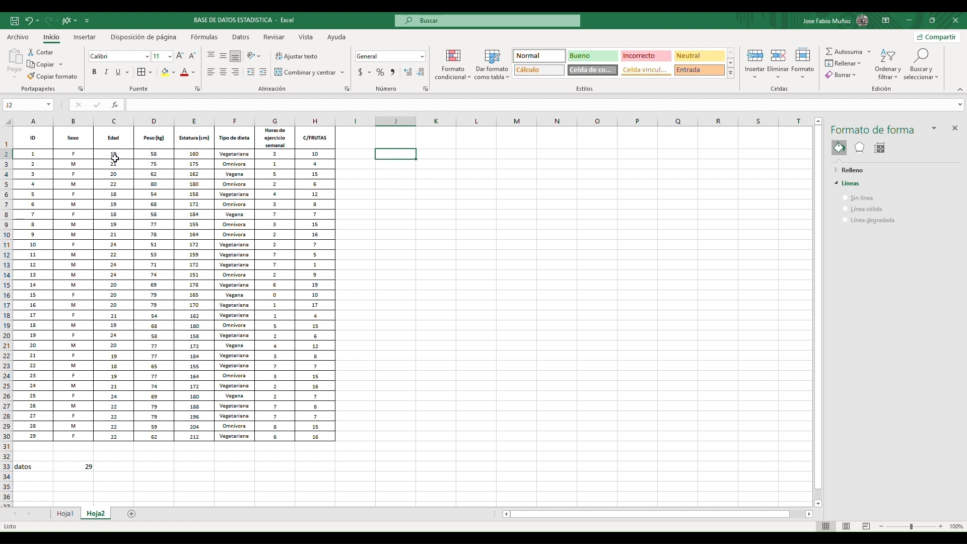
Copy the Edad values from C2:C30 into column J starting at J2.
{"action": "left_click_drag", "start_coordinate": [113, 155], "coordinate": [117, 440]}
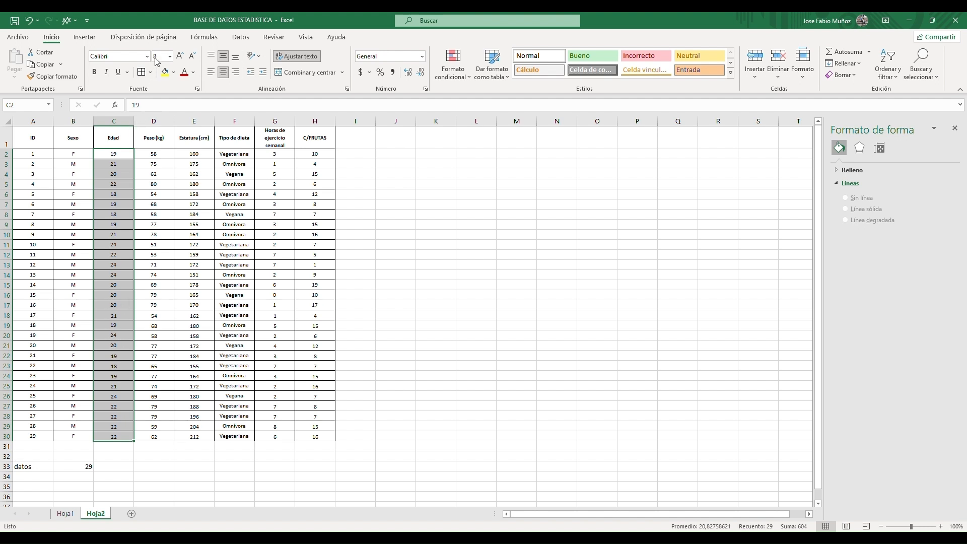
{"action": "key", "text": "ctrl+c"}
{"action": "left_click", "coordinate": [391, 158]}
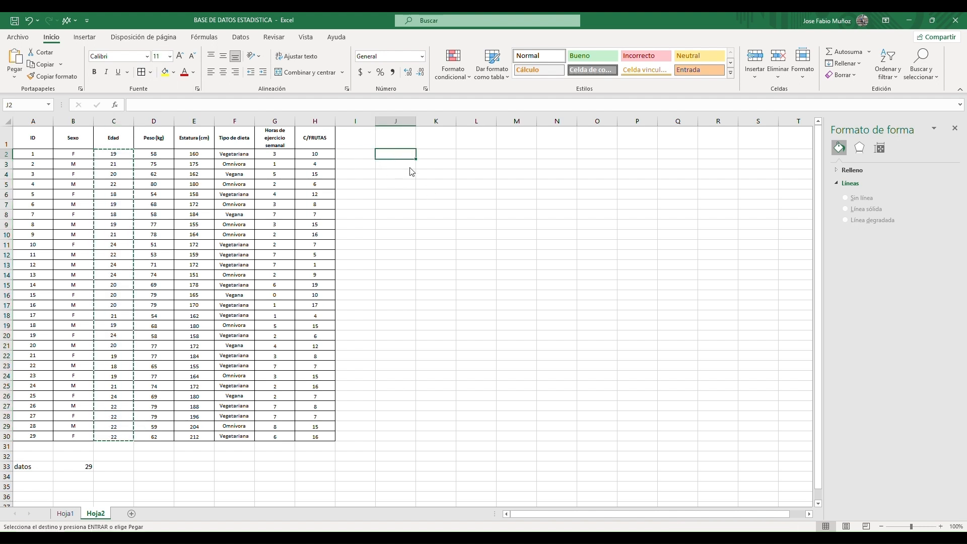
{"action": "key", "text": "ctrl+v"}
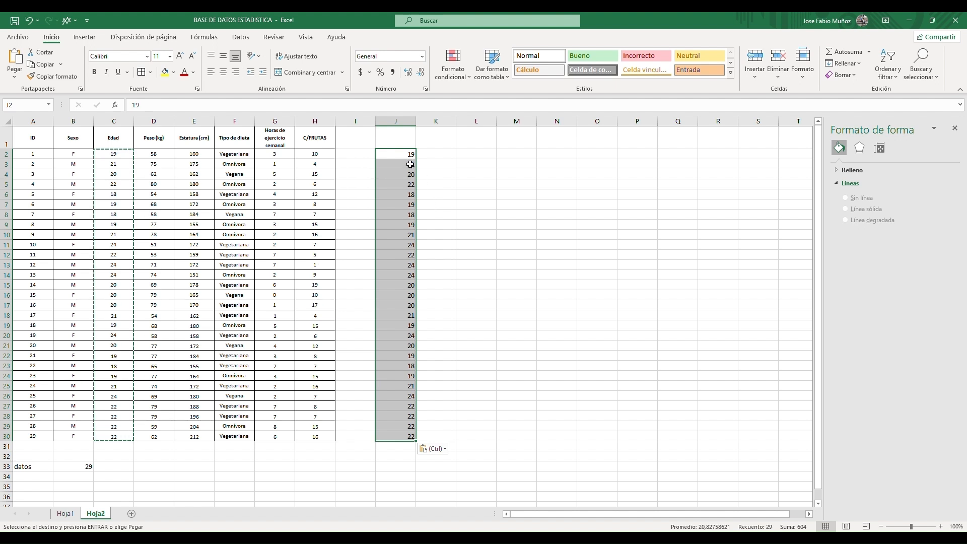
{"action": "left_click", "coordinate": [439, 176]}
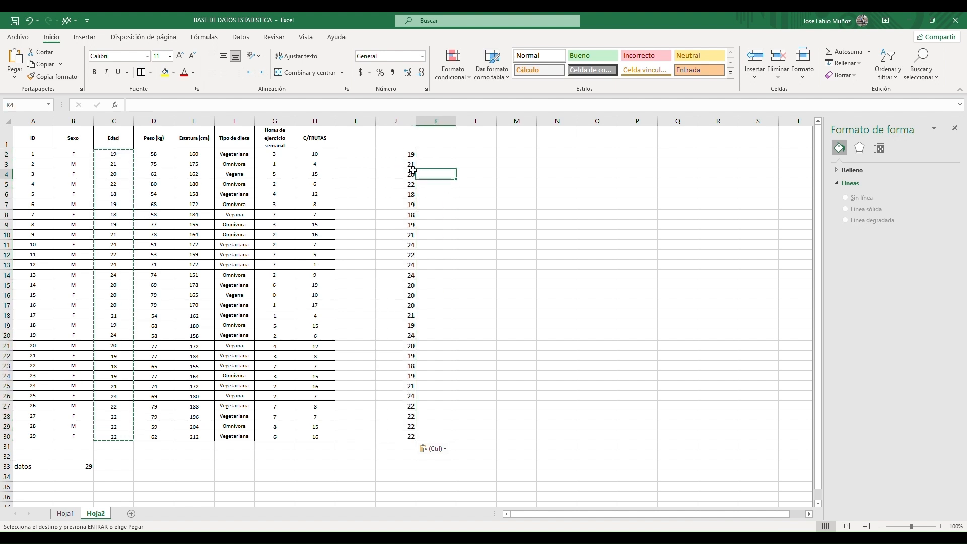
{"action": "left_click", "coordinate": [407, 159]}
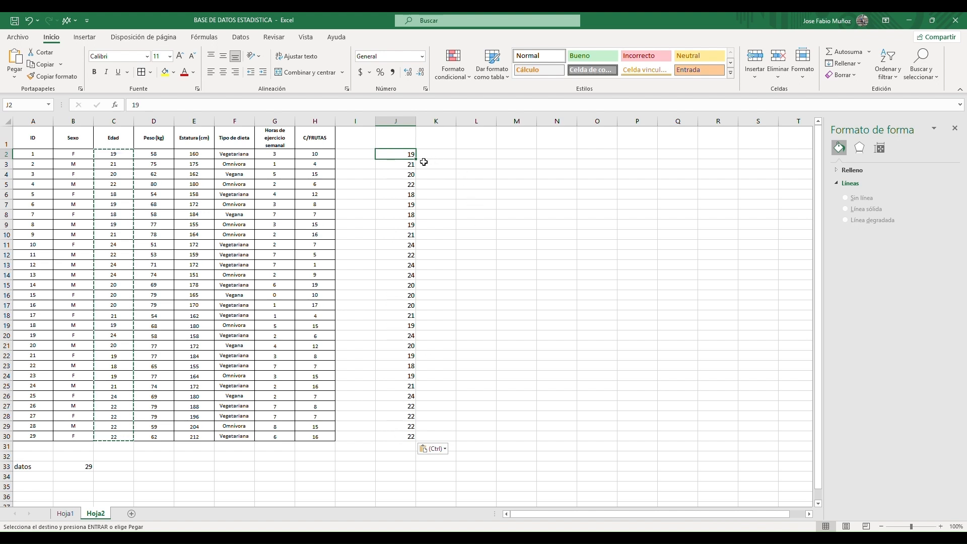
{"action": "left_click", "coordinate": [453, 165]}
Remove the duplicate values from the copied ages in J2:J30.
{"action": "left_click_drag", "start_coordinate": [407, 157], "coordinate": [405, 435]}
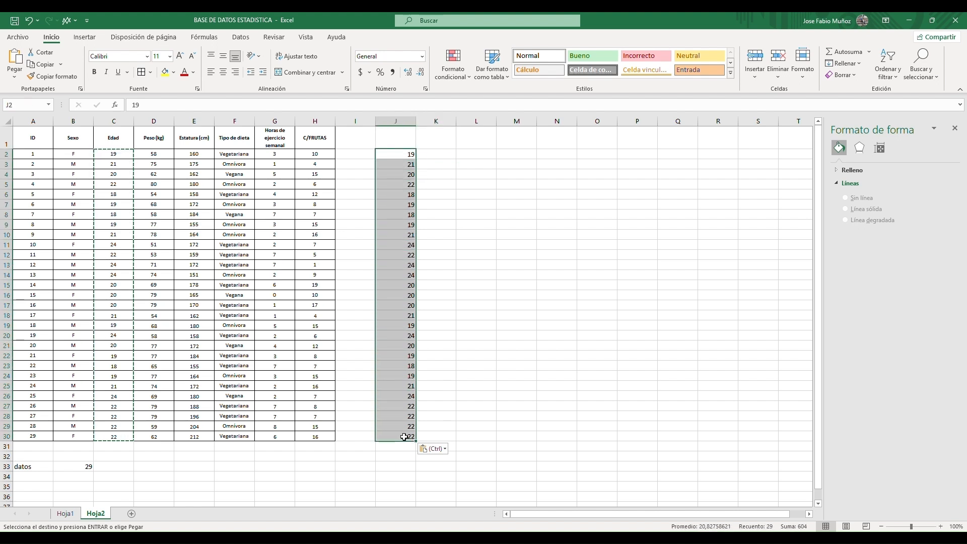
{"action": "left_click", "coordinate": [246, 40]}
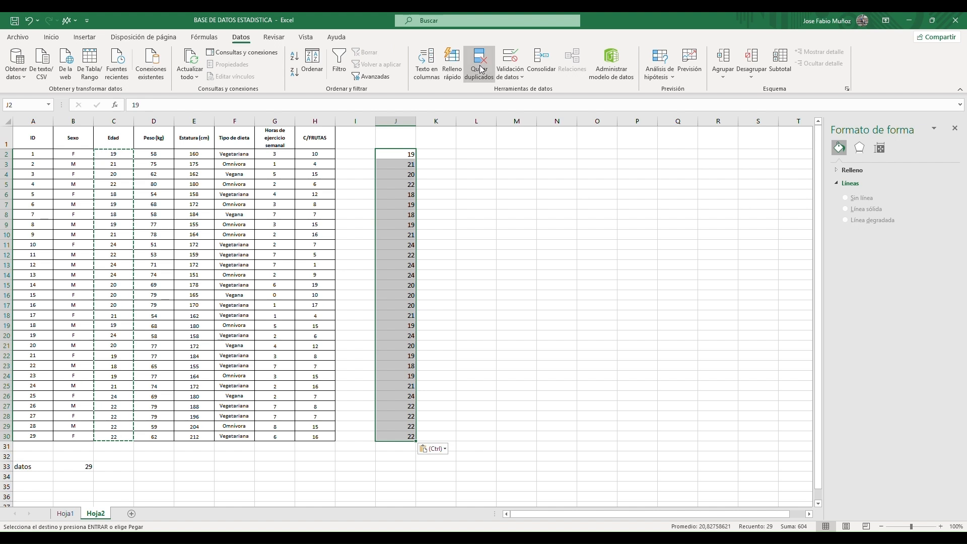
{"action": "key", "text": "Escape"}
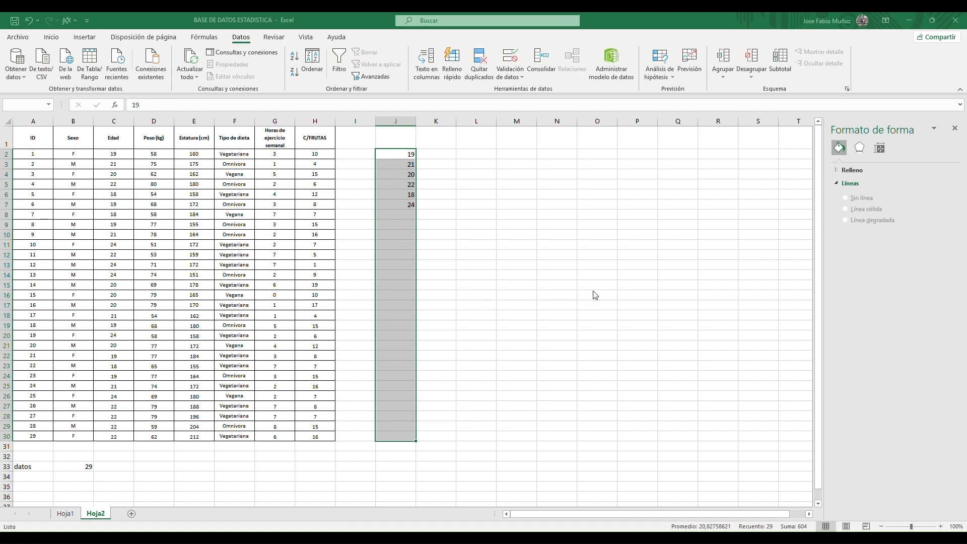
{"action": "left_click", "coordinate": [439, 197]}
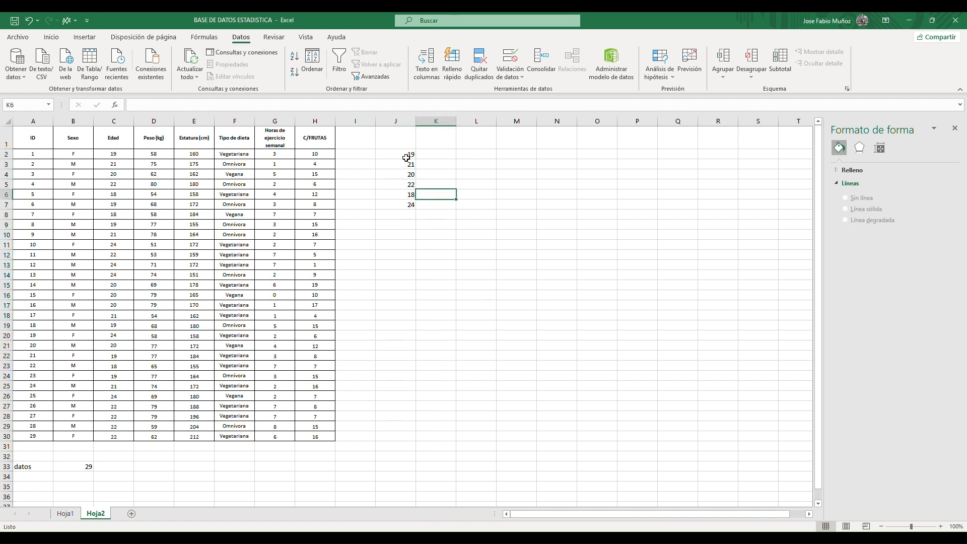
Sort the distinct ages in J2:J7 from smallest to largest.
{"action": "left_click_drag", "start_coordinate": [407, 157], "coordinate": [407, 206]}
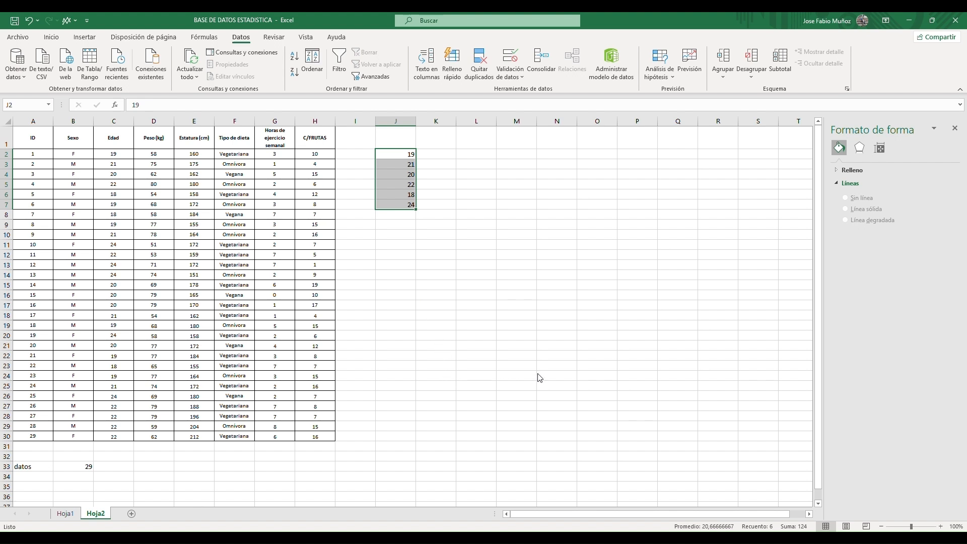
{"action": "left_click", "coordinate": [439, 158]}
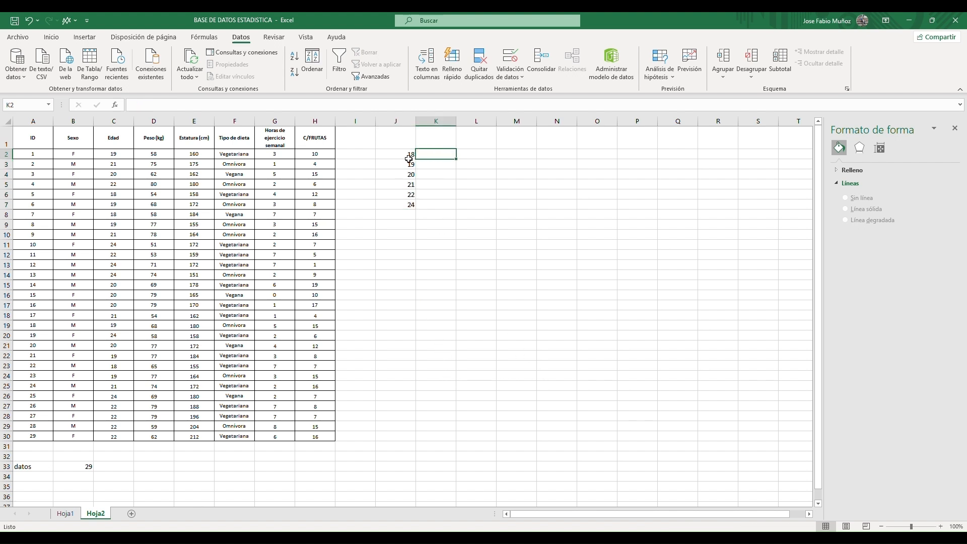
{"action": "left_click", "coordinate": [407, 159]}
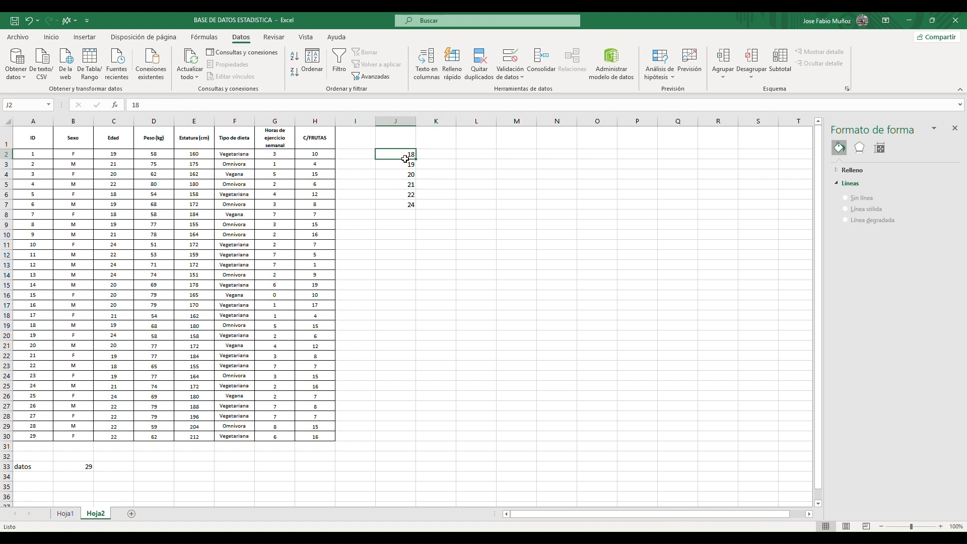
{"action": "left_click", "coordinate": [405, 207]}
Enter the heading "datos" in J1 above the sorted ages.
{"action": "left_click", "coordinate": [408, 144]}
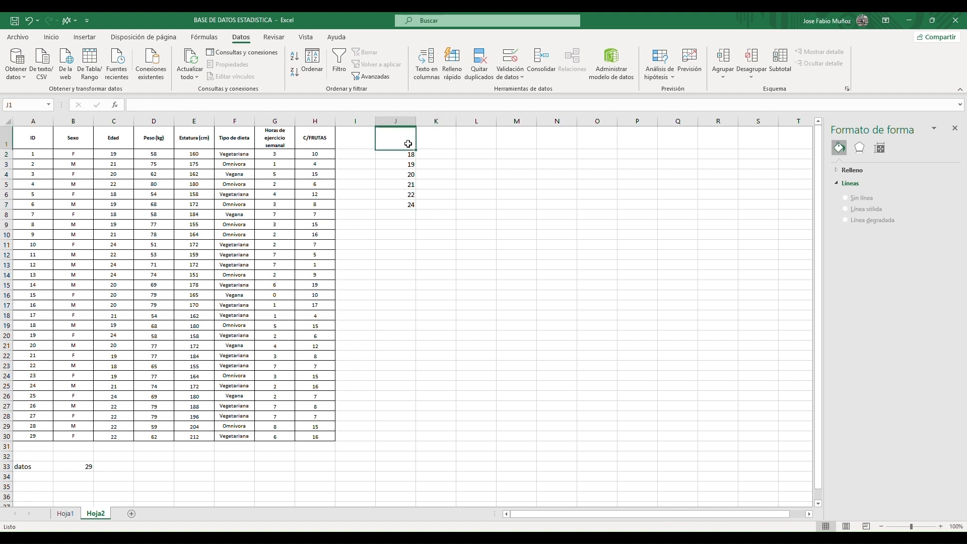
{"action": "type", "text": "datos"}
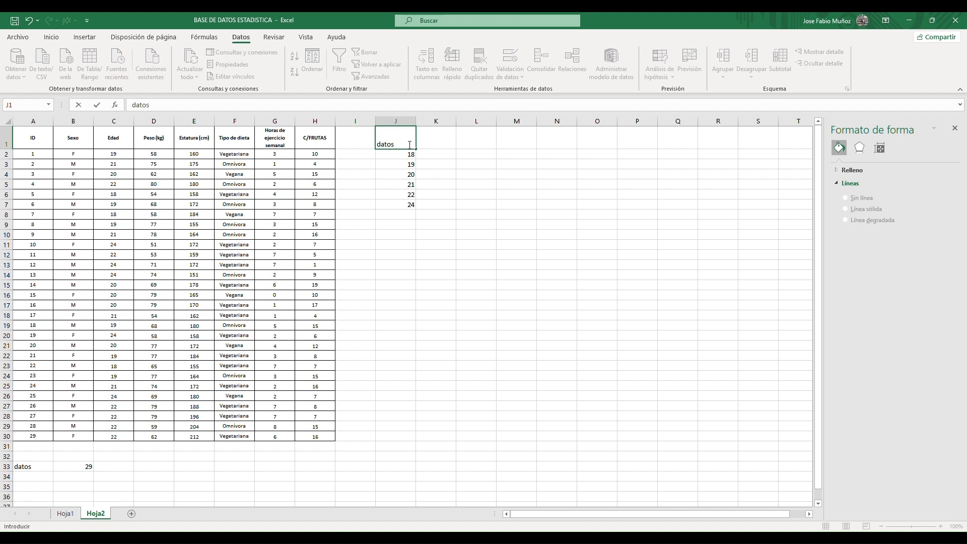
{"action": "key", "text": "Return"}
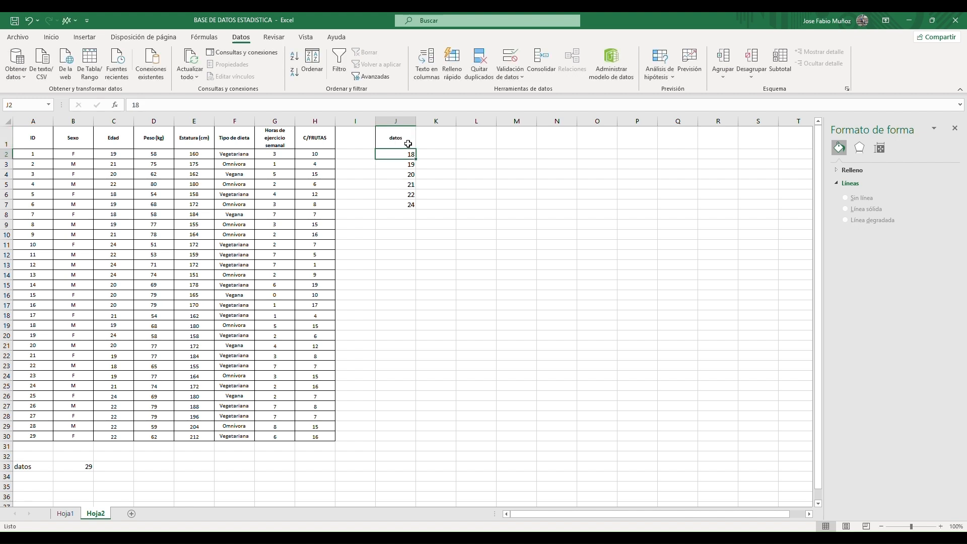
Move the age list with its heading from J1:J7 to K1:K7 and retitle the heading DATOS.
{"action": "left_click_drag", "start_coordinate": [408, 143], "coordinate": [451, 168]}
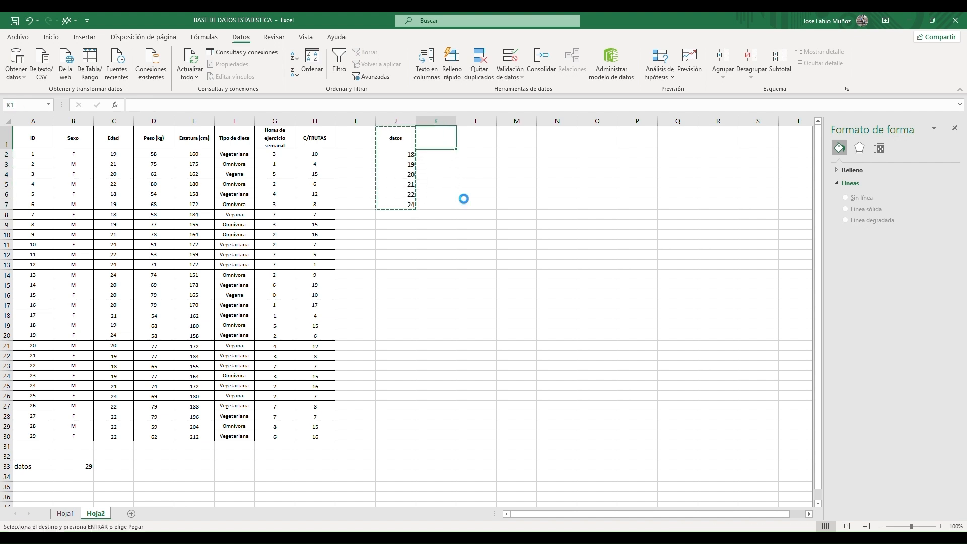
{"action": "left_click", "coordinate": [487, 167]}
{"action": "left_click", "coordinate": [434, 145]}
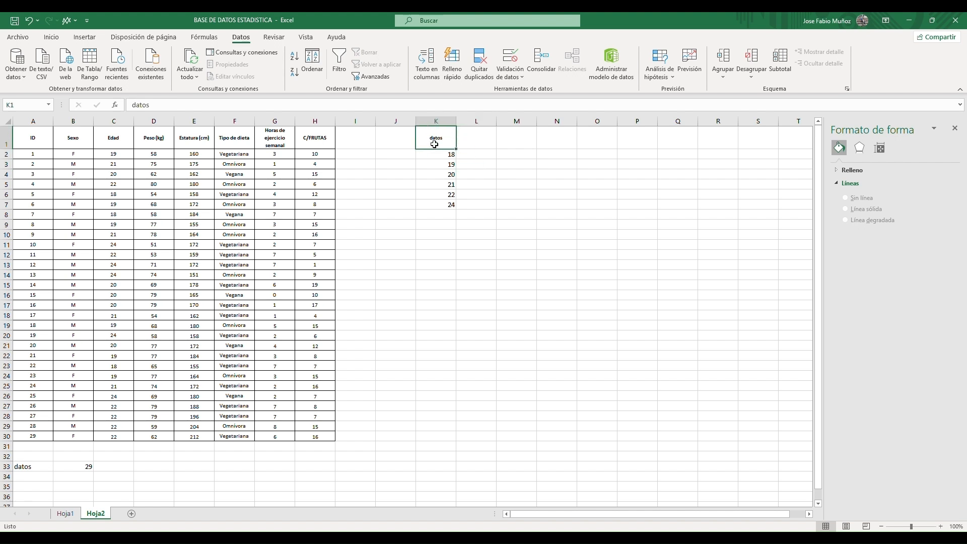
{"action": "type", "text": "DA"}
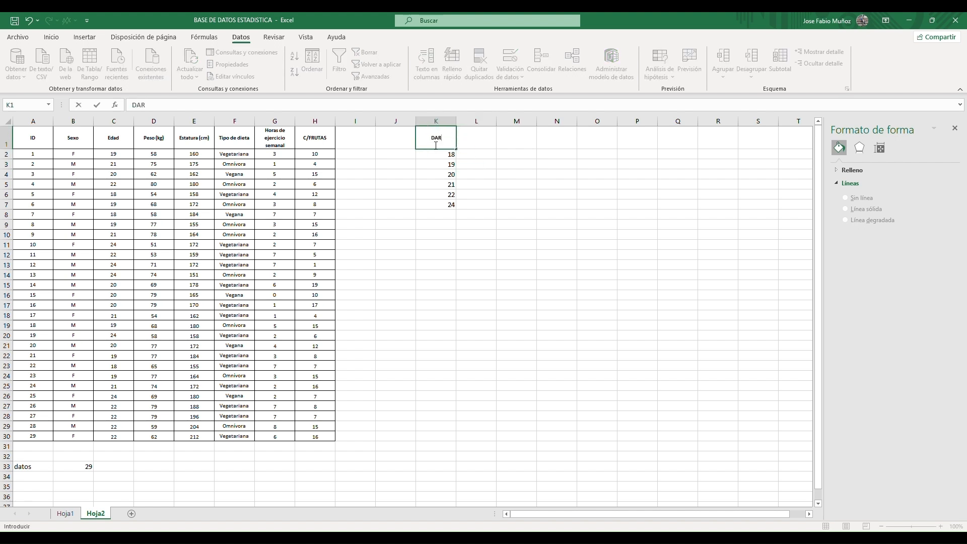
{"action": "type", "text": "TOS"}
{"action": "key", "text": "Return"}
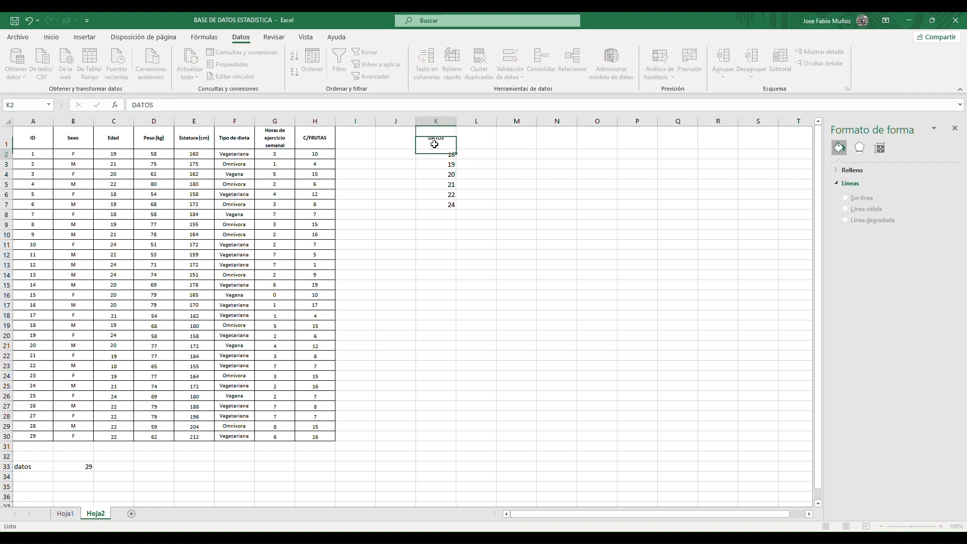
Format K1:K7 with smaller, centred text and narrow column K to fit the list.
{"action": "left_click", "coordinate": [435, 144]}
{"action": "left_click_drag", "start_coordinate": [435, 143], "coordinate": [442, 206]}
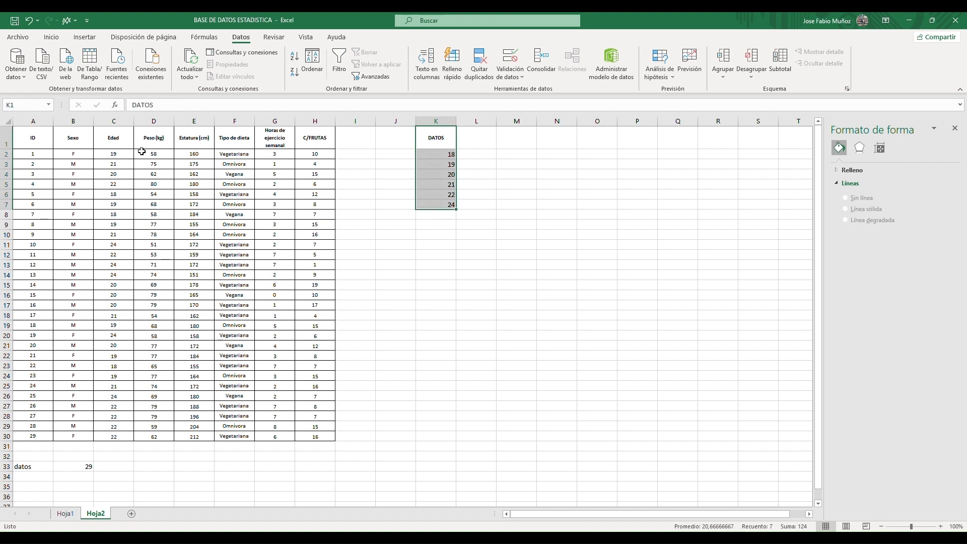
{"action": "left_click", "coordinate": [52, 36]}
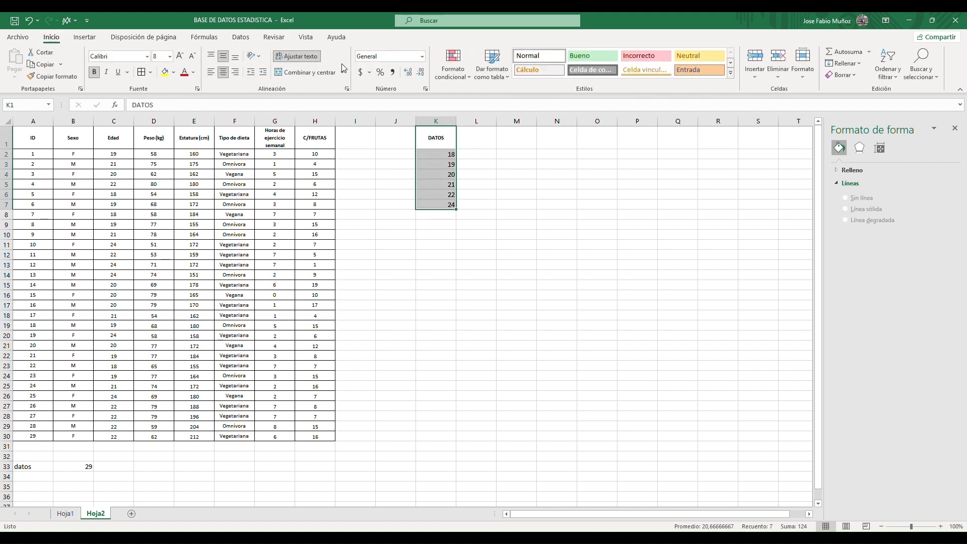
{"action": "left_click", "coordinate": [170, 56]}
{"action": "left_click", "coordinate": [156, 82]}
{"action": "left_click", "coordinate": [193, 56]}
{"action": "left_click_drag", "start_coordinate": [456, 126], "coordinate": [444, 126]}
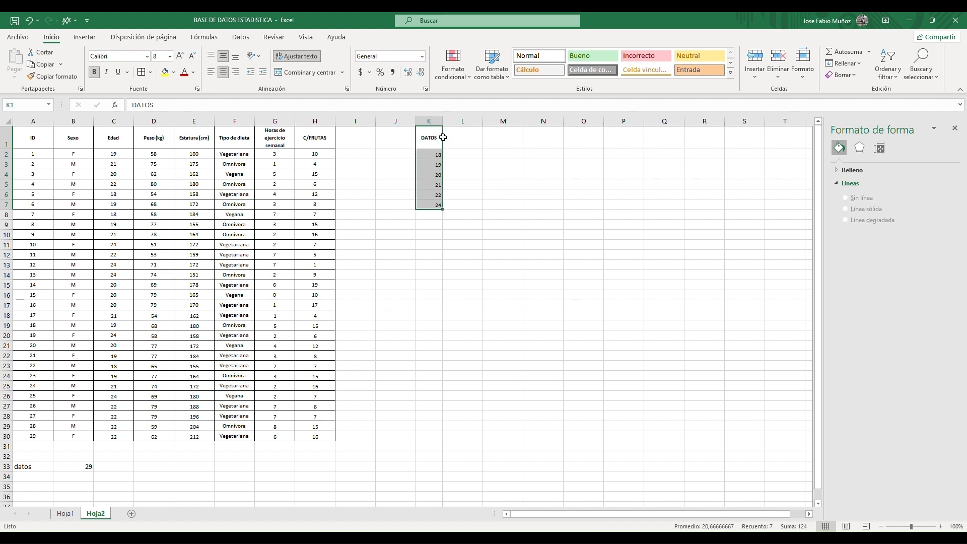
{"action": "left_click", "coordinate": [220, 73]}
{"action": "left_click", "coordinate": [460, 143]}
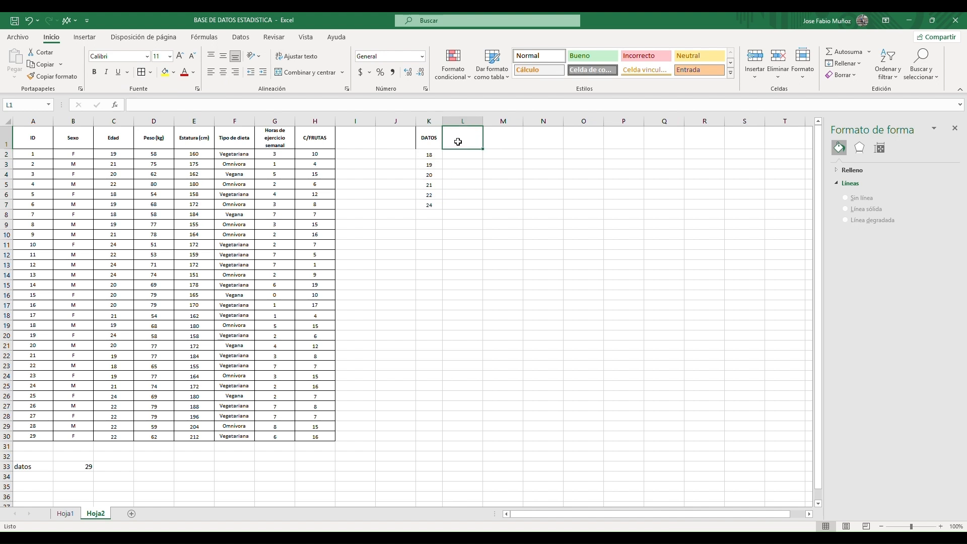
Apply borders around all cells of the age list in K1:K7.
{"action": "left_click", "coordinate": [432, 154]}
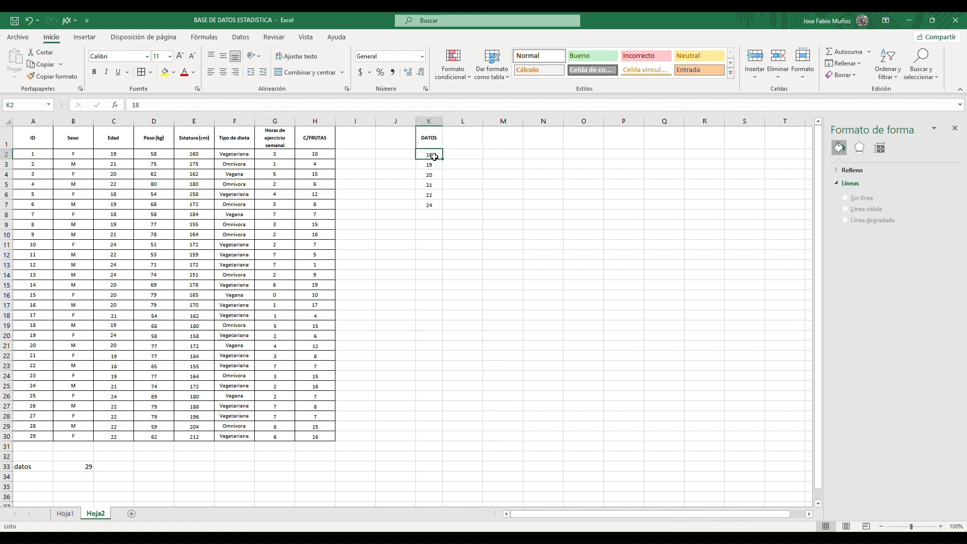
{"action": "left_click", "coordinate": [430, 205]}
{"action": "left_click", "coordinate": [432, 149]}
{"action": "left_click_drag", "start_coordinate": [432, 149], "coordinate": [432, 207]}
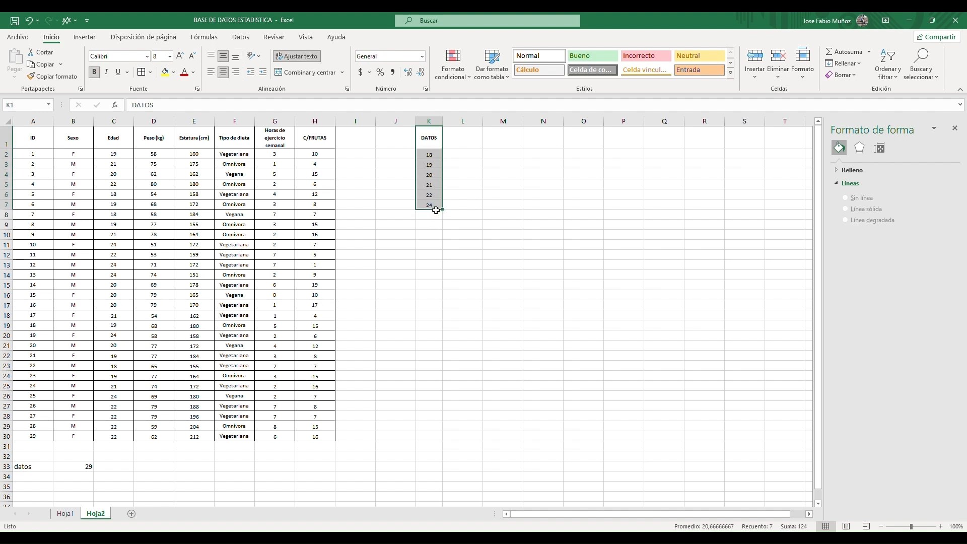
{"action": "left_click", "coordinate": [142, 72]}
{"action": "left_click", "coordinate": [460, 153]}
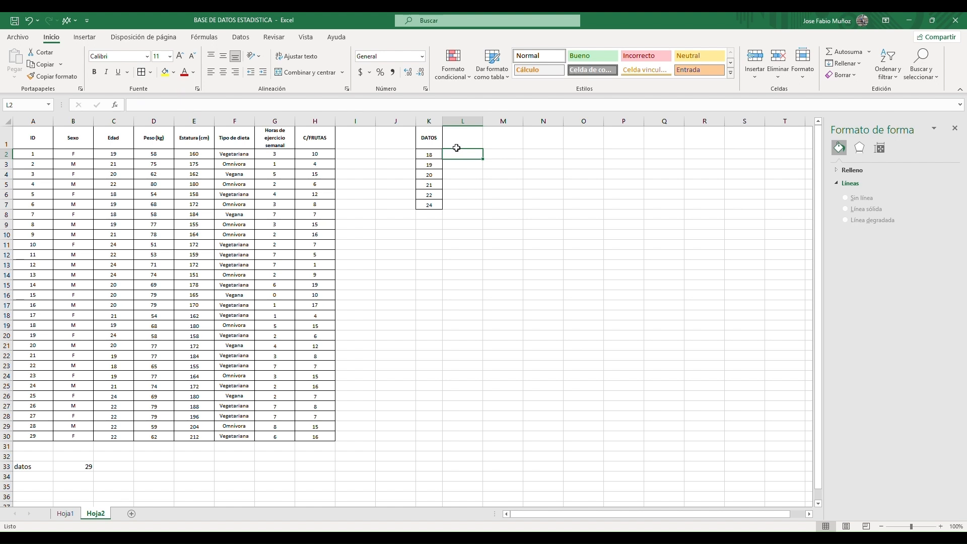
Enter the heading FRECUENCIA in L1 beside DATOS.
{"action": "left_click", "coordinate": [457, 147]}
{"action": "type", "text": "FRECU"}
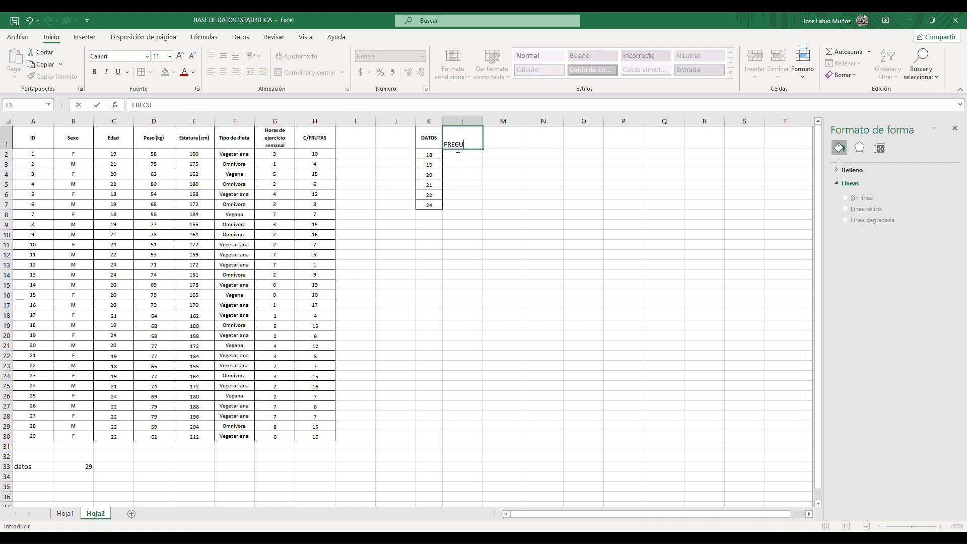
{"action": "key", "text": "BackSpace"}
{"action": "key", "text": "BackSpace"}
{"action": "key", "text": "Return"}
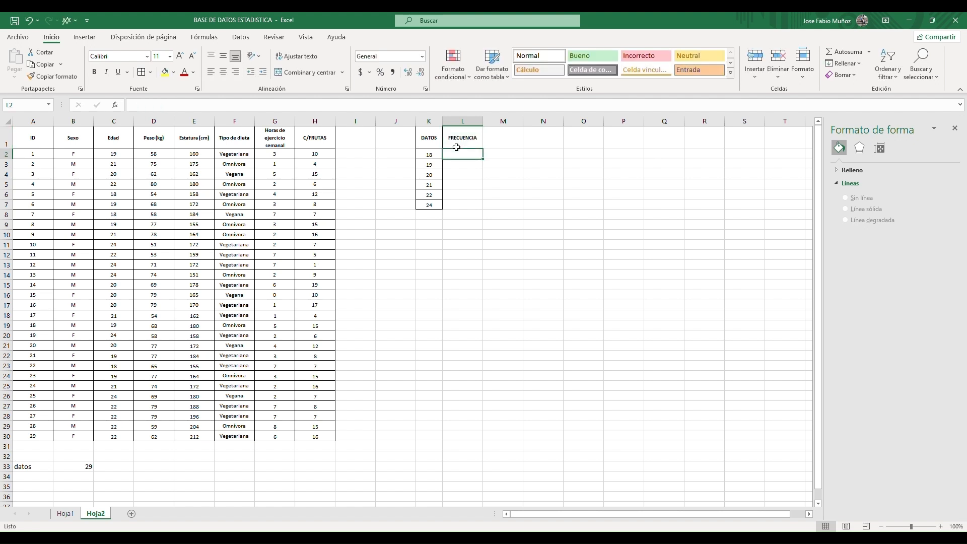
Count how often the age in K2 occurs by entering =CONTAR.SI(C2:C30;K2) in L2.
{"action": "left_click", "coordinate": [428, 158]}
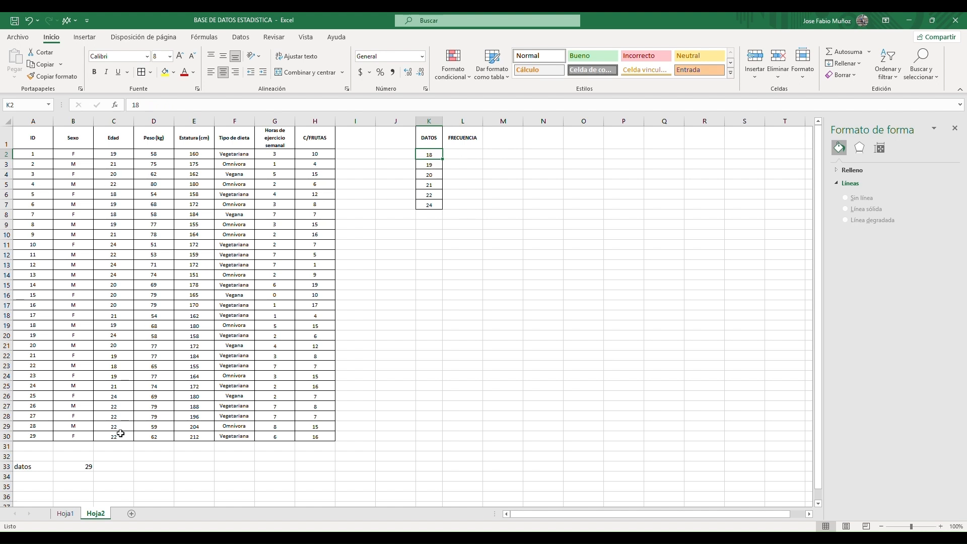
{"action": "left_click", "coordinate": [472, 157]}
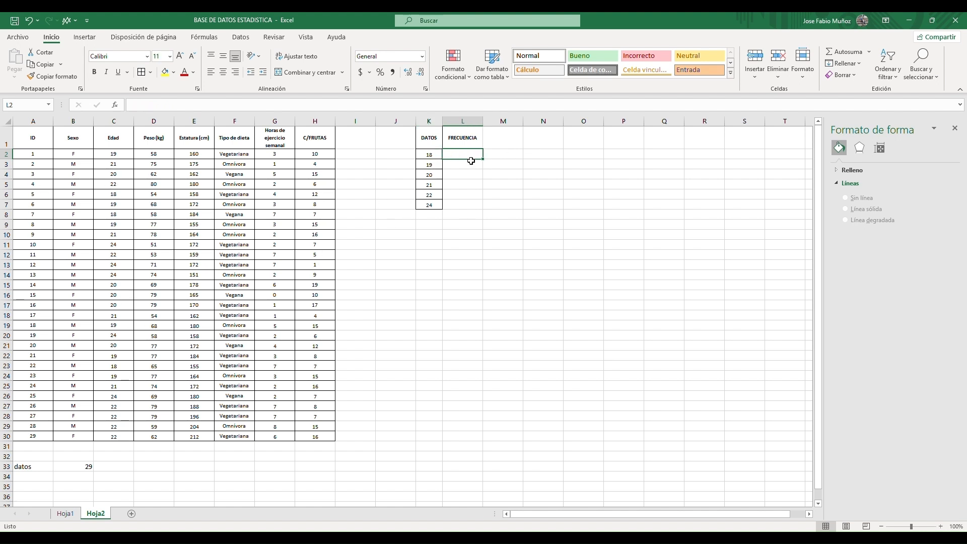
{"action": "type", "text": "=C"}
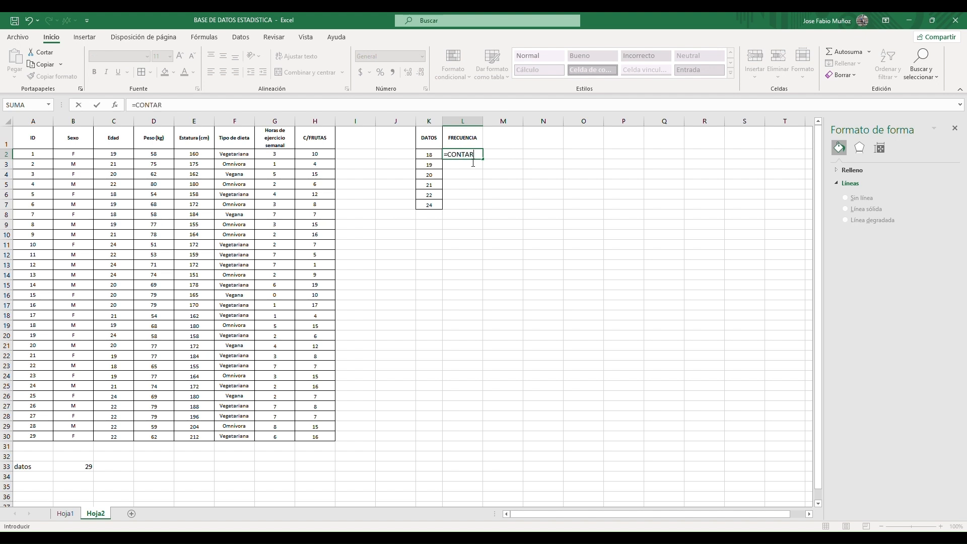
{"action": "type", "text": "ONTAR.SI("}
{"action": "left_click", "coordinate": [124, 156]}
{"action": "left_click_drag", "start_coordinate": [125, 160], "coordinate": [135, 440]}
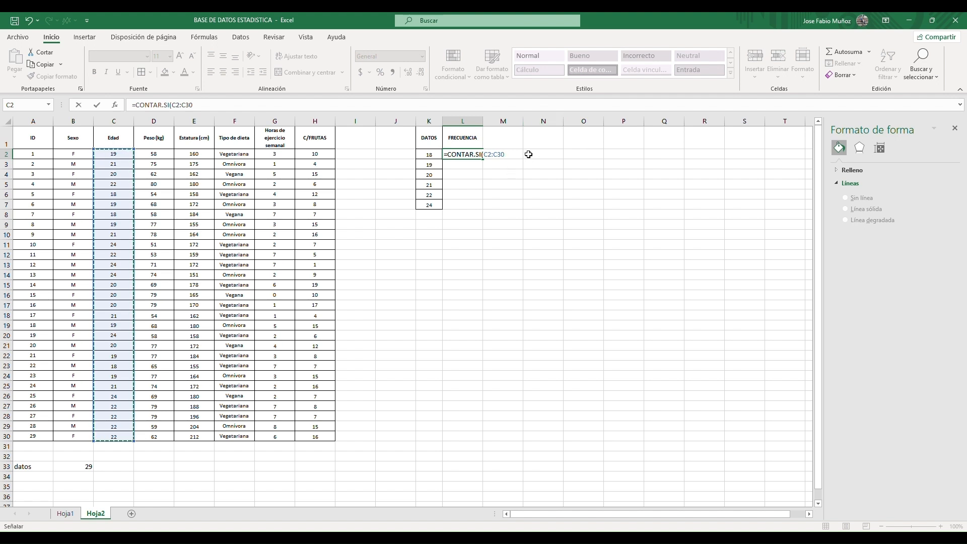
{"action": "type", "text": ";"}
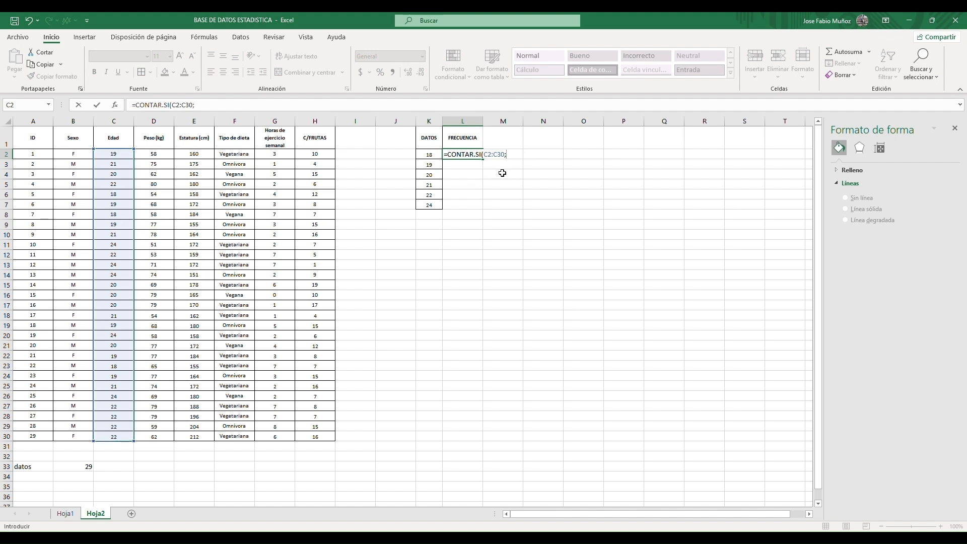
{"action": "left_click", "coordinate": [438, 159]}
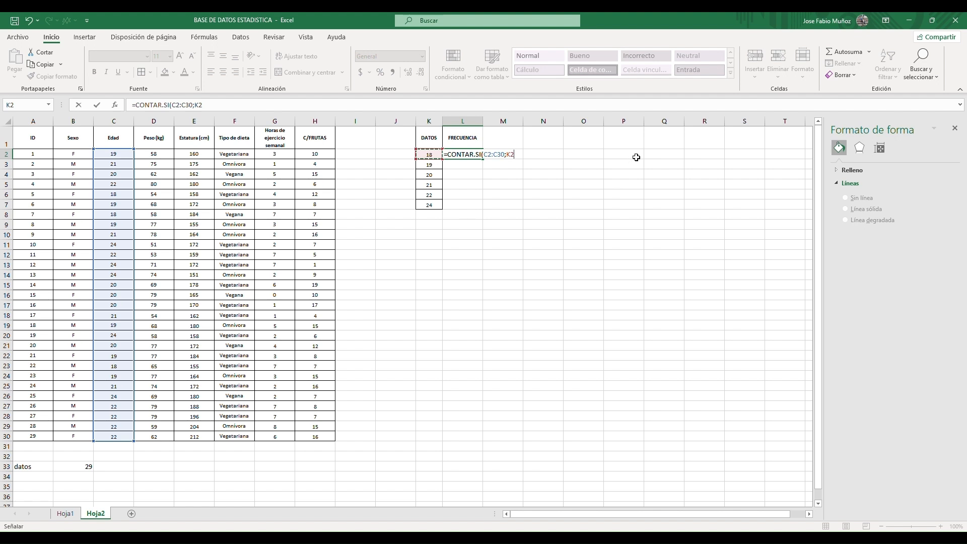
{"action": "key", "text": "ctrl+Return"}
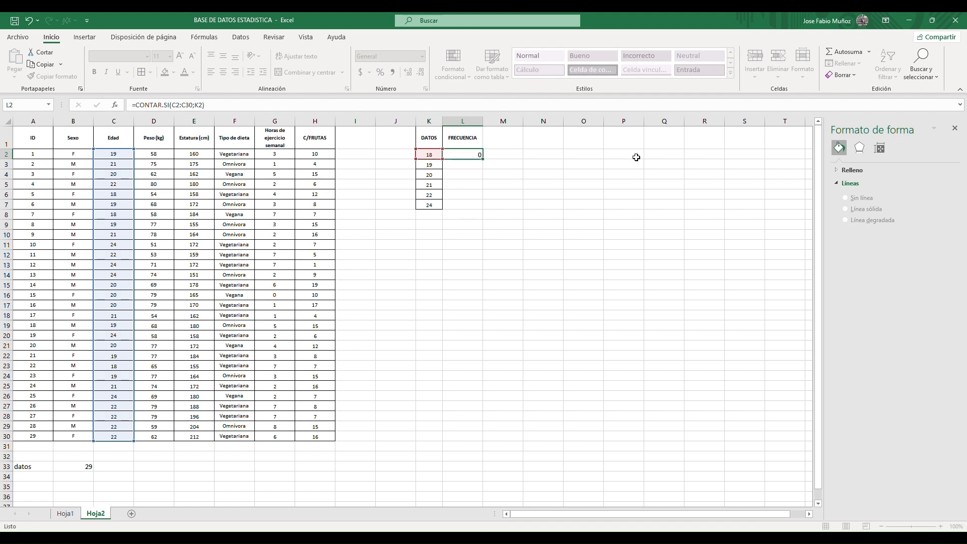
{"action": "key", "text": "Return"}
Check the frequency in L2 against the cells holding age 18 in the Edad column.
{"action": "left_click", "coordinate": [456, 153]}
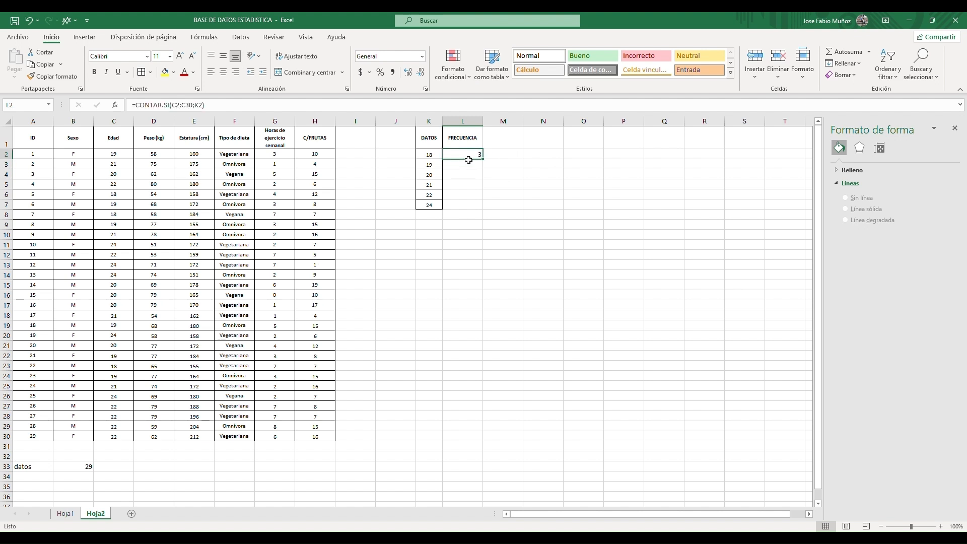
{"action": "left_click", "coordinate": [112, 196]}
{"action": "left_click", "coordinate": [115, 220]}
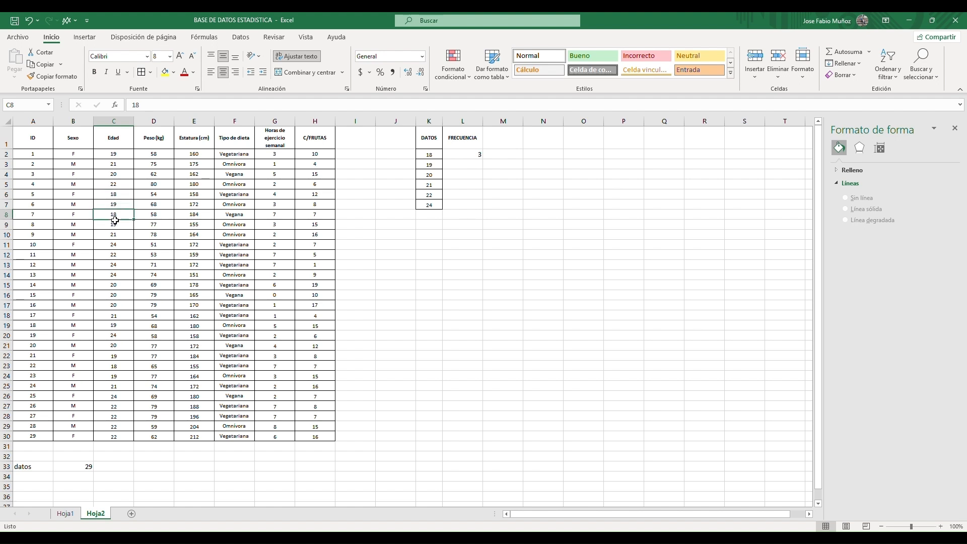
{"action": "left_click", "coordinate": [131, 369]}
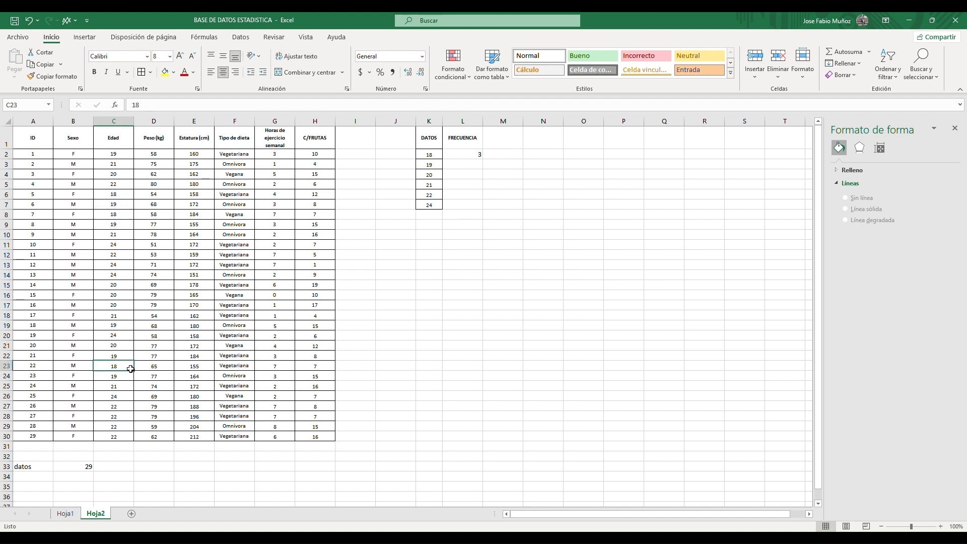
{"action": "left_click", "coordinate": [458, 157]}
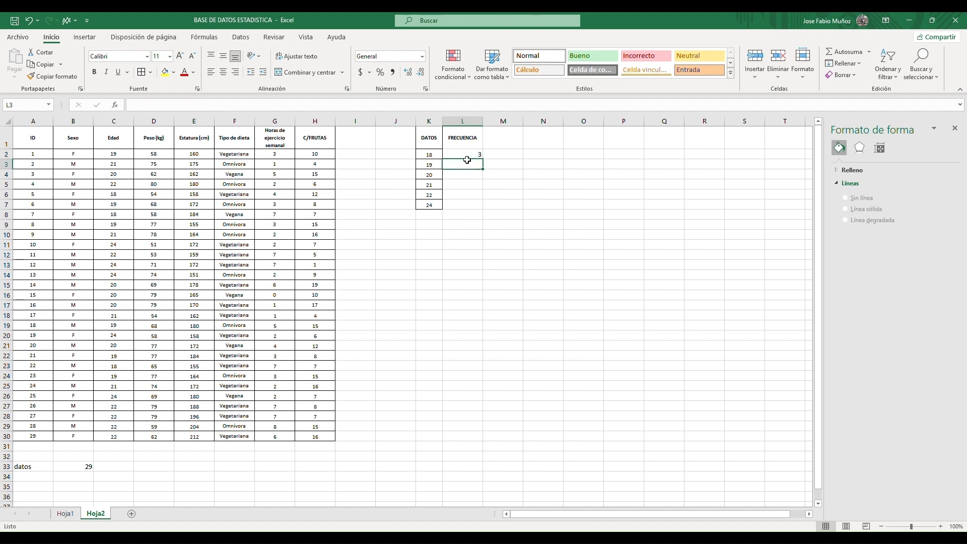
{"action": "left_click", "coordinate": [466, 166]}
Fix the rows of the Edad range as C$2:C$30 in the L2 formula and fill it down to L7.
{"action": "left_click", "coordinate": [472, 158]}
{"action": "double_click", "coordinate": [473, 157]}
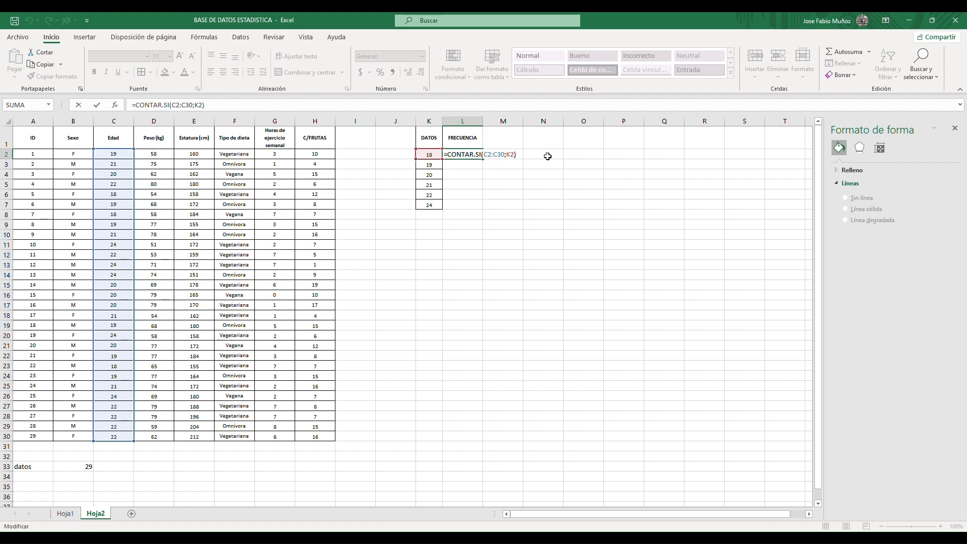
{"action": "type", "text": "$2:C$"}
{"action": "key", "text": "Return"}
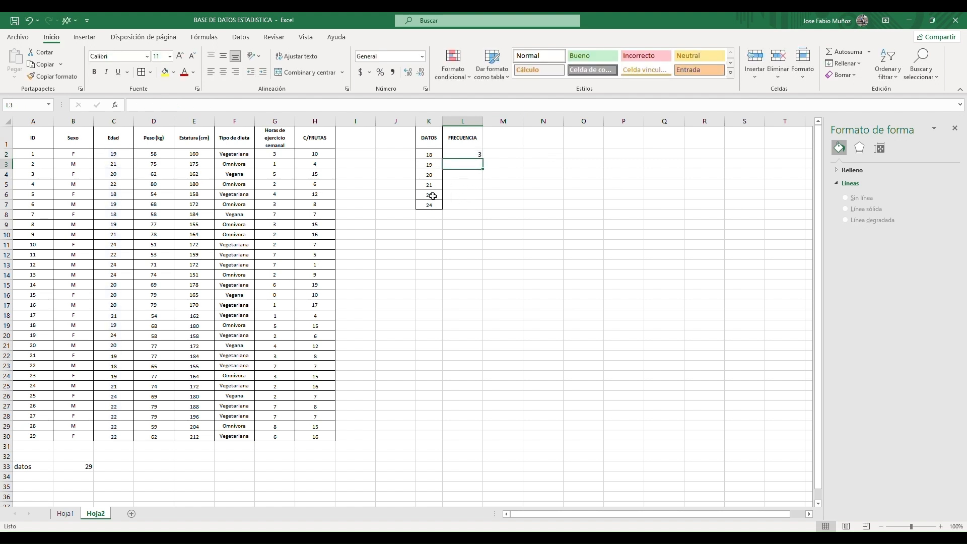
{"action": "left_click", "coordinate": [466, 157]}
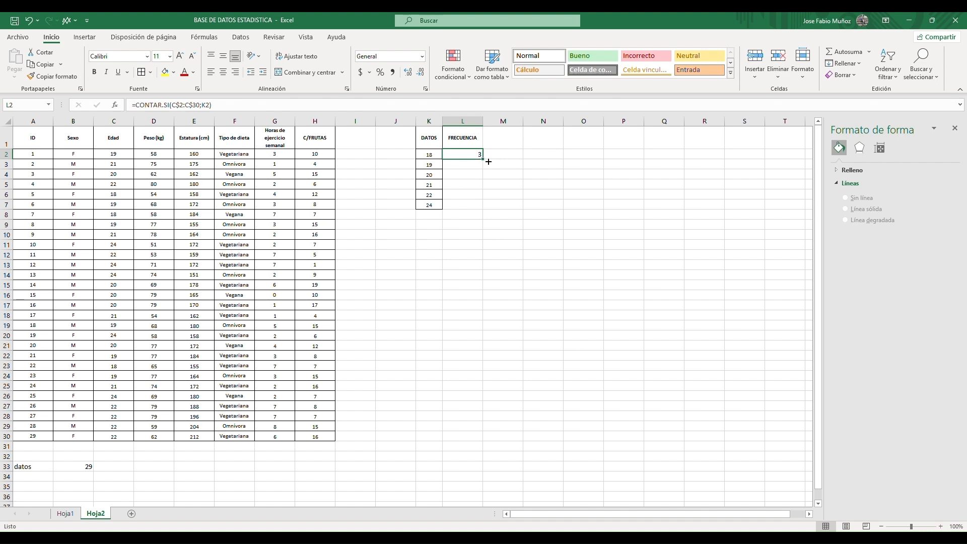
{"action": "left_click_drag", "start_coordinate": [487, 161], "coordinate": [489, 212]}
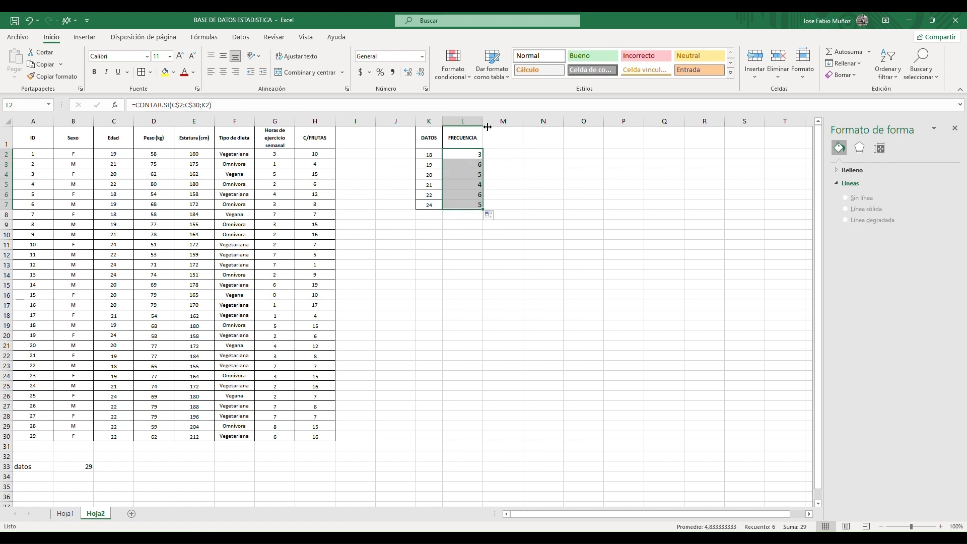
Narrow column L and format K1:L7 as centred text at font size 8 with borders.
{"action": "left_click_drag", "start_coordinate": [488, 127], "coordinate": [472, 204]}
{"action": "left_click", "coordinate": [438, 144]}
{"action": "left_click", "coordinate": [223, 72]}
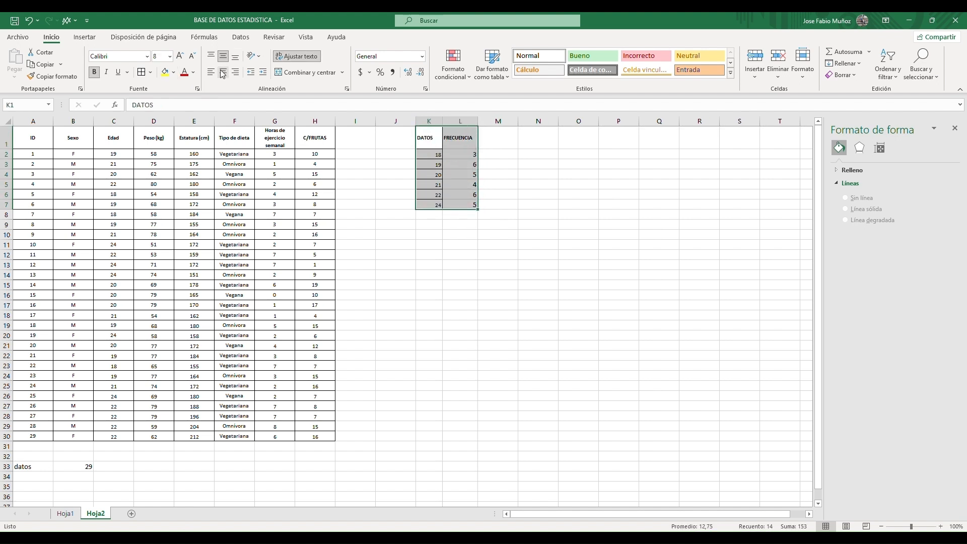
{"action": "left_click", "coordinate": [223, 72]}
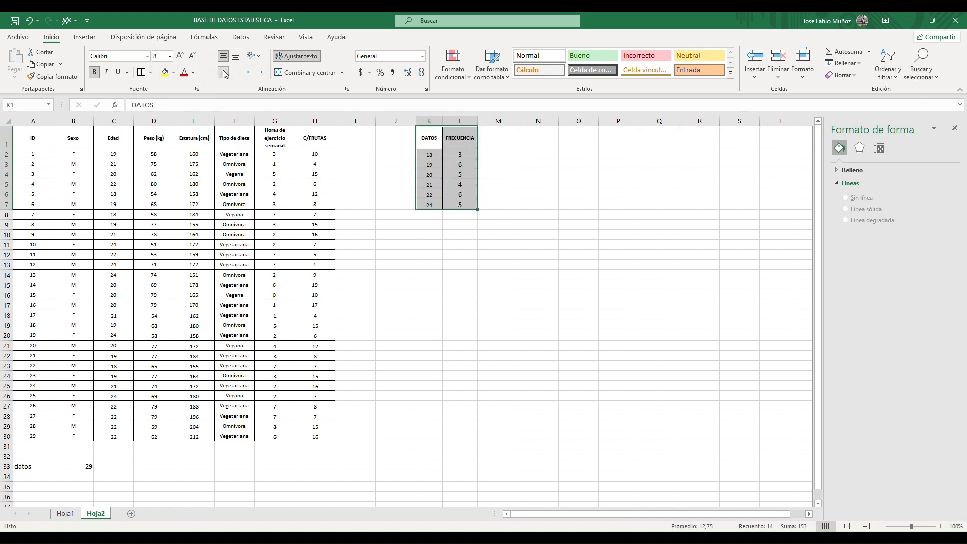
{"action": "left_click", "coordinate": [178, 58]}
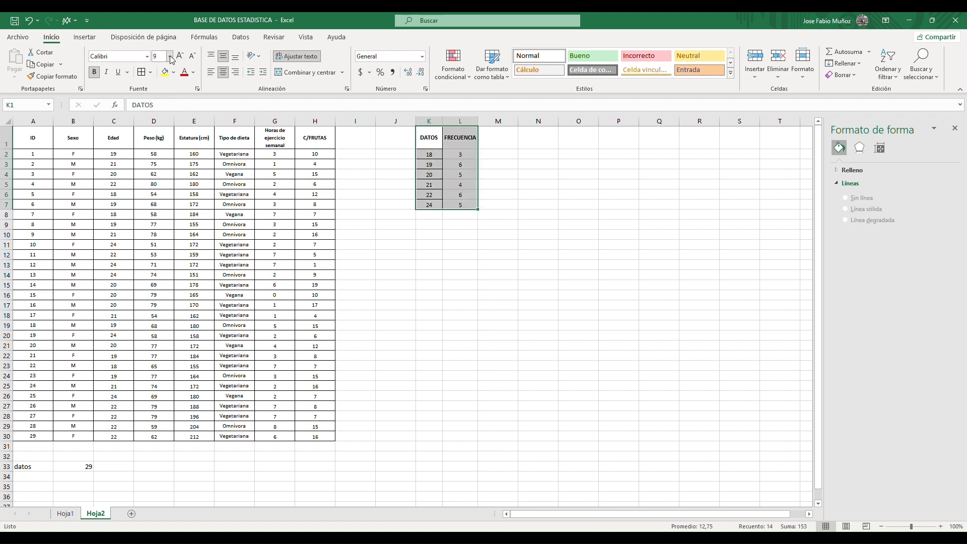
{"action": "key", "text": "ctrl+z"}
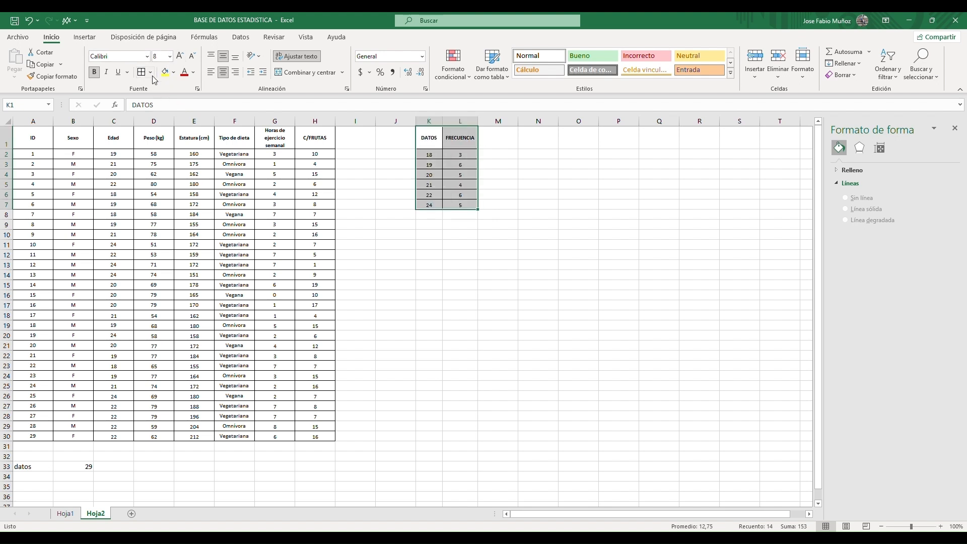
Enter the heading FREC RELATIVA in M1 beside FRECUENCIA.
{"action": "left_click", "coordinate": [505, 140]}
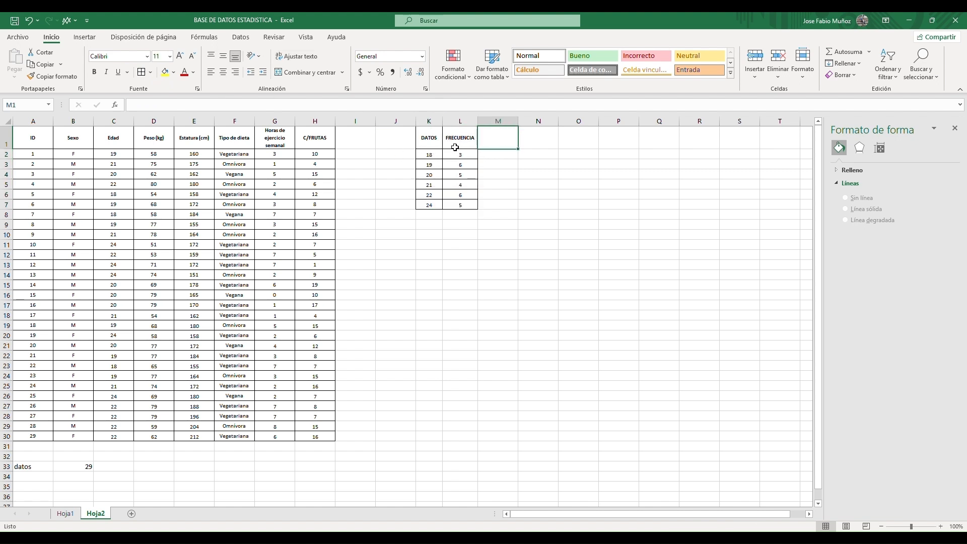
{"action": "left_click", "coordinate": [436, 146]}
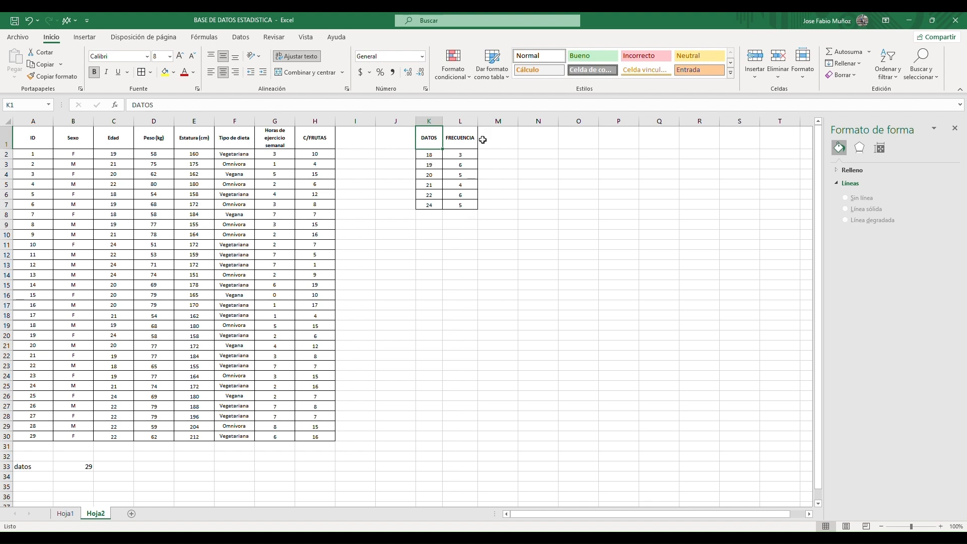
{"action": "left_click", "coordinate": [506, 145]}
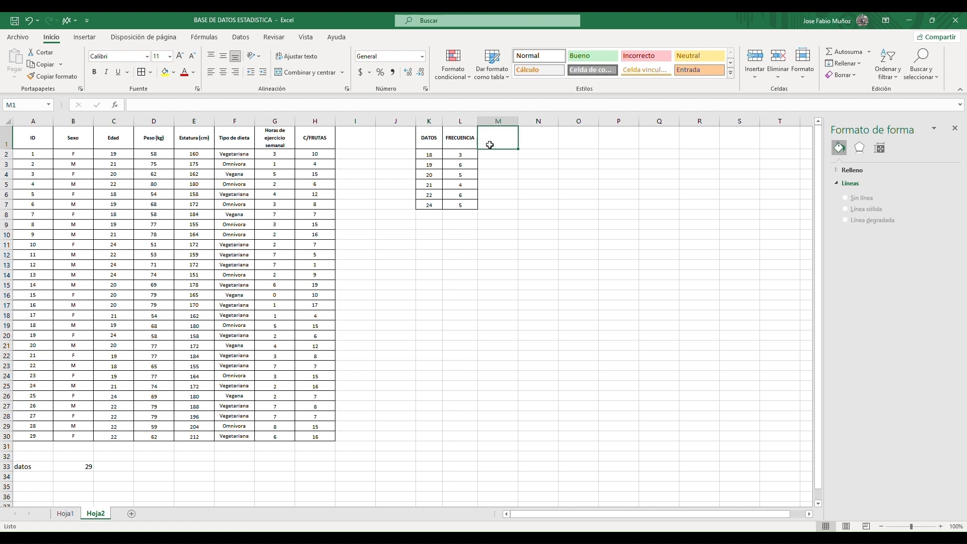
{"action": "type", "text": "FREC"}
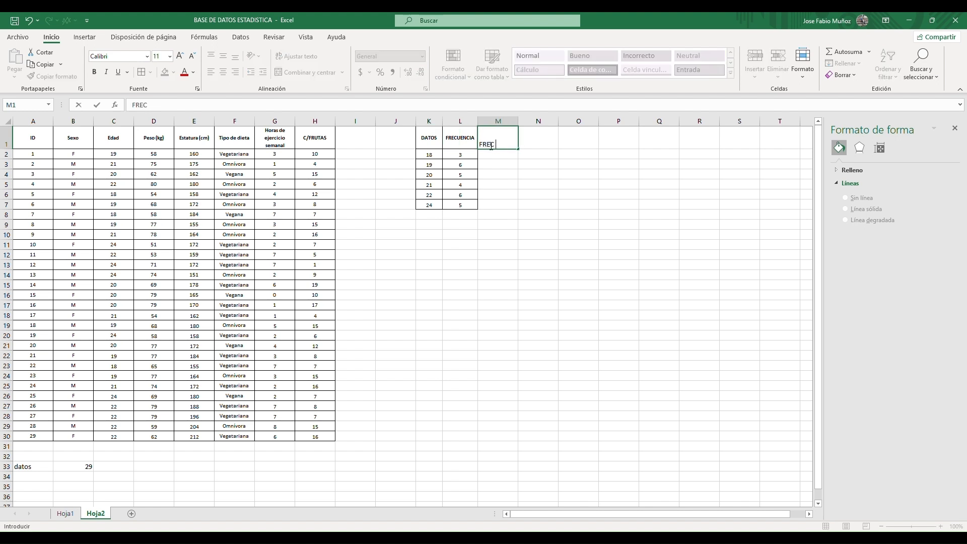
{"action": "type", "text": " RELATIVA"}
{"action": "key", "text": "Return"}
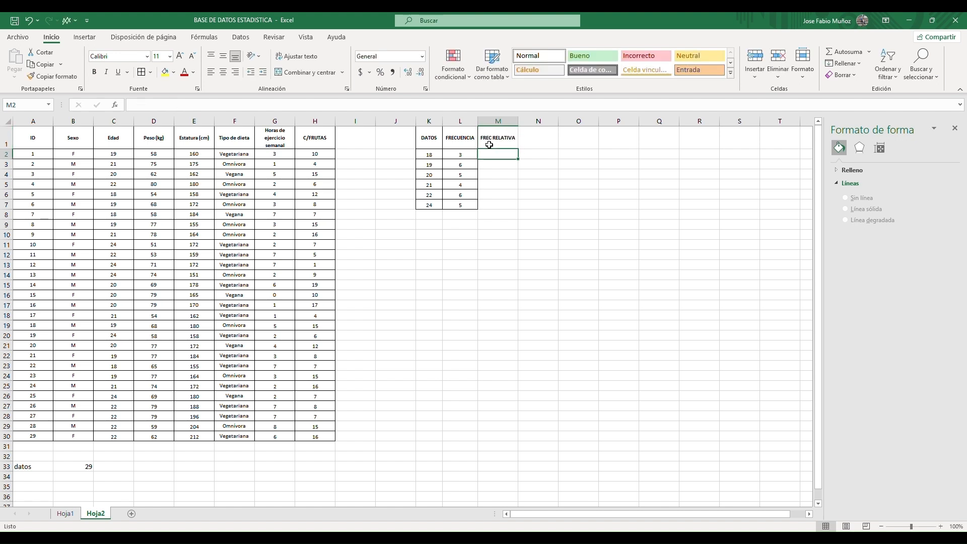
{"action": "left_click", "coordinate": [516, 136]}
Calculate the relative frequency in M2 by dividing the frequency by the data total with =L2/B$33.
{"action": "left_click", "coordinate": [496, 157]}
{"action": "left_click", "coordinate": [75, 471]}
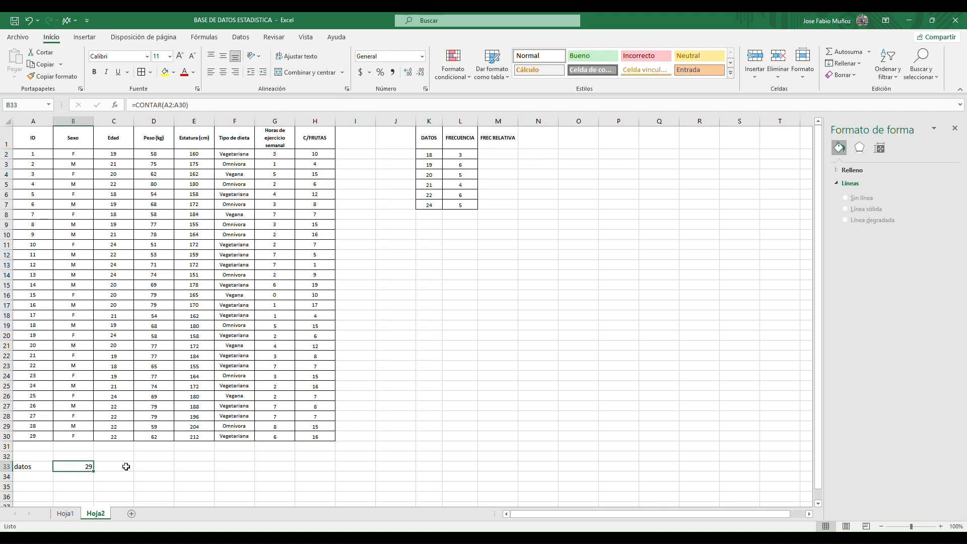
{"action": "left_click", "coordinate": [499, 154]}
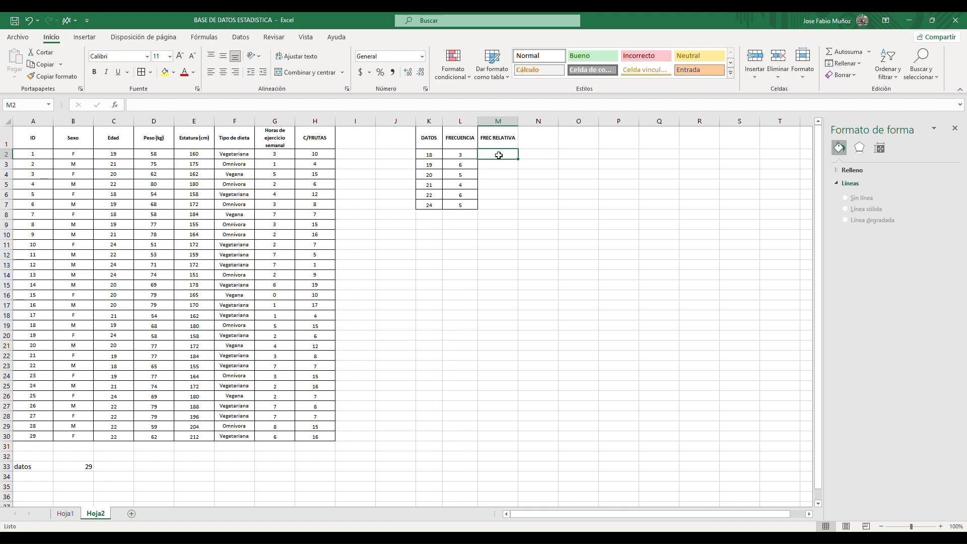
{"action": "type", "text": "="}
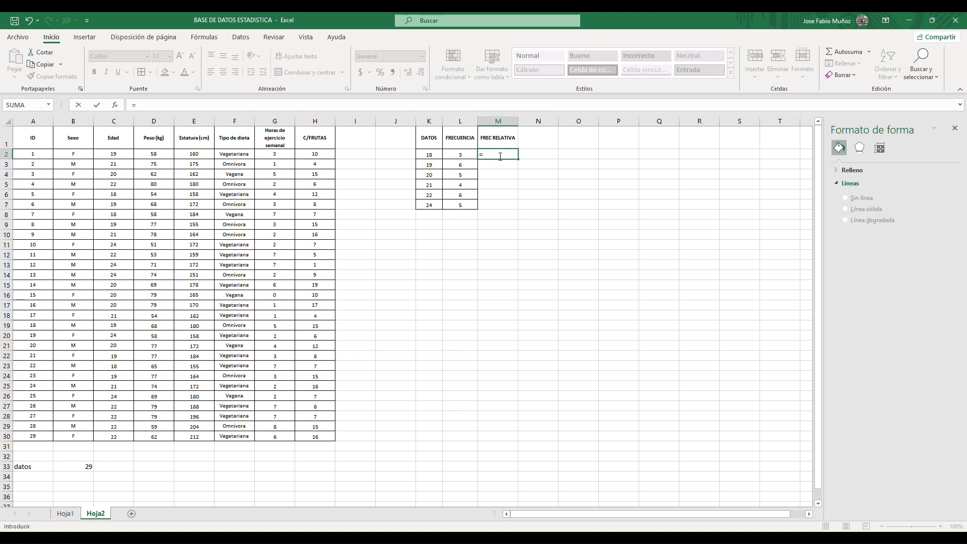
{"action": "left_click", "coordinate": [455, 160]}
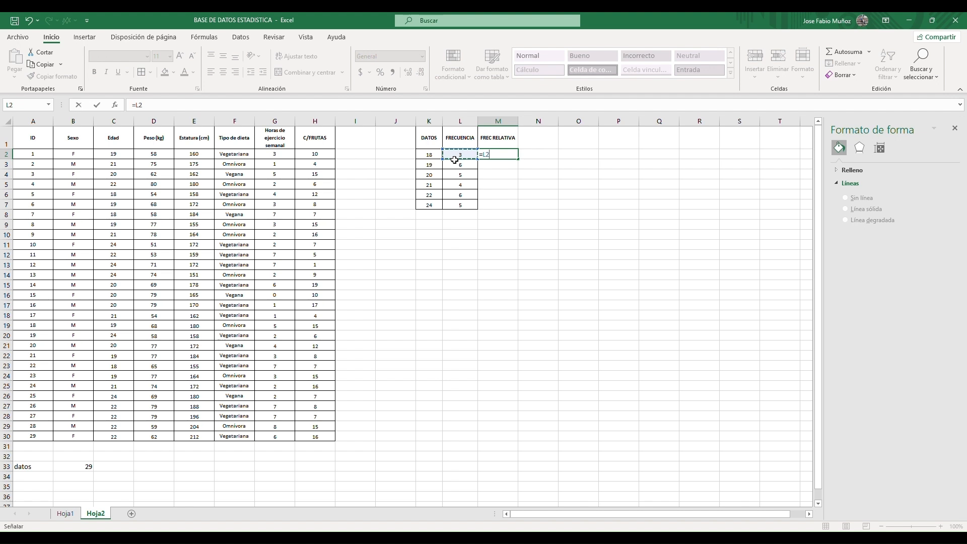
{"action": "type", "text": "/"}
{"action": "left_click", "coordinate": [65, 472]}
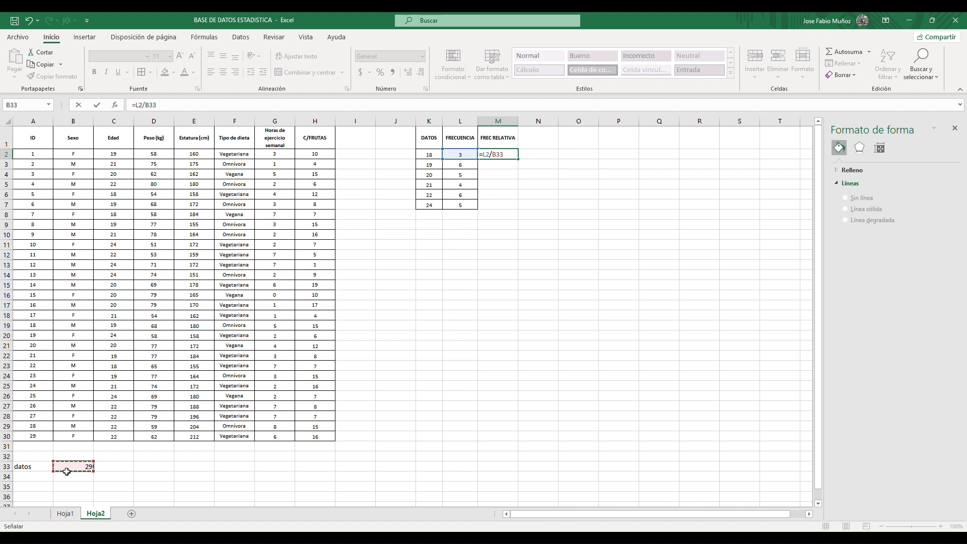
{"action": "key", "text": "Left"}
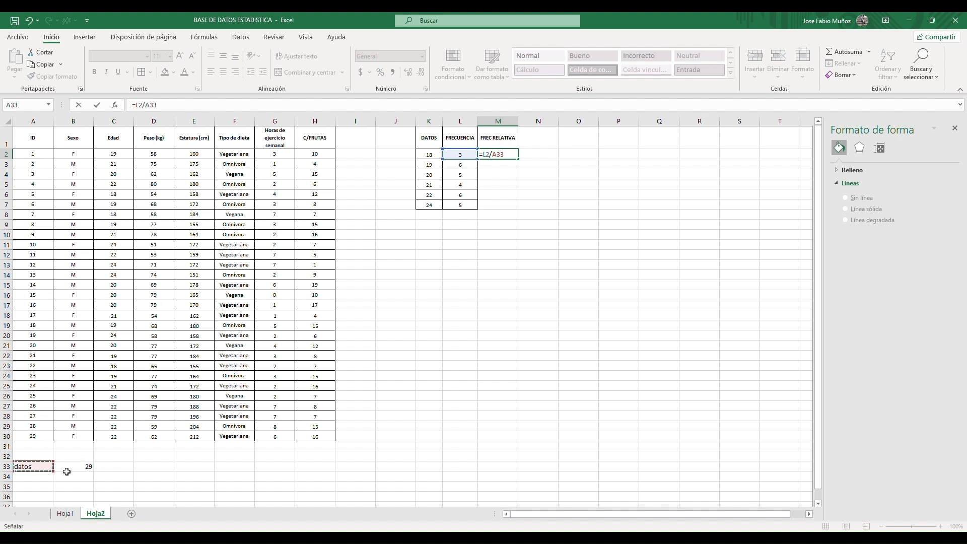
{"action": "key", "text": "Right"}
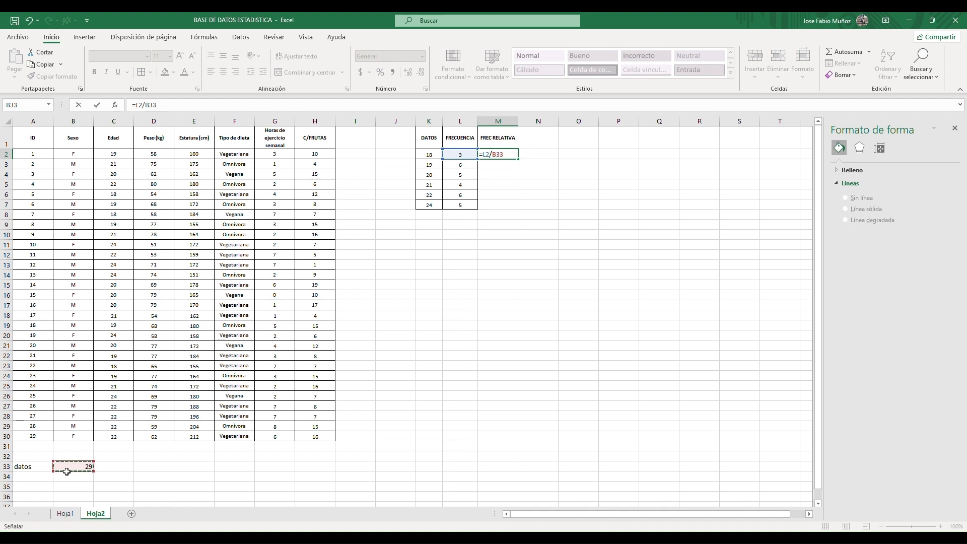
{"action": "left_click", "coordinate": [497, 154]}
{"action": "key", "text": "Return"}
Fill the M2 formula down to M7 and check the reference to the data total in the M3 formula.
{"action": "left_click", "coordinate": [500, 157]}
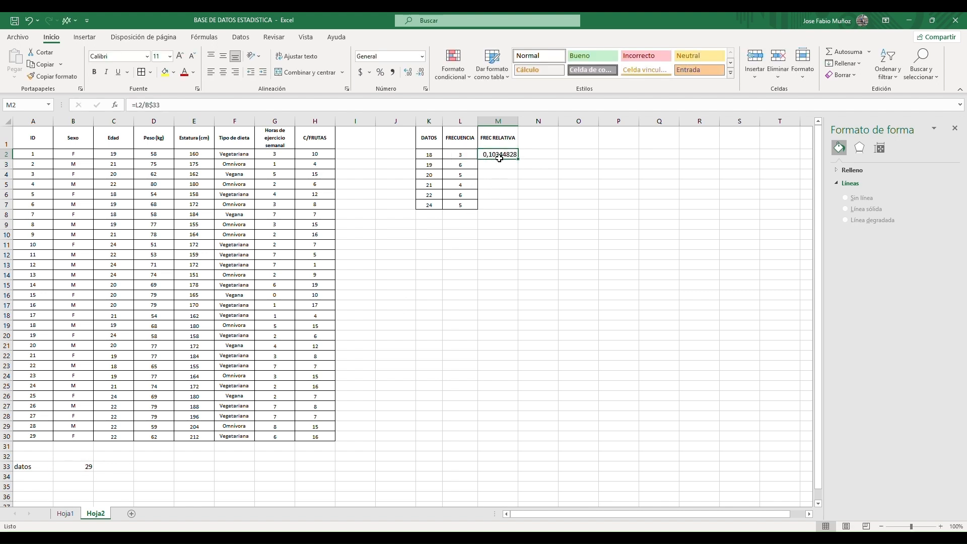
{"action": "left_click_drag", "start_coordinate": [523, 163], "coordinate": [521, 207]}
{"action": "left_click", "coordinate": [498, 168]}
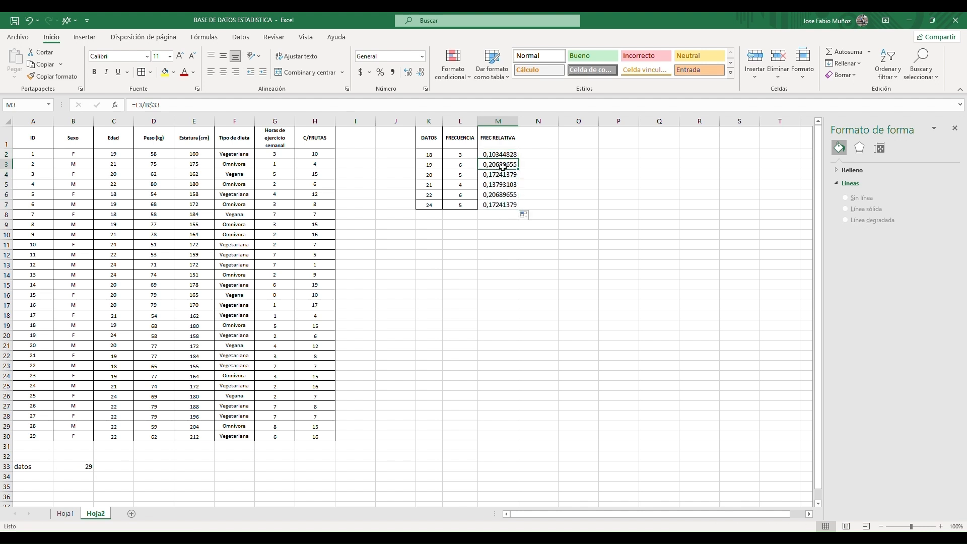
{"action": "double_click", "coordinate": [503, 166]}
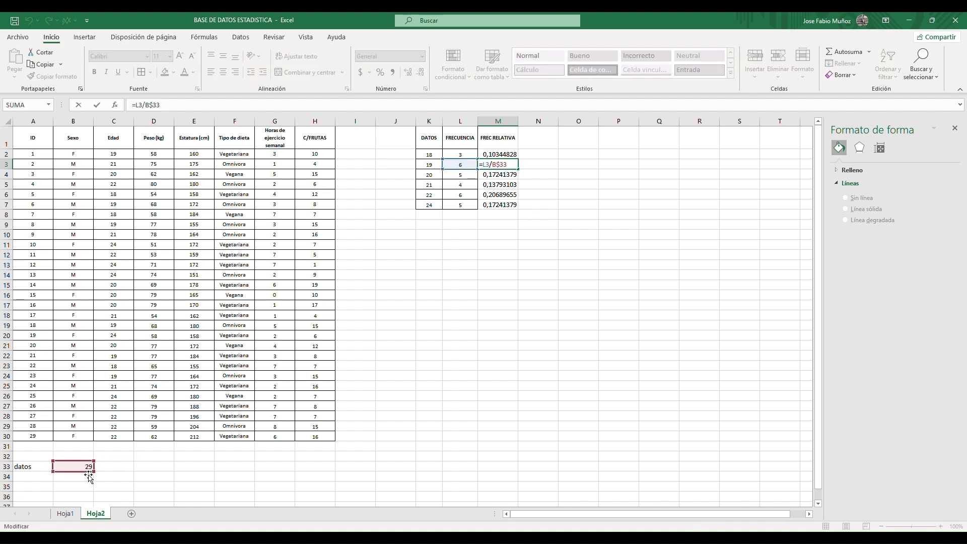
{"action": "key", "text": "Return"}
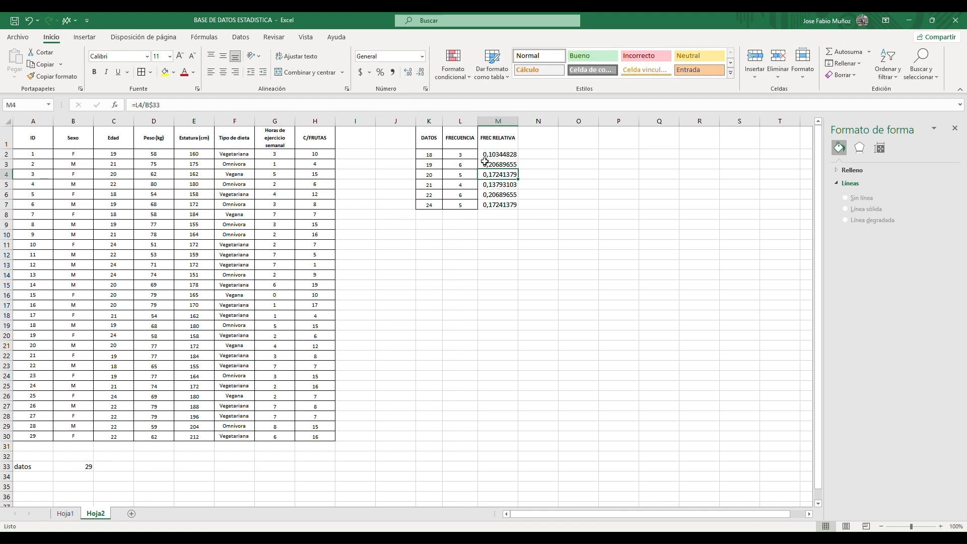
{"action": "scroll", "coordinate": [215, 403], "scroll_direction": "down", "scroll_amount": 2}
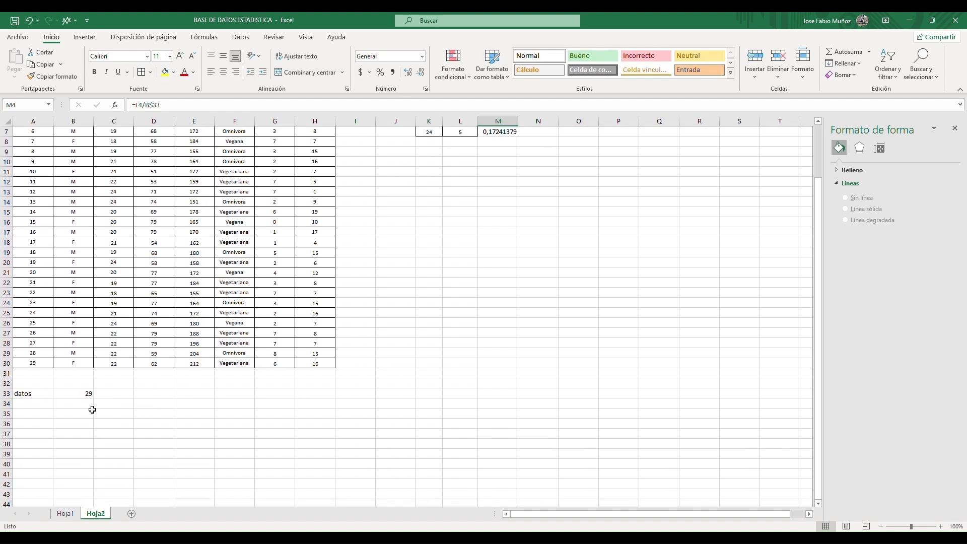
{"action": "left_click_drag", "start_coordinate": [90, 406], "coordinate": [89, 445]}
{"action": "scroll", "coordinate": [365, 281], "scroll_direction": "up", "scroll_amount": 2}
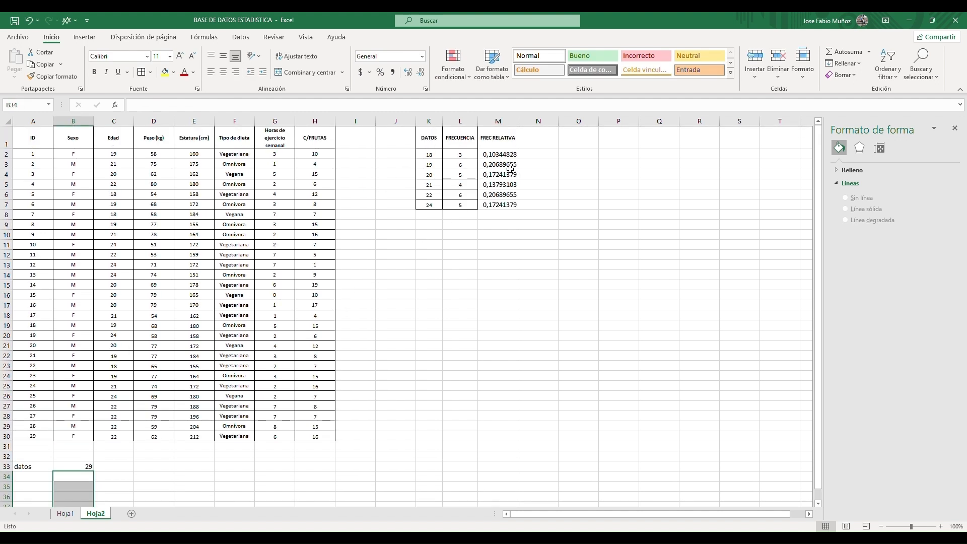
Reduce the relative frequencies in M2:M7 to three decimal places.
{"action": "left_click", "coordinate": [497, 159]}
{"action": "left_click_drag", "start_coordinate": [497, 160], "coordinate": [496, 204]}
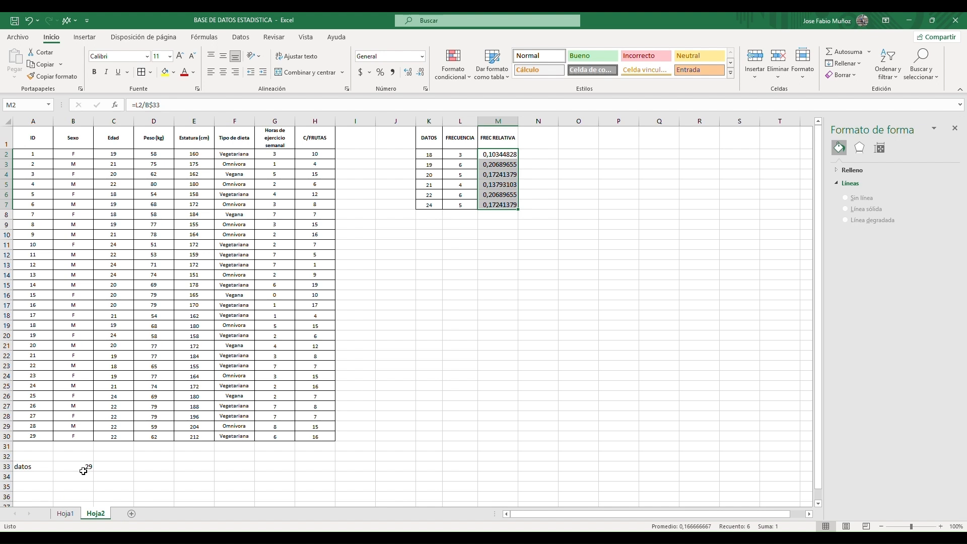
{"action": "left_click", "coordinate": [421, 73]}
{"action": "left_click", "coordinate": [421, 73]}
{"action": "left_click", "coordinate": [421, 73]}
{"action": "left_click", "coordinate": [421, 73]}
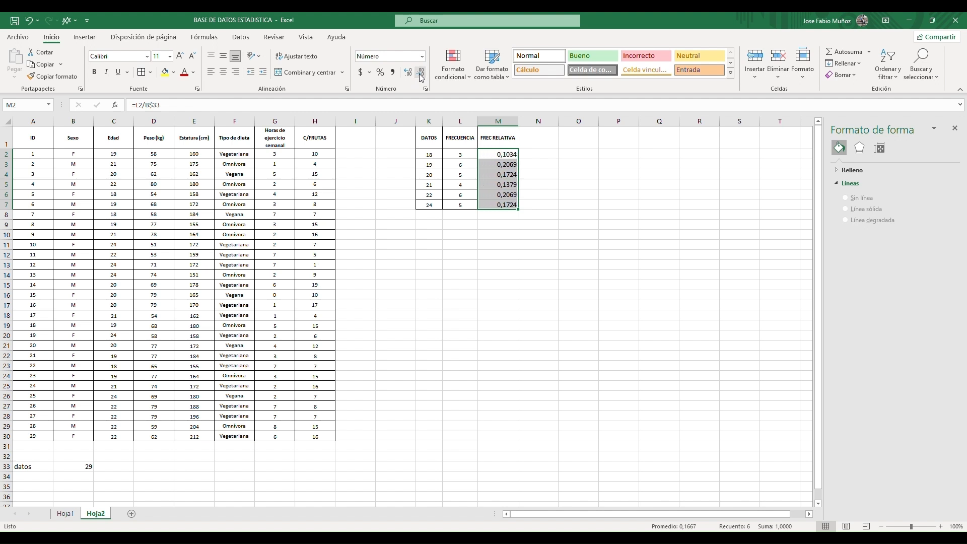
{"action": "left_click", "coordinate": [421, 74]}
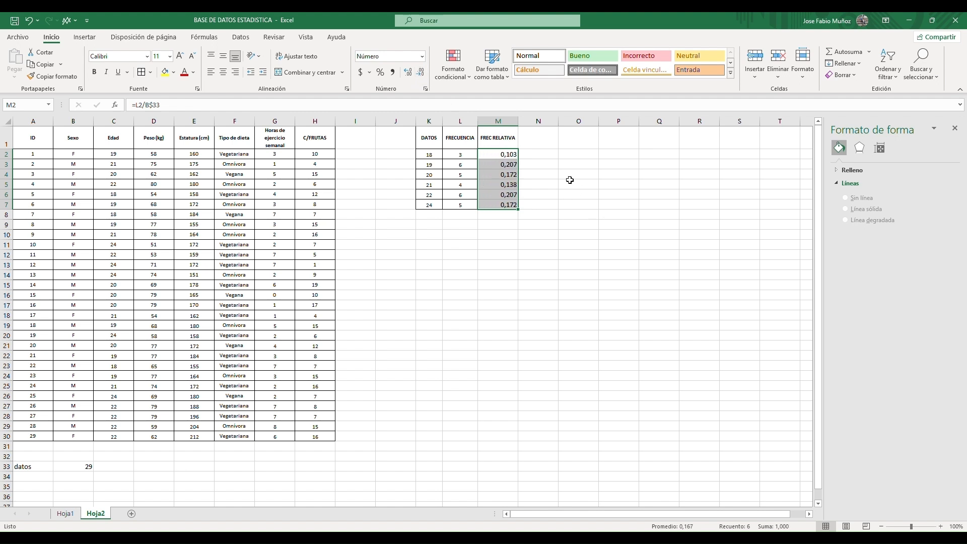
{"action": "left_click", "coordinate": [539, 165]}
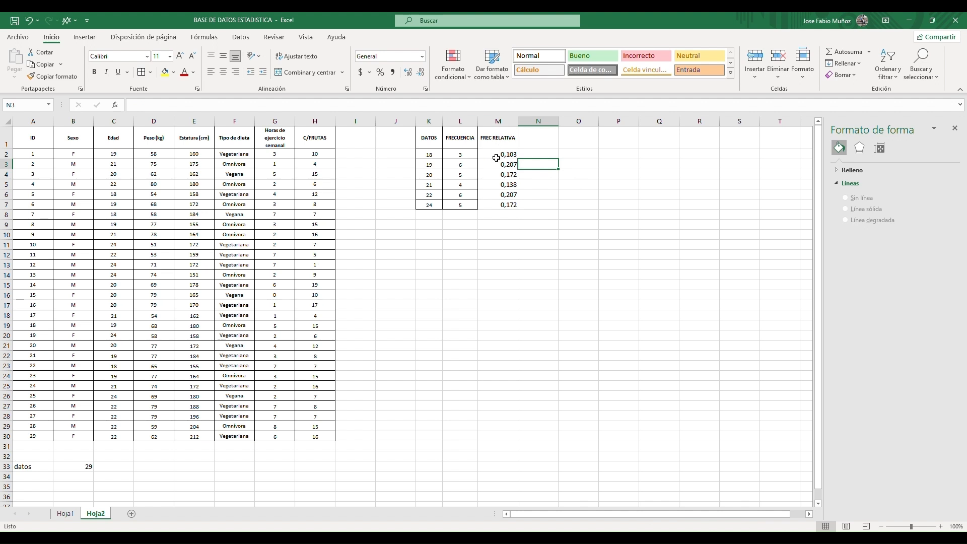
Add borders around all the relative frequency cells M2:M7.
{"action": "left_click_drag", "start_coordinate": [496, 158], "coordinate": [491, 201]}
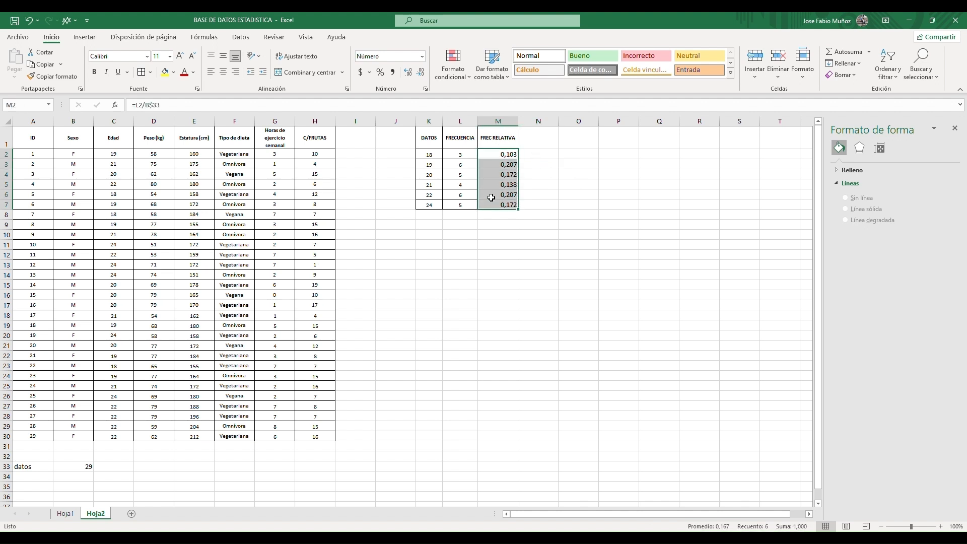
{"action": "left_click", "coordinate": [142, 72]}
{"action": "left_click", "coordinate": [468, 158]}
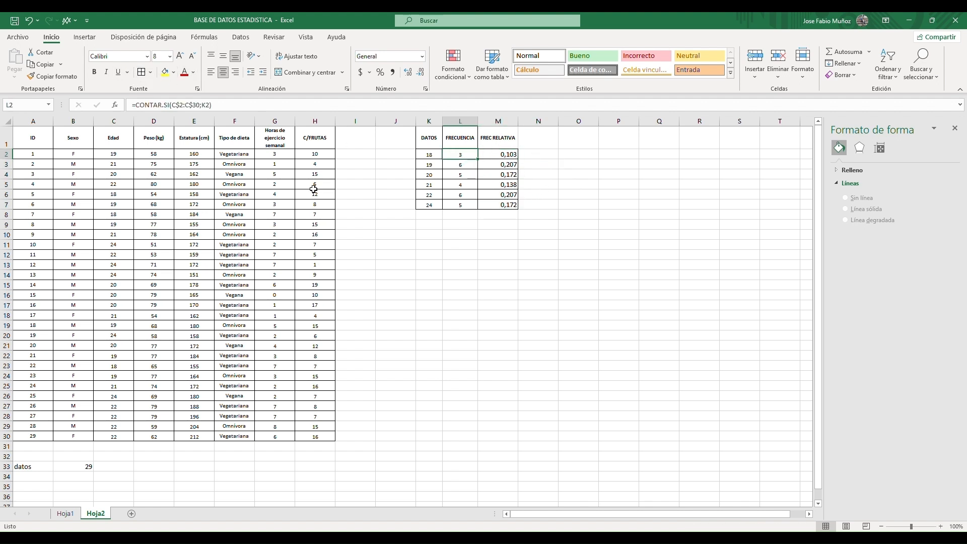
Enter the heading FREC REL % in N1 beside FREC RELATIVA.
{"action": "left_click", "coordinate": [532, 146]}
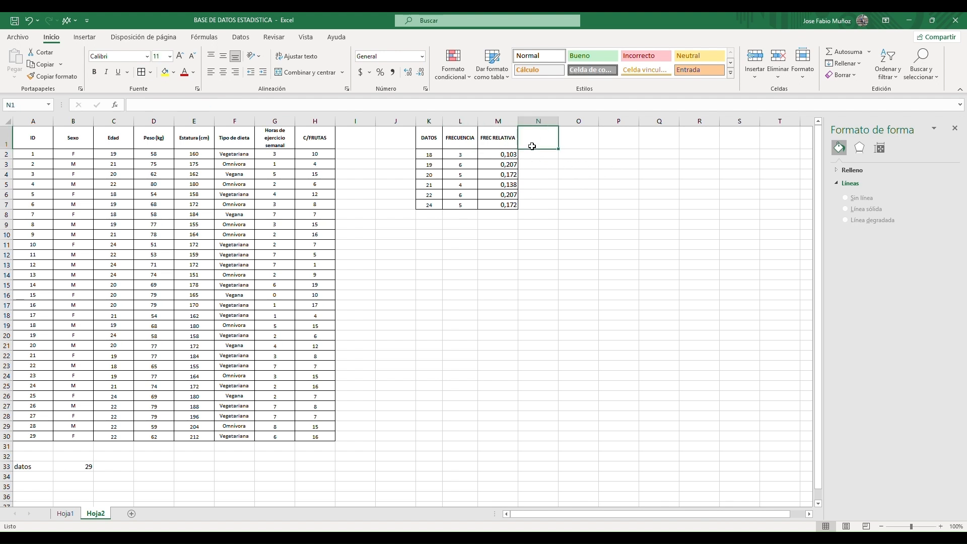
{"action": "type", "text": "FREC REL %"}
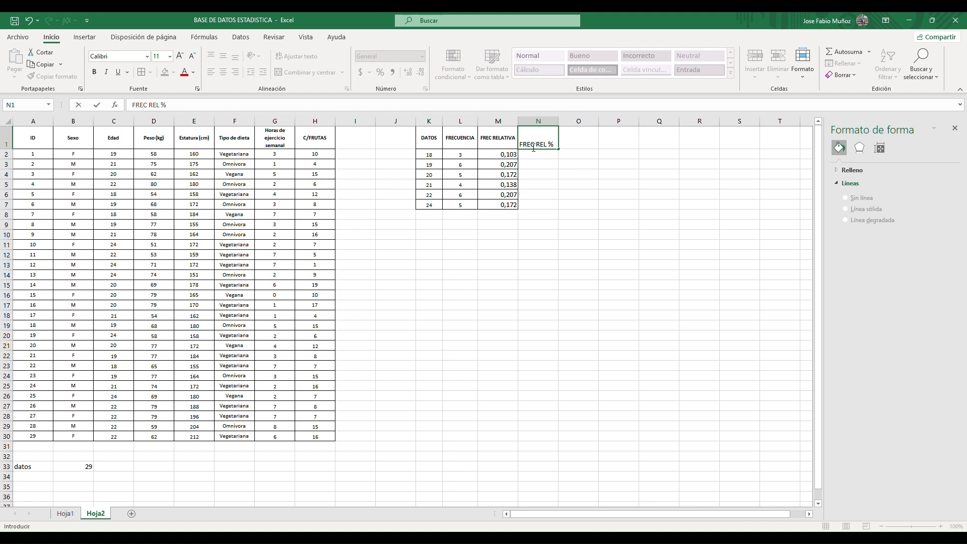
{"action": "key", "text": "Return"}
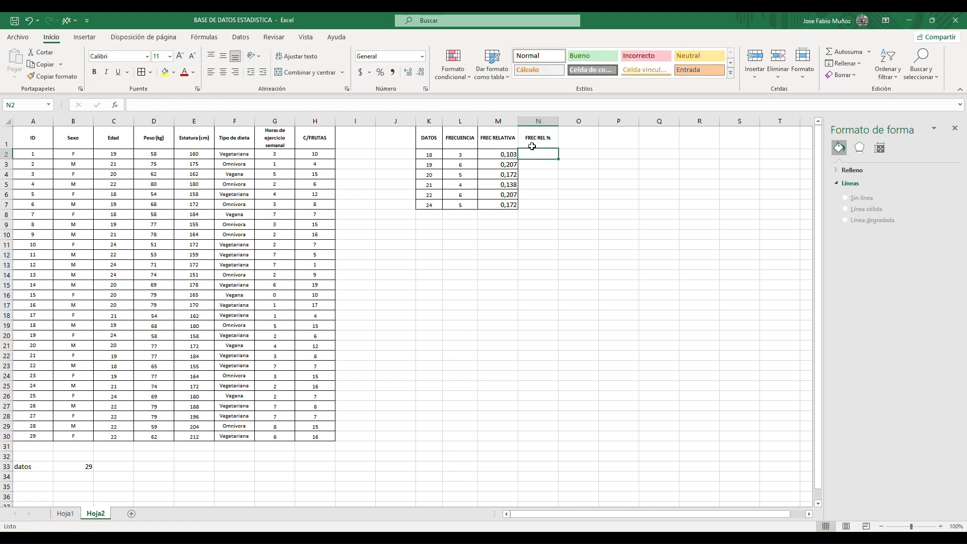
{"action": "left_click", "coordinate": [533, 146]}
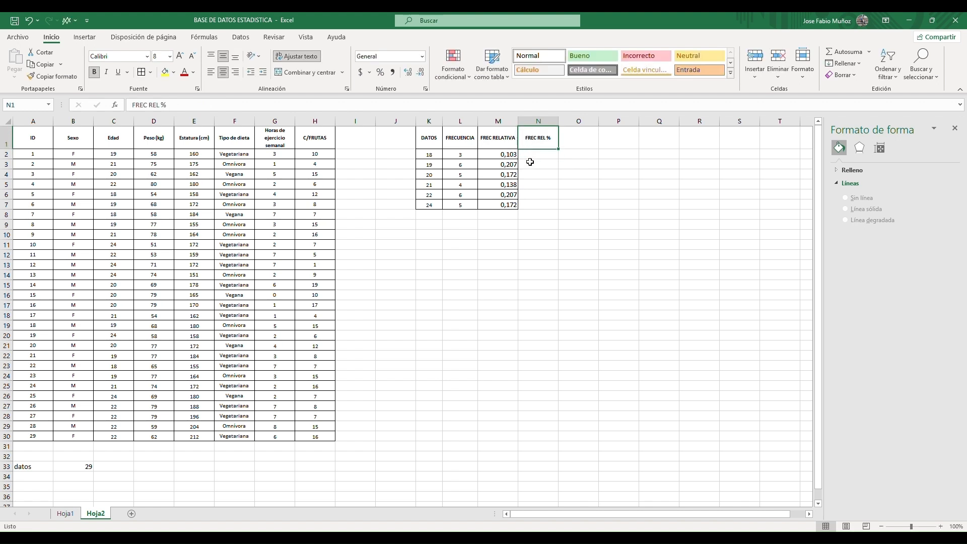
Calculate the first percentage relative frequency in N2 with the formula =M2*100.
{"action": "left_click", "coordinate": [531, 162]}
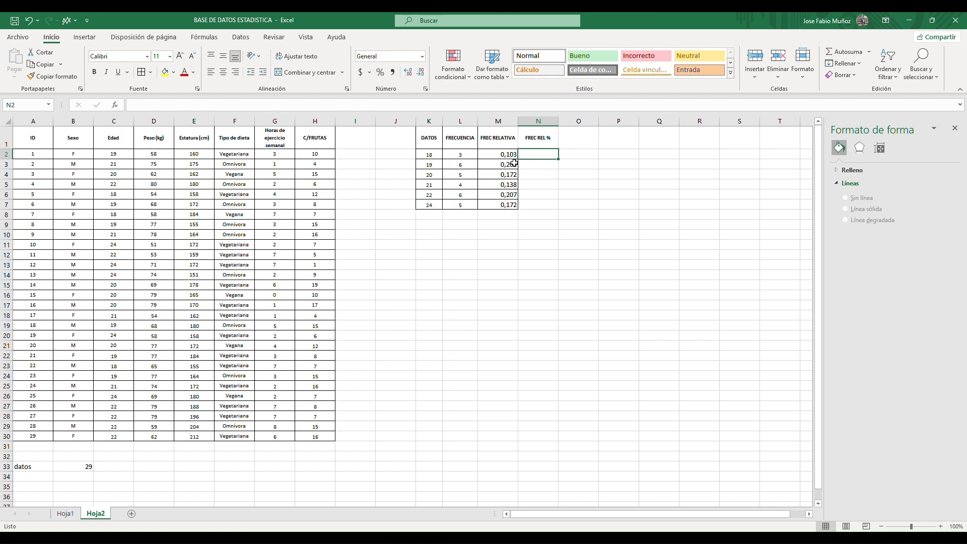
{"action": "type", "text": "="}
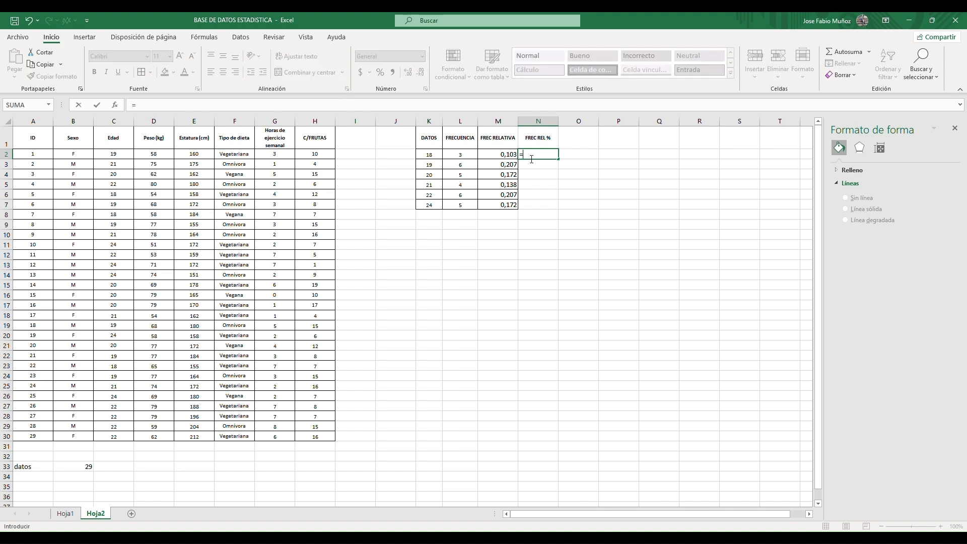
{"action": "left_click", "coordinate": [494, 156]}
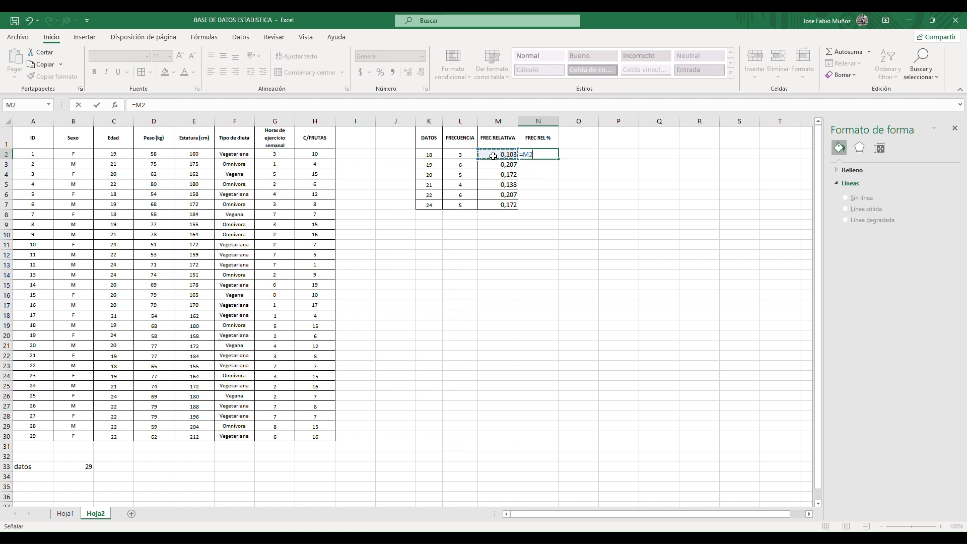
{"action": "type", "text": "*100"}
{"action": "key", "text": "Return"}
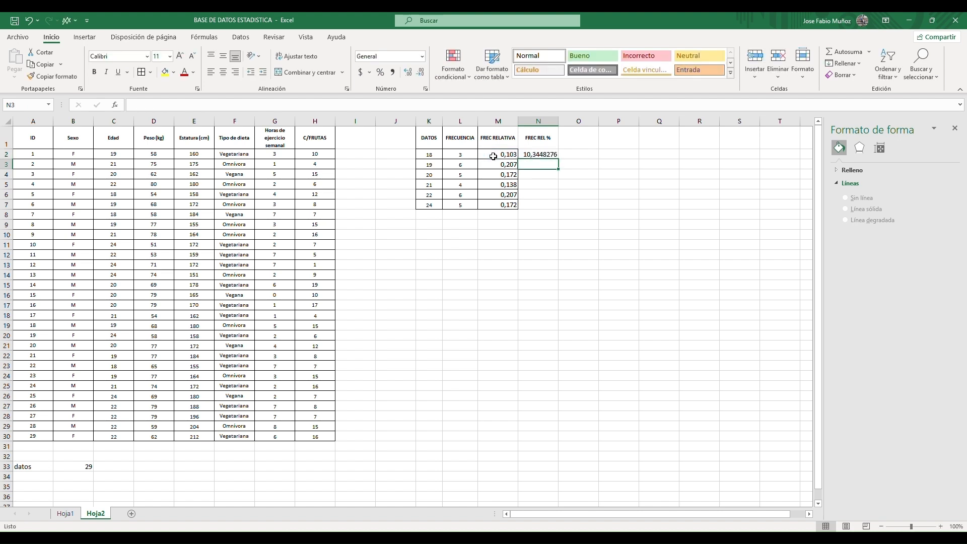
Fill the N2 percentage formula down through N7.
{"action": "left_click", "coordinate": [543, 156]}
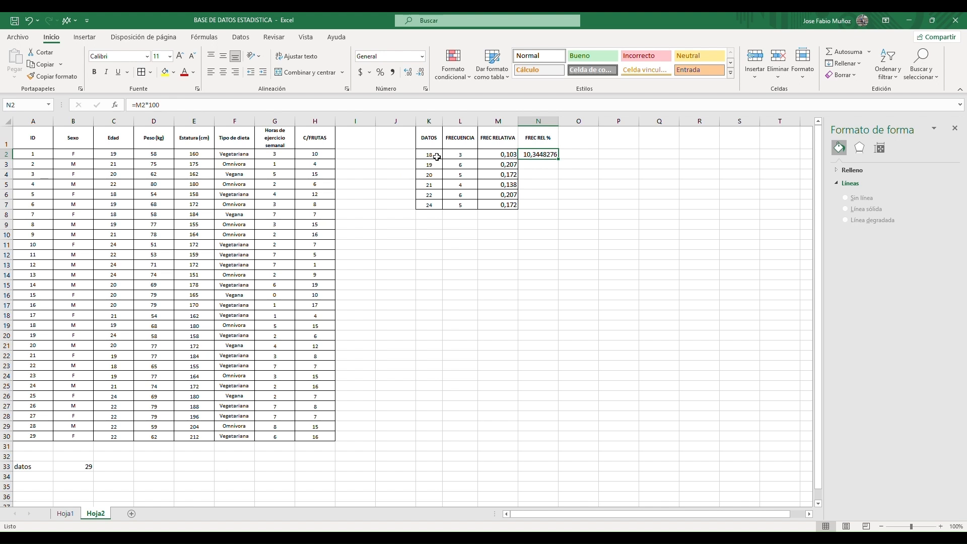
{"action": "double_click", "coordinate": [562, 163]}
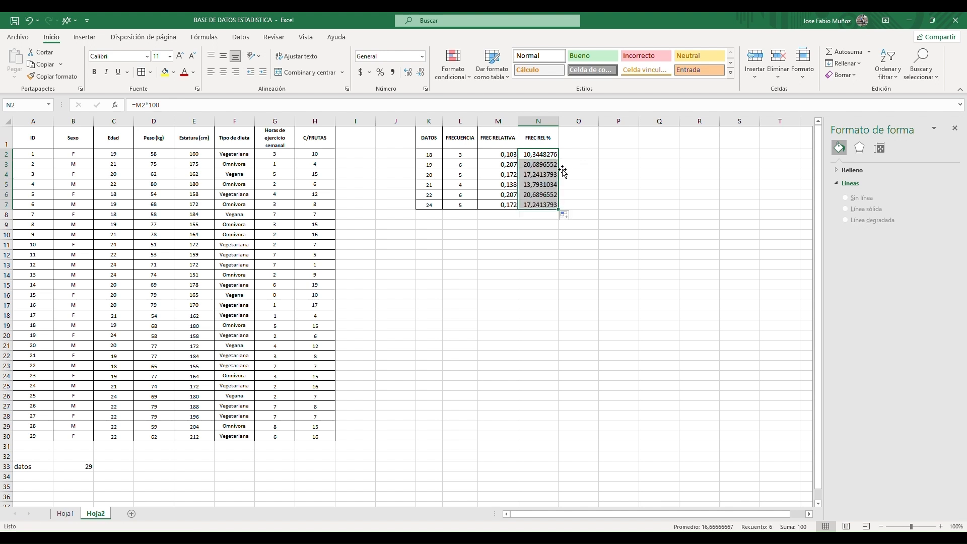
{"action": "left_click", "coordinate": [553, 157]}
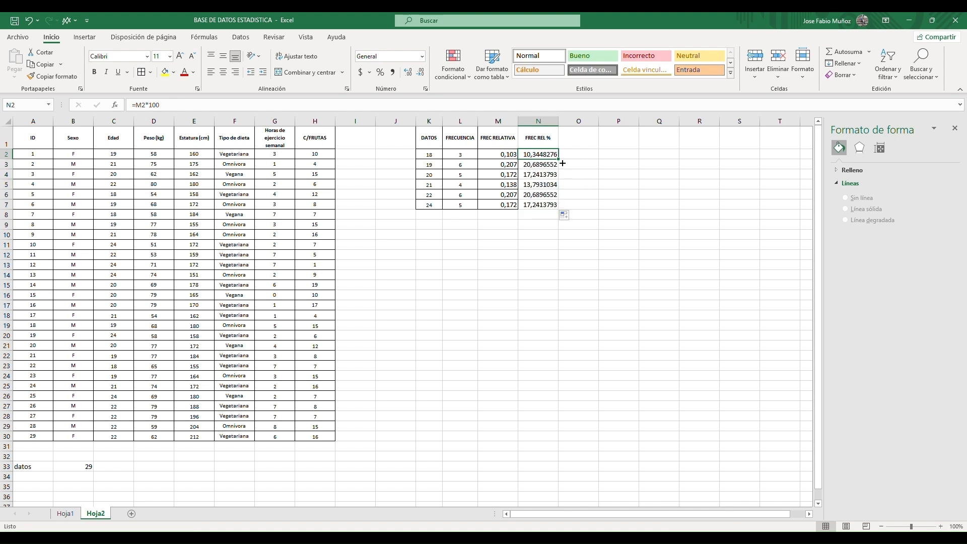
{"action": "left_click_drag", "start_coordinate": [559, 160], "coordinate": [557, 216]}
{"action": "left_click", "coordinate": [559, 162]}
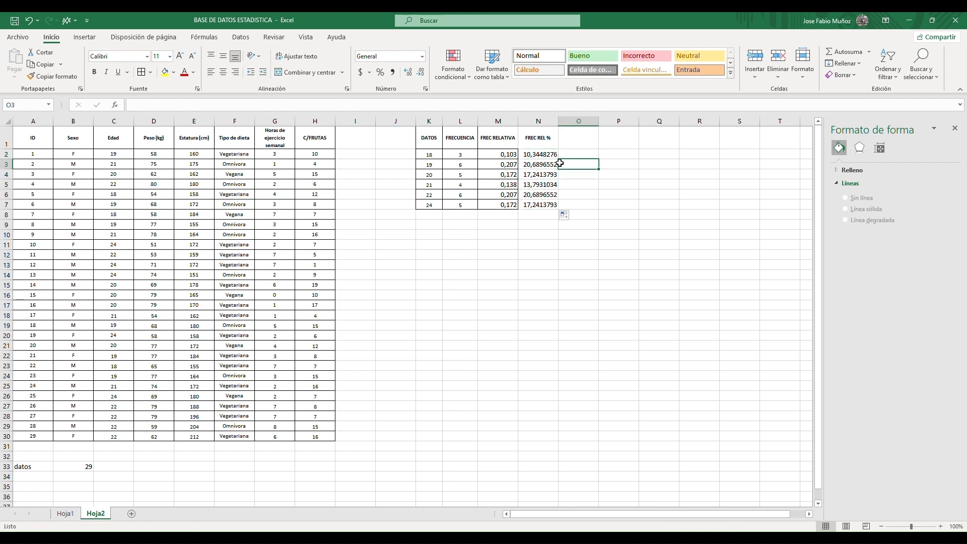
Reduce the percentage relative frequencies in N2:N7 to two decimal places.
{"action": "left_click_drag", "start_coordinate": [545, 157], "coordinate": [545, 208]}
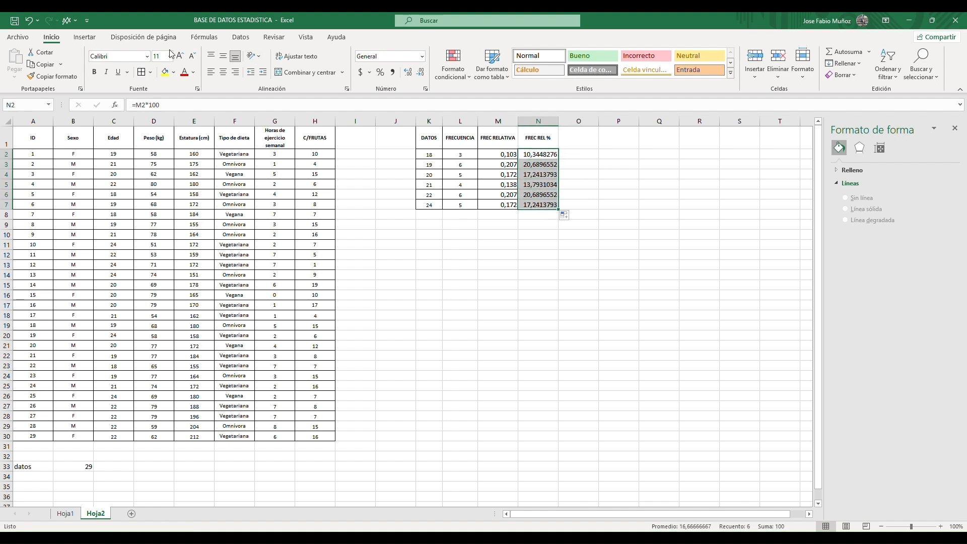
{"action": "left_click", "coordinate": [422, 75]}
{"action": "left_click", "coordinate": [421, 75]}
{"action": "left_click", "coordinate": [421, 75]}
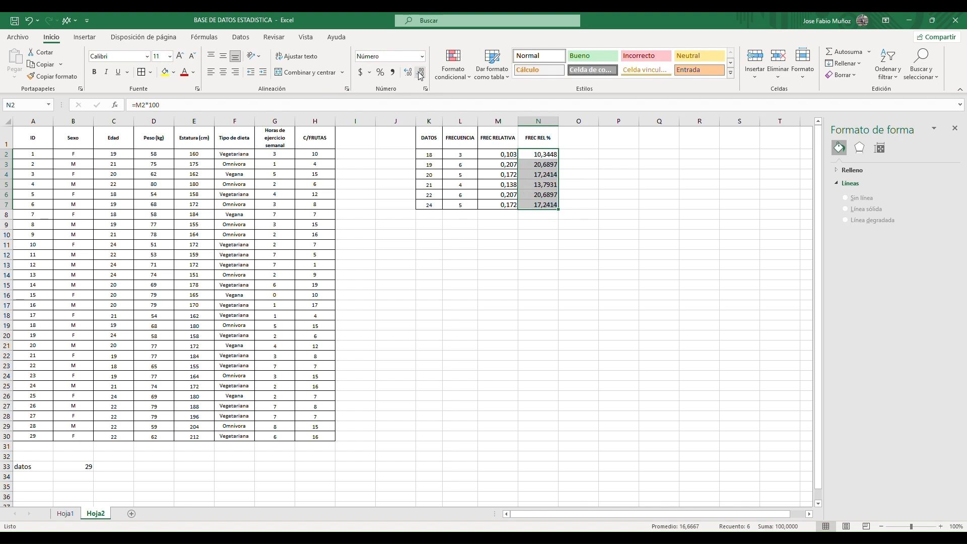
{"action": "left_click", "coordinate": [421, 75]}
{"action": "left_click", "coordinate": [421, 76]}
Total the percentage relative frequencies in N8 with the formula =SUMA(N2:N7).
{"action": "left_click", "coordinate": [553, 217]}
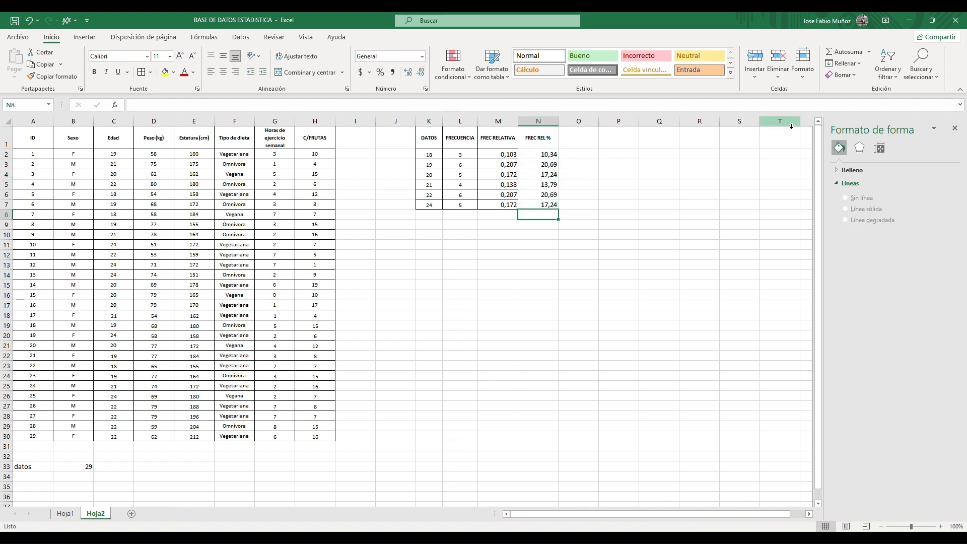
{"action": "left_click", "coordinate": [848, 52]}
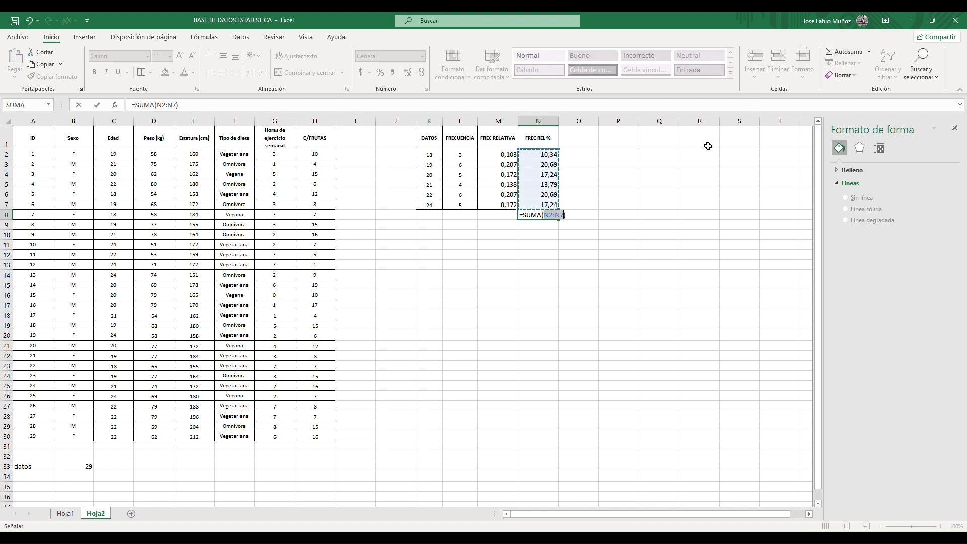
{"action": "key", "text": "Return"}
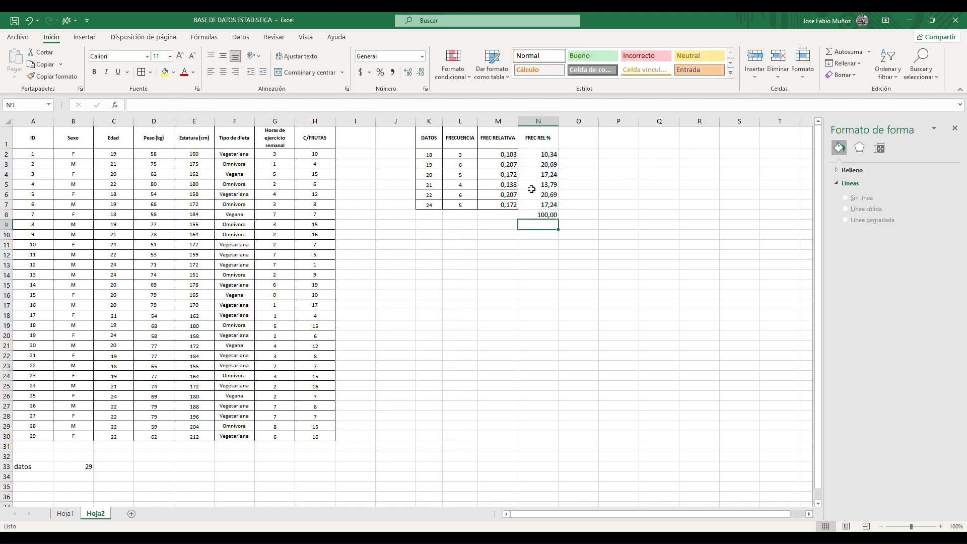
Narrow column N slightly and format N2:N7 with one decimal place, centred alignment and borders around all cells.
{"action": "left_click_drag", "start_coordinate": [564, 125], "coordinate": [533, 211]}
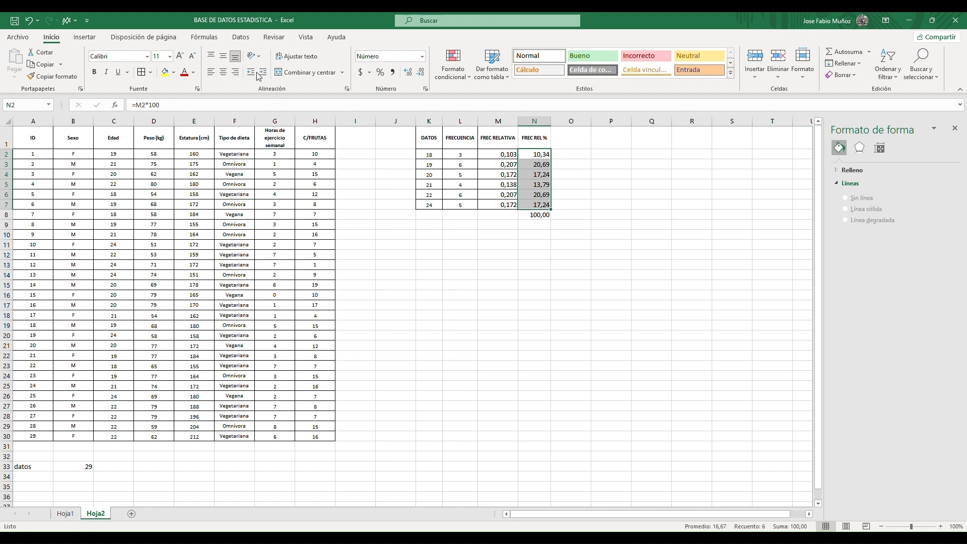
{"action": "left_click", "coordinate": [421, 72]}
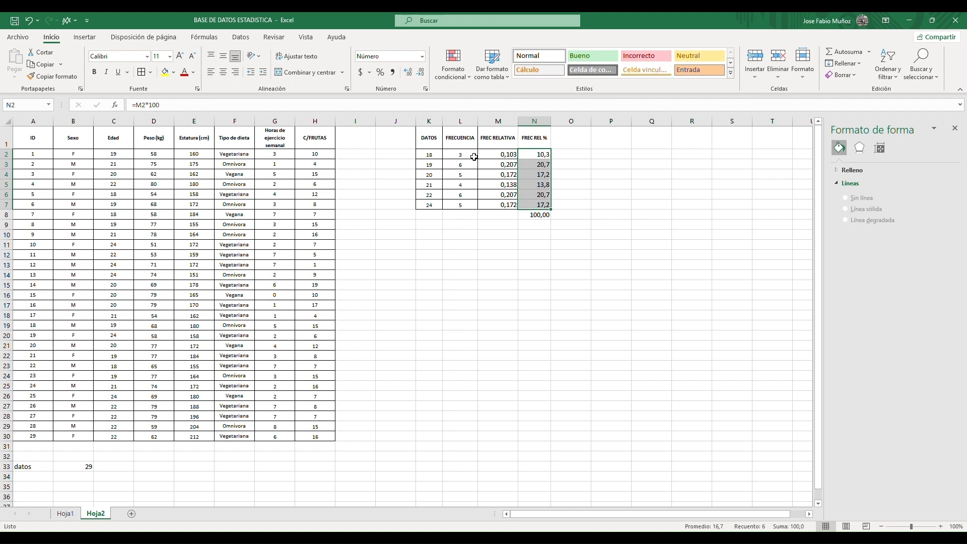
{"action": "left_click", "coordinate": [224, 76]}
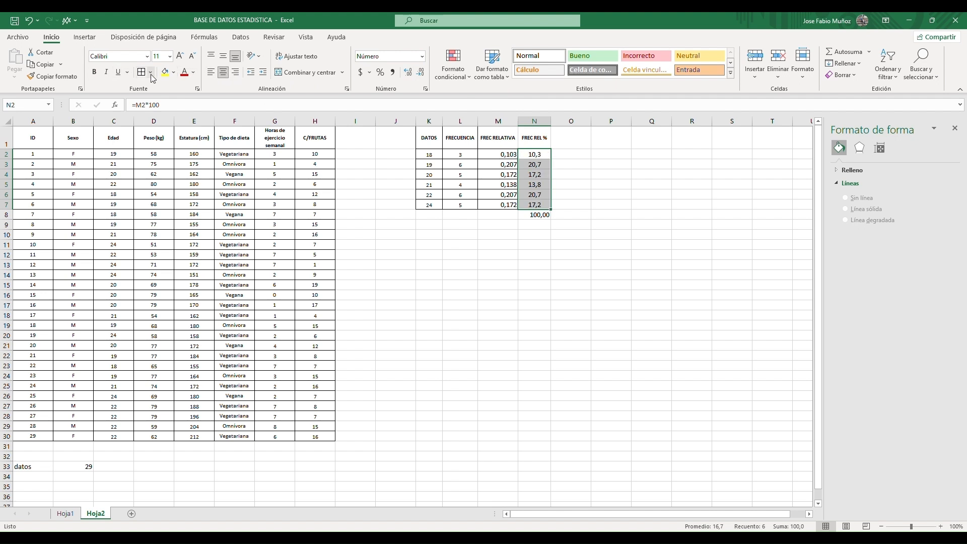
{"action": "left_click", "coordinate": [566, 278]}
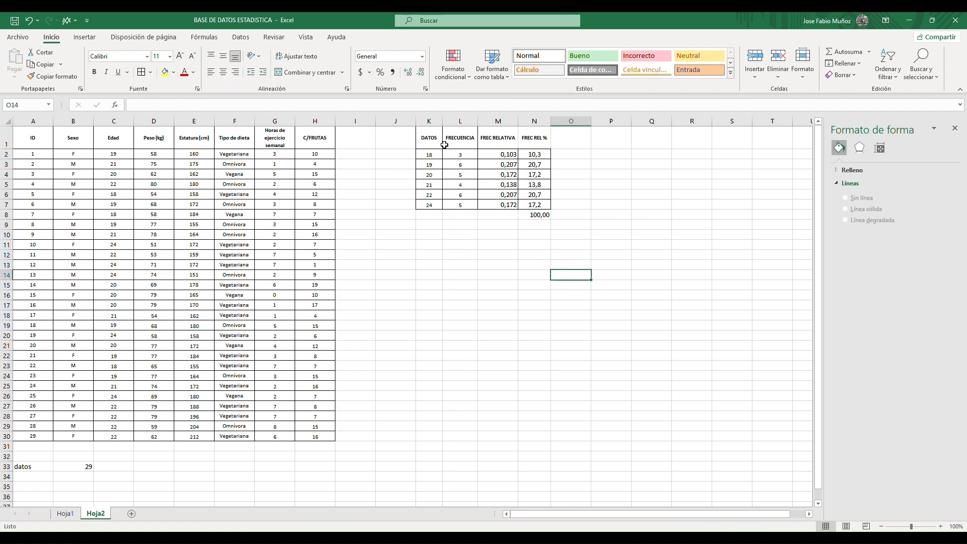
Check the next column of the reference frequency table on Hoja1 and enter the heading FREC ACUM in O1 on Hoja2.
{"action": "left_click_drag", "start_coordinate": [444, 144], "coordinate": [536, 208]}
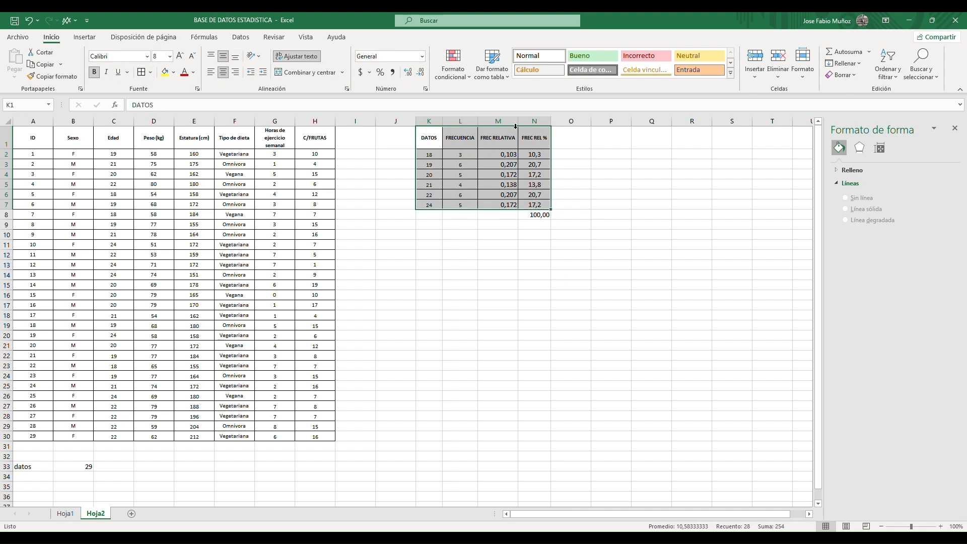
{"action": "left_click", "coordinate": [65, 514]}
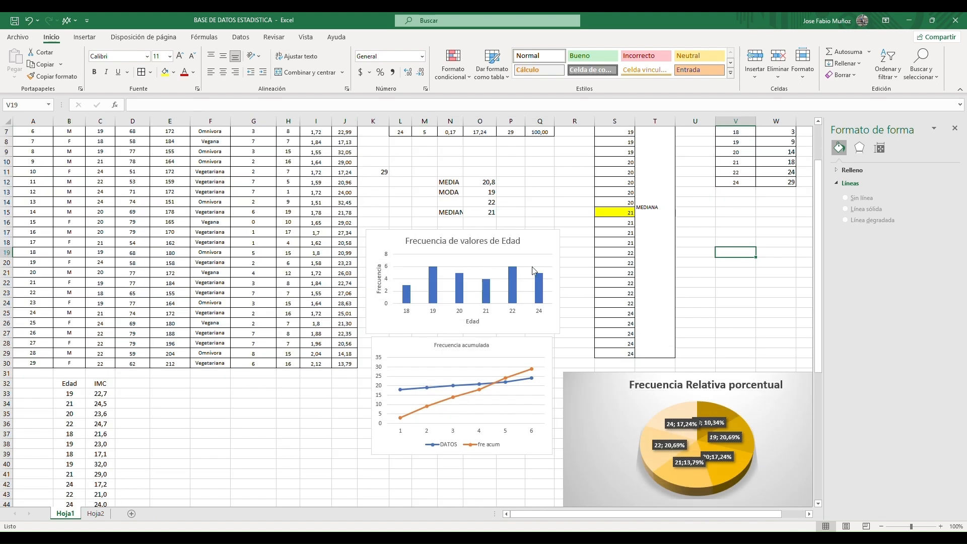
{"action": "scroll", "coordinate": [694, 188], "scroll_direction": "up", "scroll_amount": 2}
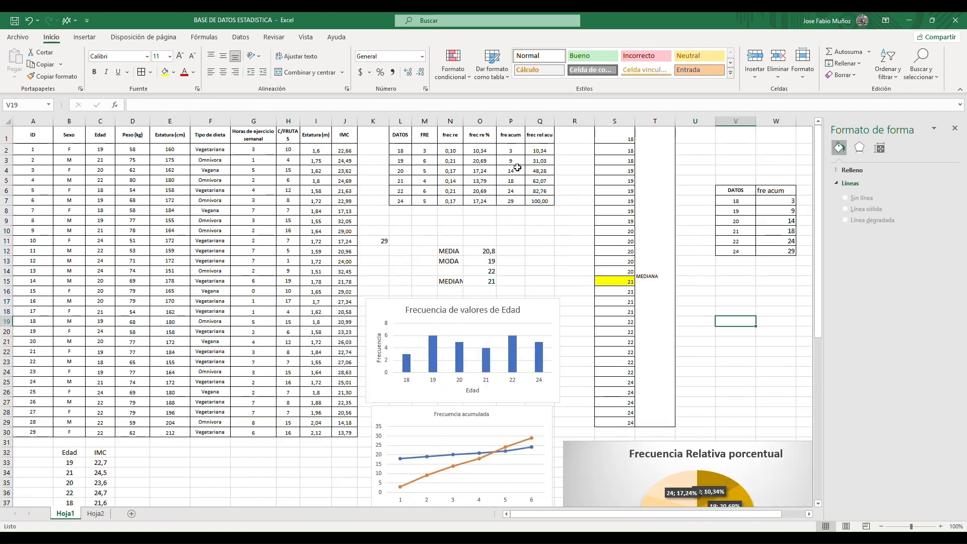
{"action": "left_click", "coordinate": [95, 513]}
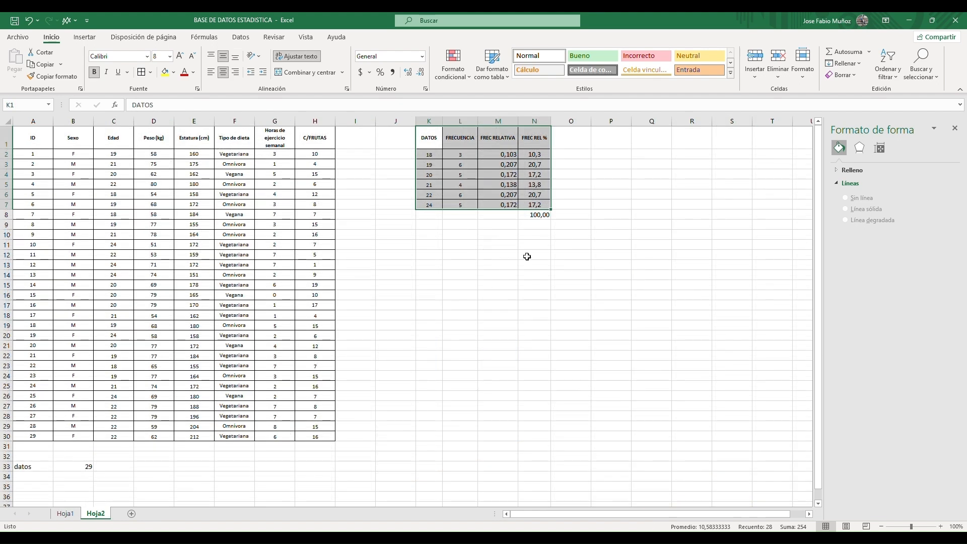
{"action": "left_click", "coordinate": [583, 140]}
{"action": "type", "text": "FREC ACUM"}
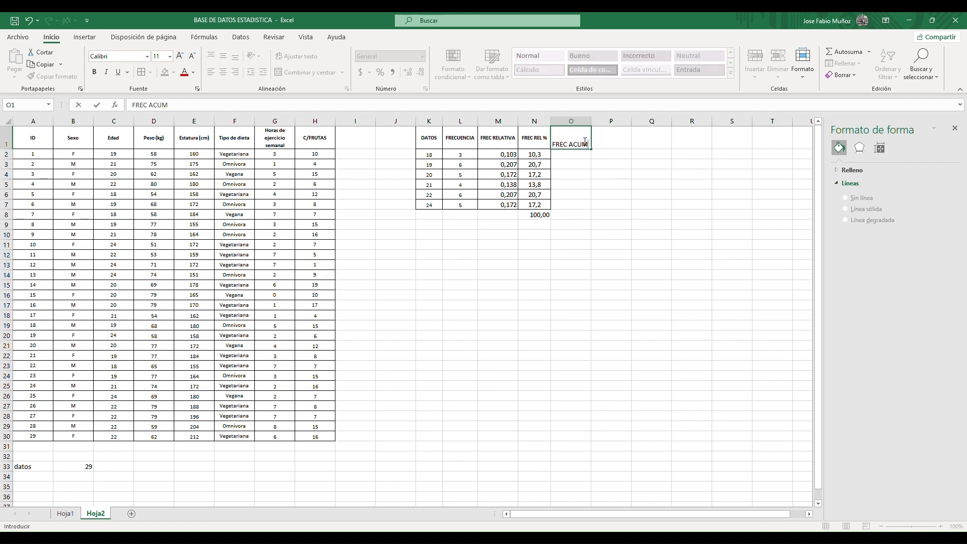
{"action": "key", "text": "Return"}
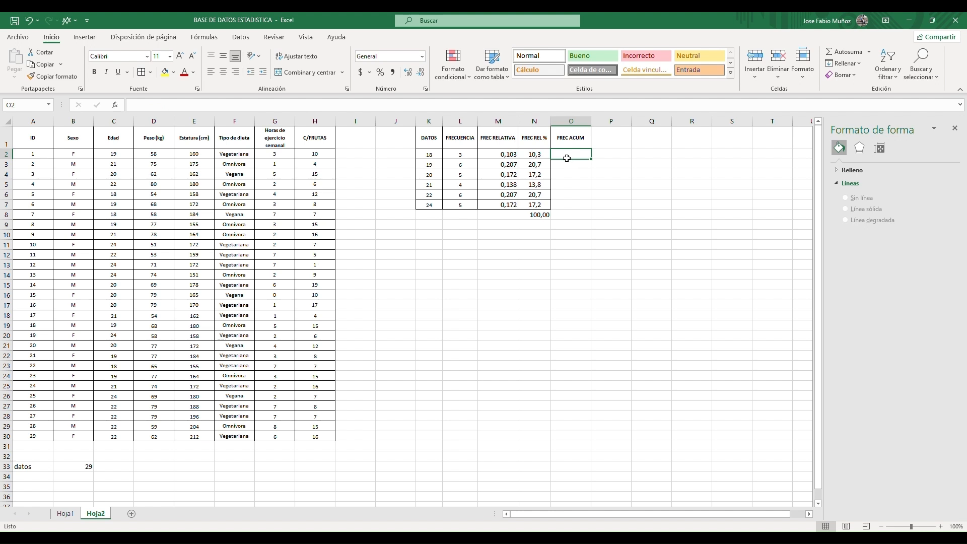
Start the cumulative frequency in O2 by referencing the first frequency with =L2.
{"action": "type", "text": "="}
{"action": "left_click", "coordinate": [464, 155]}
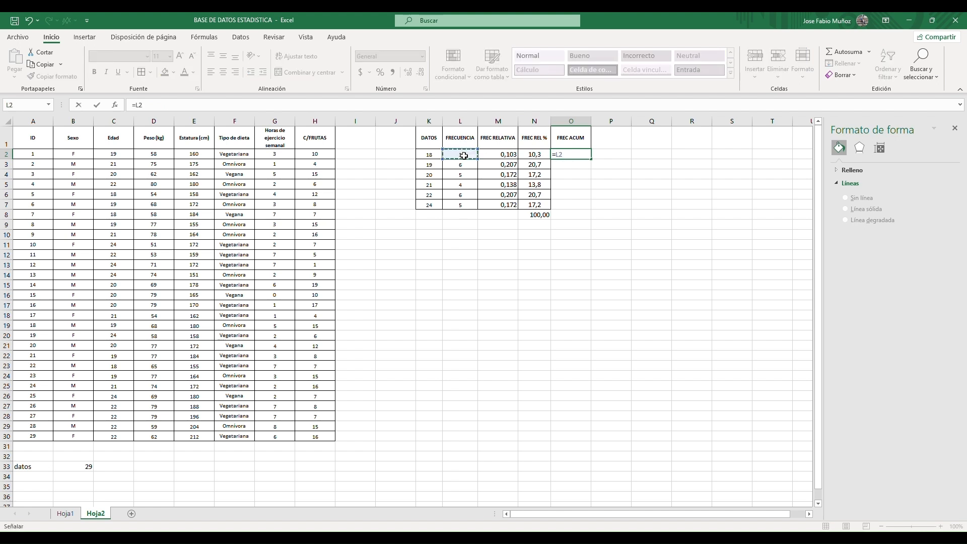
{"action": "key", "text": "Return"}
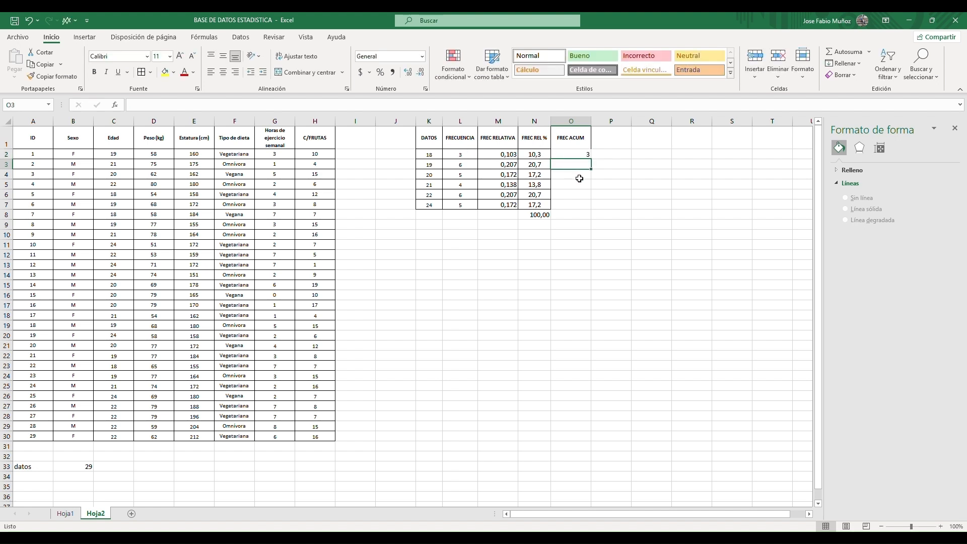
{"action": "left_click", "coordinate": [580, 159]}
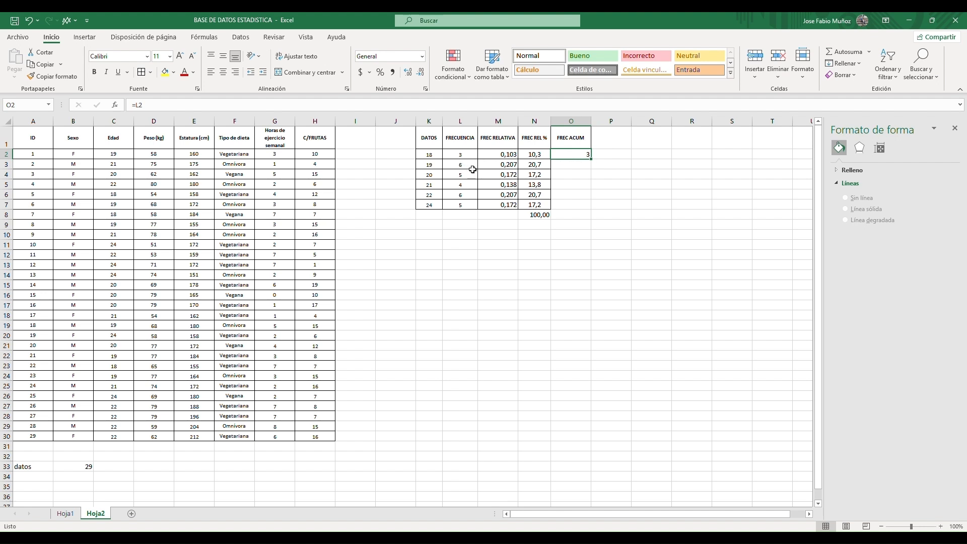
Enter the formula =O2+L3 in O3 to add the second frequency to the previous cumulative value.
{"action": "left_click", "coordinate": [577, 167]}
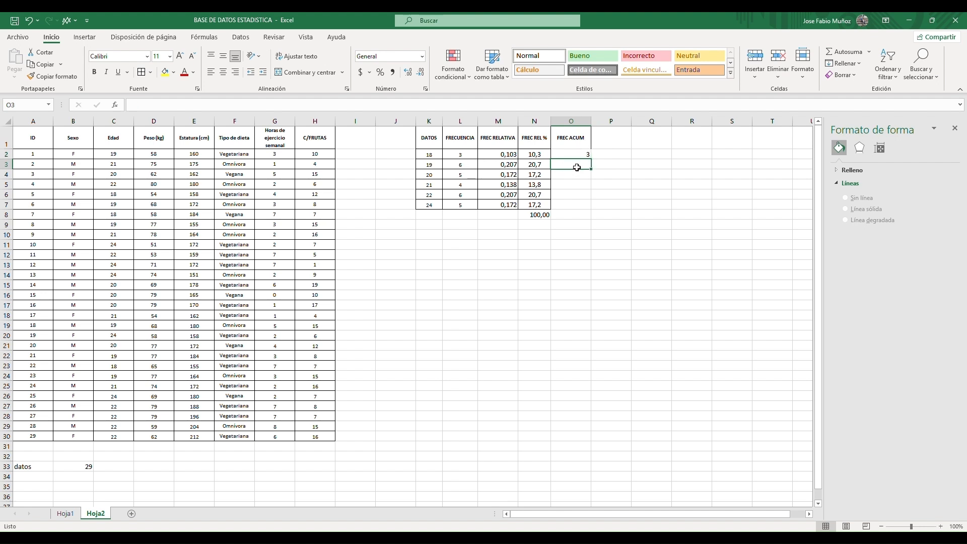
{"action": "type", "text": "="}
{"action": "left_click", "coordinate": [575, 156]}
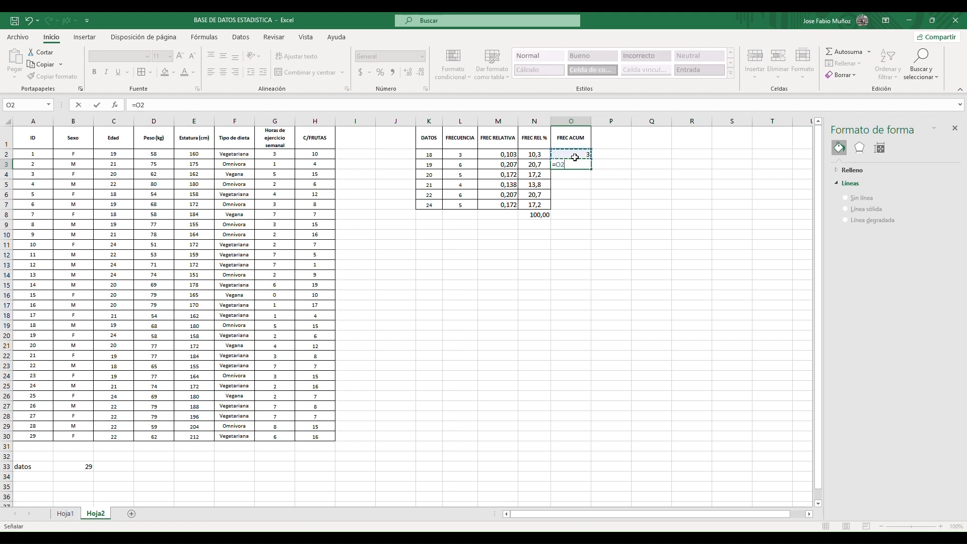
{"action": "type", "text": "+"}
{"action": "left_click", "coordinate": [471, 167]}
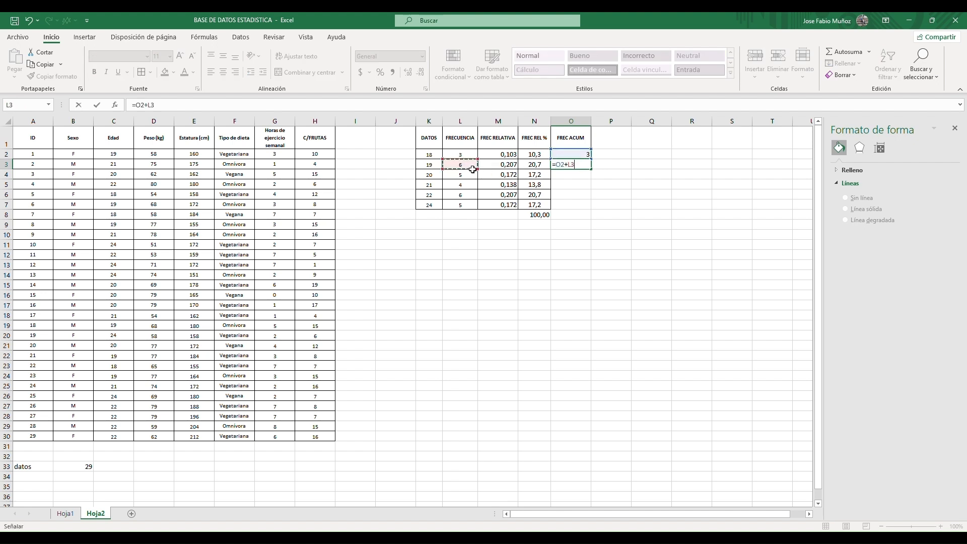
{"action": "key", "text": "Return"}
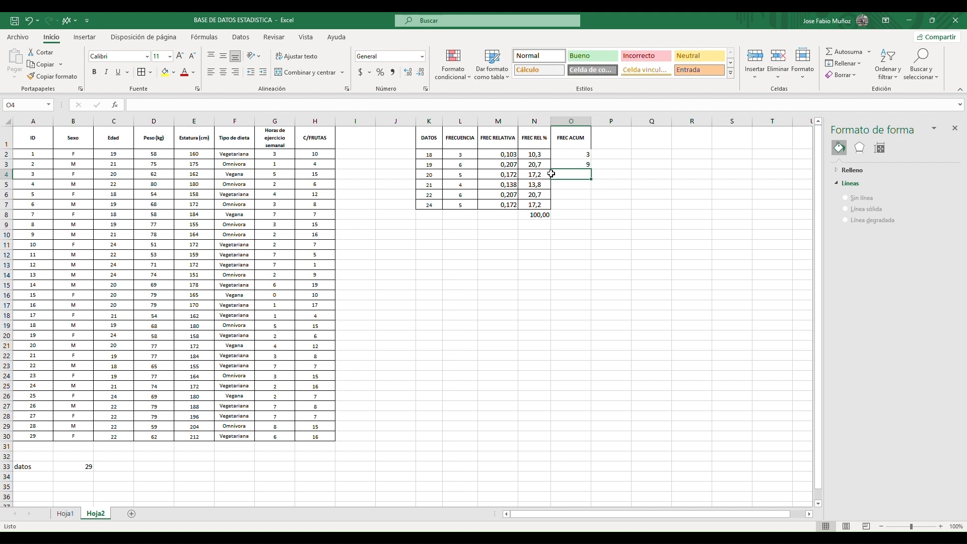
{"action": "left_click", "coordinate": [578, 167]}
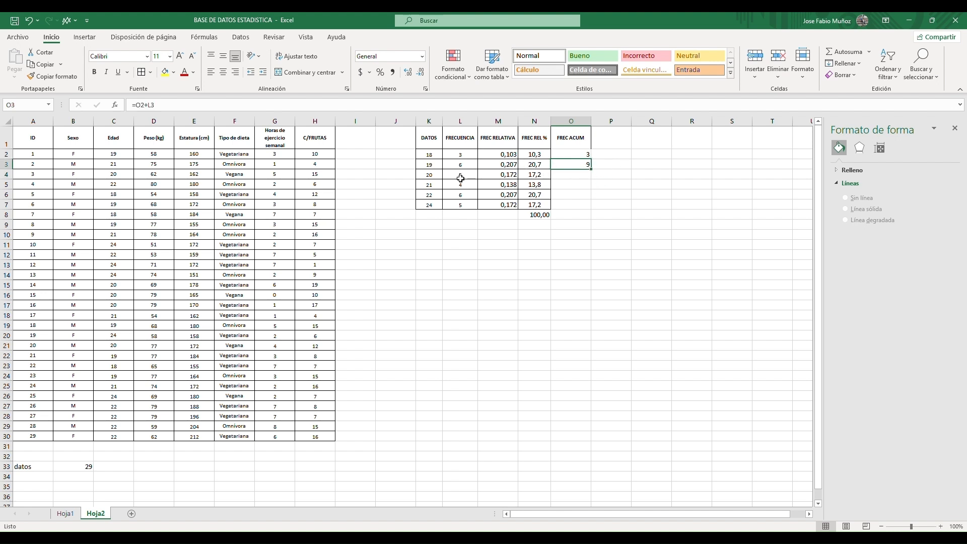
Fill the O3 cumulative frequency formula down through O7.
{"action": "left_click", "coordinate": [574, 176]}
{"action": "left_click", "coordinate": [573, 168]}
{"action": "left_click_drag", "start_coordinate": [595, 173], "coordinate": [593, 207]}
{"action": "left_click", "coordinate": [625, 176]}
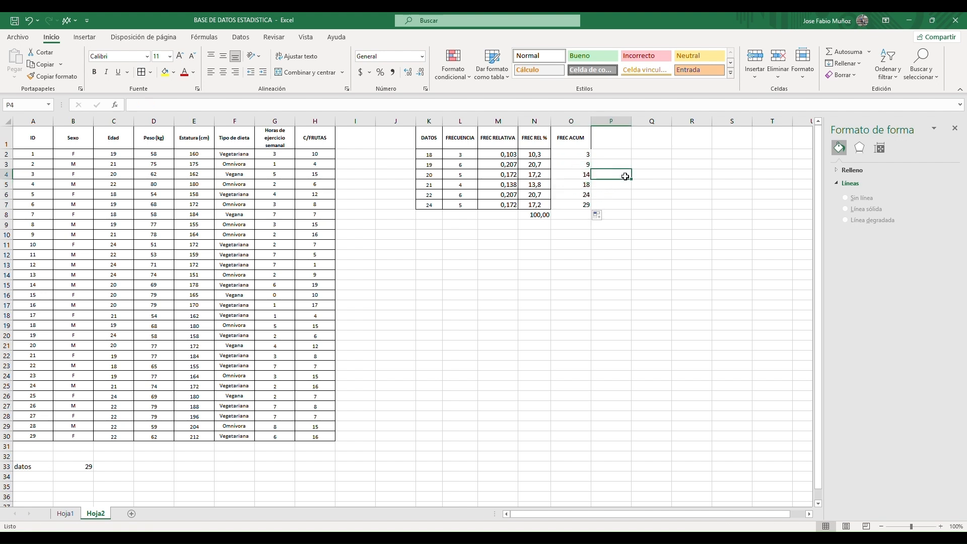
Apply cell borders to the cumulative frequency column in O1:O7.
{"action": "left_click", "coordinate": [576, 157]}
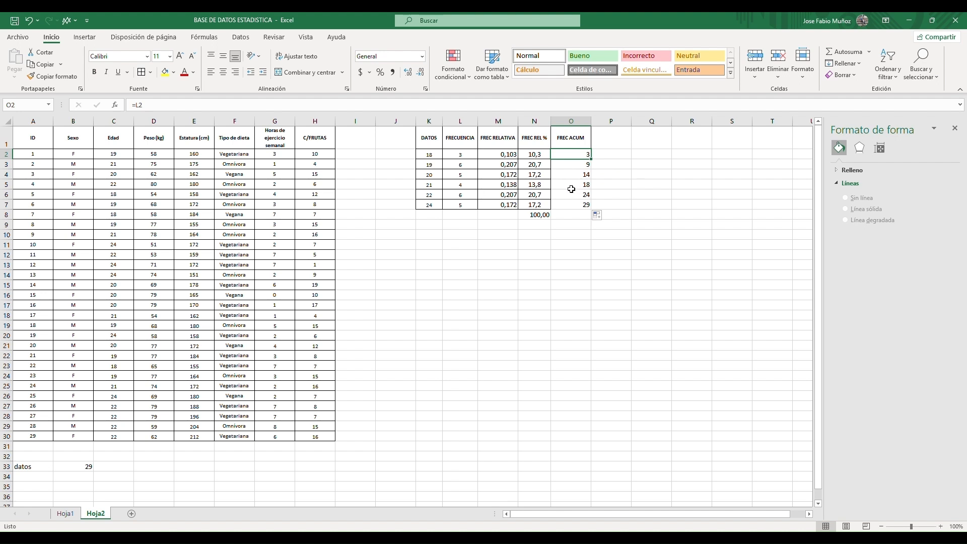
{"action": "left_click", "coordinate": [587, 145]}
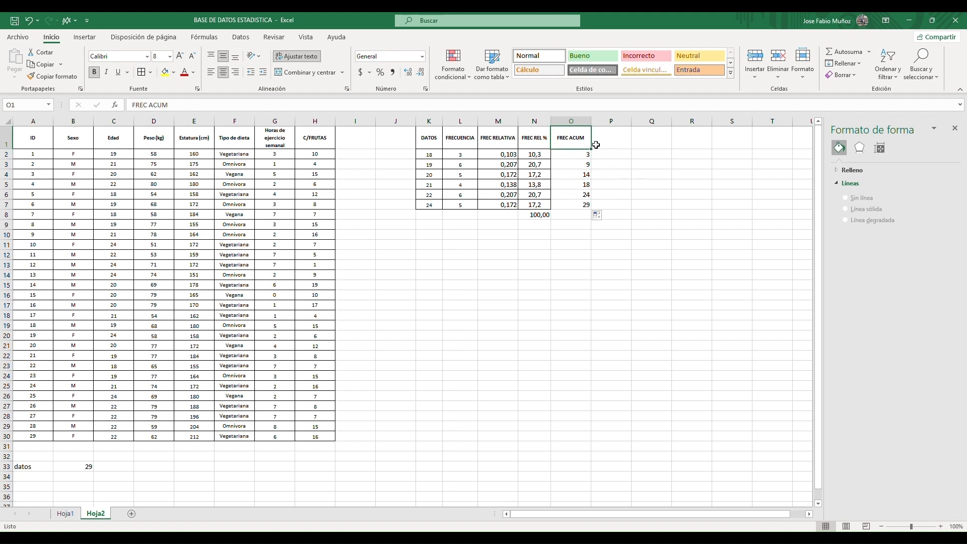
{"action": "left_click_drag", "start_coordinate": [572, 147], "coordinate": [562, 210]}
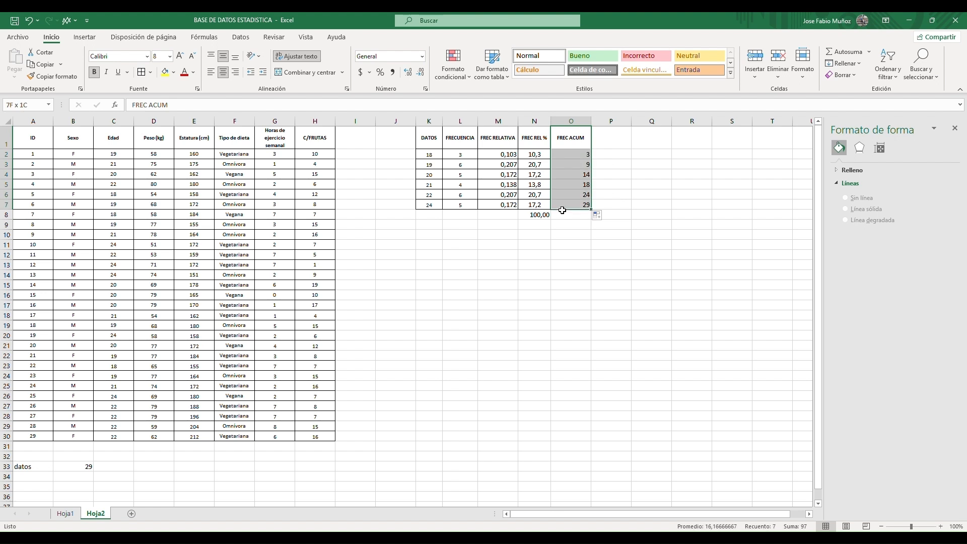
{"action": "left_click", "coordinate": [143, 74]}
Enter the heading FREC REL ACU in P1 and start the column in P2 with the formula =N2.
{"action": "left_click", "coordinate": [604, 141]}
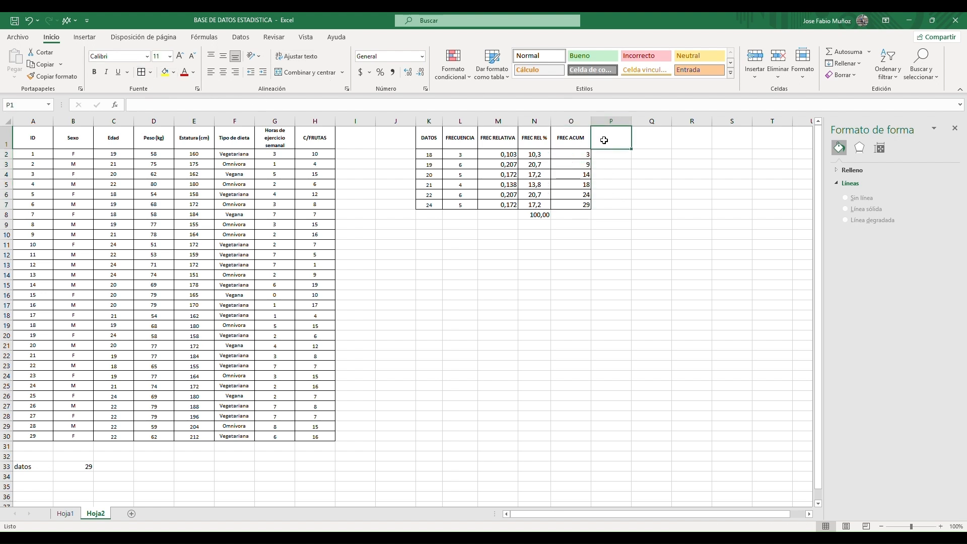
{"action": "type", "text": "FREC RE"}
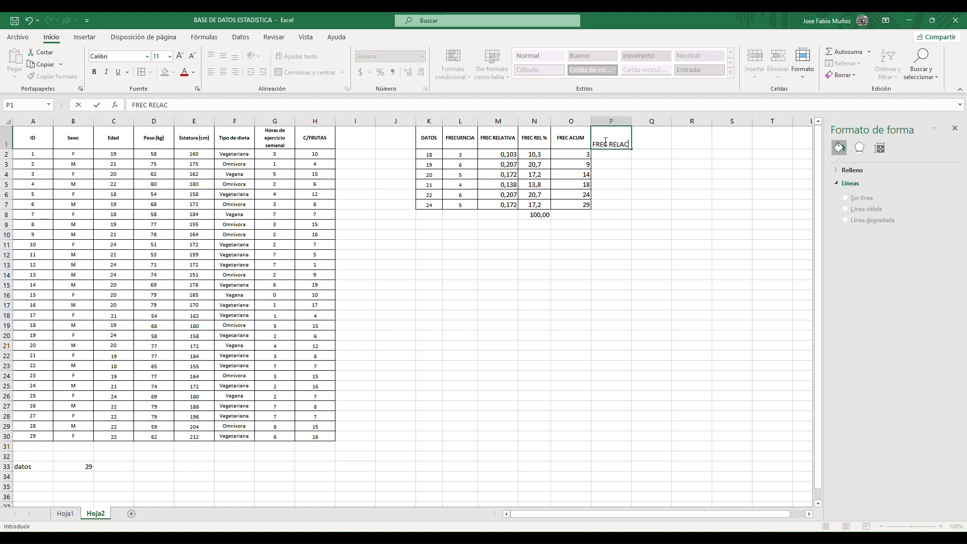
{"action": "type", "text": "L ACU"}
{"action": "key", "text": "Return"}
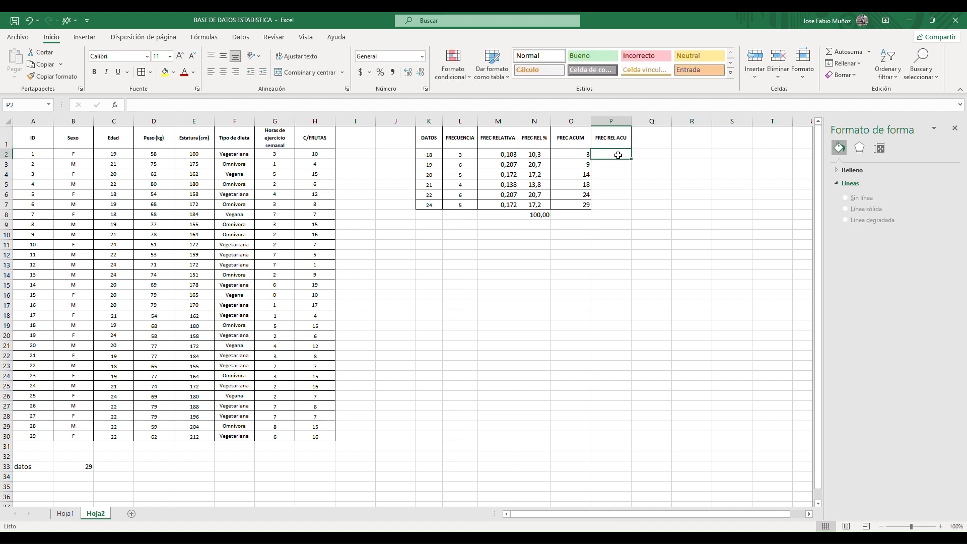
{"action": "type", "text": "="}
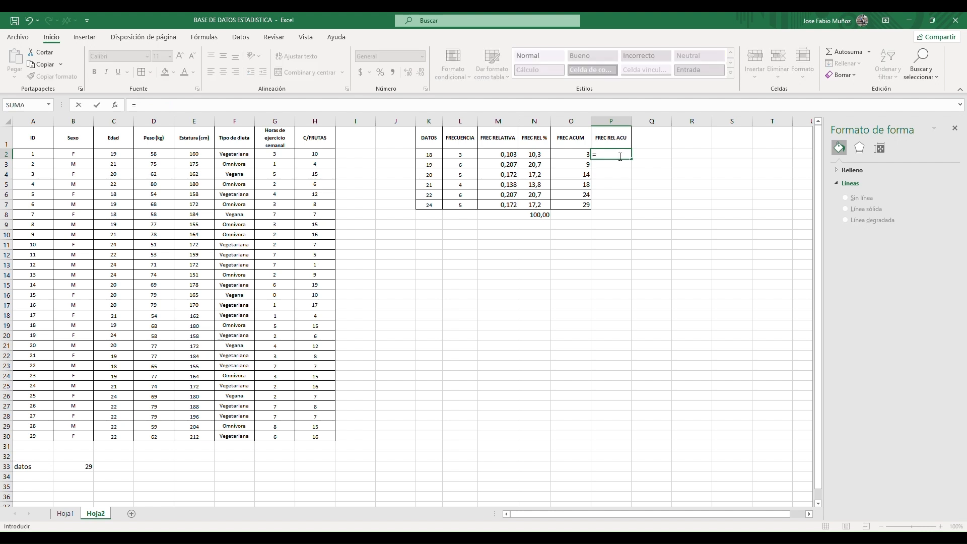
{"action": "left_click", "coordinate": [534, 155]}
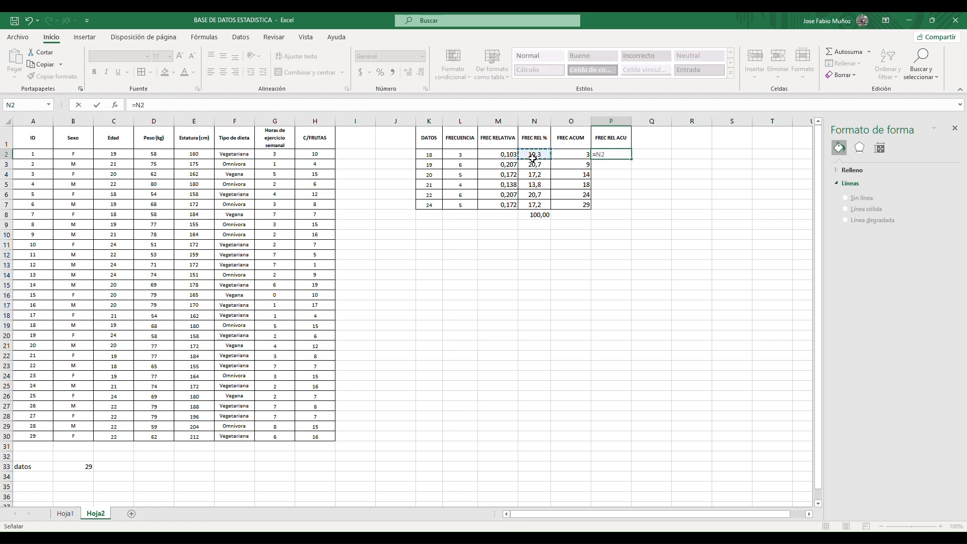
{"action": "key", "text": "Return"}
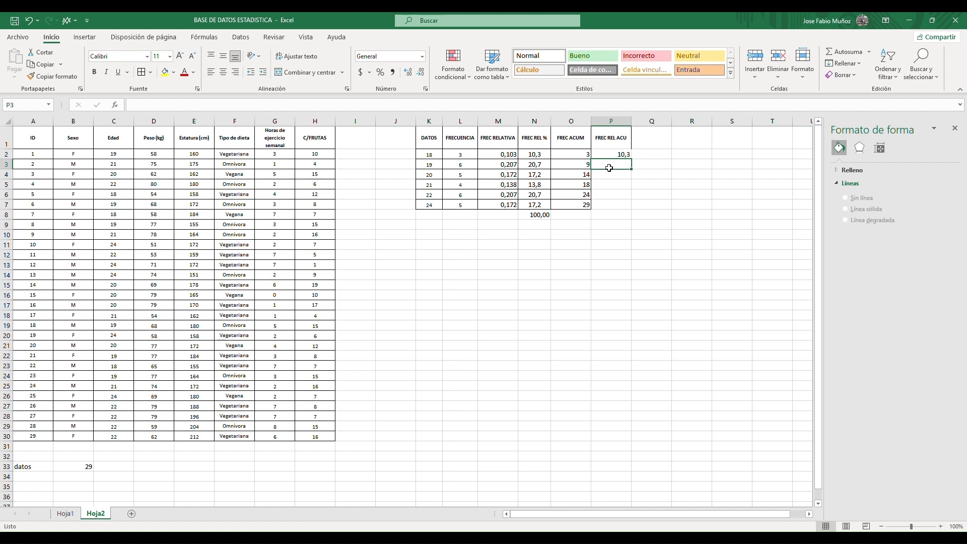
Enter the formula =P2+N3 in P3 to add the second percentage relative frequency to the previous cumulative value.
{"action": "type", "text": "="}
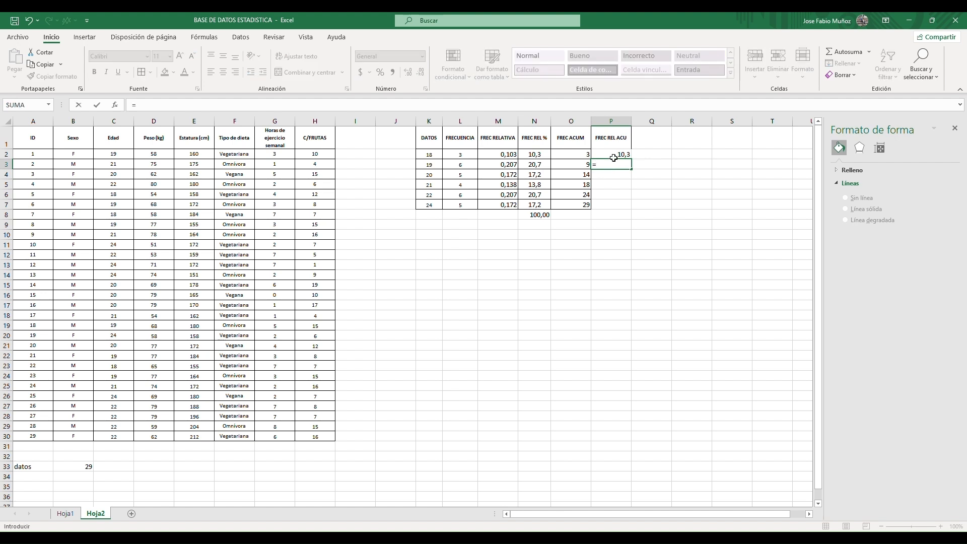
{"action": "left_click", "coordinate": [613, 158]}
{"action": "type", "text": "+"}
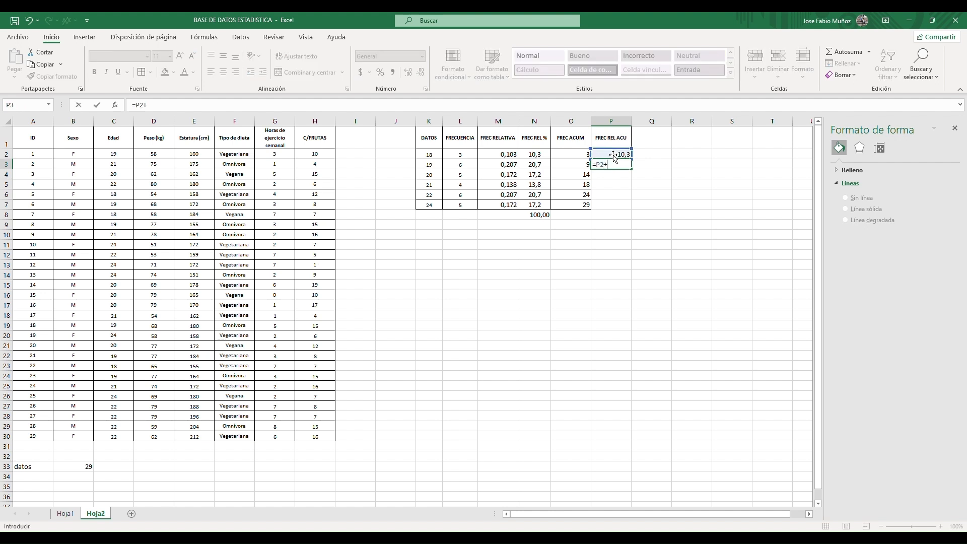
{"action": "left_click", "coordinate": [536, 168]}
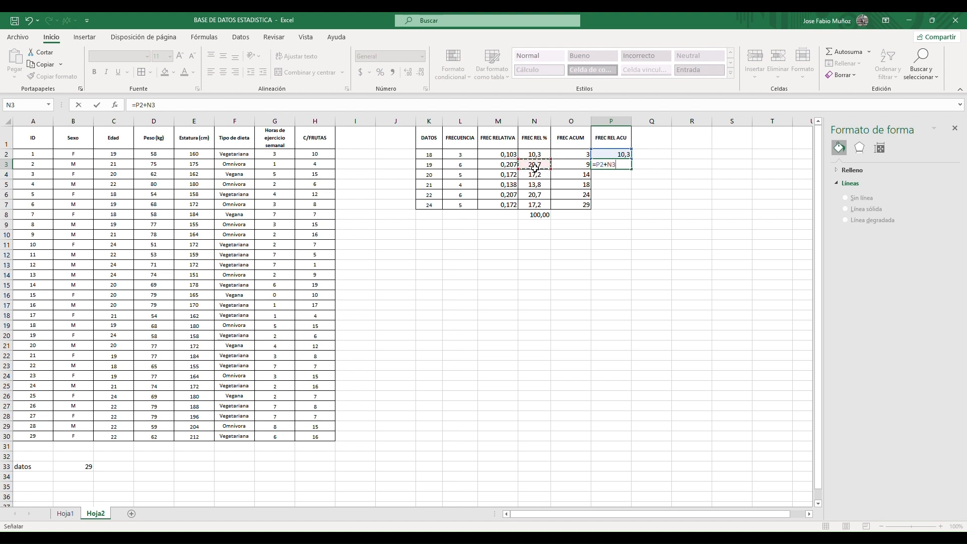
{"action": "key", "text": "Return"}
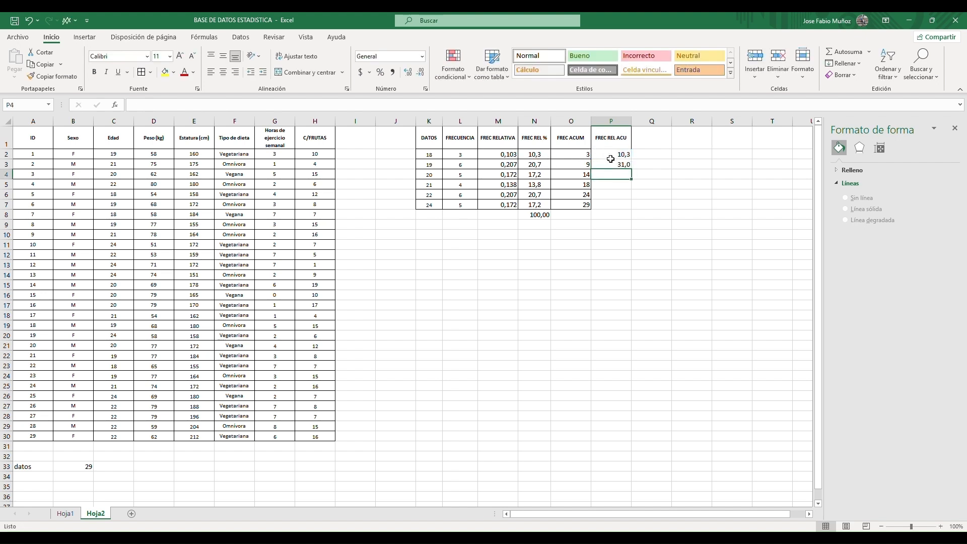
Fill the P3 cumulative relative frequency formula down through P7.
{"action": "left_click", "coordinate": [624, 169]}
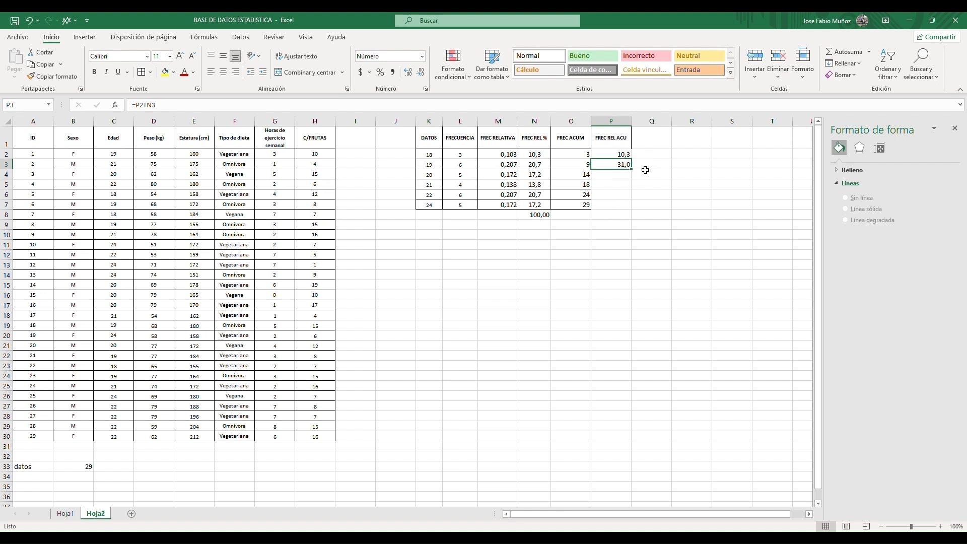
{"action": "left_click_drag", "start_coordinate": [636, 173], "coordinate": [635, 212]}
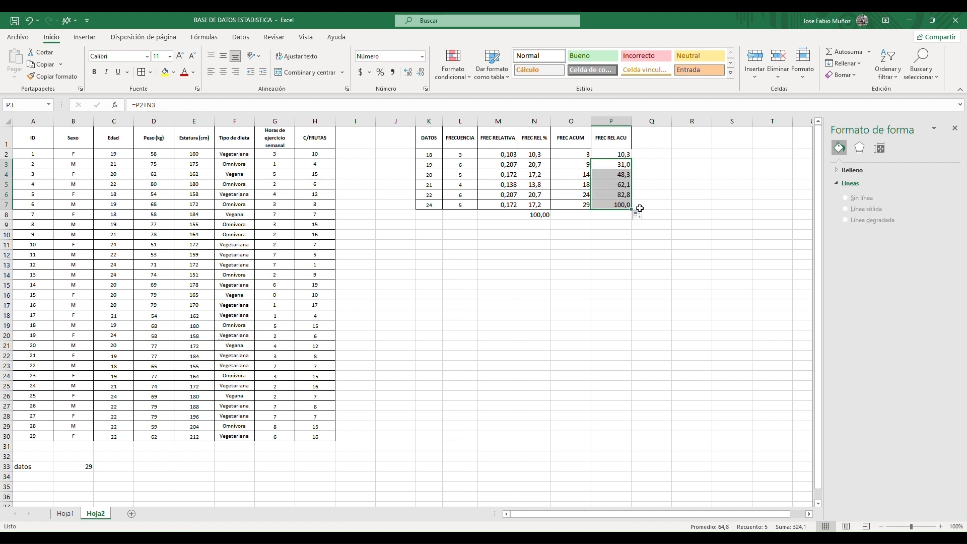
{"action": "left_click", "coordinate": [624, 206]}
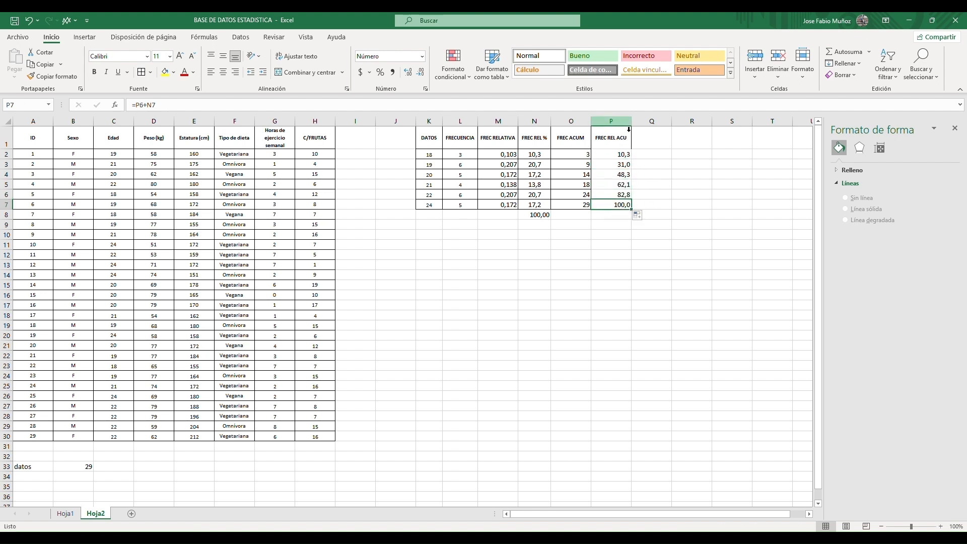
{"action": "left_click_drag", "start_coordinate": [429, 141], "coordinate": [627, 207]}
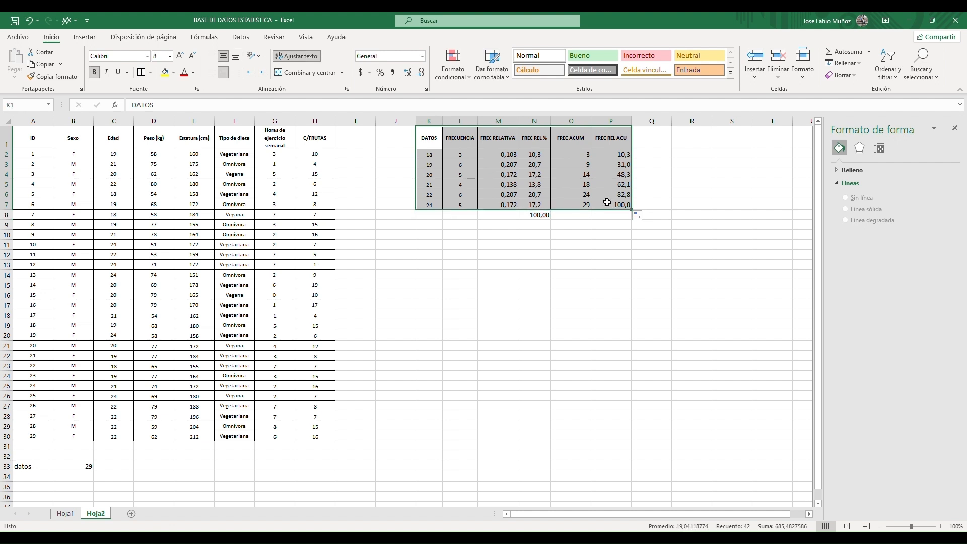
{"action": "left_click", "coordinate": [593, 246]}
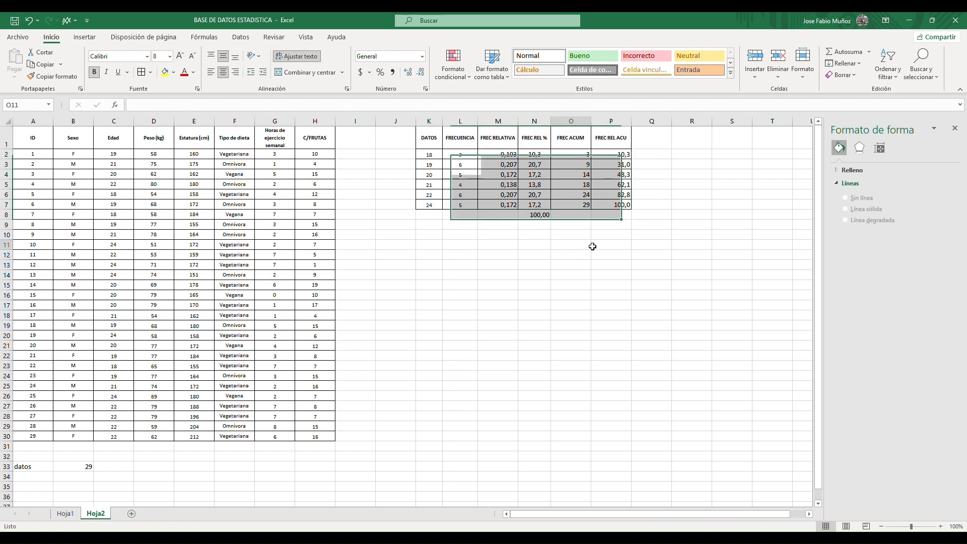
Enter the labels MEDIA, MEDIANA and MODA in J11, J12 and J13 below the frequency table.
{"action": "left_click", "coordinate": [408, 251]}
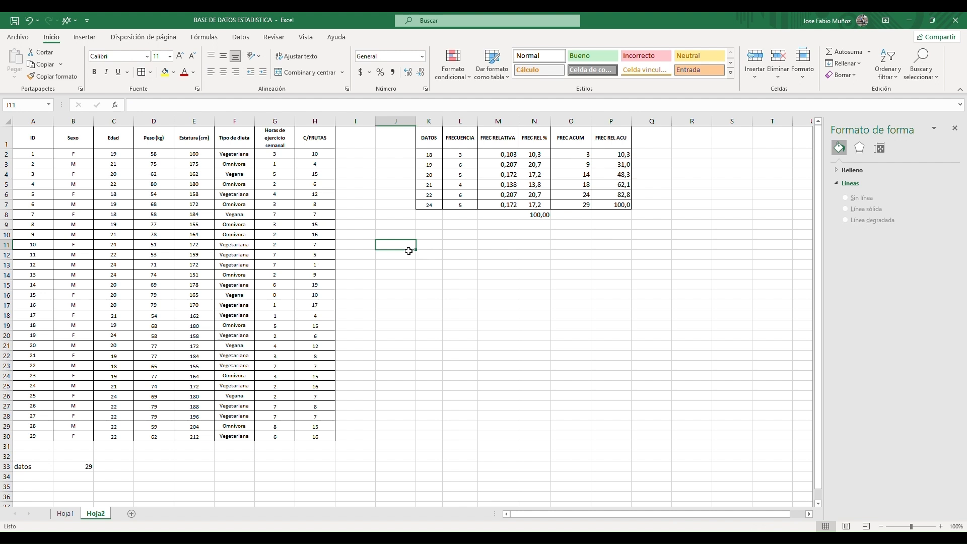
{"action": "type", "text": "MEDIA"}
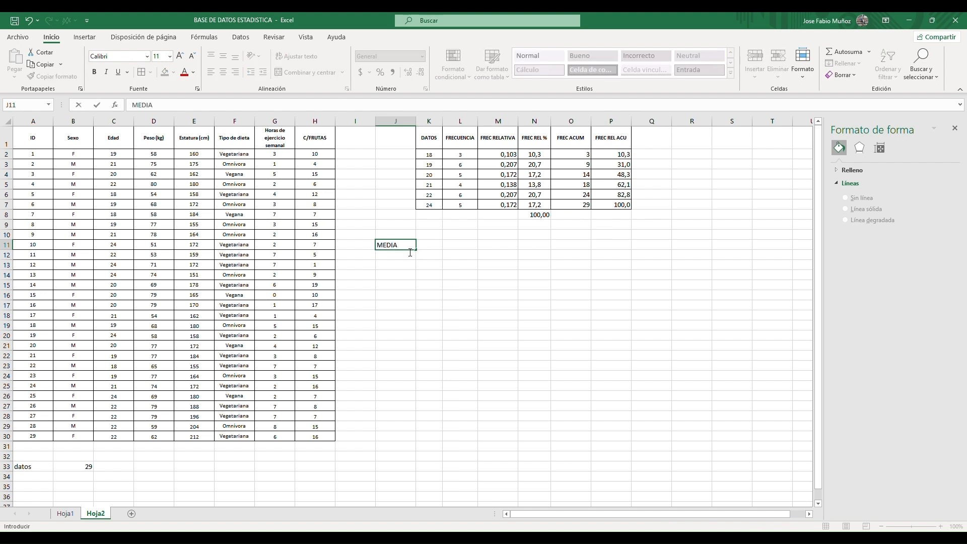
{"action": "key", "text": "Return"}
{"action": "type", "text": "MEDIANA"}
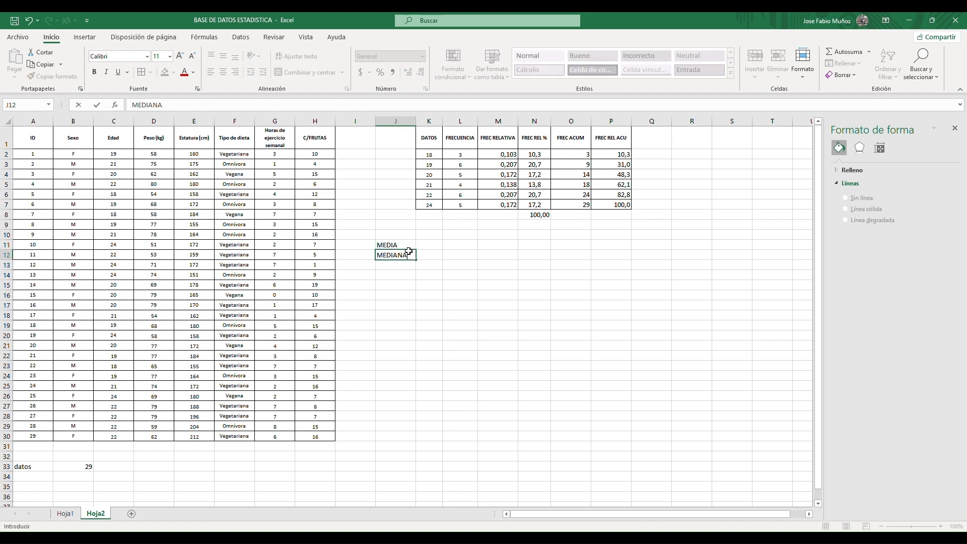
{"action": "key", "text": "Return"}
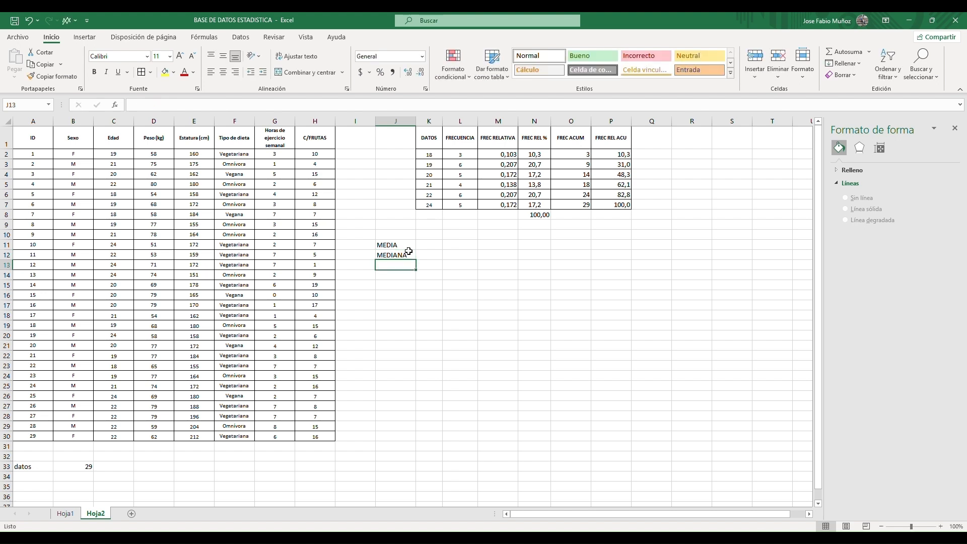
{"action": "type", "text": "MODA"}
{"action": "key", "text": "Tab"}
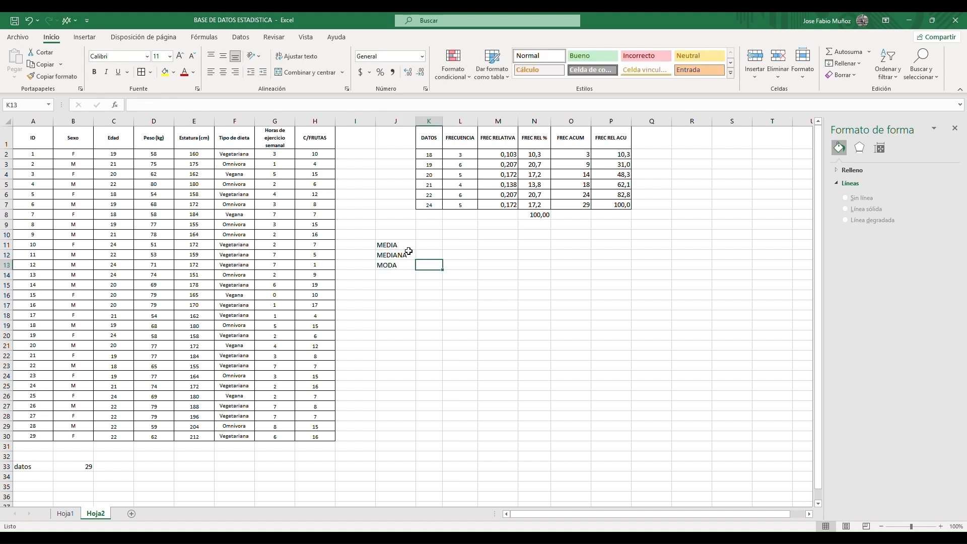
Calculate the mean of the Edad values in K11 with =PROMEDIO(C2:C30) and check the data count formula in B33.
{"action": "key", "text": "Up"}
{"action": "key", "text": "Up"}
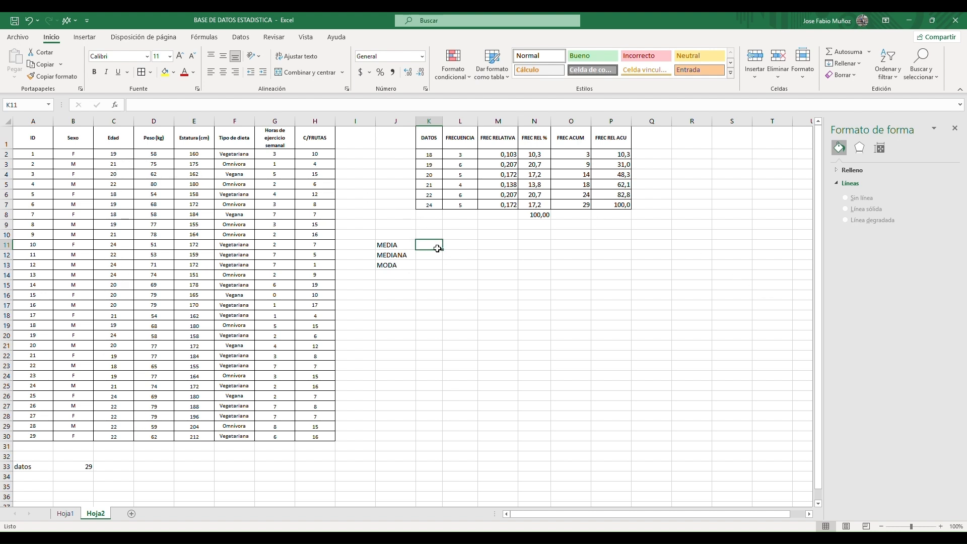
{"action": "type", "text": "="}
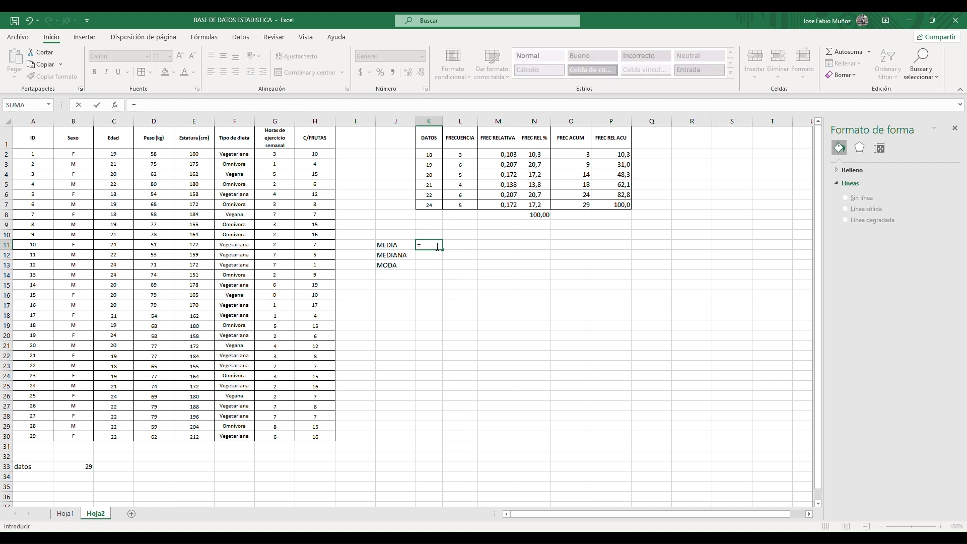
{"action": "type", "text": "PROMEDIO("}
{"action": "left_click_drag", "start_coordinate": [116, 154], "coordinate": [121, 437]}
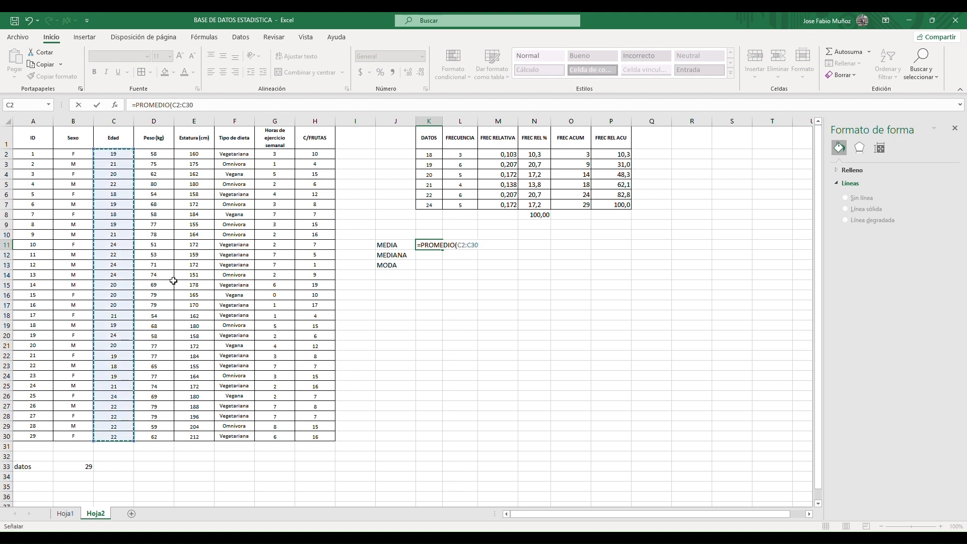
{"action": "key", "text": "Return"}
{"action": "left_click", "coordinate": [442, 251]}
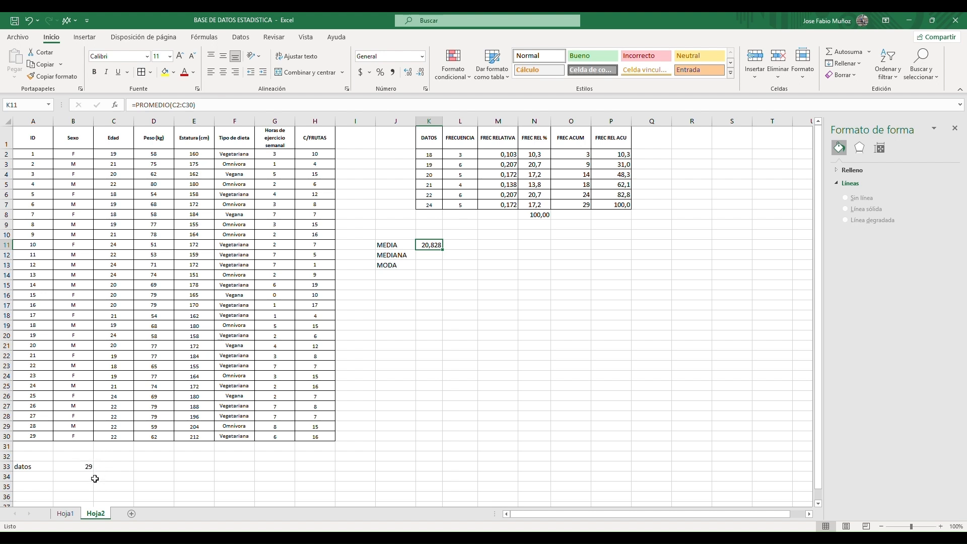
{"action": "double_click", "coordinate": [71, 466]}
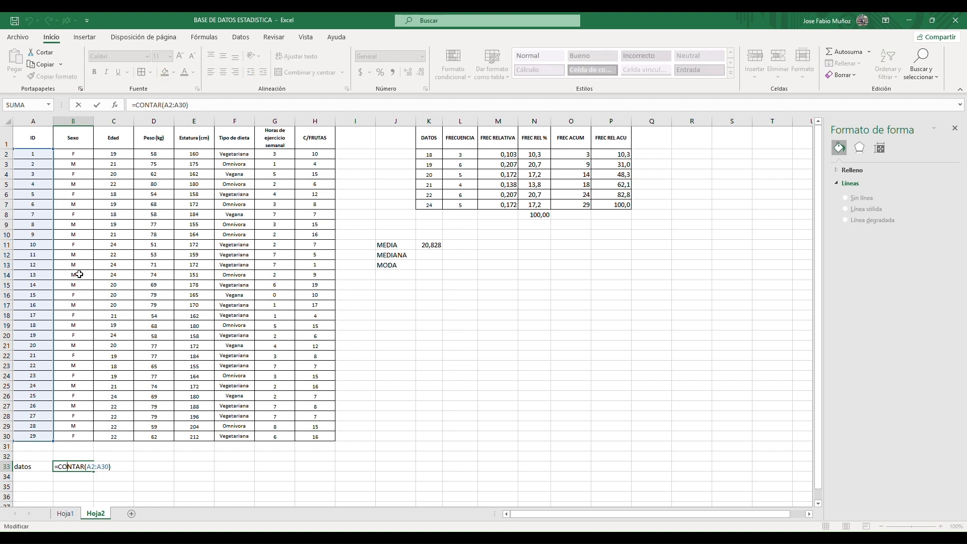
{"action": "key", "text": "Return"}
Calculate the median of the Edad values in K12 with =MEDIANA(C2:C30).
{"action": "left_click", "coordinate": [425, 260]}
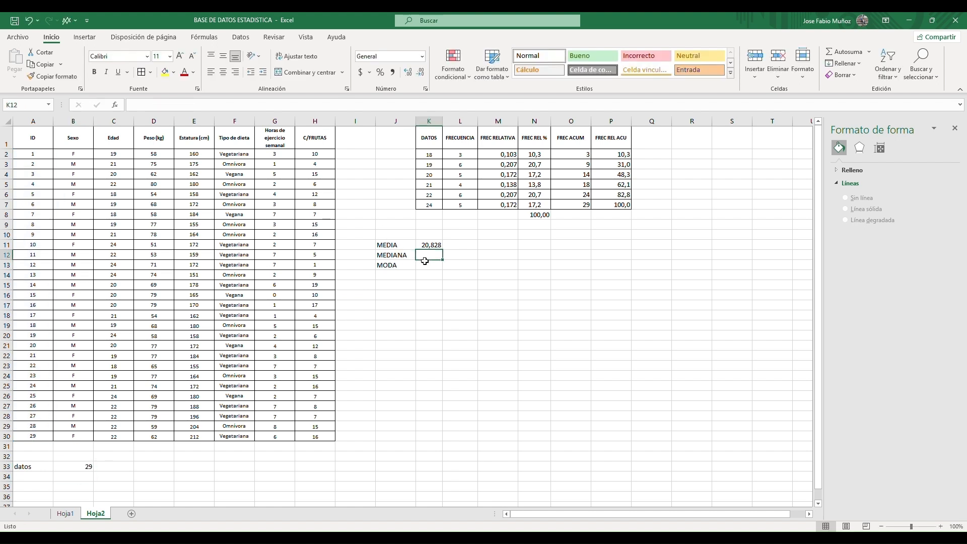
{"action": "type", "text": "="}
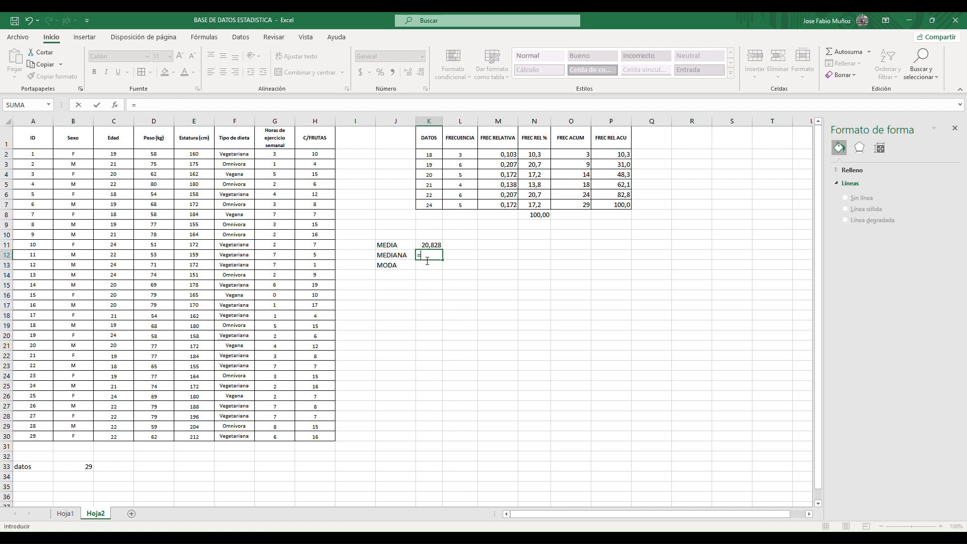
{"action": "type", "text": "MEDIANA("}
{"action": "left_click_drag", "start_coordinate": [113, 154], "coordinate": [112, 433]}
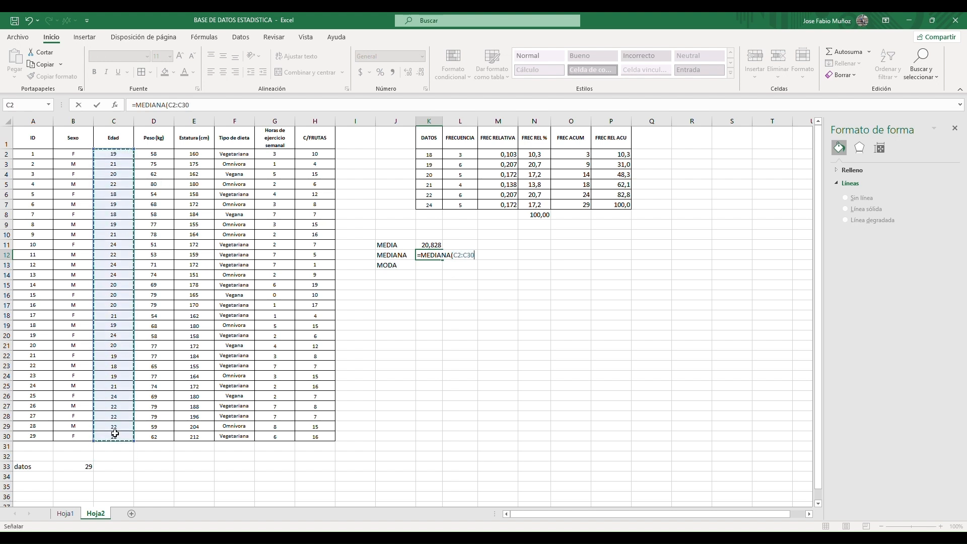
{"action": "key", "text": "Return"}
{"action": "left_click", "coordinate": [434, 255]}
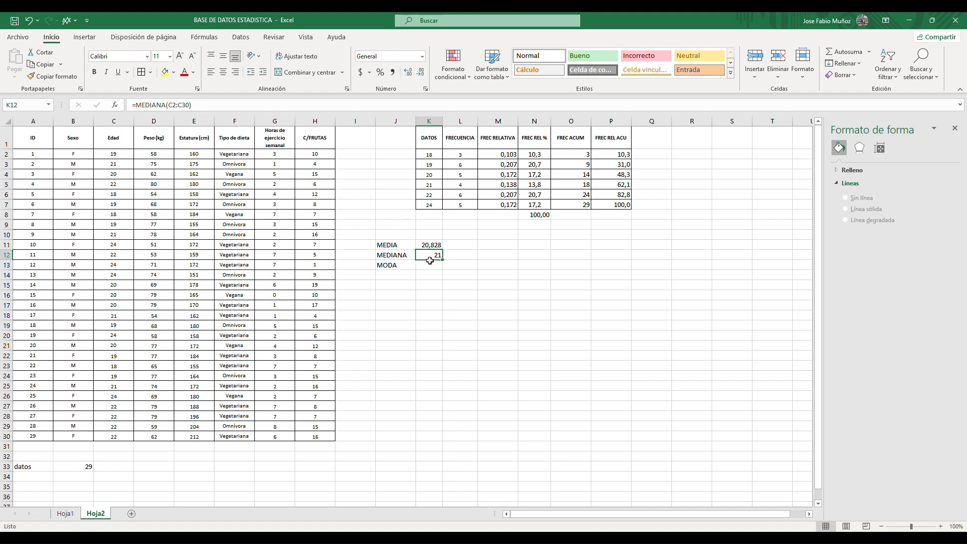
Copy the Edad values C2:C30 into R2:R30 as values only and sort them in ascending order.
{"action": "left_click_drag", "start_coordinate": [118, 159], "coordinate": [123, 440]}
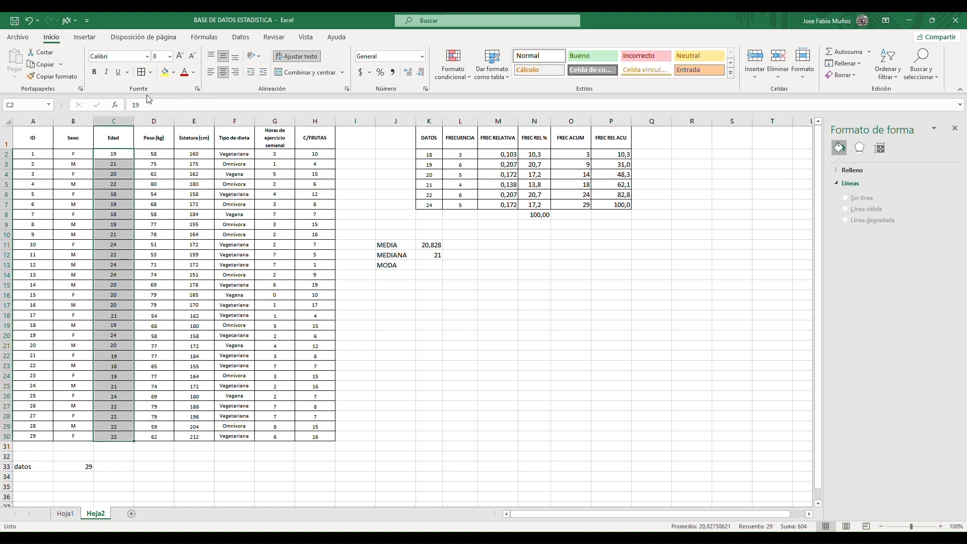
{"action": "key", "text": "ctrl+c"}
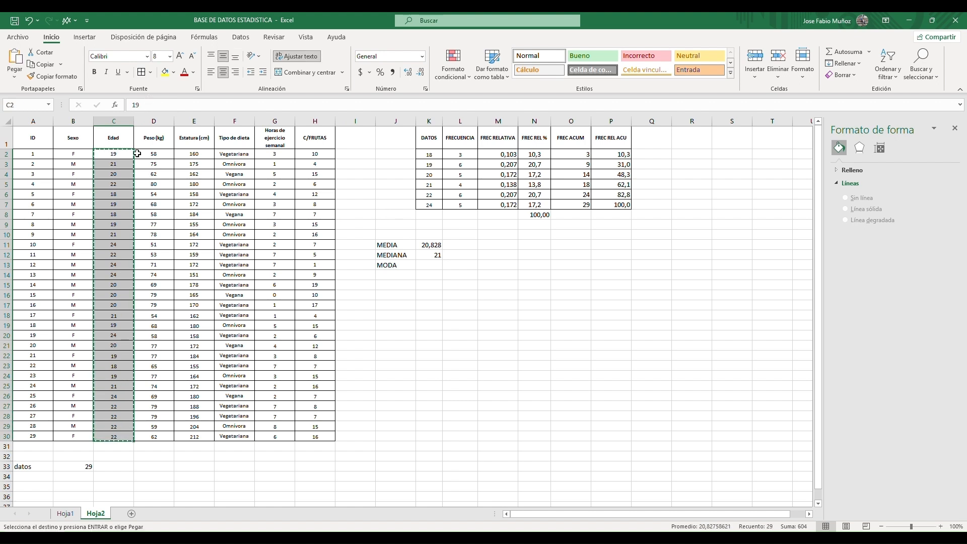
{"action": "left_click", "coordinate": [678, 156]}
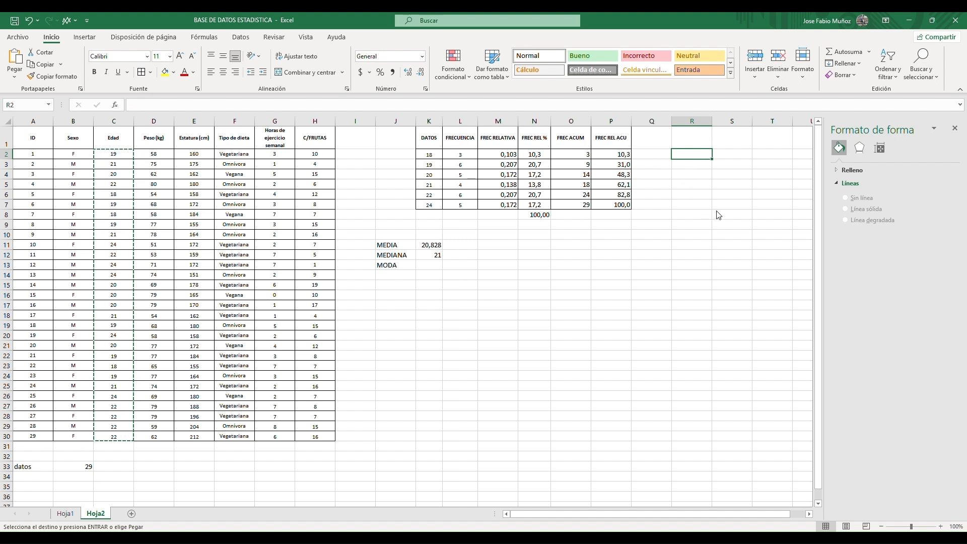
{"action": "key", "text": "ctrl+v"}
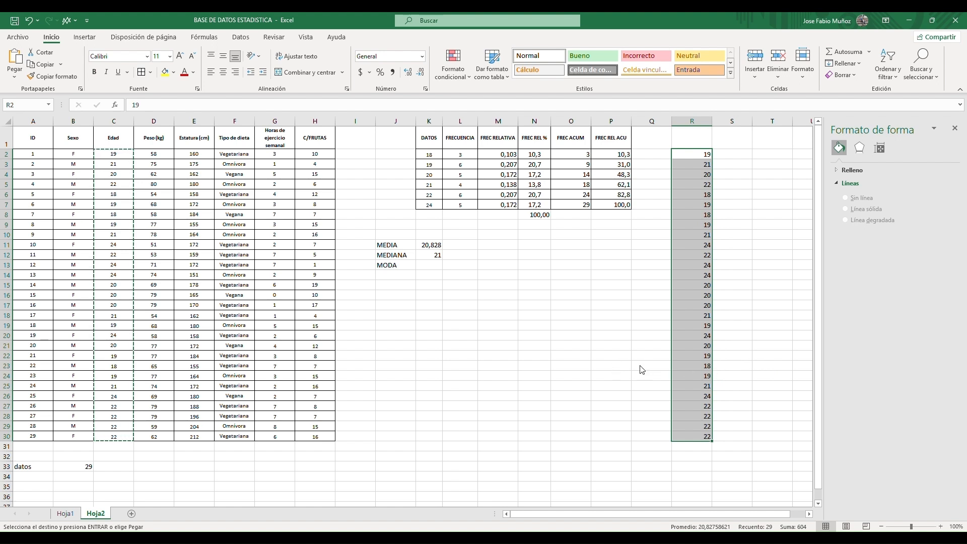
{"action": "key", "text": "Escape"}
{"action": "left_click", "coordinate": [760, 195]}
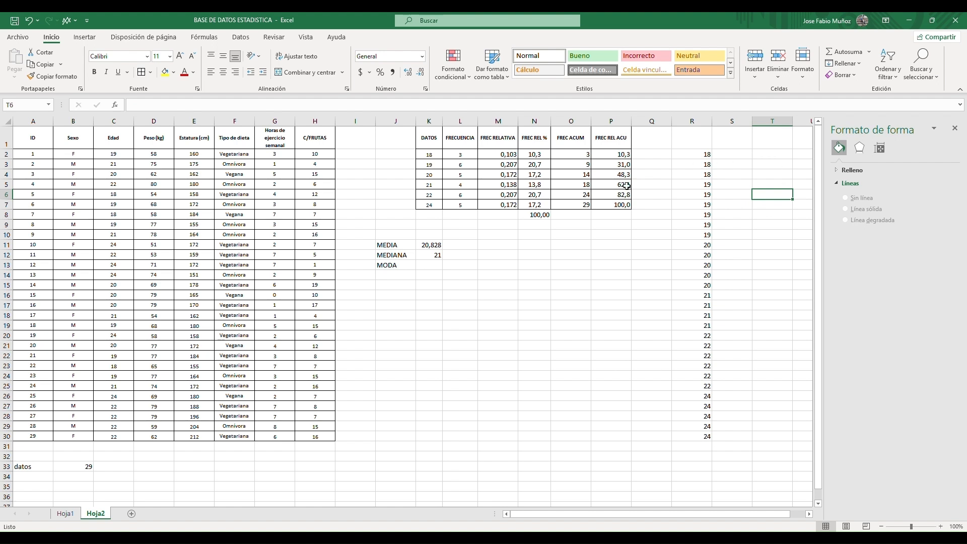
Fill the middle value of the sorted list, R16, yellow and check the data count above and below it.
{"action": "left_click", "coordinate": [417, 257]}
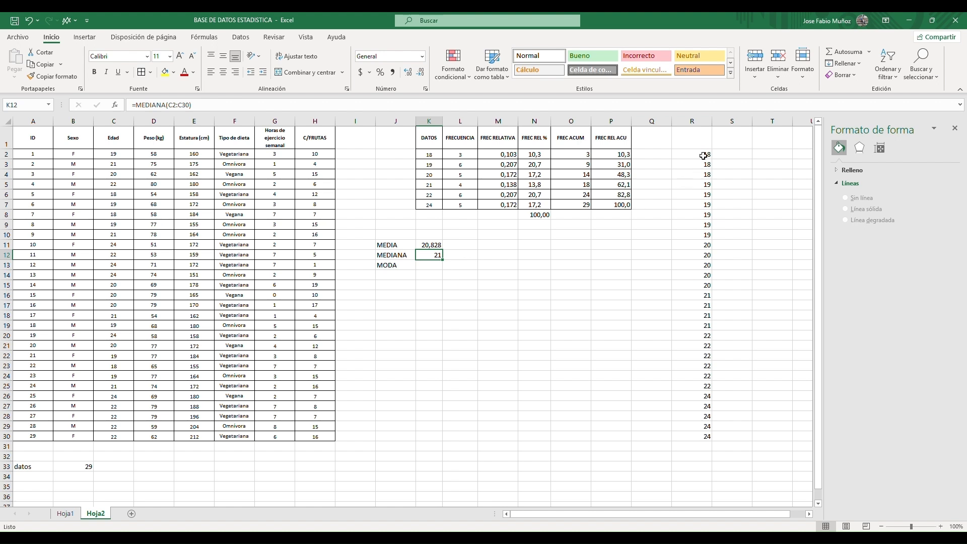
{"action": "left_click_drag", "start_coordinate": [697, 157], "coordinate": [696, 287]}
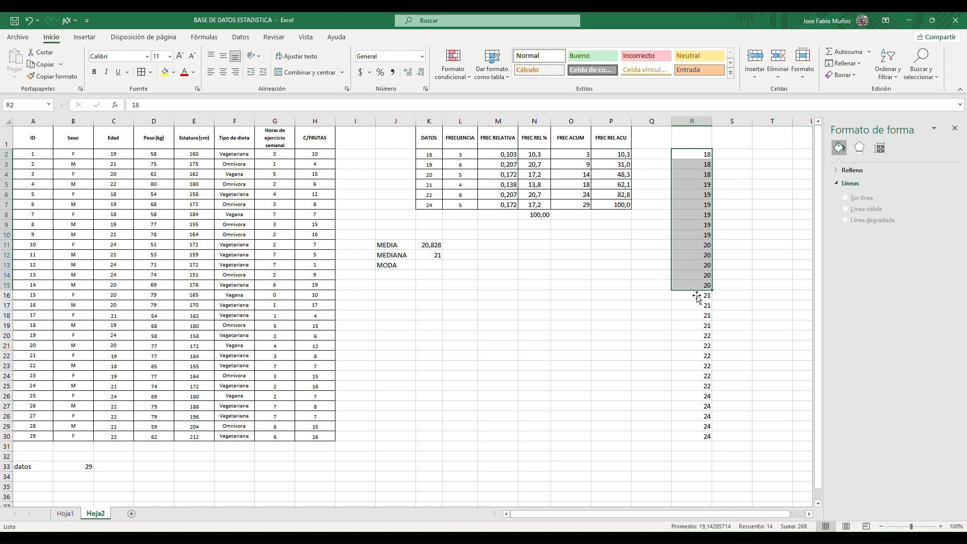
{"action": "left_click", "coordinate": [695, 297]}
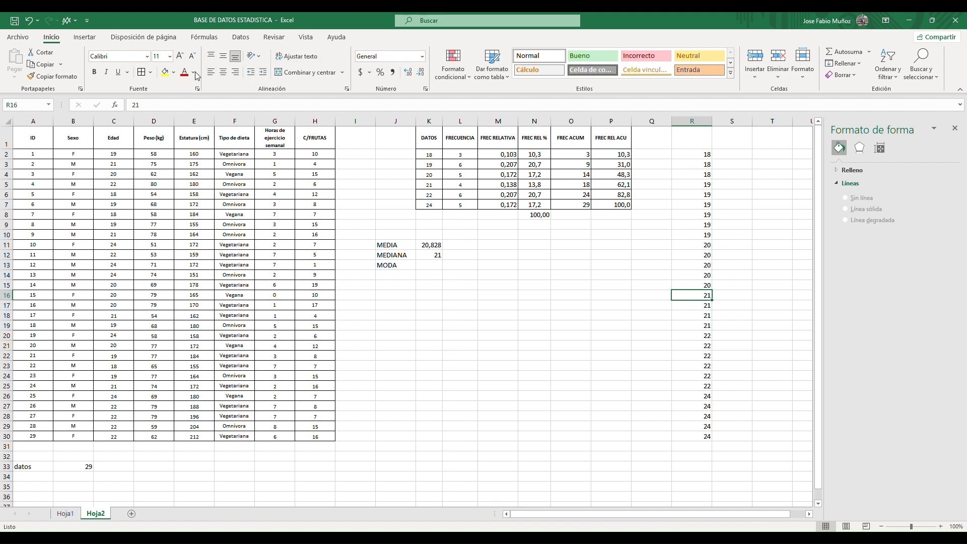
{"action": "left_click", "coordinate": [166, 72]}
{"action": "left_click_drag", "start_coordinate": [706, 309], "coordinate": [708, 437]}
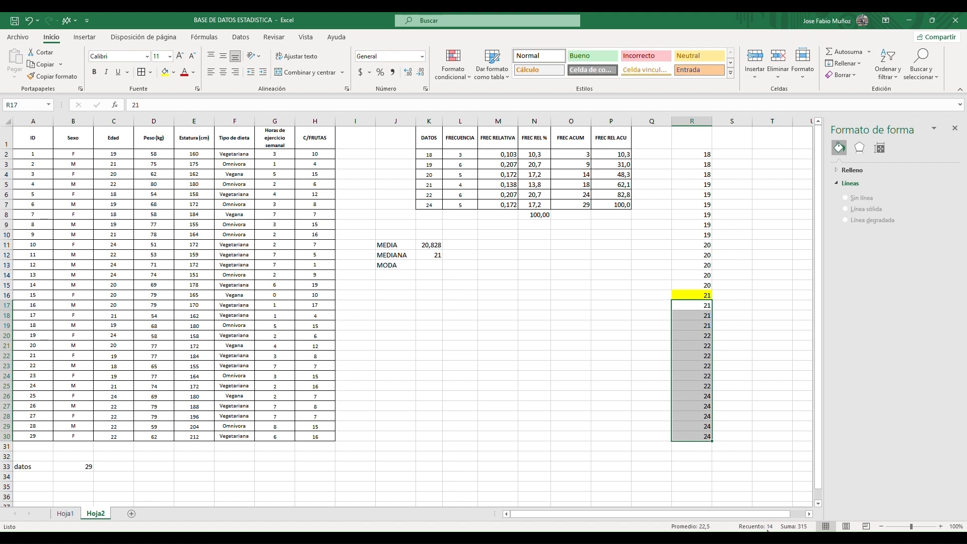
{"action": "left_click", "coordinate": [737, 346]}
Add borders to R2:R30, then merge S2:S30 beside it and enter the label MEDIANA.
{"action": "left_click_drag", "start_coordinate": [690, 154], "coordinate": [704, 436]}
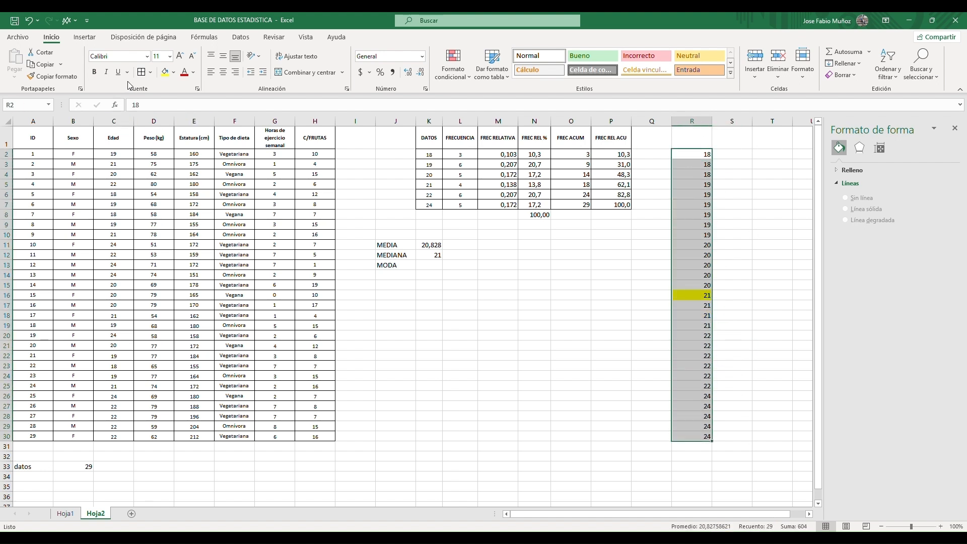
{"action": "left_click_drag", "start_coordinate": [733, 157], "coordinate": [736, 437]}
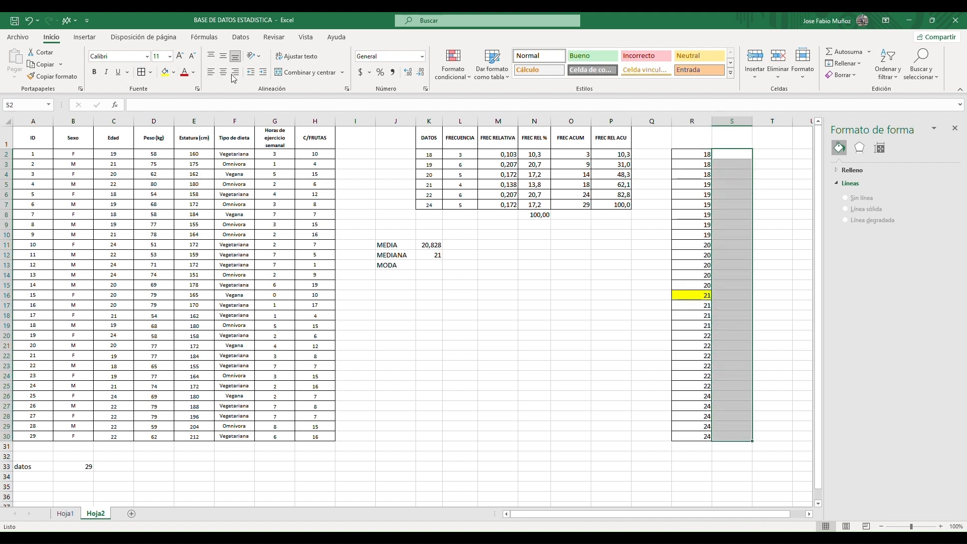
{"action": "left_click", "coordinate": [285, 75]}
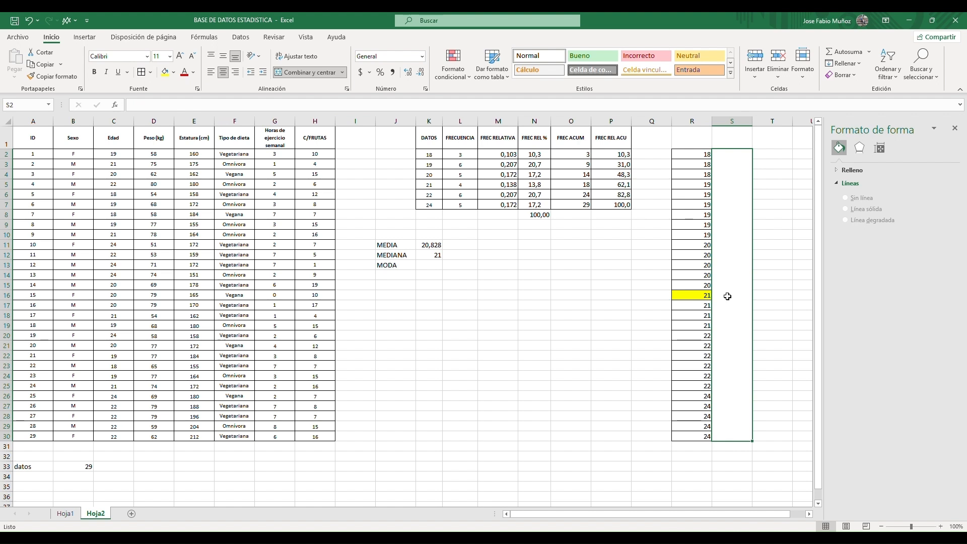
{"action": "type", "text": "MEDIANA"}
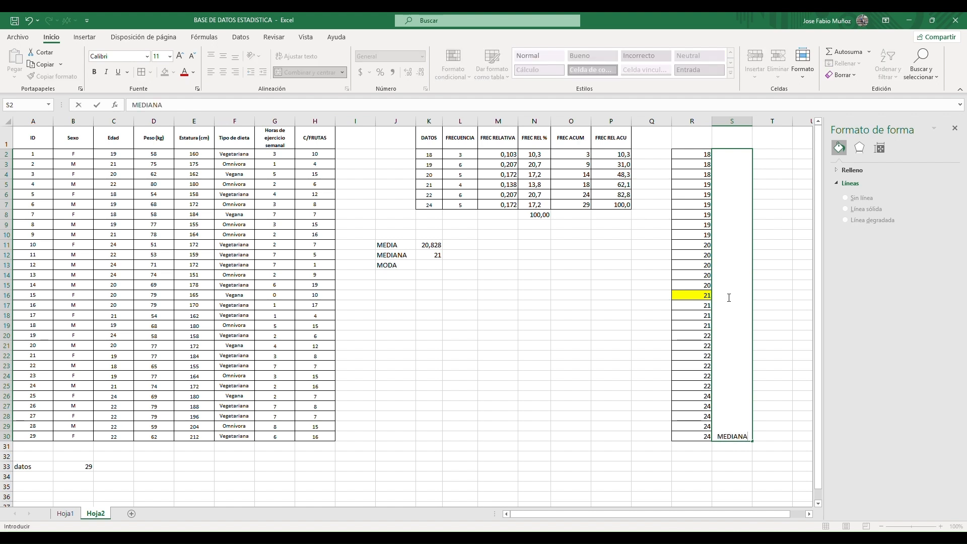
{"action": "key", "text": "ctrl+Return"}
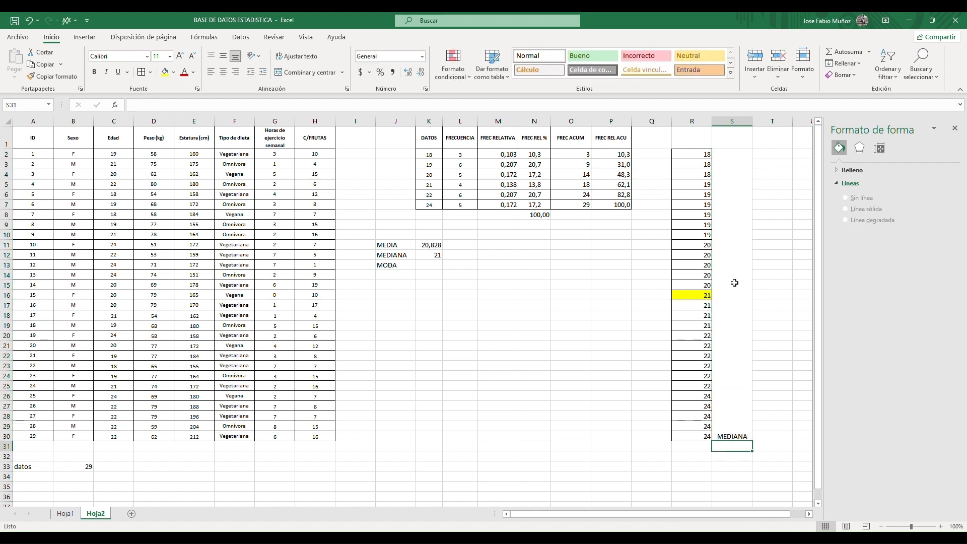
Centre the MEDIANA label vertically in the merged cell S2:S30 and add a border around it.
{"action": "left_click", "coordinate": [223, 56]}
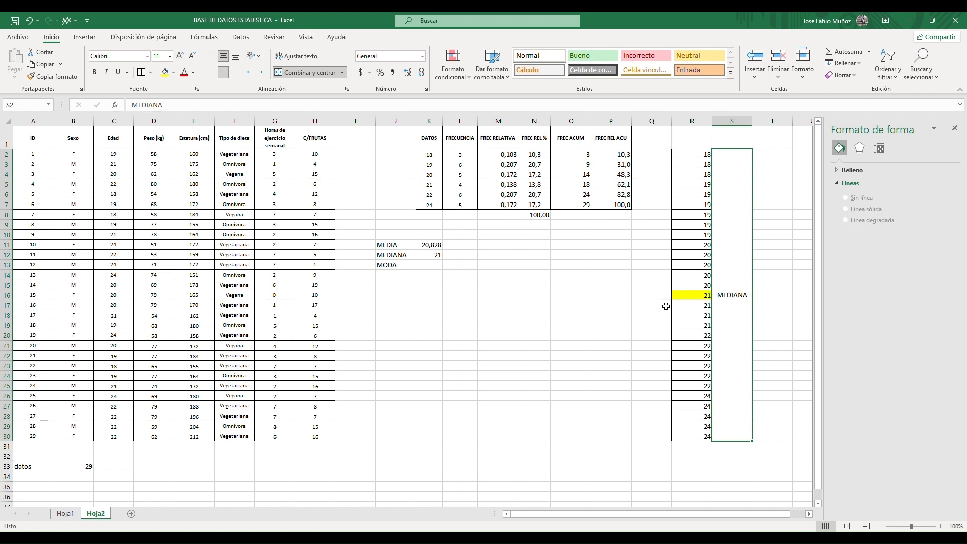
{"action": "left_click", "coordinate": [769, 314]}
{"action": "left_click", "coordinate": [726, 165]}
{"action": "left_click", "coordinate": [143, 73]}
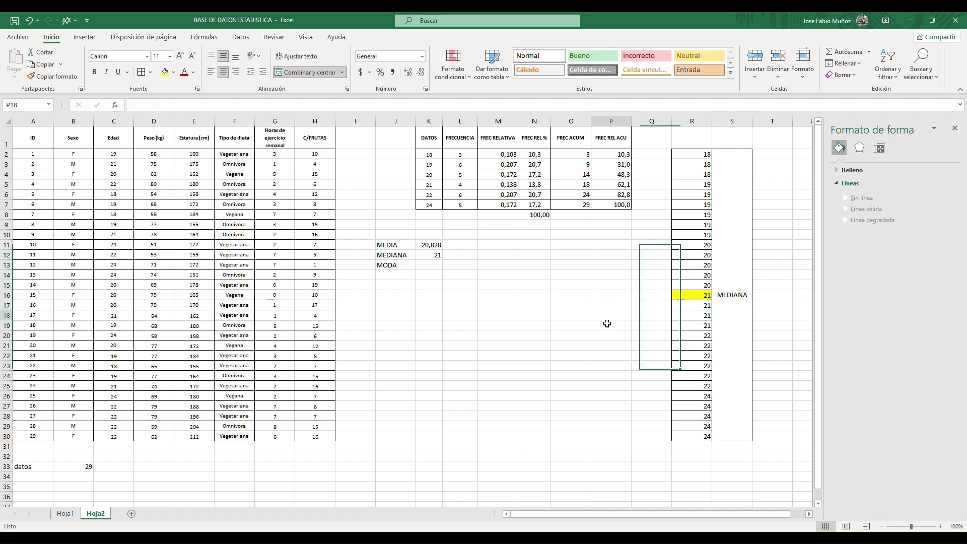
Examine the FRECUENCIA column of the frequency table to find which ages repeat most often.
{"action": "left_click", "coordinate": [610, 316]}
{"action": "left_click", "coordinate": [432, 271]}
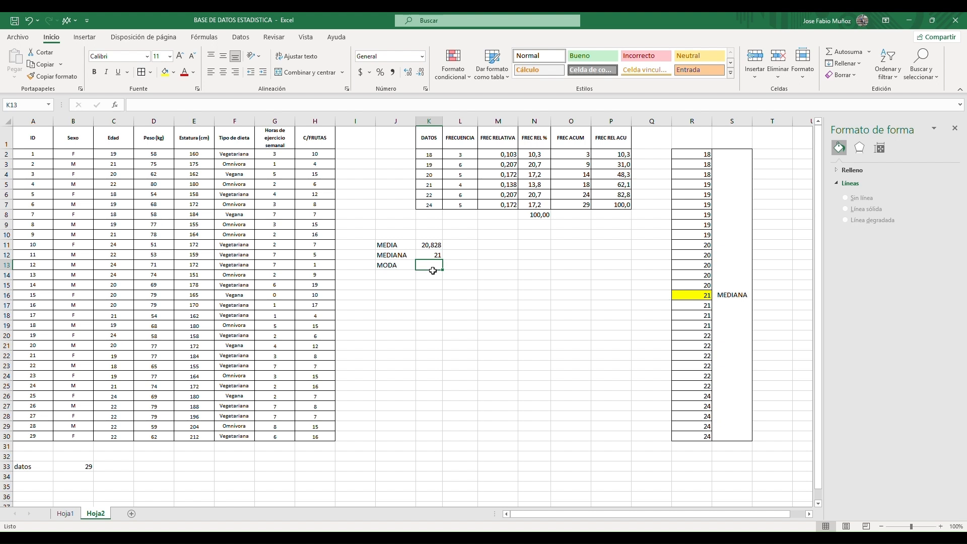
{"action": "left_click", "coordinate": [494, 266]}
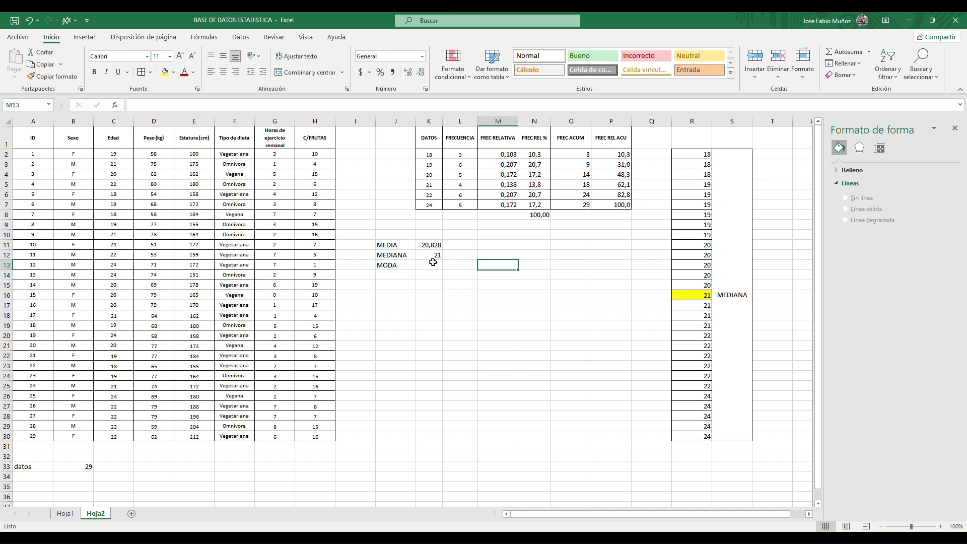
{"action": "left_click", "coordinate": [455, 142]}
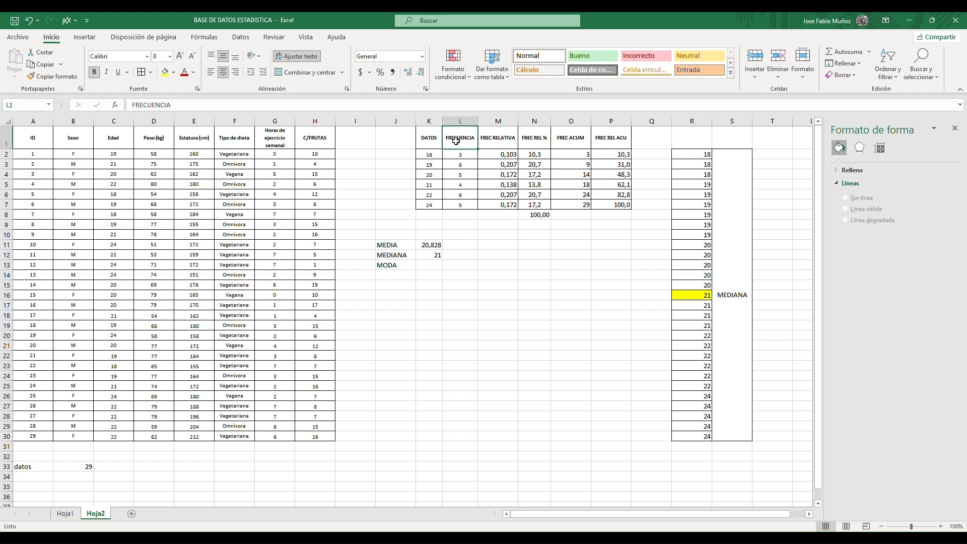
{"action": "left_click", "coordinate": [467, 156]}
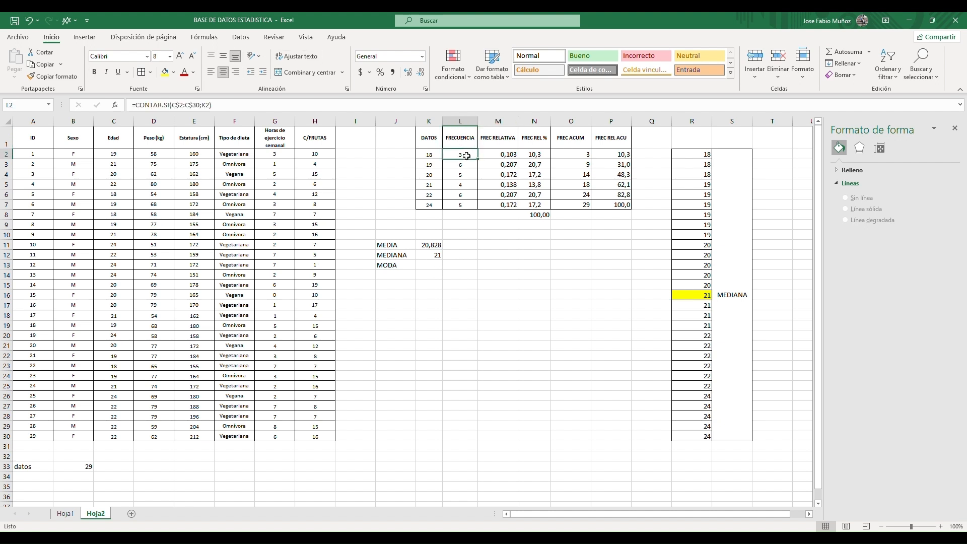
{"action": "left_click", "coordinate": [473, 196]}
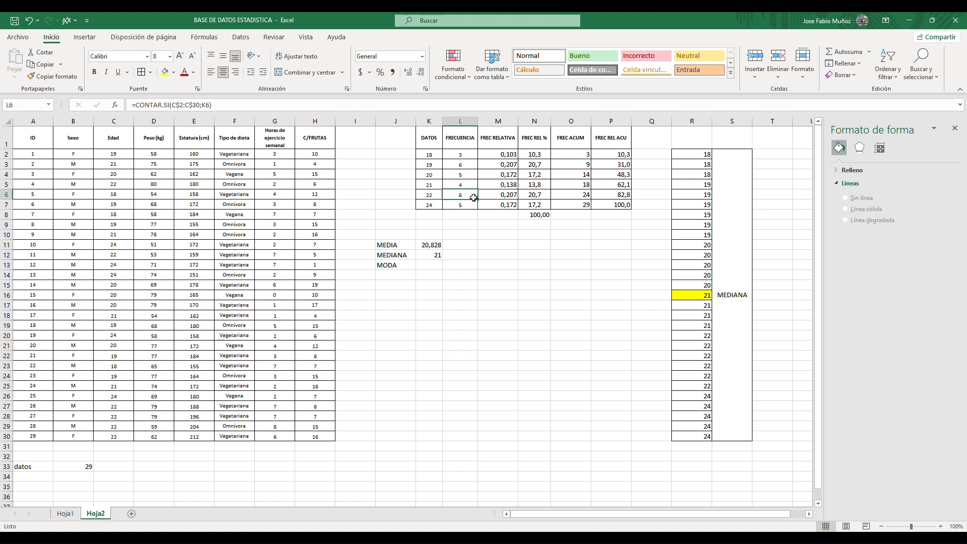
{"action": "left_click", "coordinate": [434, 198]}
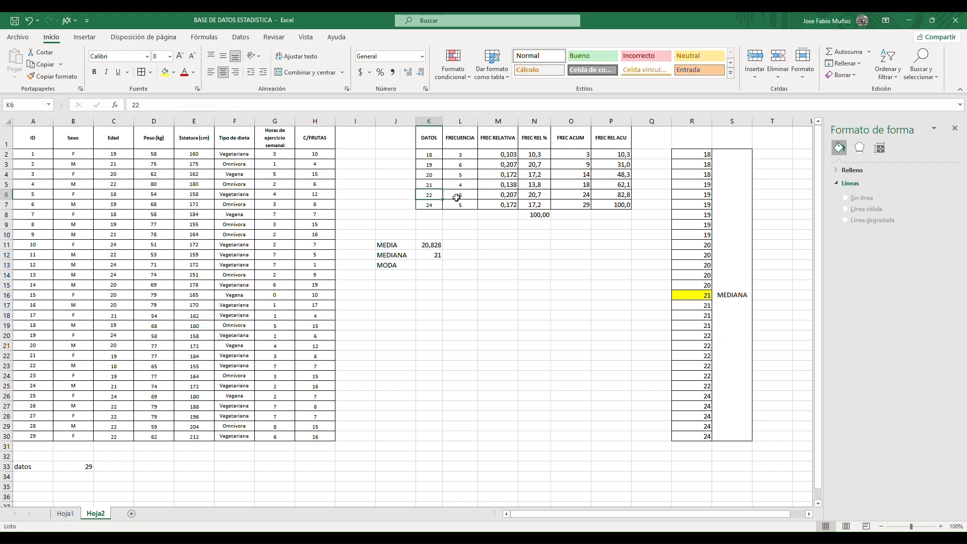
{"action": "left_click", "coordinate": [457, 198]}
{"action": "left_click", "coordinate": [429, 162]}
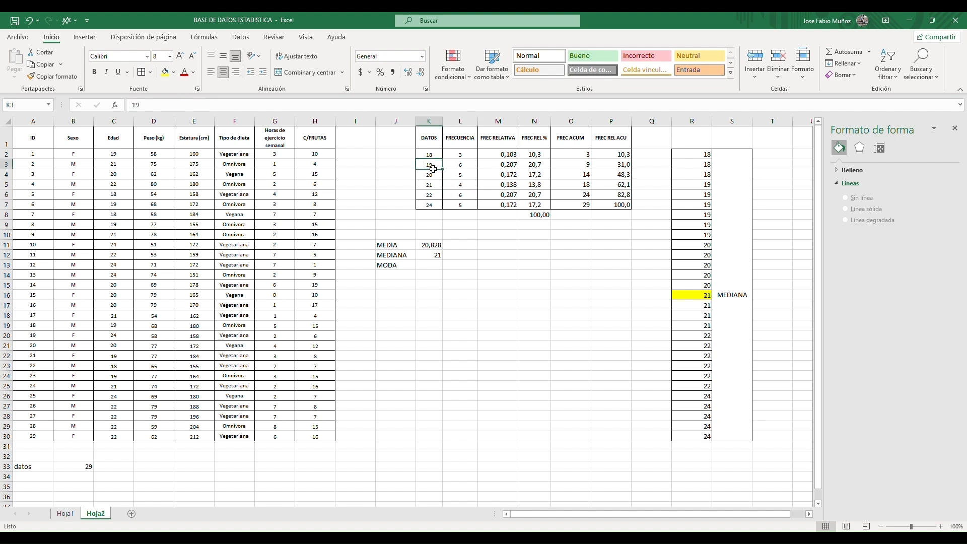
{"action": "left_click", "coordinate": [458, 167]}
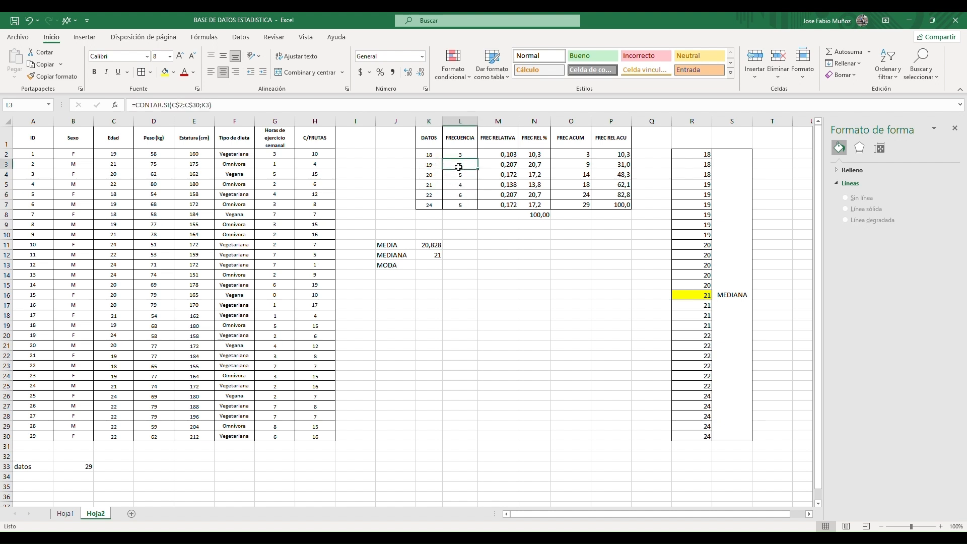
{"action": "left_click", "coordinate": [460, 198]}
Fill the frequency cells L3 and L6 of ages 19 and 22 yellow.
{"action": "left_click", "coordinate": [459, 164]}
{"action": "left_click", "coordinate": [163, 73]}
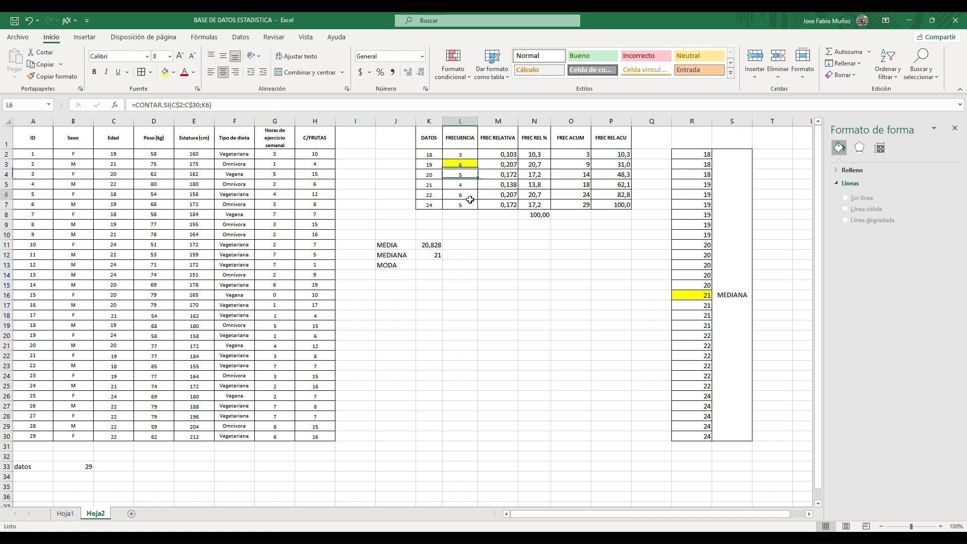
{"action": "left_click", "coordinate": [460, 196]}
{"action": "left_click", "coordinate": [169, 74]}
{"action": "left_click", "coordinate": [469, 235]}
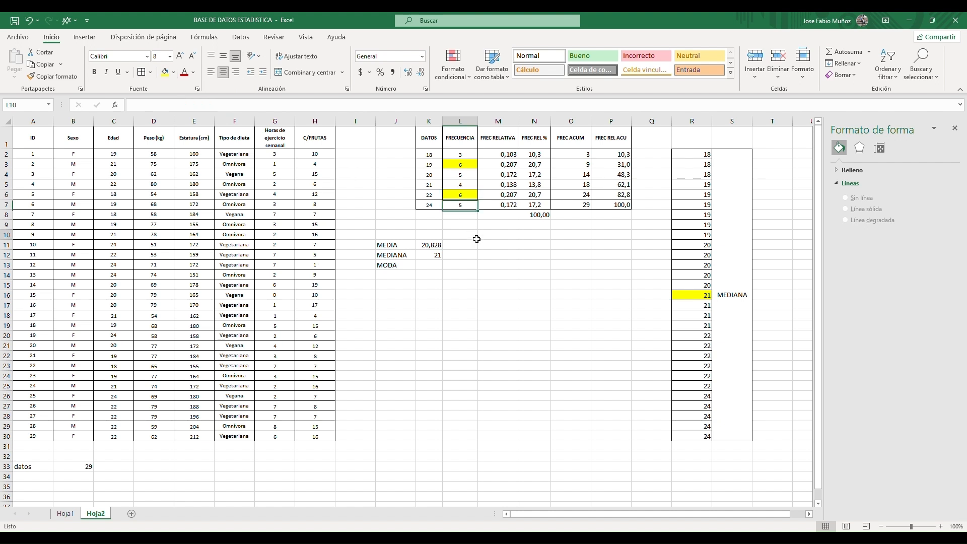
Calculate the modes of the Edad values in K13 with =MODA.VARIOS(C2:C30).
{"action": "left_click", "coordinate": [437, 268]}
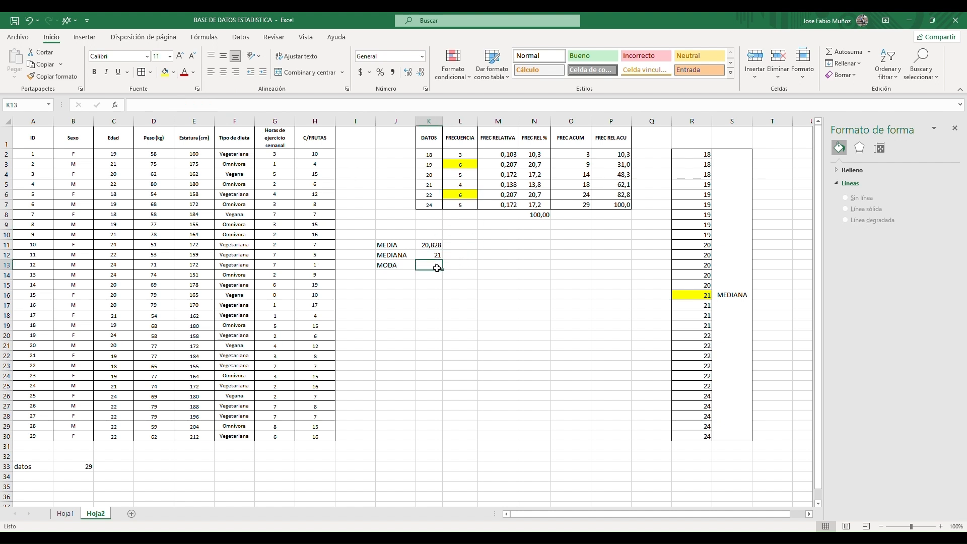
{"action": "type", "text": "="}
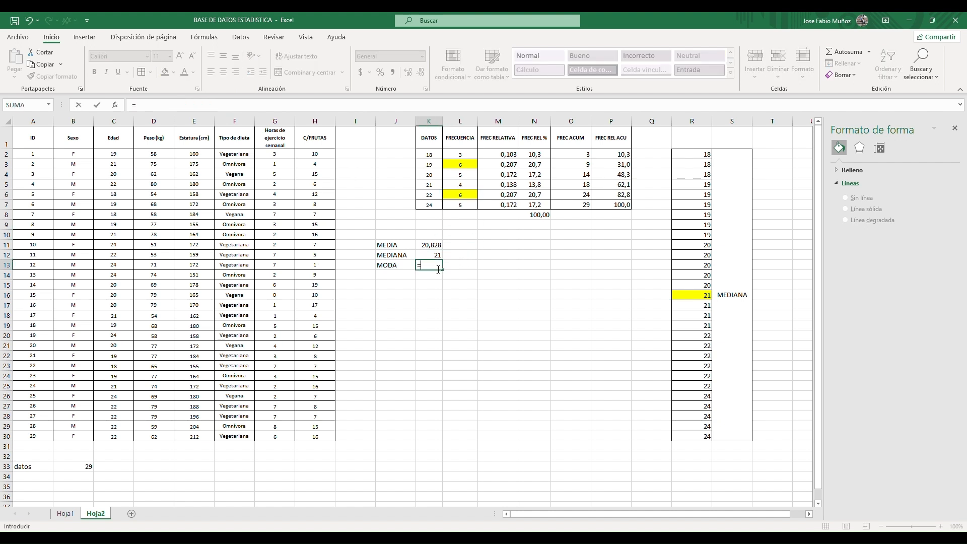
{"action": "type", "text": "MODAS"}
{"action": "double_click", "coordinate": [457, 290]}
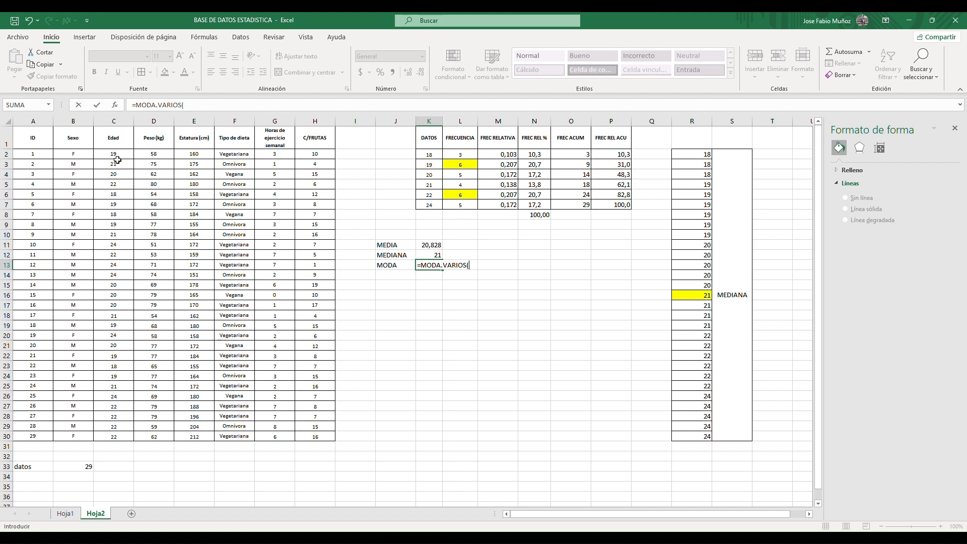
{"action": "left_click_drag", "start_coordinate": [114, 154], "coordinate": [114, 438]}
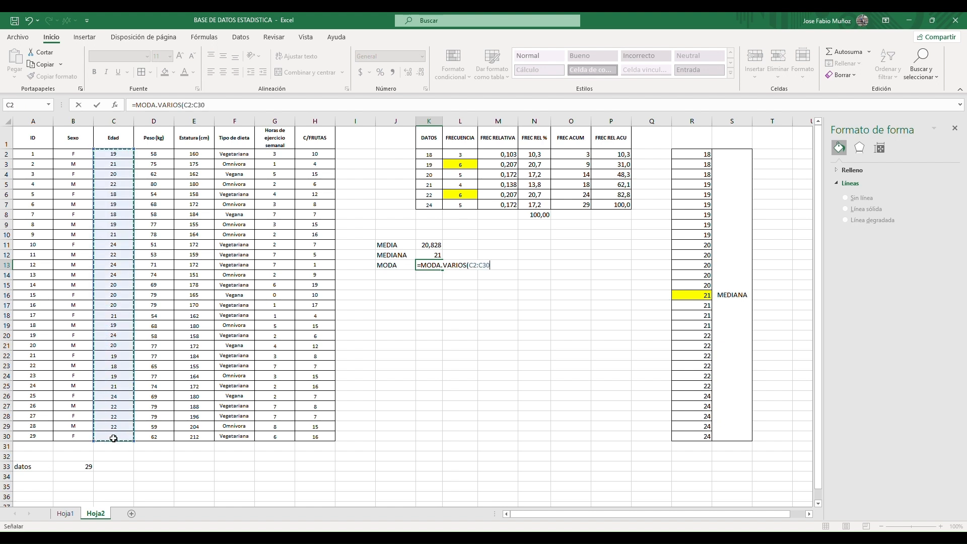
{"action": "key", "text": "Return"}
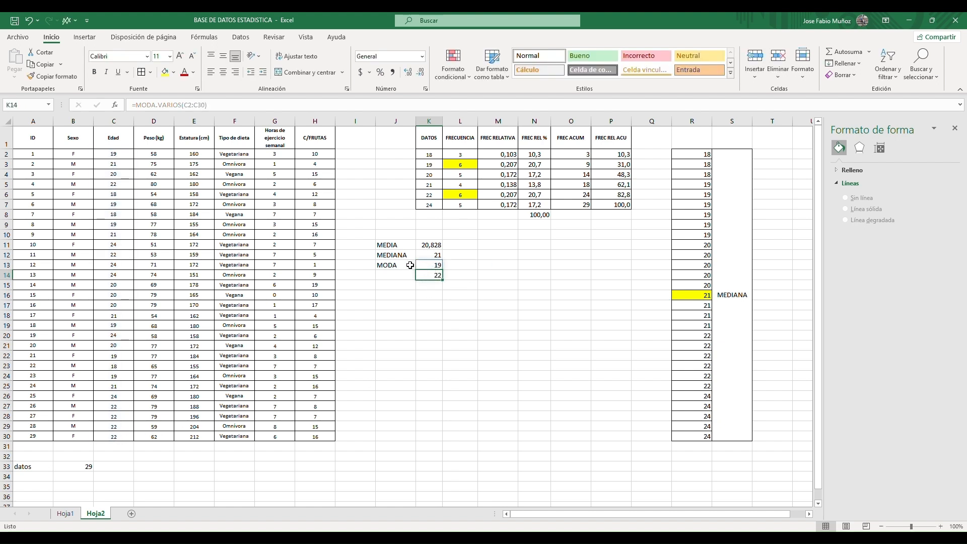
Add borders to the results block J11:K14 and fill the MODA cells J13:K14 yellow.
{"action": "left_click_drag", "start_coordinate": [410, 265], "coordinate": [434, 277]}
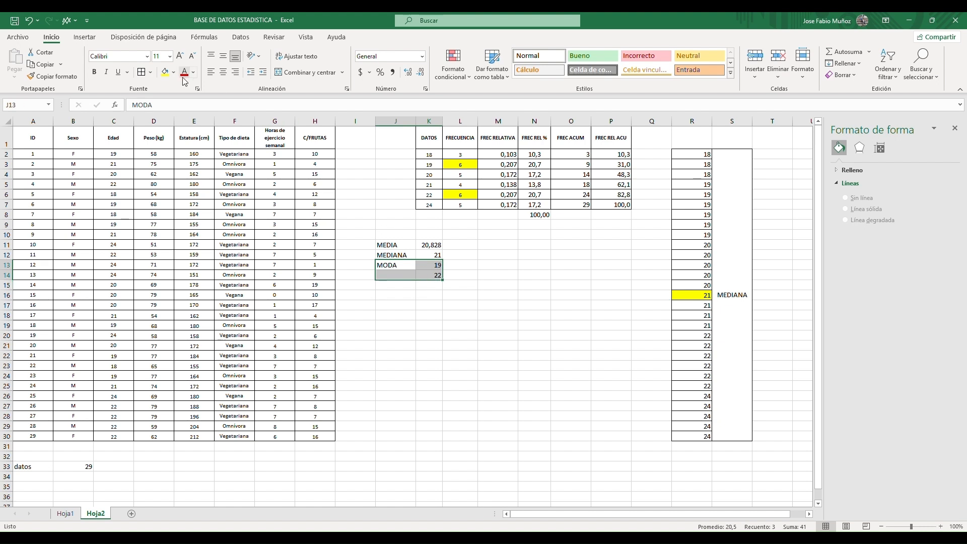
{"action": "left_click", "coordinate": [141, 72]}
{"action": "left_click", "coordinate": [567, 297]}
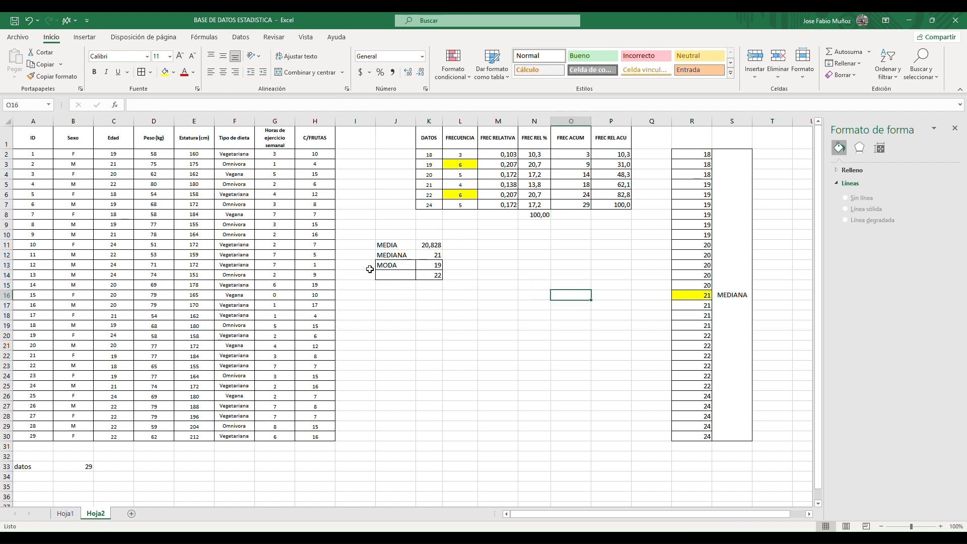
{"action": "left_click_drag", "start_coordinate": [387, 246], "coordinate": [431, 281]}
{"action": "left_click", "coordinate": [142, 73]}
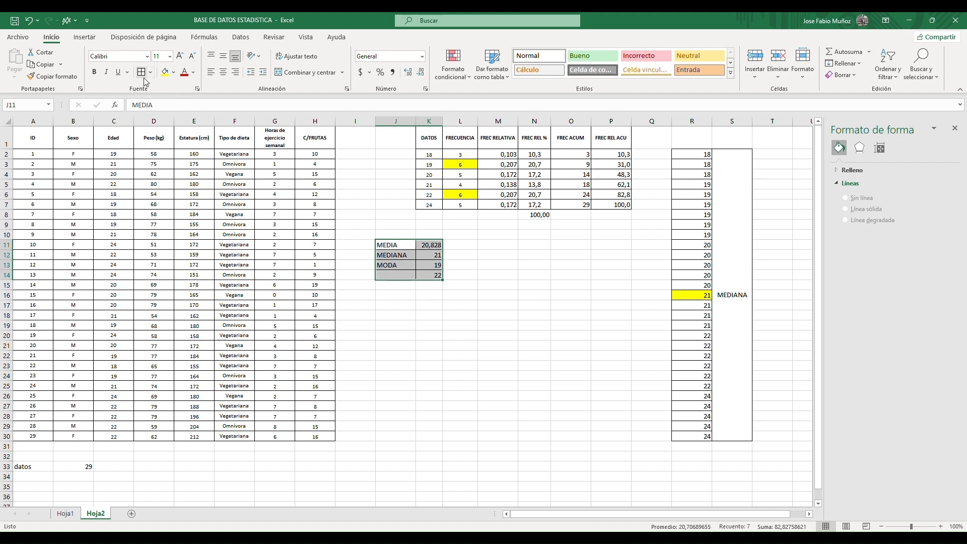
{"action": "left_click", "coordinate": [493, 338]}
{"action": "left_click_drag", "start_coordinate": [402, 265], "coordinate": [433, 277]}
{"action": "left_click", "coordinate": [166, 73]}
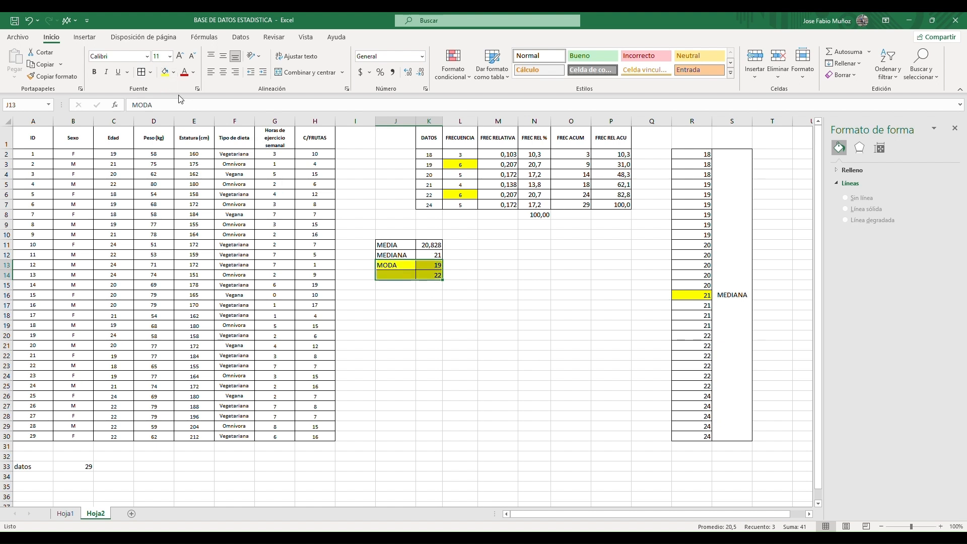
Calculate the sum of squared deviations of the Edad values in J17 with =DESVIA2(C2:C30).
{"action": "left_click", "coordinate": [466, 317]}
{"action": "left_click", "coordinate": [394, 306]}
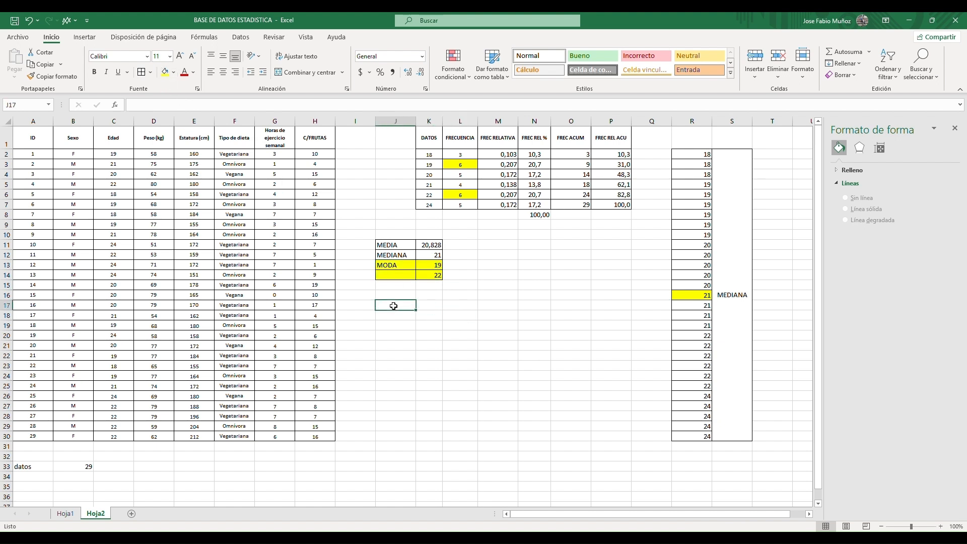
{"action": "type", "text": "=DESVIA"}
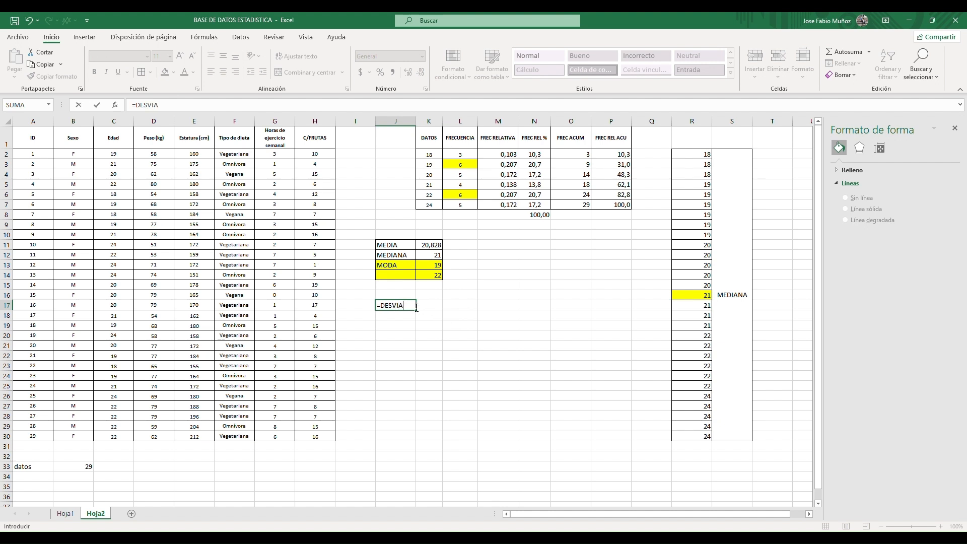
{"action": "type", "text": "2("}
{"action": "left_click_drag", "start_coordinate": [112, 157], "coordinate": [110, 437]}
{"action": "key", "text": "Return"}
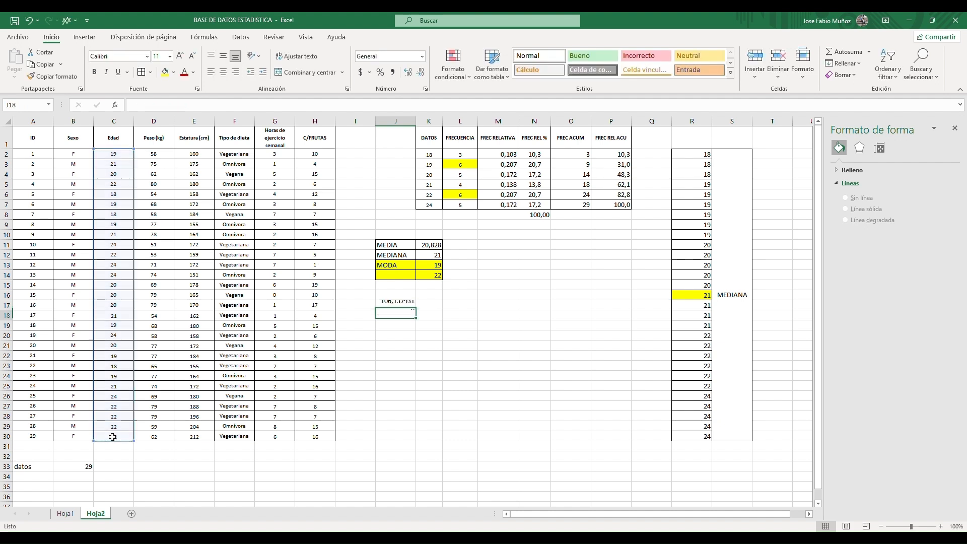
{"action": "left_click", "coordinate": [397, 305]}
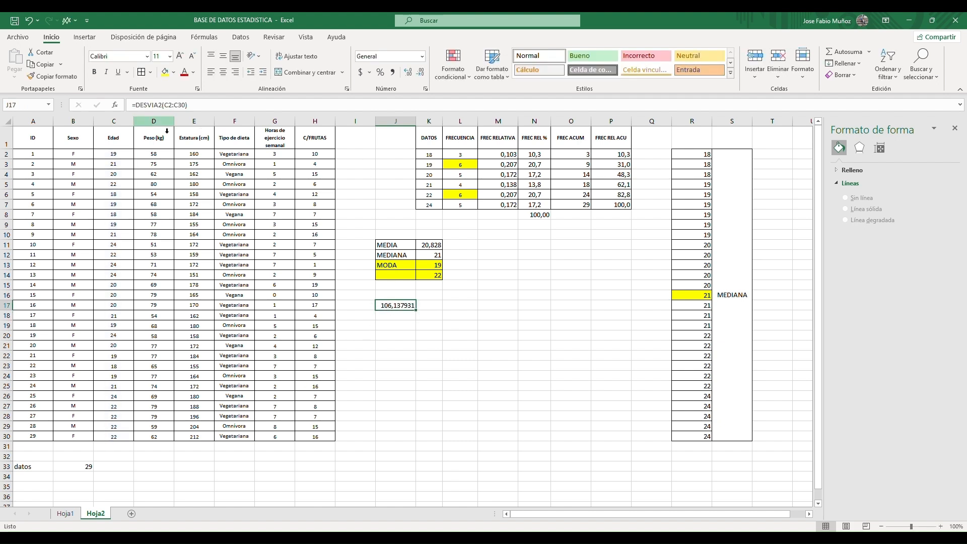
Change the formula in J17 to the variance =VAR(C2:C30), and clear the cell.
{"action": "double_click", "coordinate": [398, 310]}
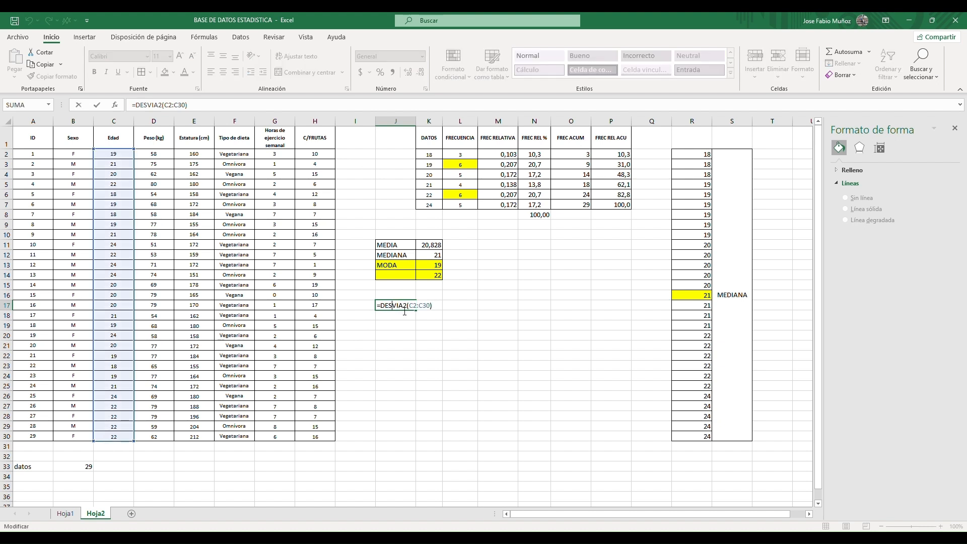
{"action": "key", "text": "BackSpace"}
{"action": "key", "text": "BackSpace"}
{"action": "key", "text": "BackSpace"}
{"action": "key", "text": "BackSpace"}
{"action": "key", "text": "BackSpace"}
{"action": "key", "text": "BackSpace"}
{"action": "key", "text": "BackSpace"}
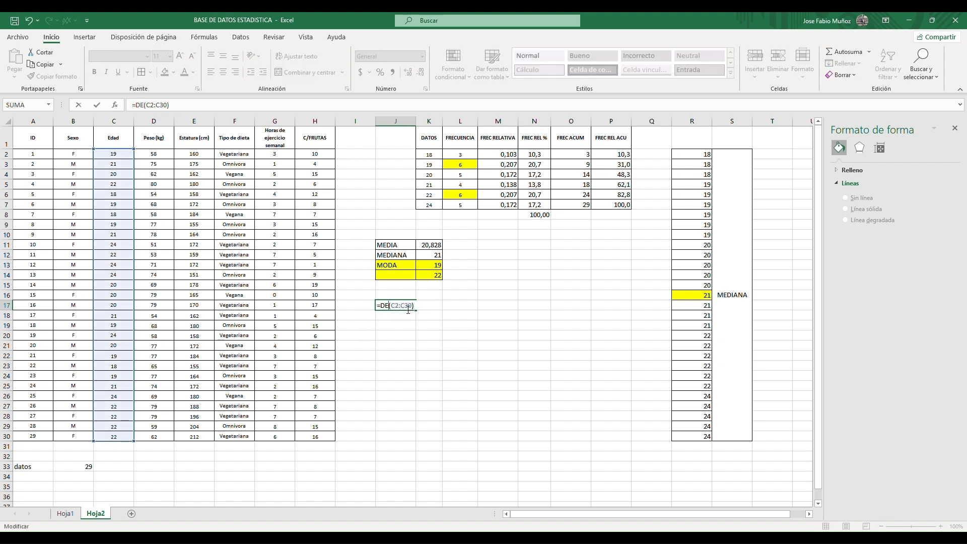
{"action": "type", "text": "VAR"}
{"action": "key", "text": "Return"}
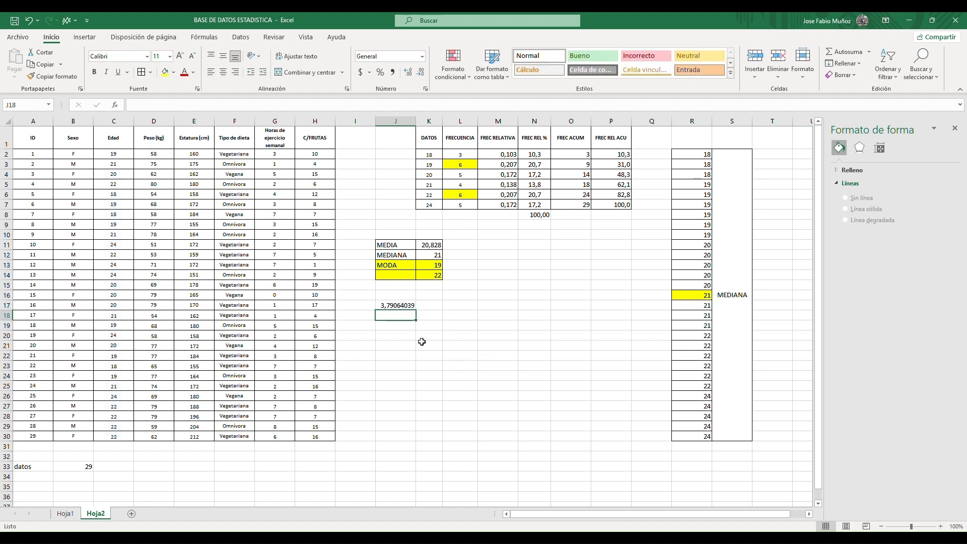
{"action": "left_click", "coordinate": [398, 309]}
{"action": "key", "text": "Delete"}
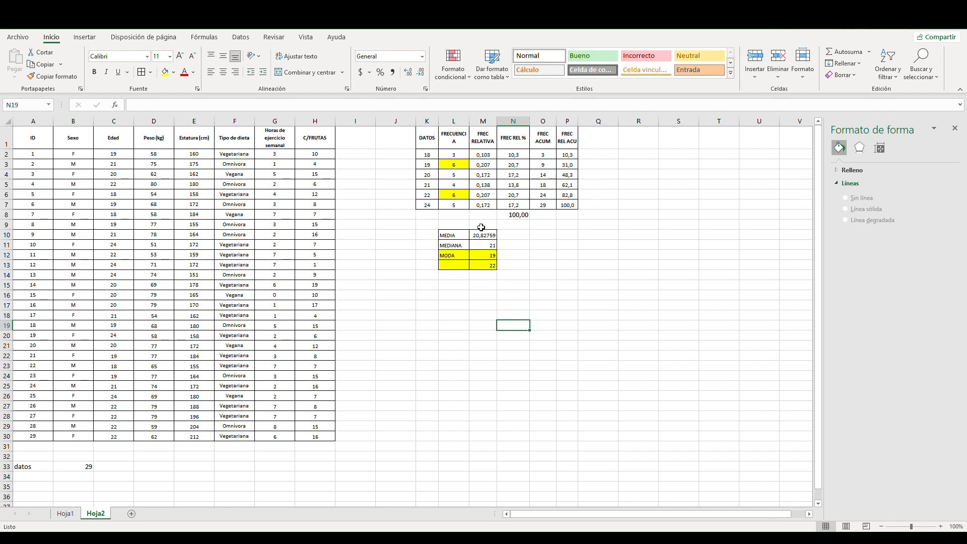
Check the age frequency chart on Hoja1, and insert a column chart of K1:L7 on Hoja2 below the MEDIA, MEDIANA and MODA block.
{"action": "left_click", "coordinate": [65, 513]}
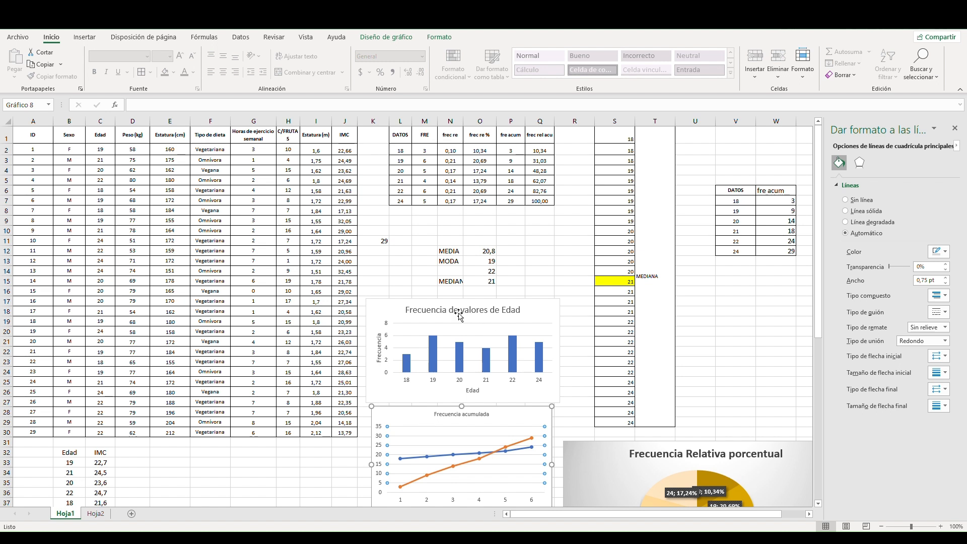
{"action": "left_click", "coordinate": [395, 314]}
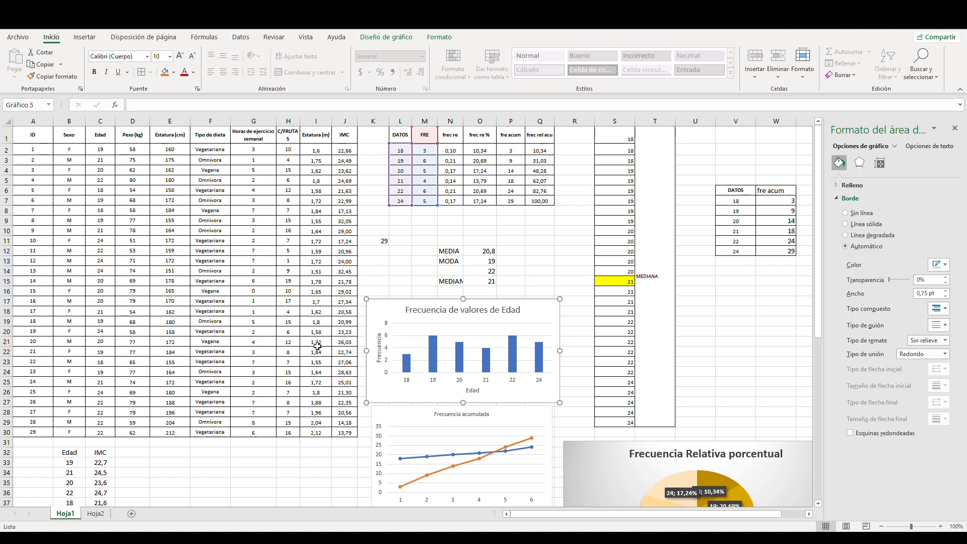
{"action": "left_click", "coordinate": [97, 514]}
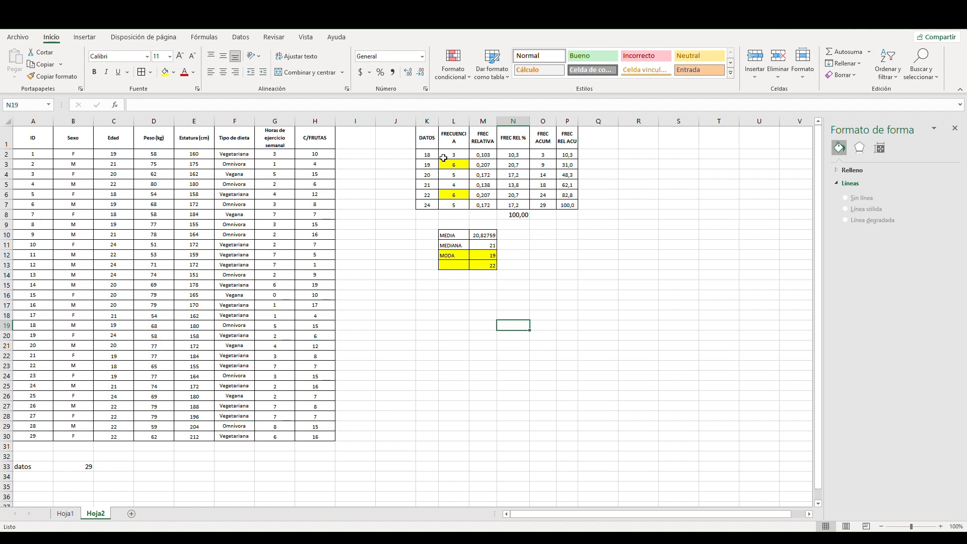
{"action": "left_click_drag", "start_coordinate": [428, 141], "coordinate": [465, 201]}
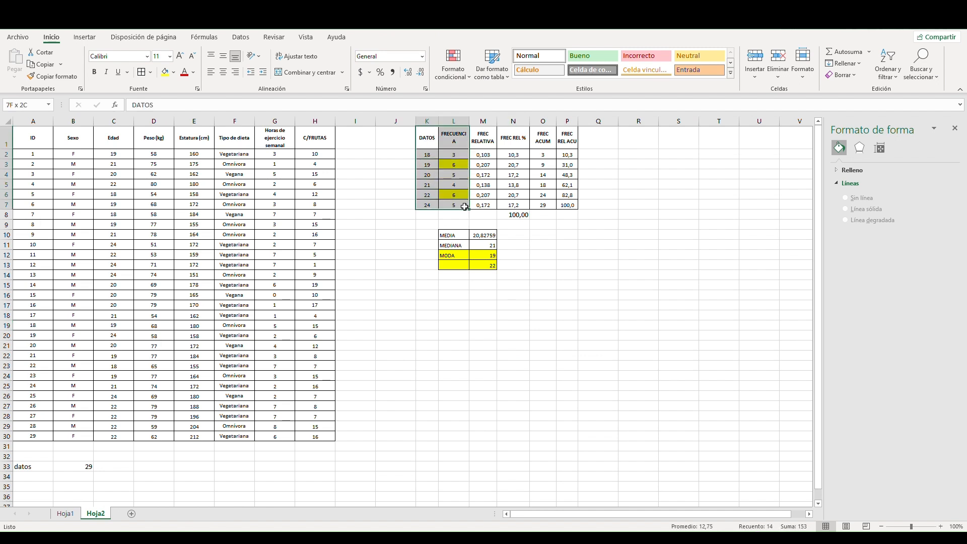
{"action": "left_click", "coordinate": [81, 38]}
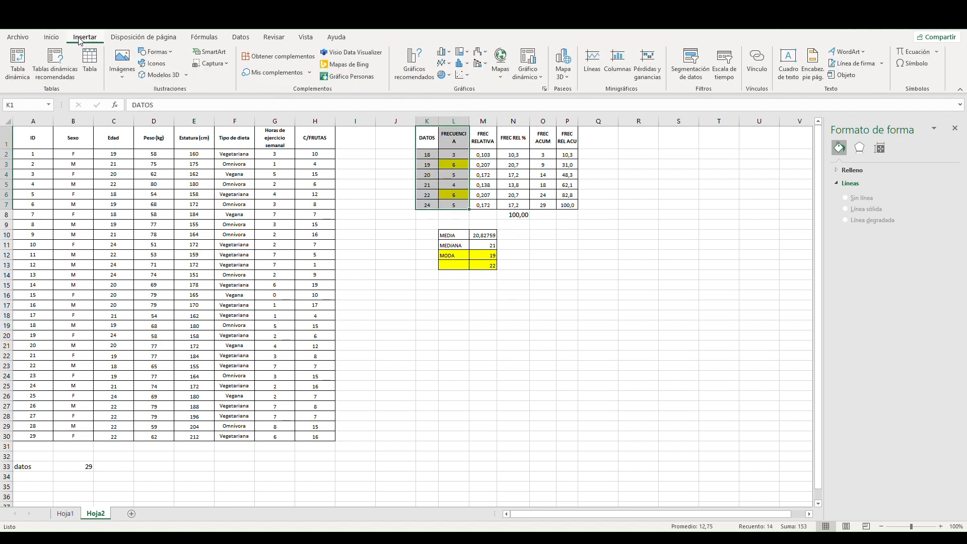
{"action": "left_click", "coordinate": [428, 74]}
{"action": "key", "text": "alt+F1"}
{"action": "left_click_drag", "start_coordinate": [397, 268], "coordinate": [472, 301]}
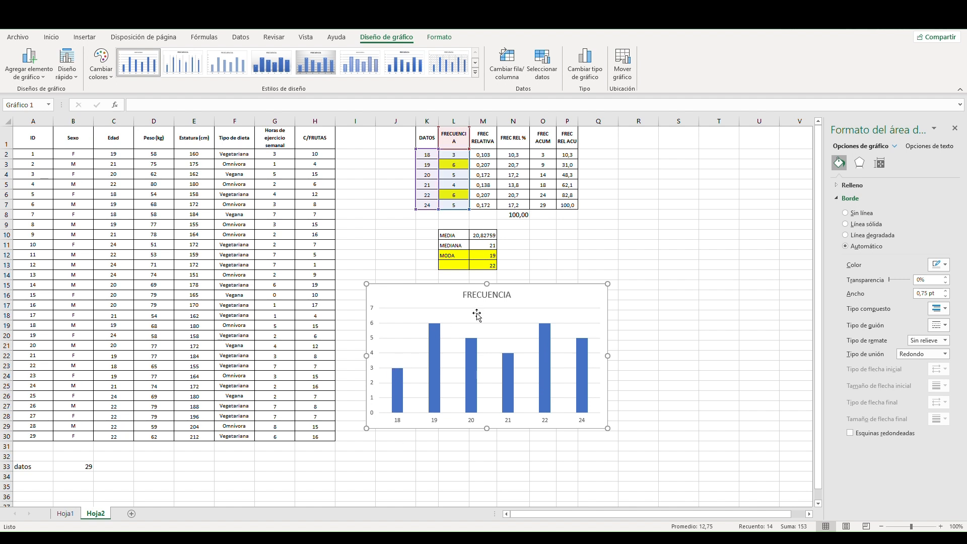
Change the column chart's title to "Frecuencia de Edad".
{"action": "left_click", "coordinate": [513, 303]}
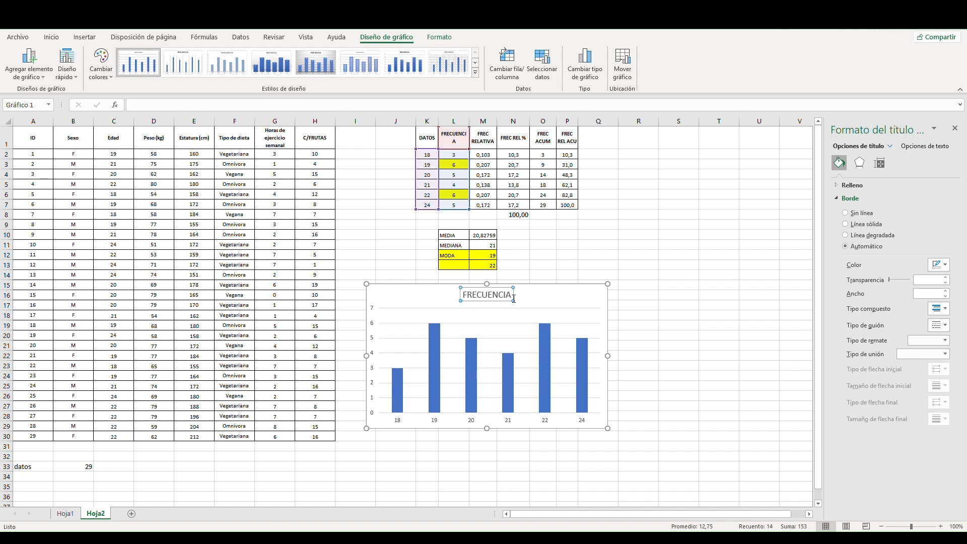
{"action": "left_click", "coordinate": [514, 299]}
{"action": "key", "text": "BackSpace"}
{"action": "key", "text": "BackSpace"}
{"action": "key", "text": "BackSpace"}
{"action": "key", "text": "BackSpace"}
{"action": "key", "text": "BackSpace"}
{"action": "key", "text": "BackSpace"}
{"action": "key", "text": "BackSpace"}
{"action": "key", "text": "BackSpace"}
{"action": "key", "text": "BackSpace"}
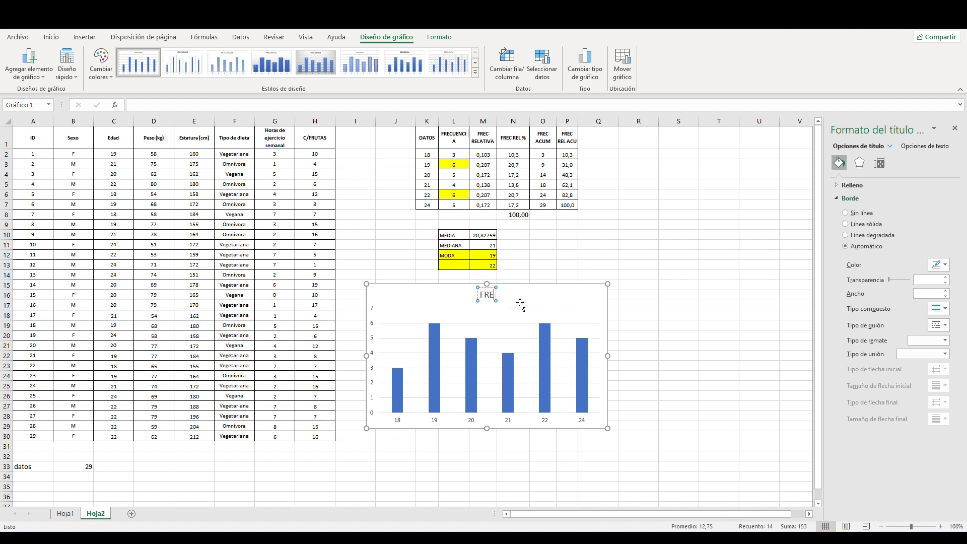
{"action": "key", "text": "BackSpace"}
{"action": "type", "text": "FrECUENCIA"}
{"action": "key", "text": "BackSpace"}
{"action": "key", "text": "BackSpace"}
{"action": "key", "text": "BackSpace"}
{"action": "key", "text": "BackSpace"}
{"action": "key", "text": "BackSpace"}
{"action": "key", "text": "BackSpace"}
{"action": "key", "text": "BackSpace"}
{"action": "key", "text": "BackSpace"}
{"action": "type", "text": "ecuencia de E"}
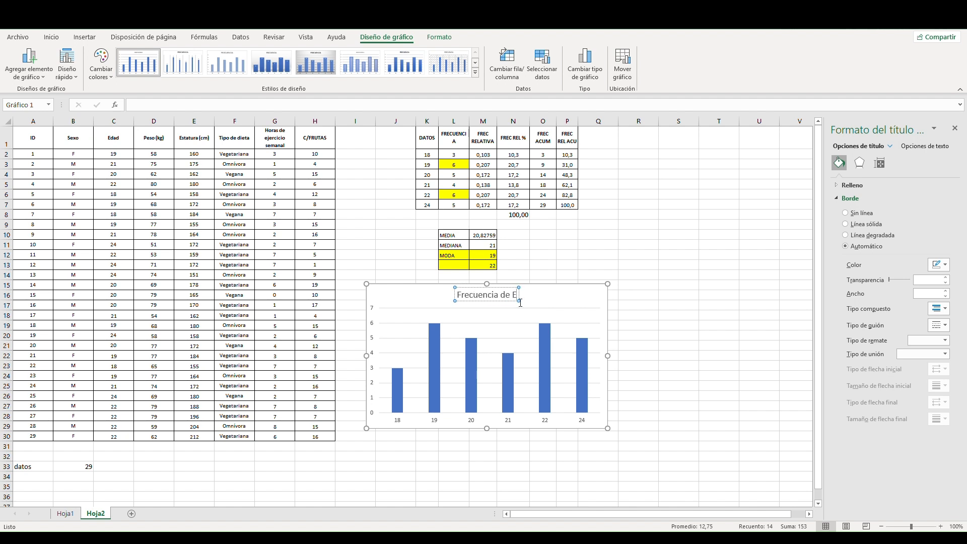
{"action": "type", "text": "dad"}
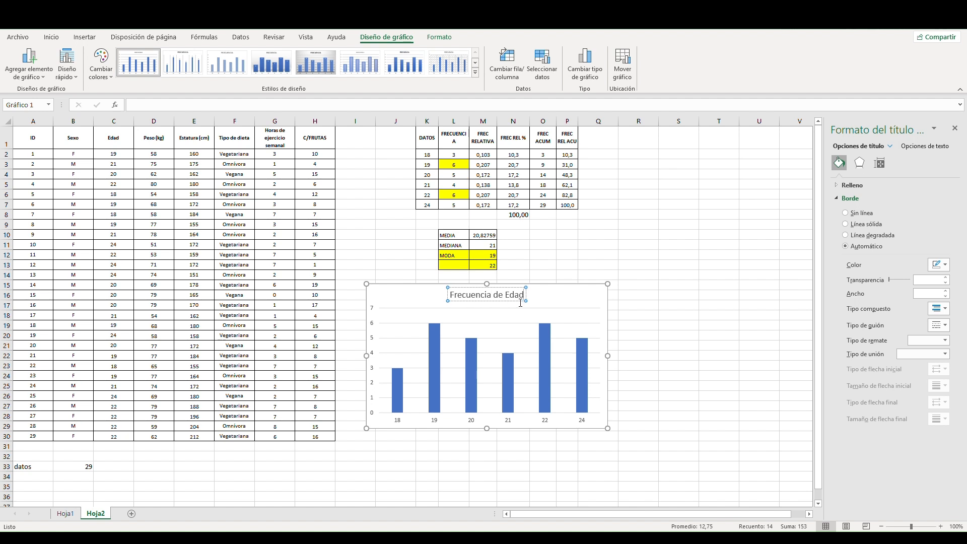
{"action": "left_click", "coordinate": [549, 317]}
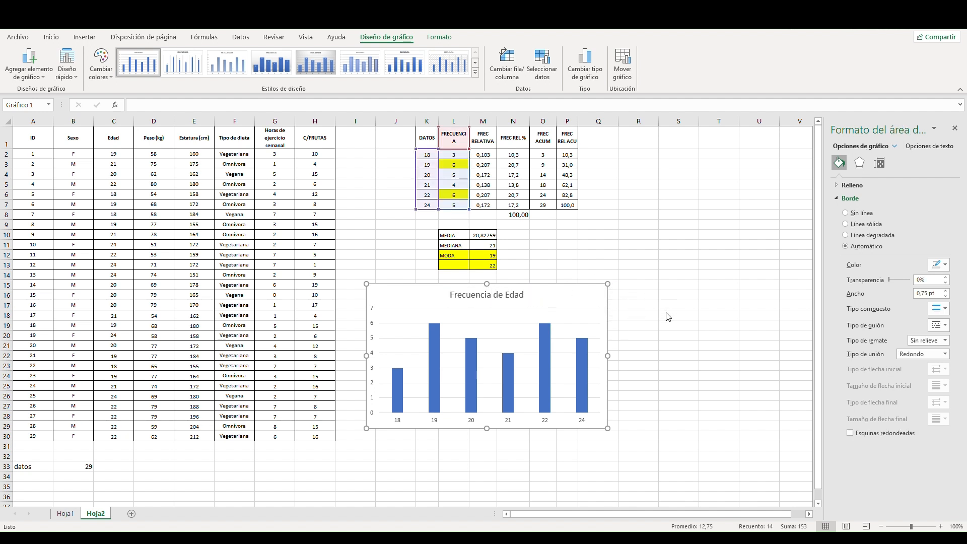
Add axis titles to the column chart and name the horizontal axis EDAD.
{"action": "left_click", "coordinate": [502, 422]}
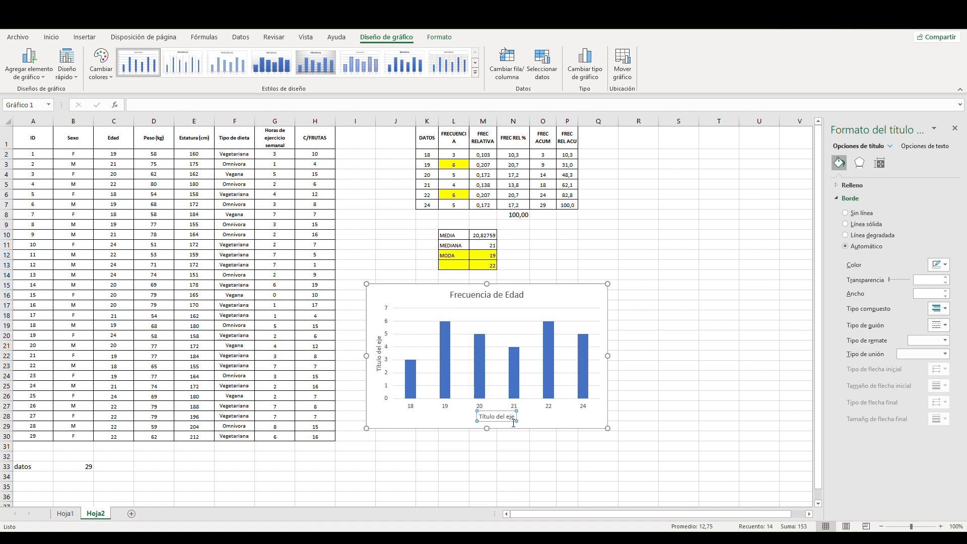
{"action": "key", "text": "BackSpace"}
{"action": "key", "text": "BackSpace"}
{"action": "key", "text": "BackSpace"}
{"action": "key", "text": "BackSpace"}
{"action": "key", "text": "BackSpace"}
{"action": "key", "text": "BackSpace"}
{"action": "key", "text": "BackSpace"}
{"action": "key", "text": "BackSpace"}
{"action": "key", "text": "BackSpace"}
{"action": "key", "text": "BackSpace"}
{"action": "key", "text": "BackSpace"}
{"action": "key", "text": "BackSpace"}
{"action": "key", "text": "BackSpace"}
{"action": "key", "text": "BackSpace"}
{"action": "type", "text": "EDAD"}
Name the chart's vertical axis FRECUENCIA and apply the third chart style.
{"action": "left_click", "coordinate": [383, 372]}
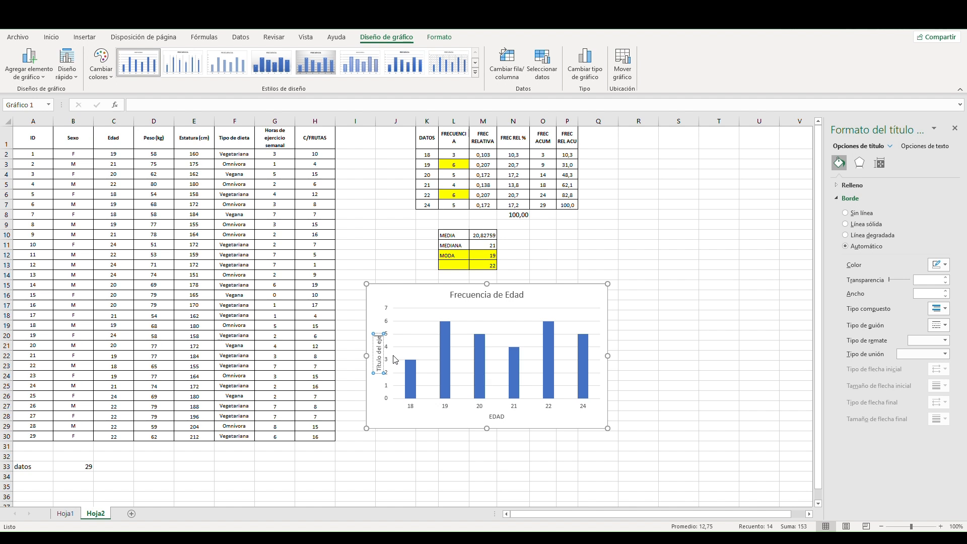
{"action": "key", "text": "BackSpace"}
{"action": "key", "text": "BackSpace"}
{"action": "key", "text": "BackSpace"}
{"action": "type", "text": "RECUENCIA"}
{"action": "key", "text": "Escape"}
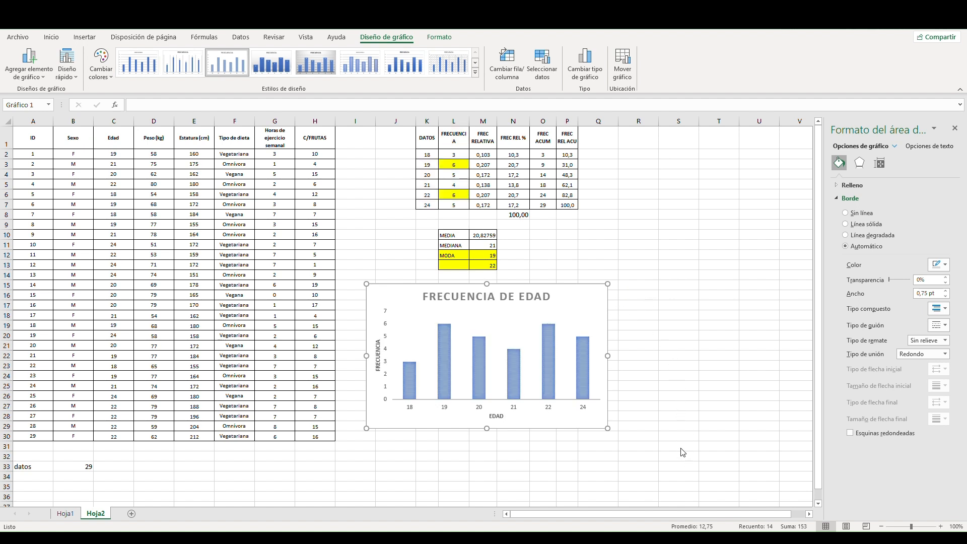
Move the age frequency chart beside the frequency table and shrink it to span about columns R to V, rows 2 to 11.
{"action": "left_click", "coordinate": [511, 303]}
{"action": "left_click", "coordinate": [589, 306]}
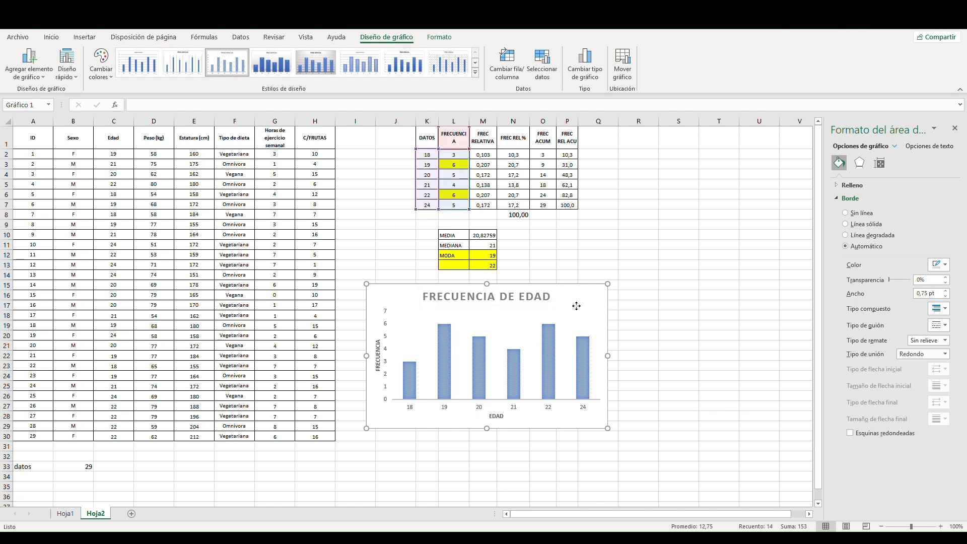
{"action": "left_click_drag", "start_coordinate": [577, 306], "coordinate": [789, 167]}
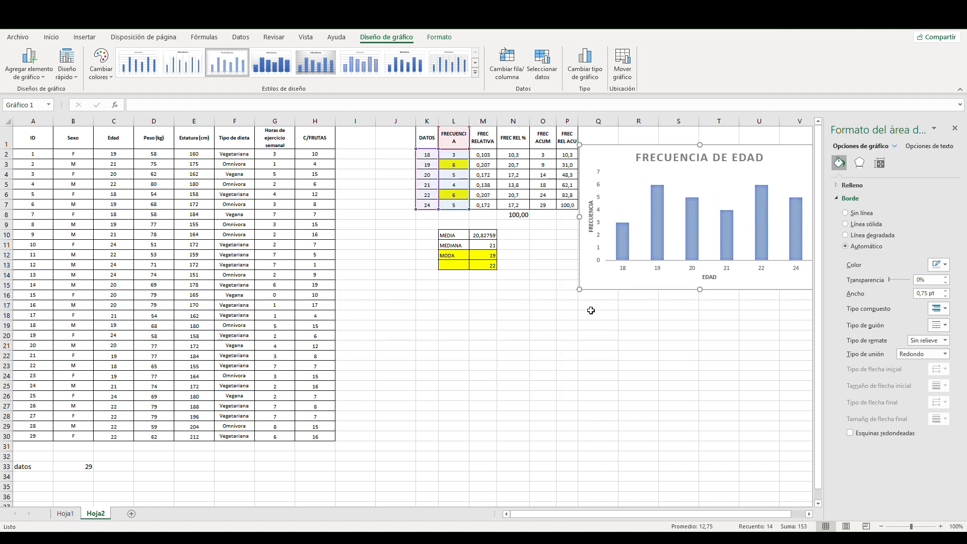
{"action": "left_click_drag", "start_coordinate": [586, 293], "coordinate": [640, 253]}
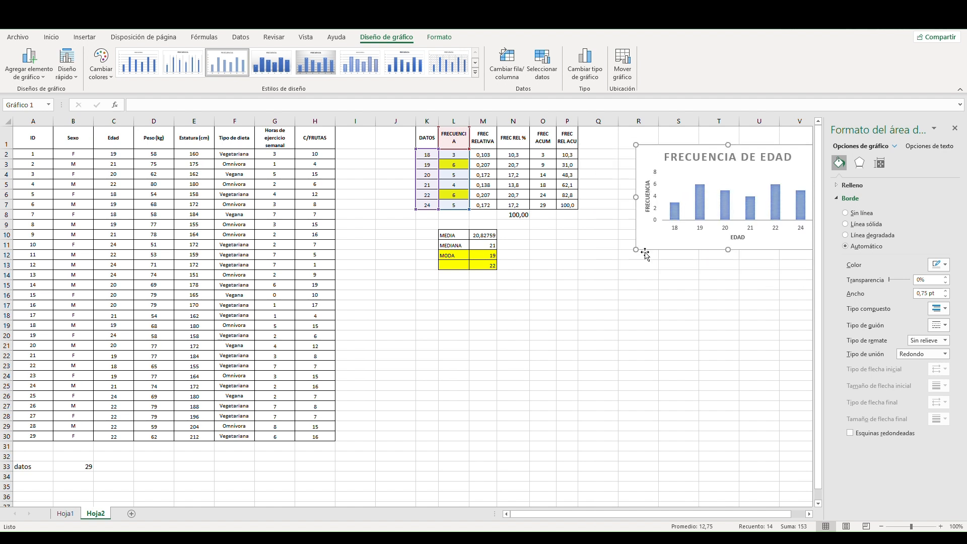
{"action": "left_click", "coordinate": [677, 167]}
{"action": "left_click", "coordinate": [686, 182]}
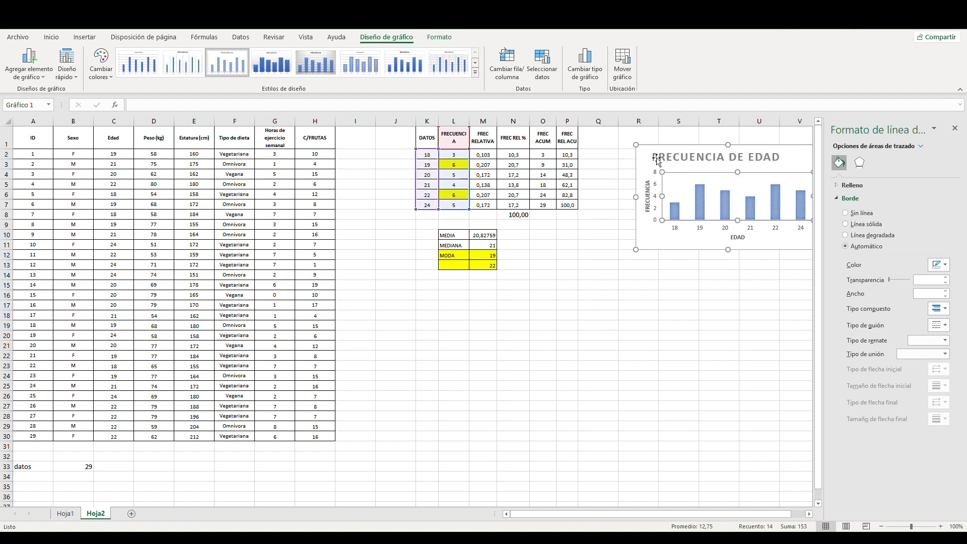
{"action": "left_click_drag", "start_coordinate": [649, 156], "coordinate": [632, 155]}
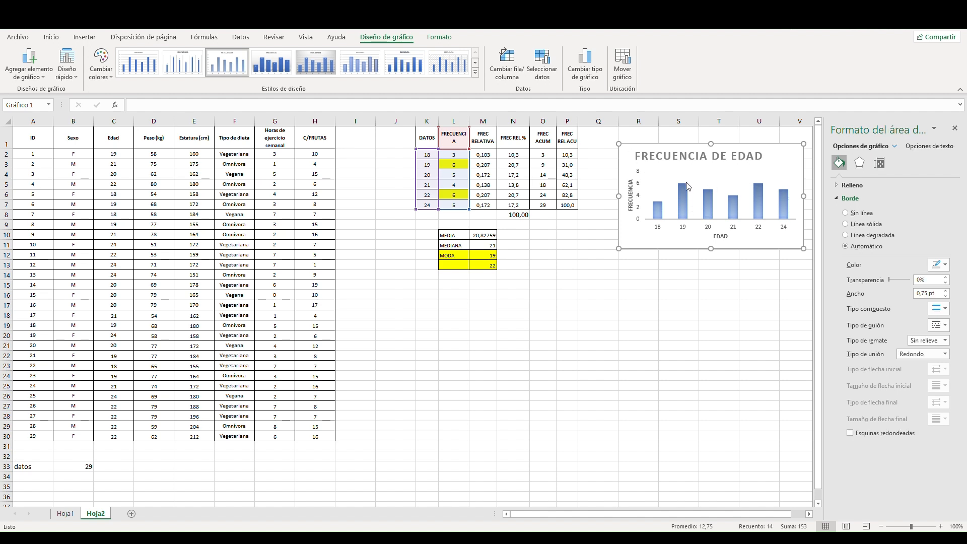
Check the source data of the Frecuencia acumulada chart on Hoja1, and copy the DATOS values K1:K7 to R15:R21 on Hoja2.
{"action": "left_click", "coordinate": [65, 514]}
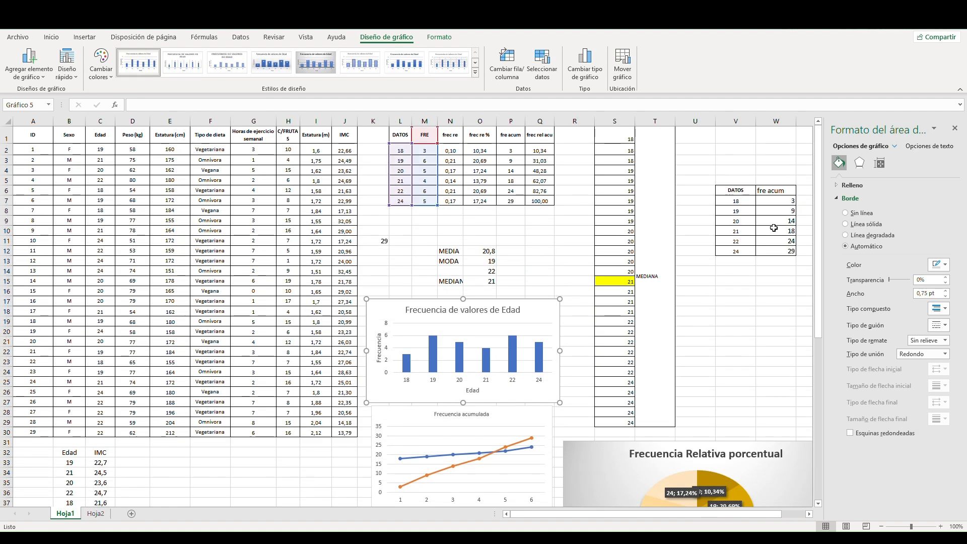
{"action": "scroll", "coordinate": [566, 283], "scroll_direction": "down", "scroll_amount": 3}
{"action": "left_click", "coordinate": [409, 327]}
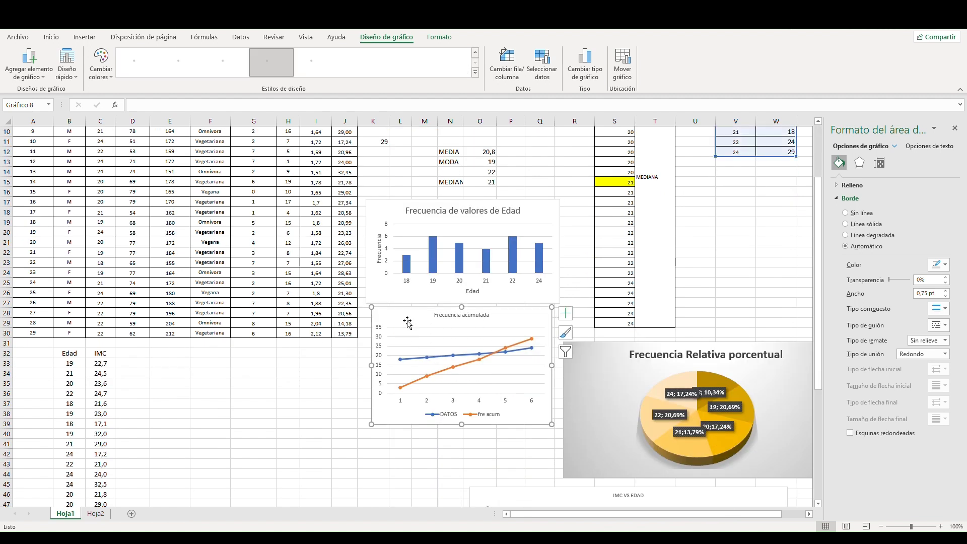
{"action": "scroll", "coordinate": [408, 325], "scroll_direction": "up", "scroll_amount": 3}
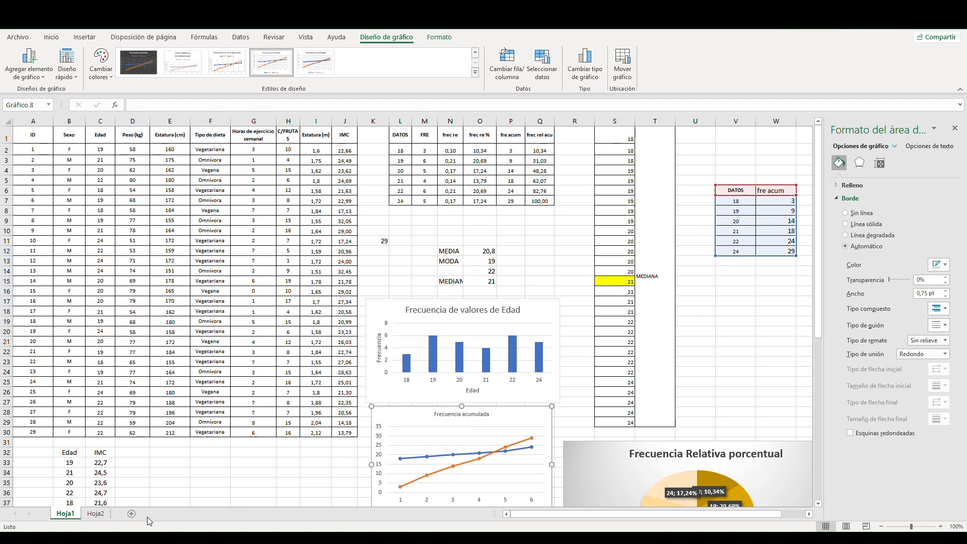
{"action": "left_click", "coordinate": [95, 514]}
{"action": "left_click", "coordinate": [577, 304]}
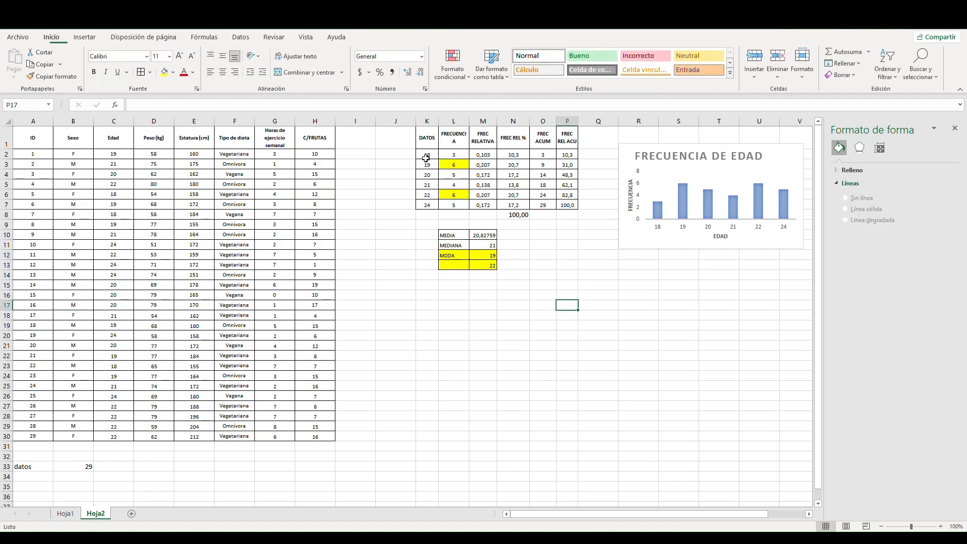
{"action": "left_click_drag", "start_coordinate": [426, 138], "coordinate": [428, 205]}
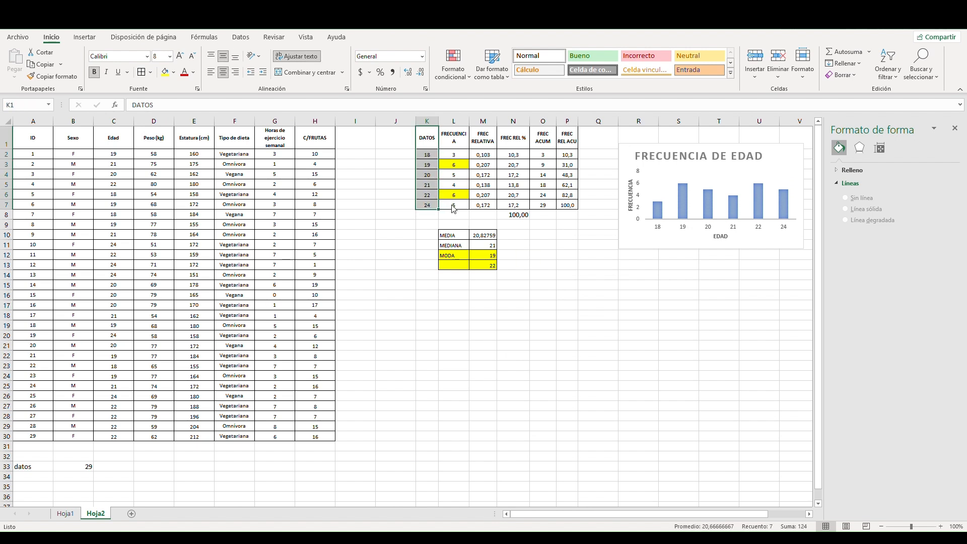
{"action": "key", "text": "ctrl+c"}
{"action": "left_click", "coordinate": [639, 286]}
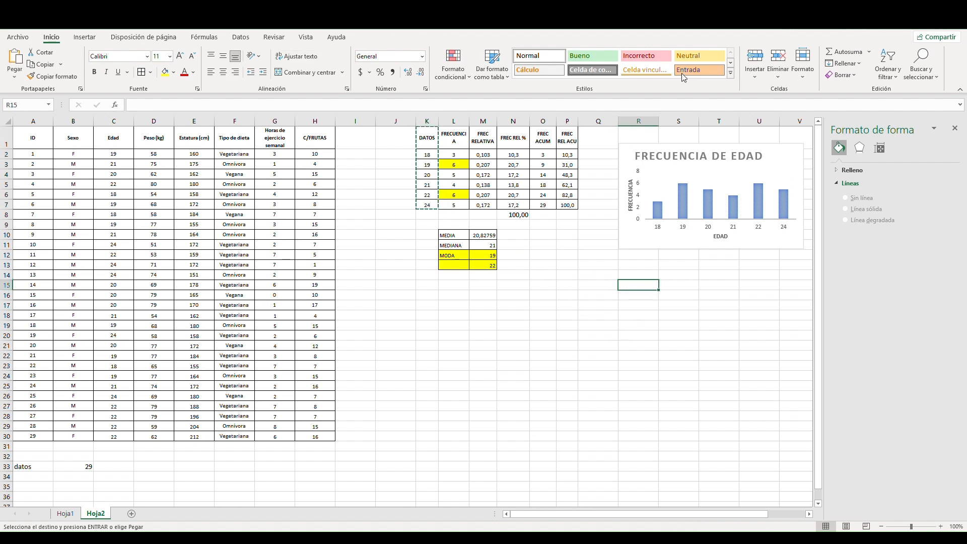
{"action": "key", "text": "ctrl+v"}
Copy the FREC ACUM values O1:O7 to S15:S21, beside the copied DATOS column.
{"action": "left_click", "coordinate": [679, 305]}
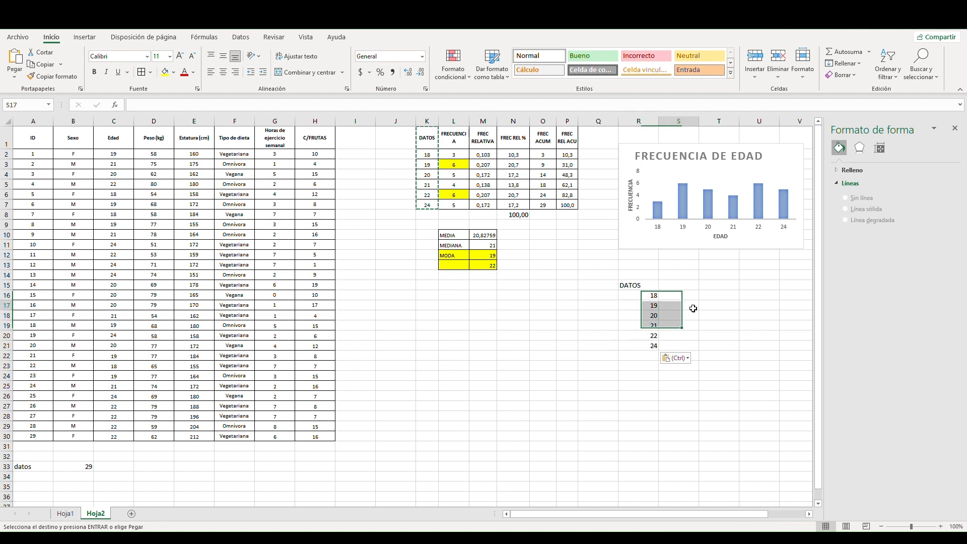
{"action": "left_click", "coordinate": [548, 155]}
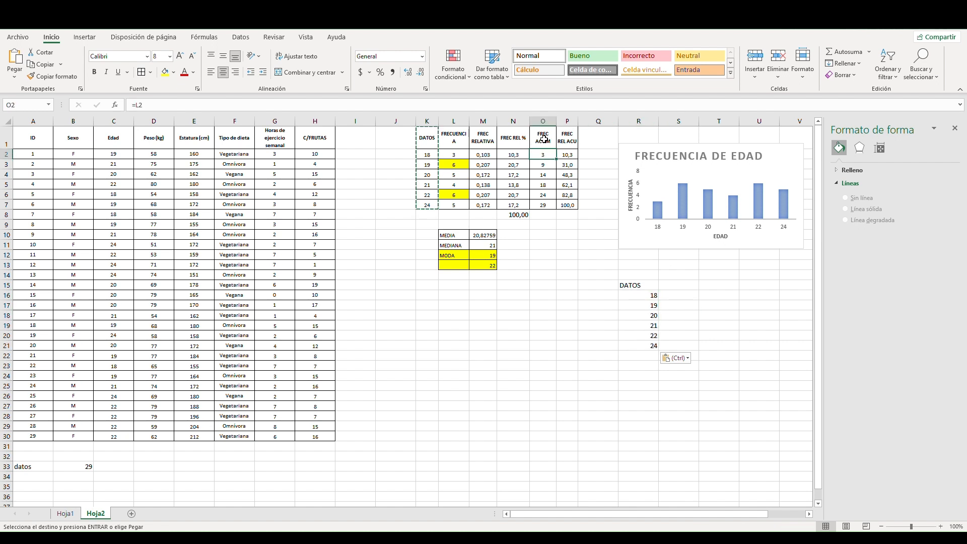
{"action": "left_click_drag", "start_coordinate": [544, 139], "coordinate": [565, 216]}
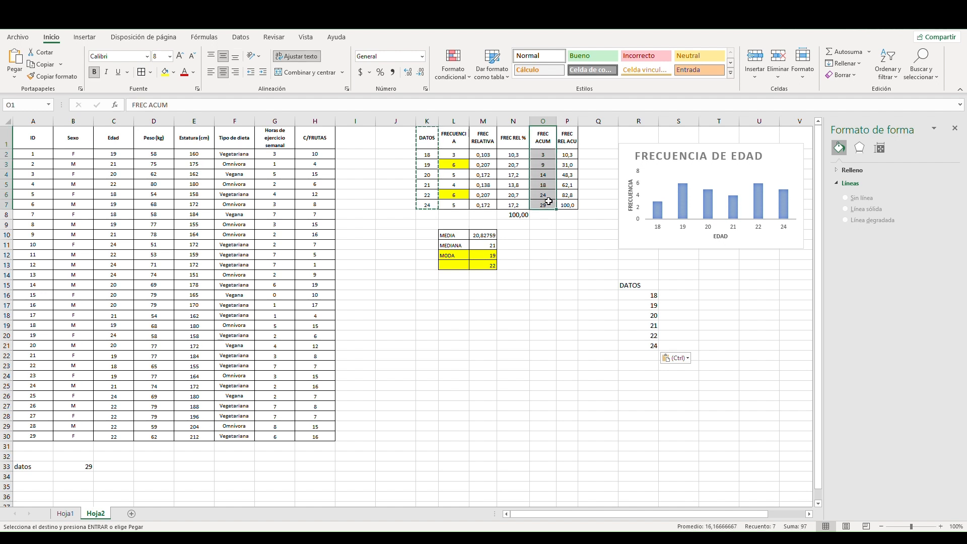
{"action": "key", "text": "ctrl+c"}
{"action": "left_click", "coordinate": [677, 286]}
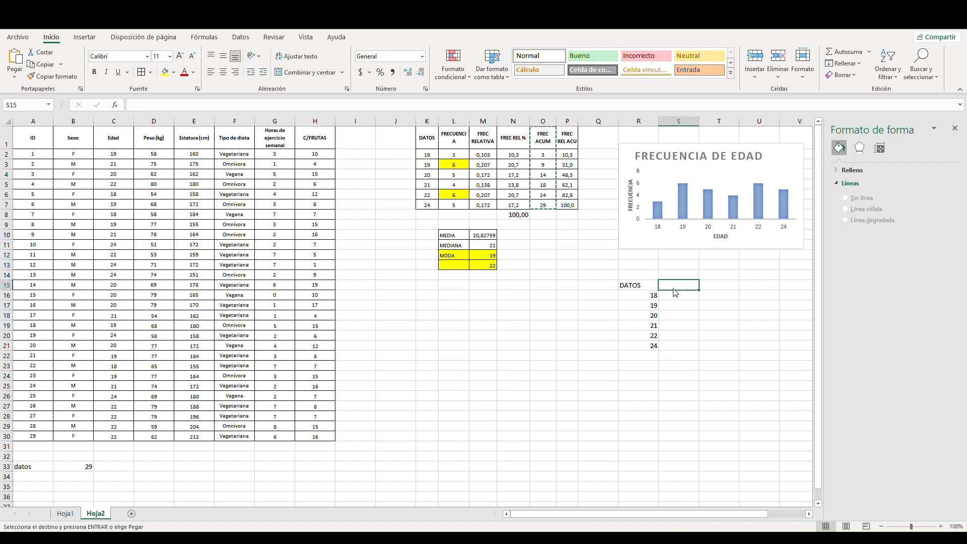
{"action": "key", "text": "ctrl+v"}
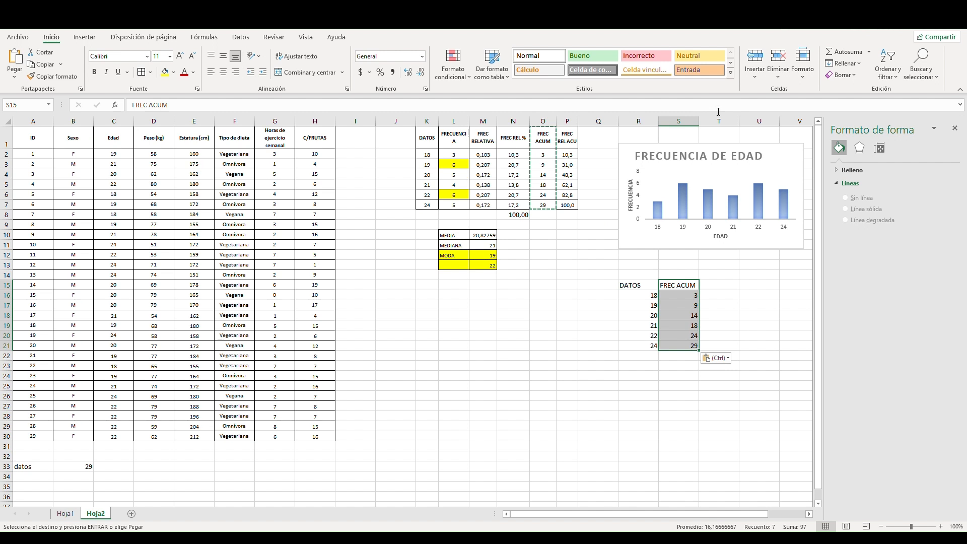
{"action": "left_click", "coordinate": [756, 317]}
Insert a line chart with markers from R15:S21 and place it below the mean, median and mode table.
{"action": "left_click_drag", "start_coordinate": [636, 285], "coordinate": [690, 348]}
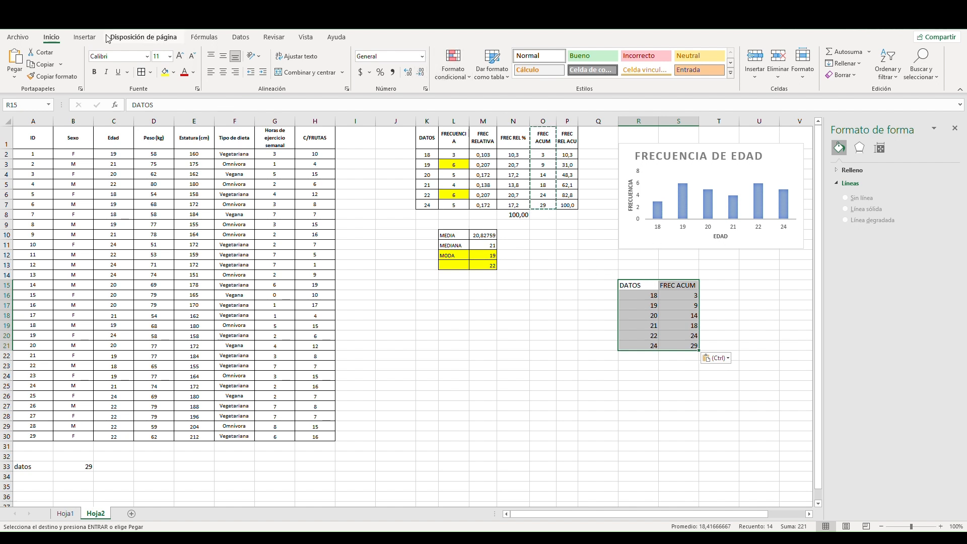
{"action": "left_click", "coordinate": [84, 37]}
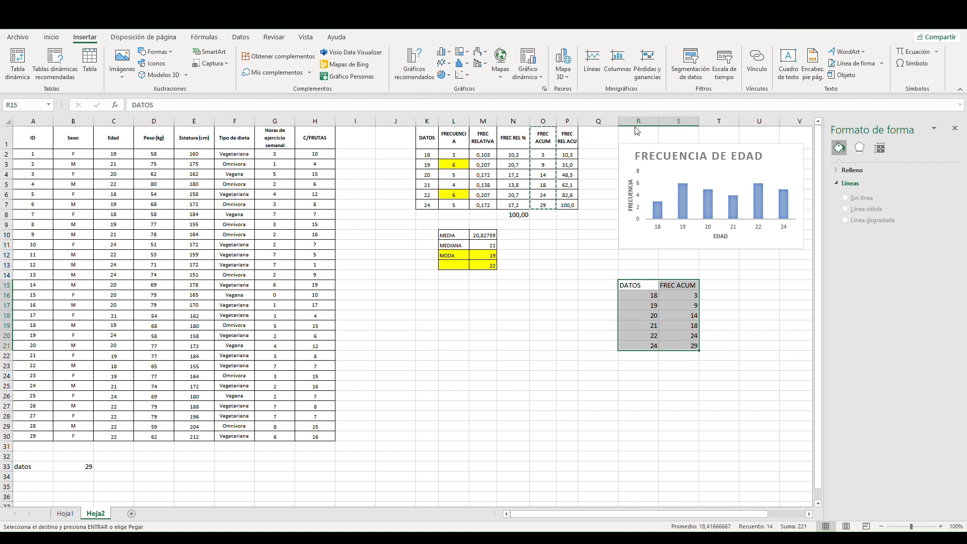
{"action": "key", "text": "ctrl+v"}
{"action": "left_click", "coordinate": [444, 62]}
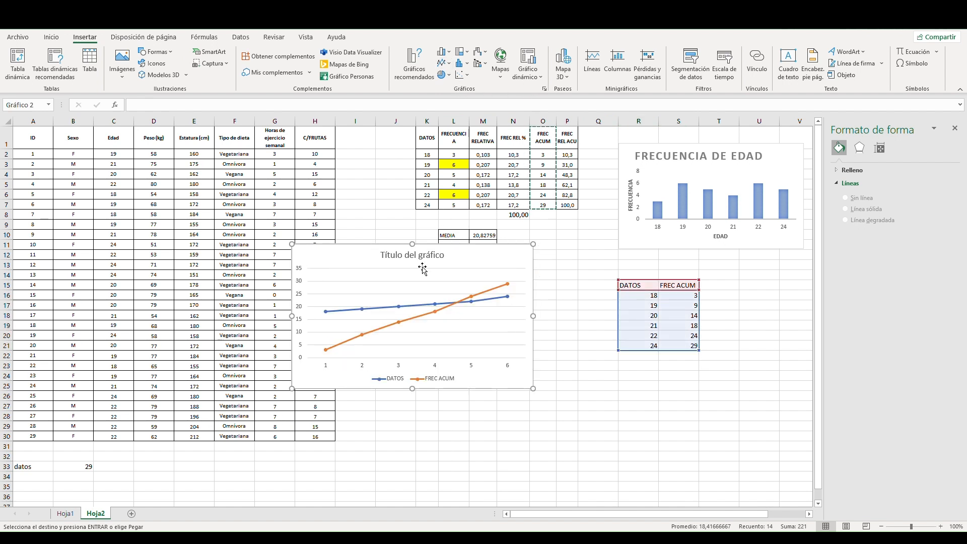
{"action": "left_click_drag", "start_coordinate": [376, 257], "coordinate": [441, 312]}
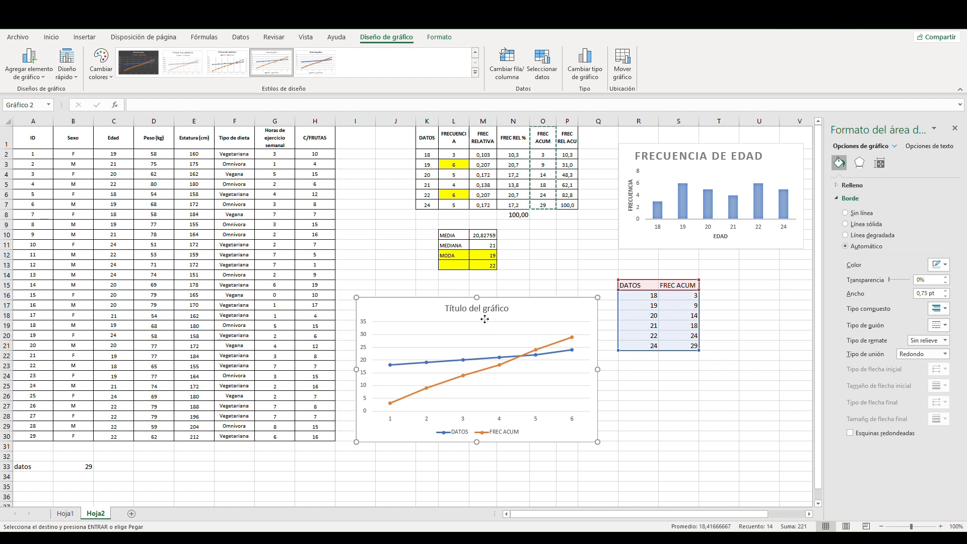
Replace the line chart's title with Frecuencia acumulada.
{"action": "left_click", "coordinate": [504, 313]}
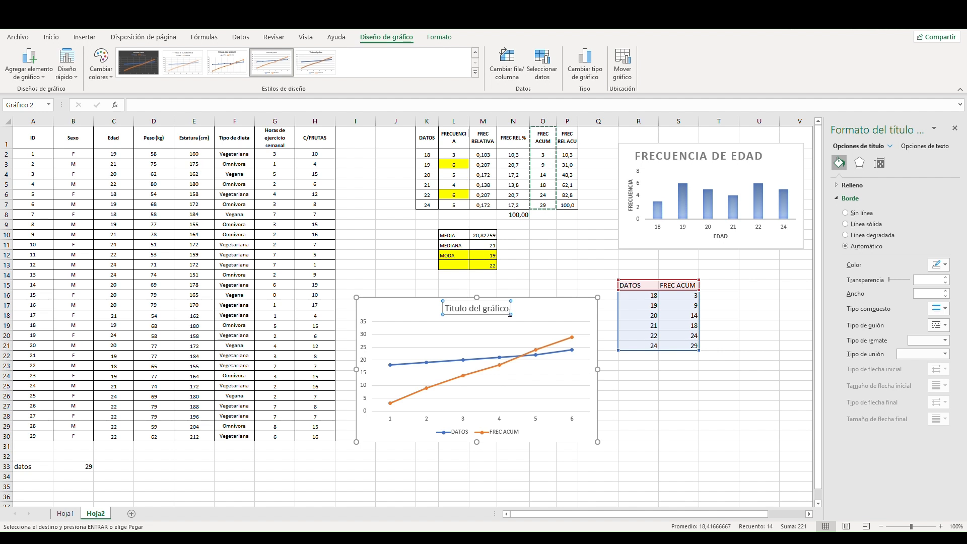
{"action": "left_click", "coordinate": [512, 313]}
{"action": "key", "text": "BackSpace"}
{"action": "key", "text": "BackSpace"}
{"action": "key", "text": "BackSpace"}
{"action": "key", "text": "BackSpace"}
{"action": "key", "text": "BackSpace"}
{"action": "key", "text": "BackSpace"}
{"action": "key", "text": "BackSpace"}
{"action": "key", "text": "BackSpace"}
{"action": "key", "text": "BackSpace"}
{"action": "key", "text": "BackSpace"}
{"action": "key", "text": "BackSpace"}
{"action": "key", "text": "BackSpace"}
{"action": "key", "text": "BackSpace"}
{"action": "key", "text": "BackSpace"}
{"action": "key", "text": "BackSpace"}
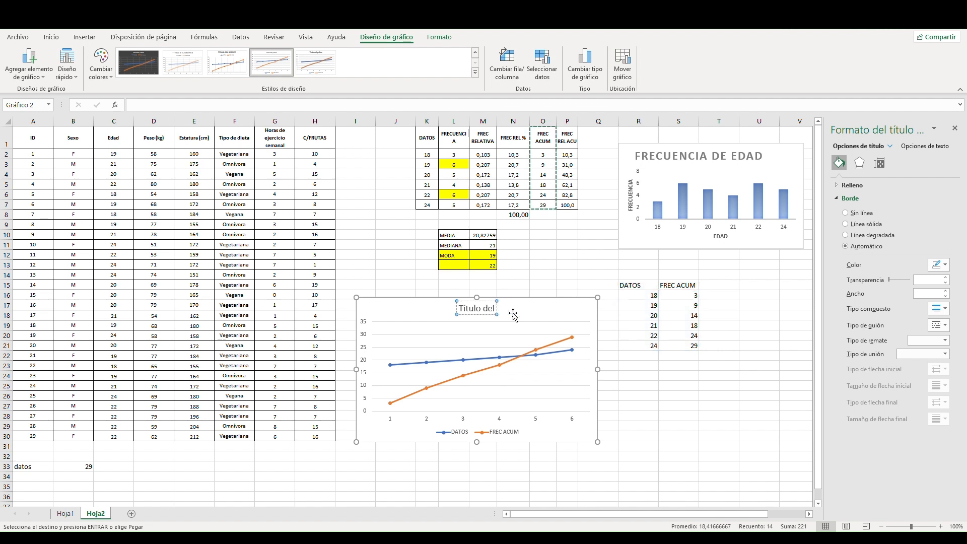
{"action": "key", "text": "BackSpace"}
{"action": "key", "text": "BackSpace"}
{"action": "key", "text": "BackSpace"}
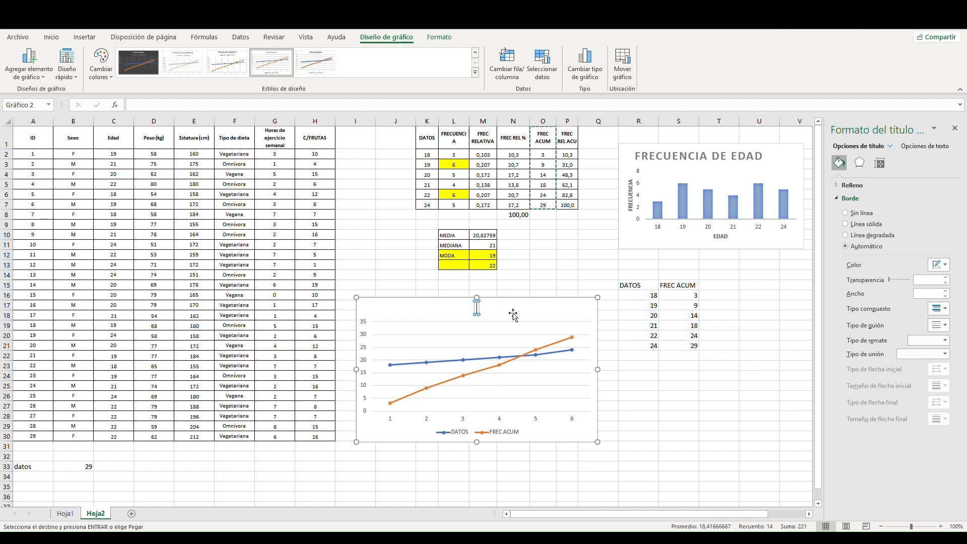
{"action": "type", "text": "Frecuencia acu"}
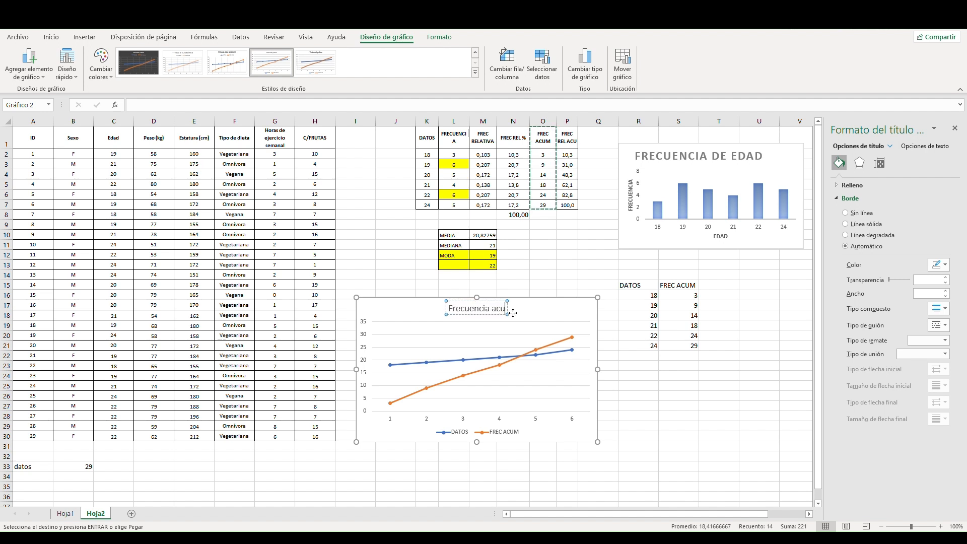
{"action": "type", "text": "mulada"}
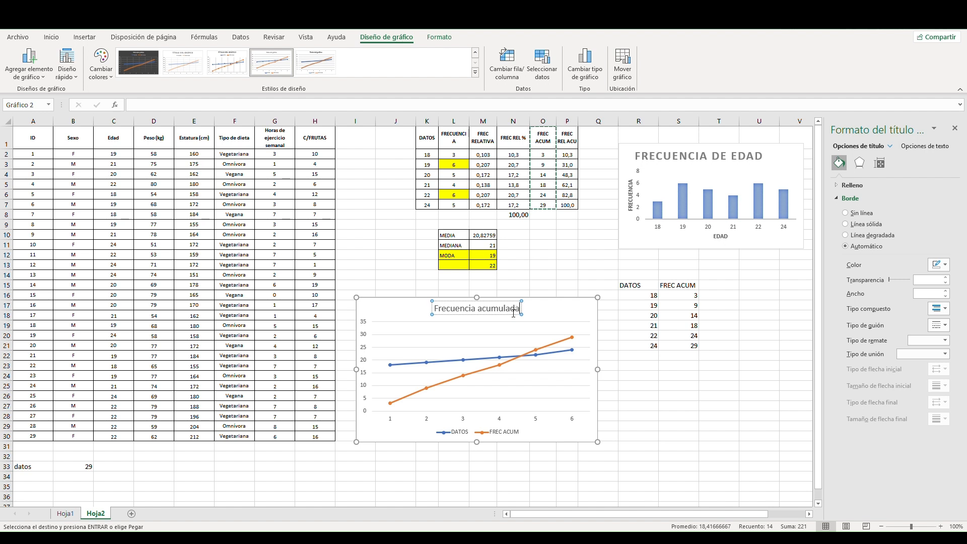
{"action": "left_click", "coordinate": [570, 313]}
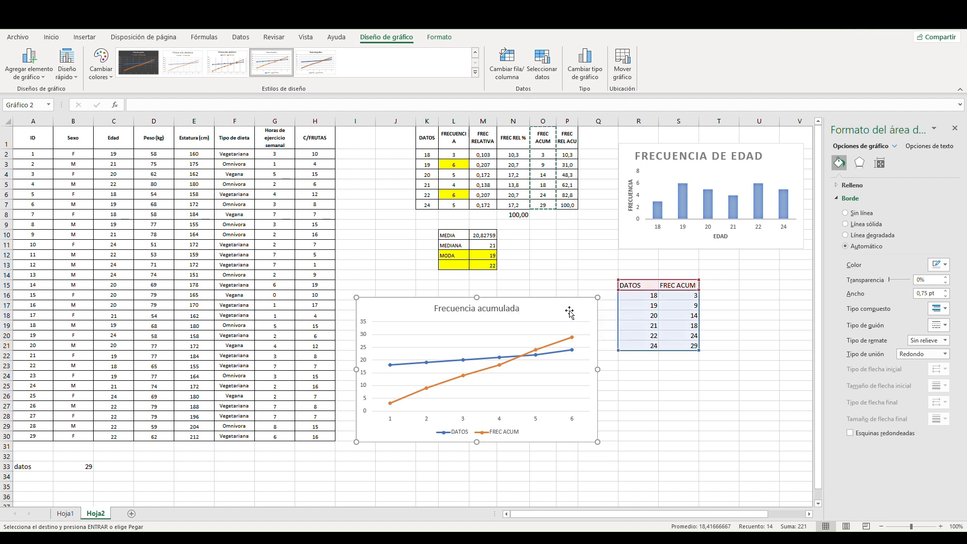
{"action": "left_click", "coordinate": [654, 384]}
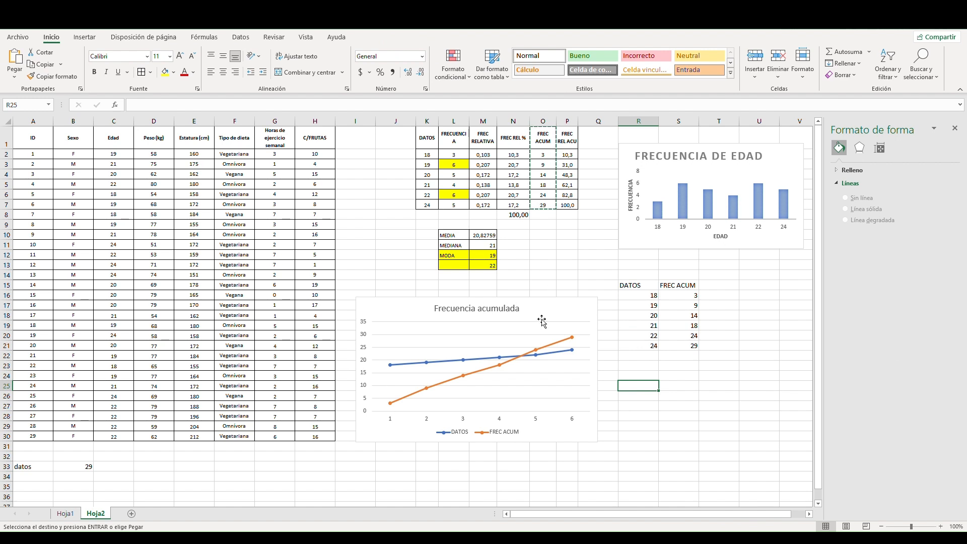
Move the Frecuencia acumulada chart directly under the age frequency chart and narrow it to span about columns R to V, rows 12 to 25.
{"action": "left_click", "coordinate": [577, 312]}
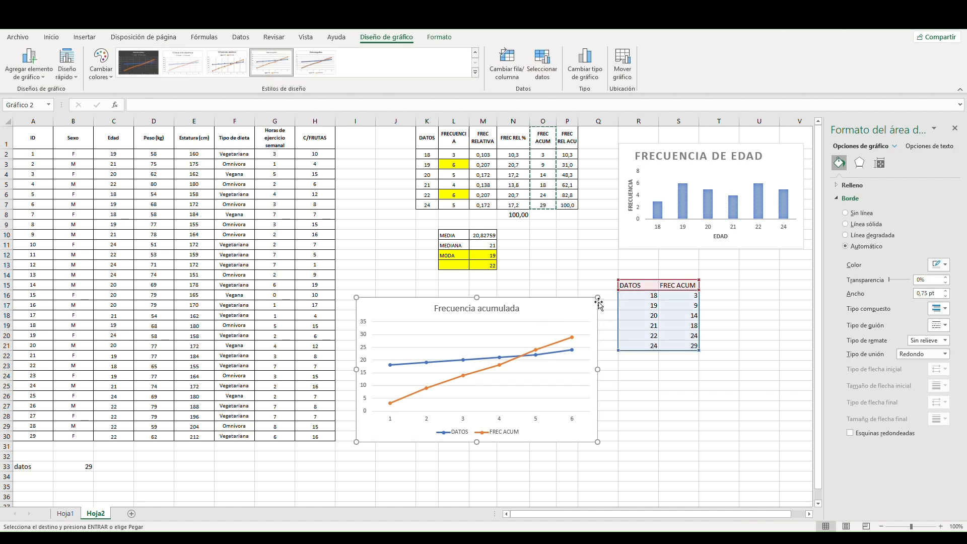
{"action": "left_click_drag", "start_coordinate": [533, 322], "coordinate": [705, 277]}
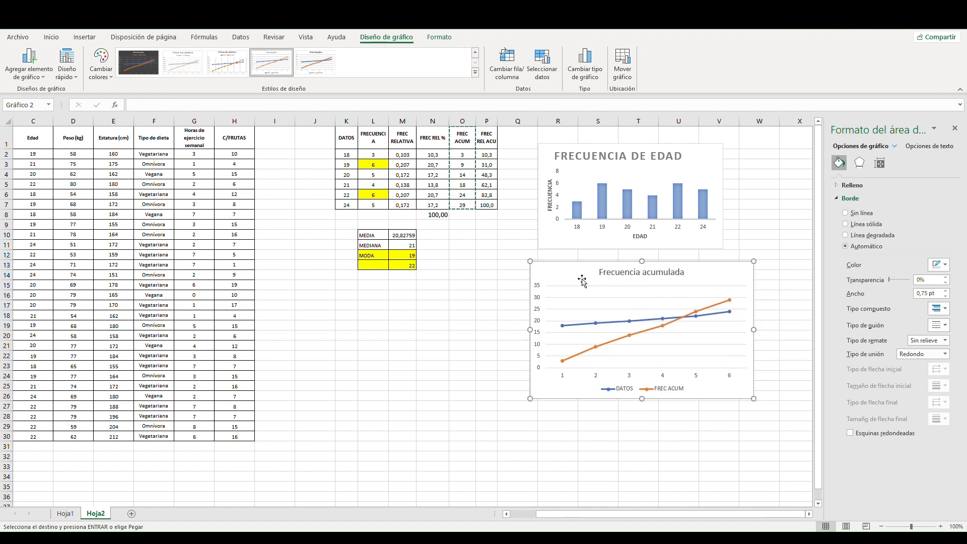
{"action": "left_click_drag", "start_coordinate": [583, 276], "coordinate": [585, 268]}
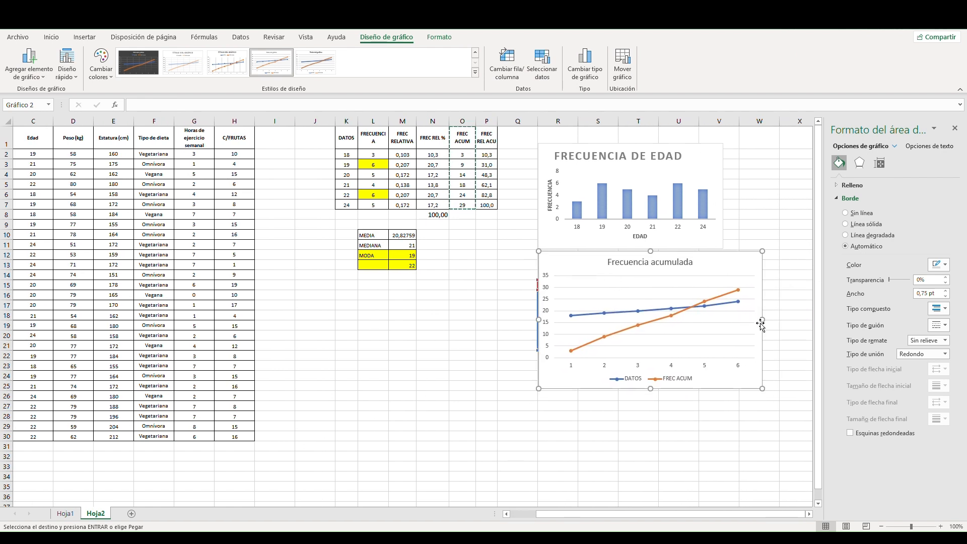
{"action": "left_click_drag", "start_coordinate": [769, 328], "coordinate": [734, 328]}
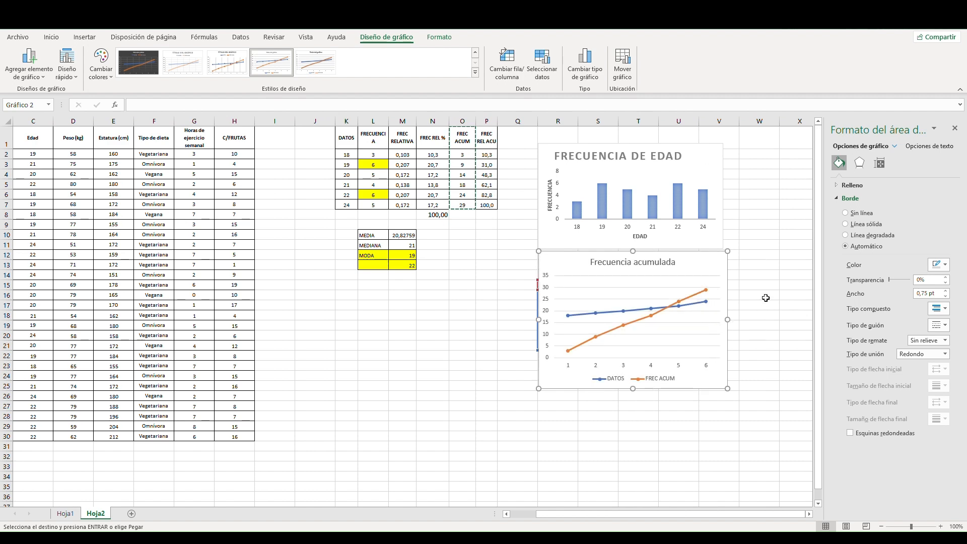
{"action": "left_click", "coordinate": [775, 315]}
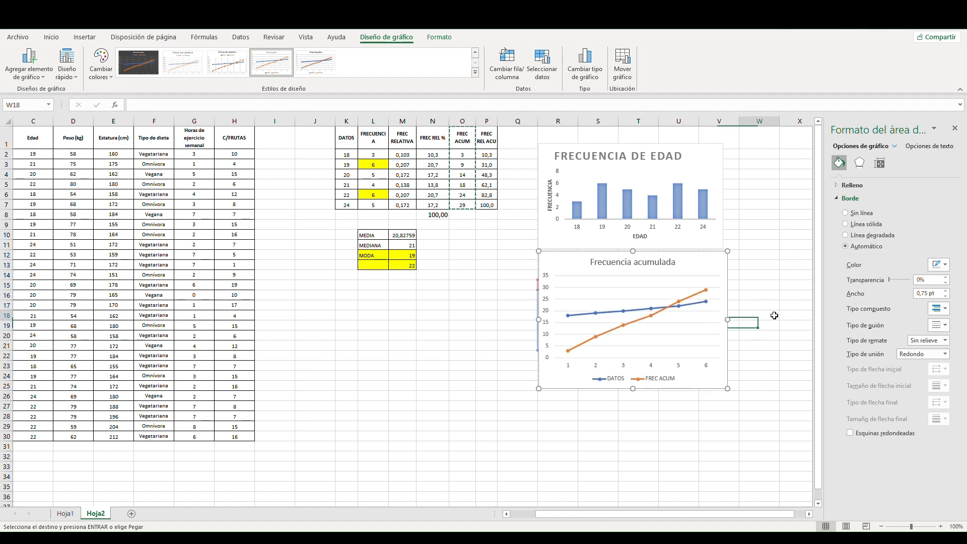
Examine the Frecuencia Relativa porcentual pie chart and the frequency table on Hoja1.
{"action": "left_click", "coordinate": [64, 514]}
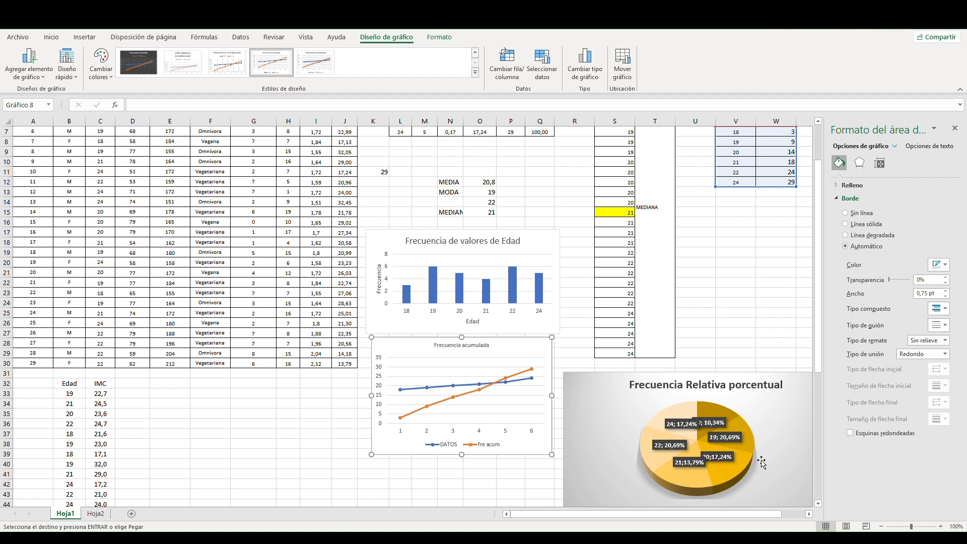
{"action": "left_click", "coordinate": [642, 419]}
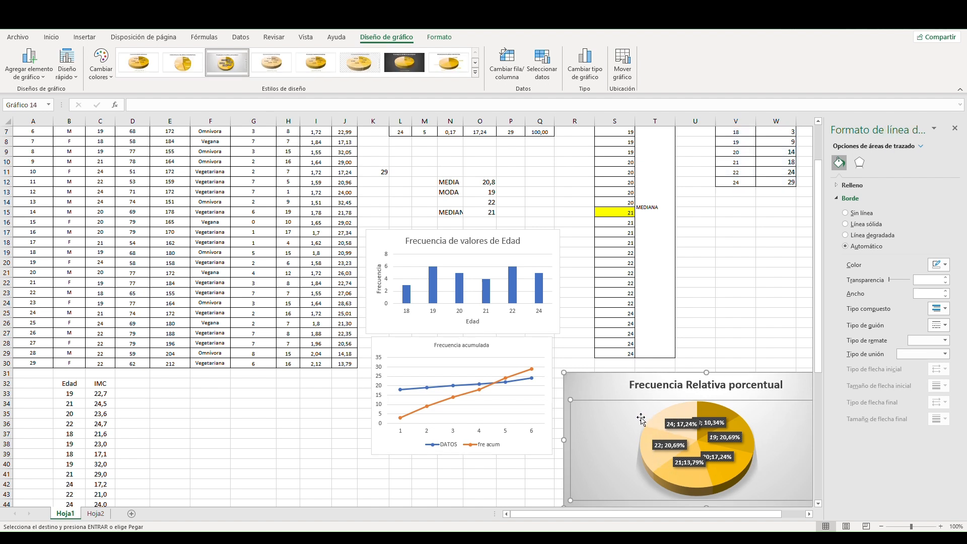
{"action": "scroll", "coordinate": [595, 391], "scroll_direction": "up", "scroll_amount": 1}
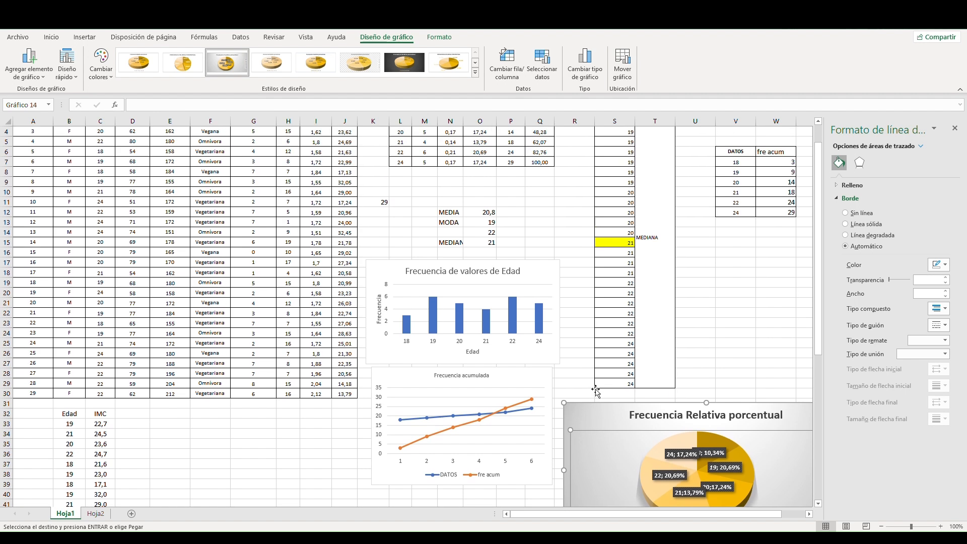
{"action": "scroll", "coordinate": [639, 431], "scroll_direction": "down", "scroll_amount": 4}
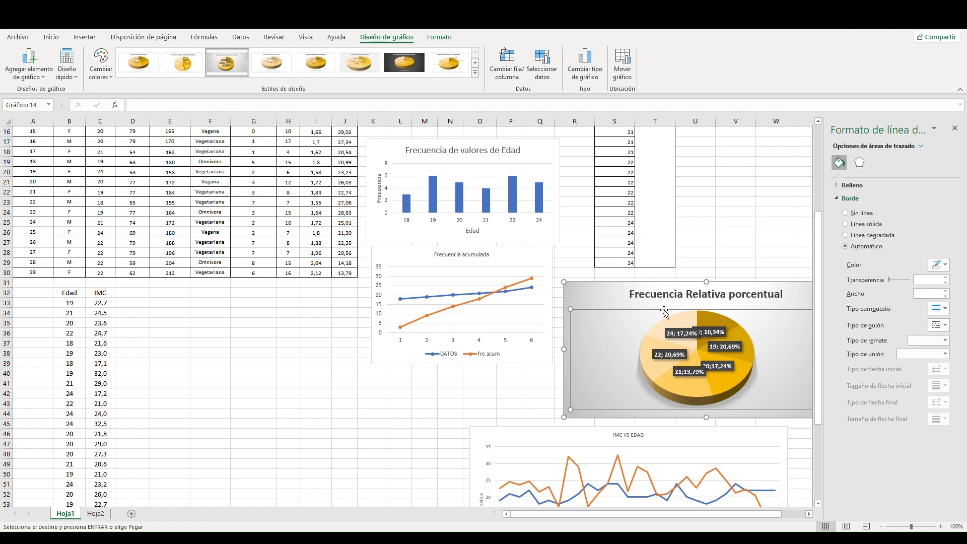
{"action": "left_click", "coordinate": [616, 306]}
{"action": "scroll", "coordinate": [616, 306], "scroll_direction": "up", "scroll_amount": 5}
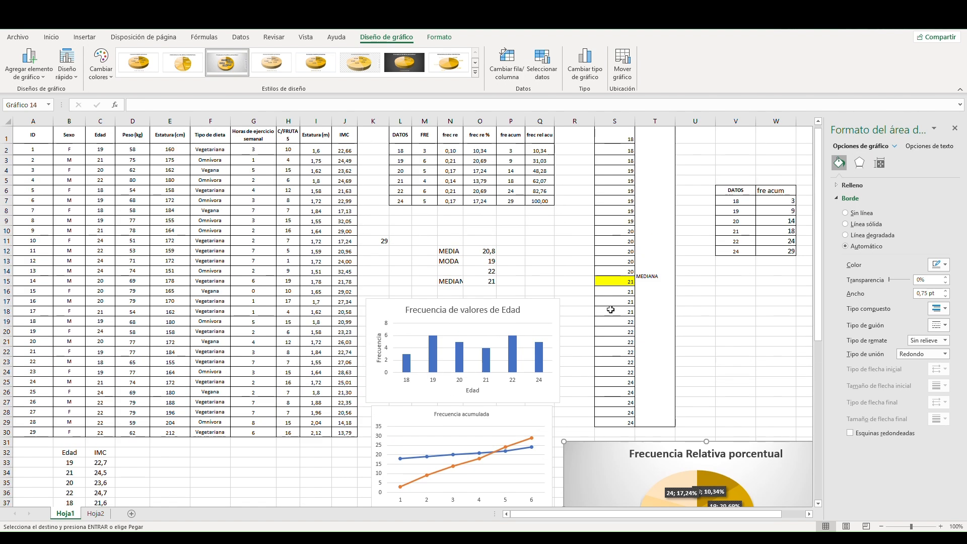
{"action": "scroll", "coordinate": [610, 309], "scroll_direction": "down", "scroll_amount": 3}
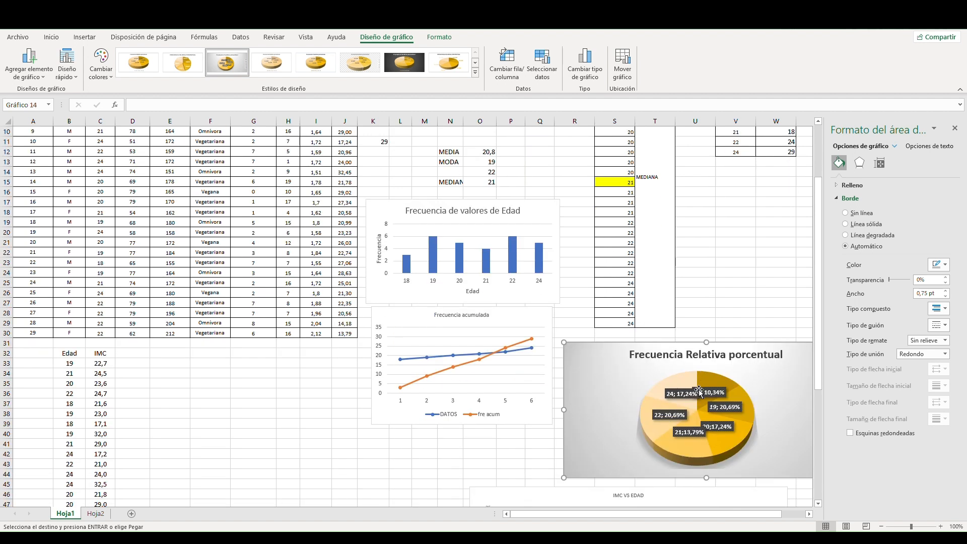
{"action": "scroll", "coordinate": [688, 381], "scroll_direction": "up", "scroll_amount": 3}
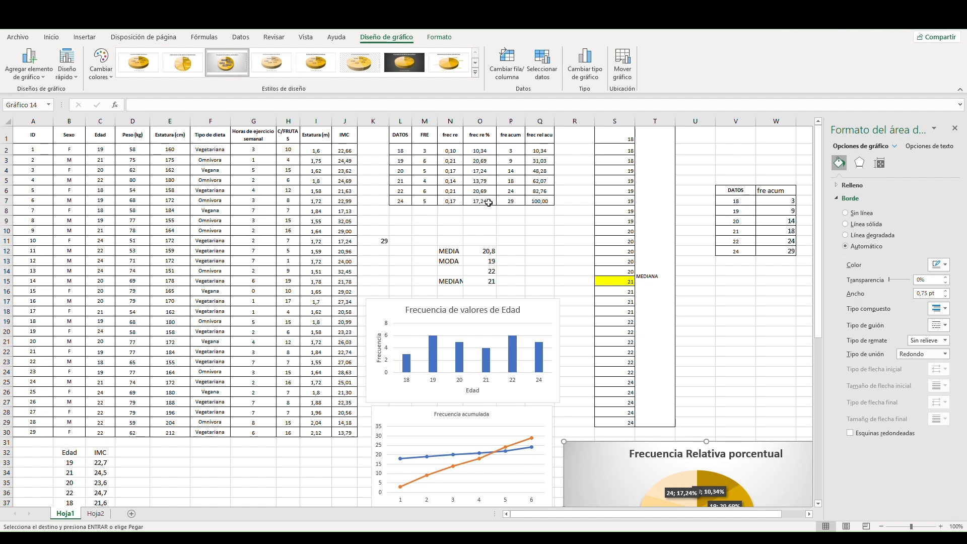
{"action": "scroll", "coordinate": [488, 203], "scroll_direction": "down", "scroll_amount": 1}
{"action": "scroll", "coordinate": [481, 182], "scroll_direction": "up", "scroll_amount": 1}
Copy the DATOS values K1:K7 on Hoja2 to J18:J24.
{"action": "left_click", "coordinate": [95, 513]}
{"action": "left_click_drag", "start_coordinate": [348, 132], "coordinate": [352, 200]}
{"action": "key", "text": "ctrl+c"}
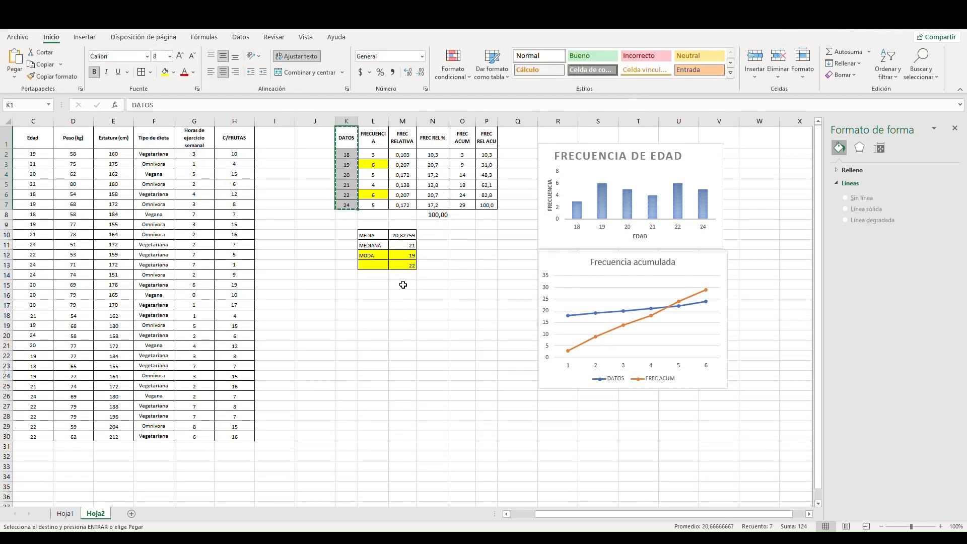
{"action": "scroll", "coordinate": [400, 277], "scroll_direction": "down", "scroll_amount": 1}
{"action": "left_click", "coordinate": [319, 274]}
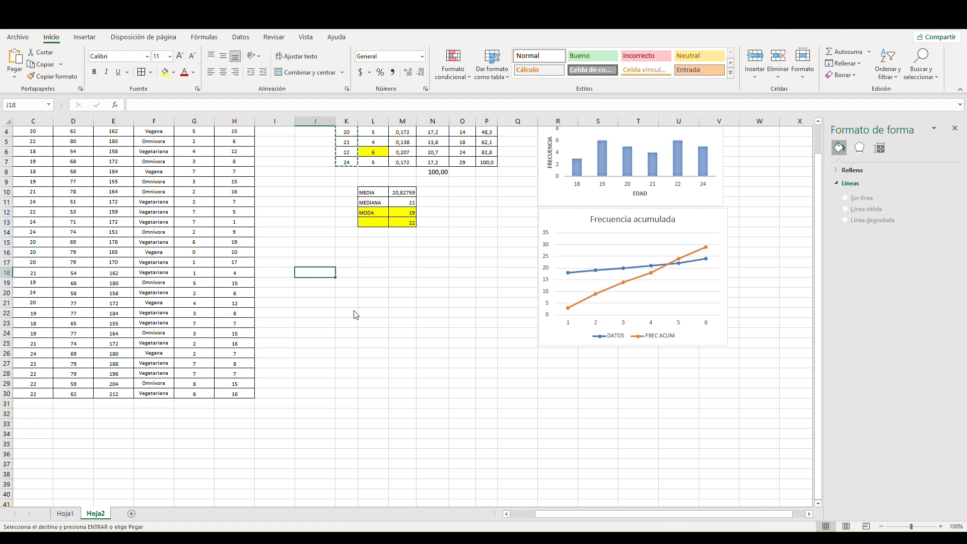
{"action": "key", "text": "ctrl+v"}
{"action": "left_click", "coordinate": [371, 273]}
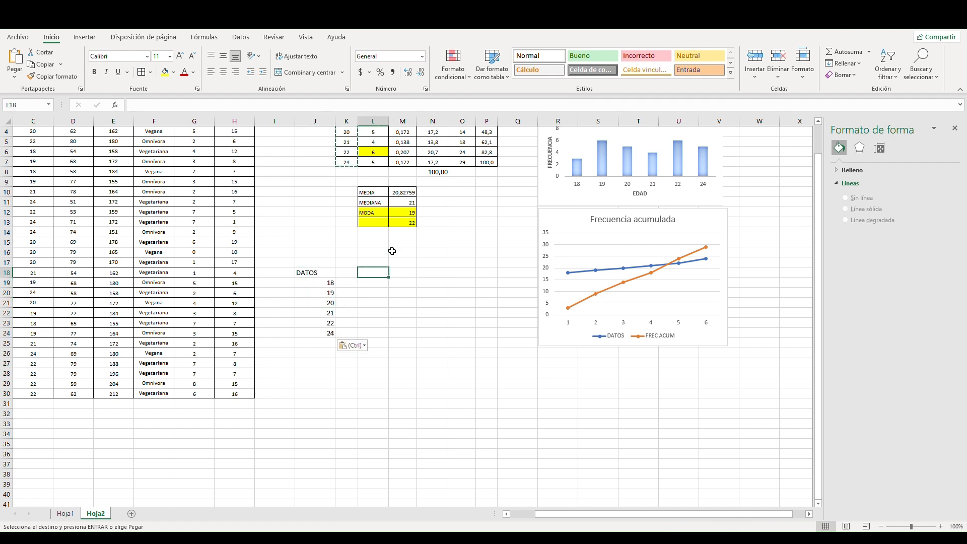
Copy the FREC REL % values N1:N7 to K18:K24, next to the new DATOS column.
{"action": "scroll", "coordinate": [403, 227], "scroll_direction": "up", "scroll_amount": 1}
{"action": "left_click", "coordinate": [436, 145]}
{"action": "left_click_drag", "start_coordinate": [436, 144], "coordinate": [455, 214]}
{"action": "key", "text": "ctrl+c"}
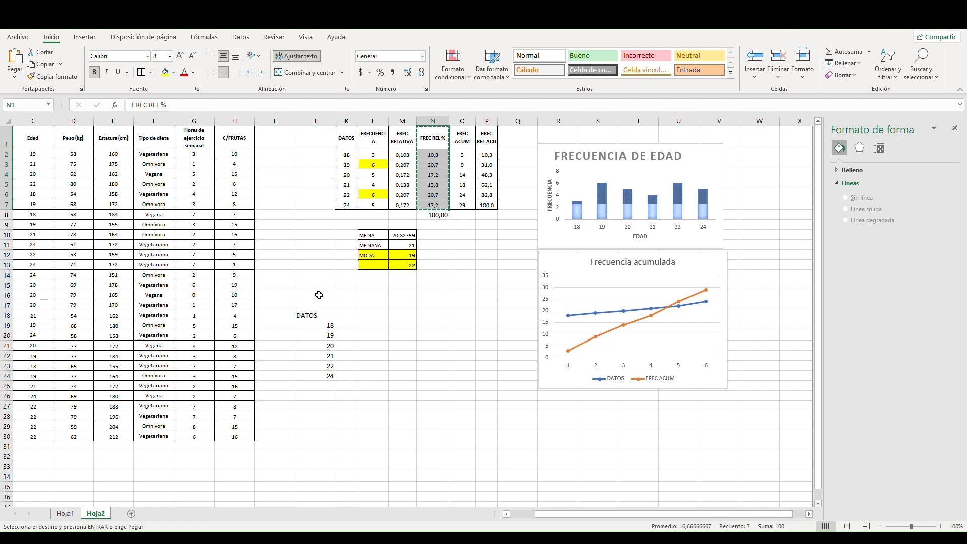
{"action": "left_click", "coordinate": [351, 319]}
{"action": "key", "text": "ctrl+v"}
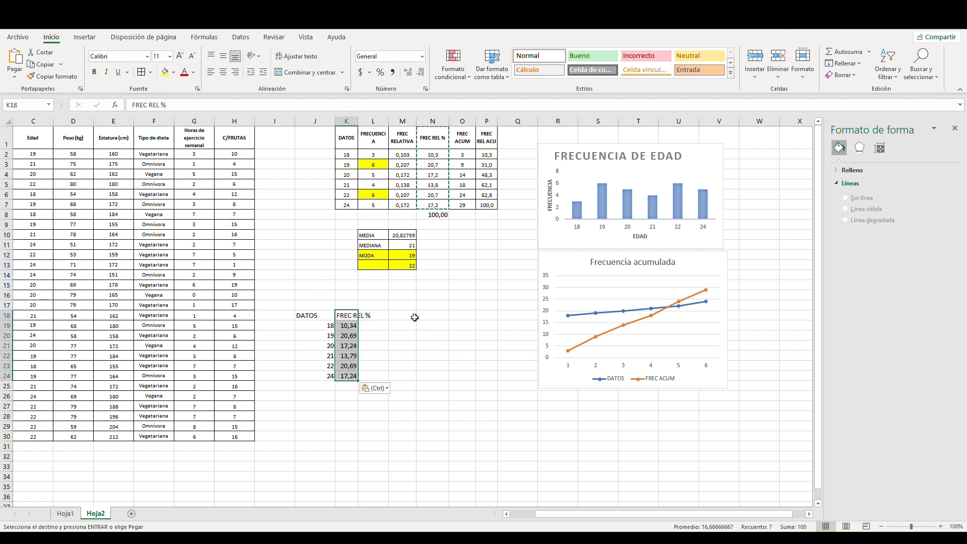
{"action": "left_click", "coordinate": [425, 335]}
Insert a 3D pie chart from J18:K24 in the third chart style and move it to about columns N to T, rows 14 to 27.
{"action": "left_click_drag", "start_coordinate": [323, 316], "coordinate": [350, 382]}
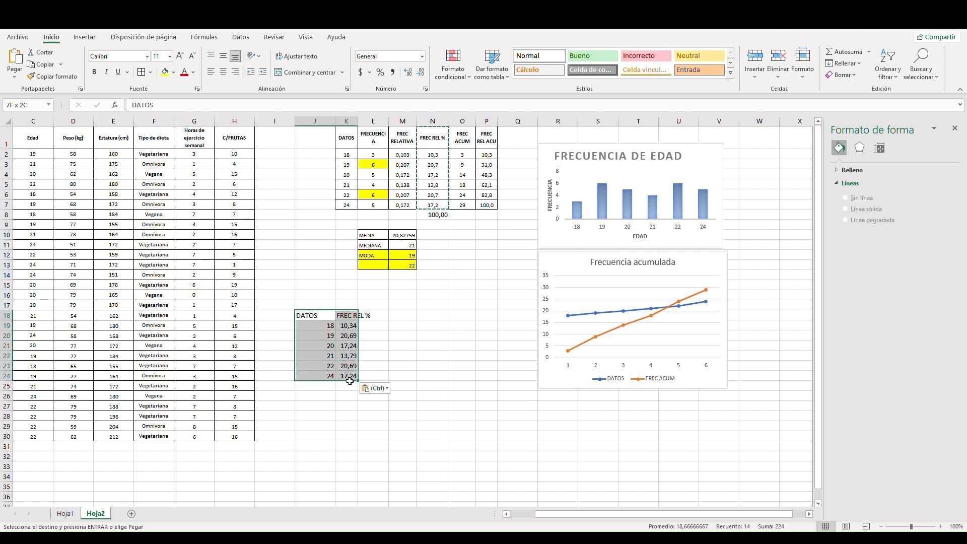
{"action": "left_click", "coordinate": [85, 37]}
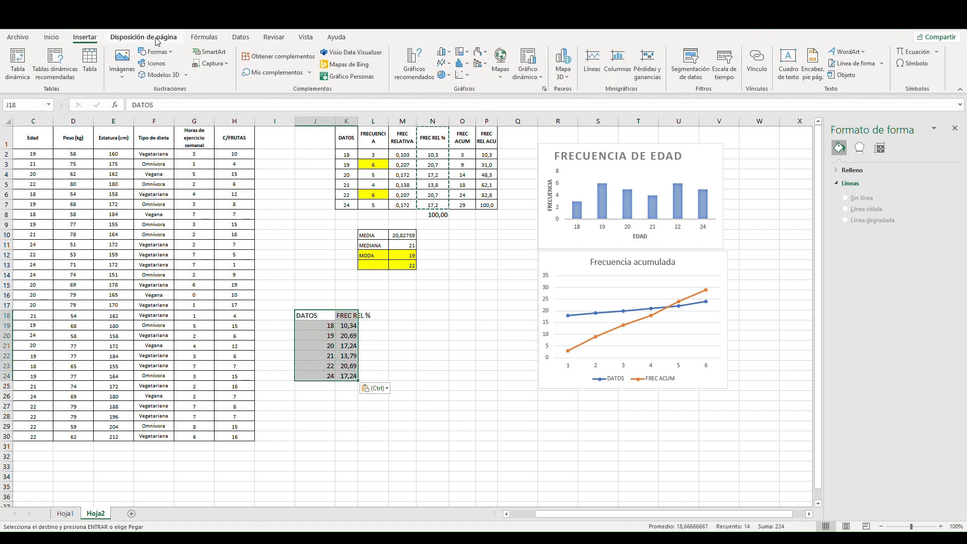
{"action": "left_click", "coordinate": [446, 75]}
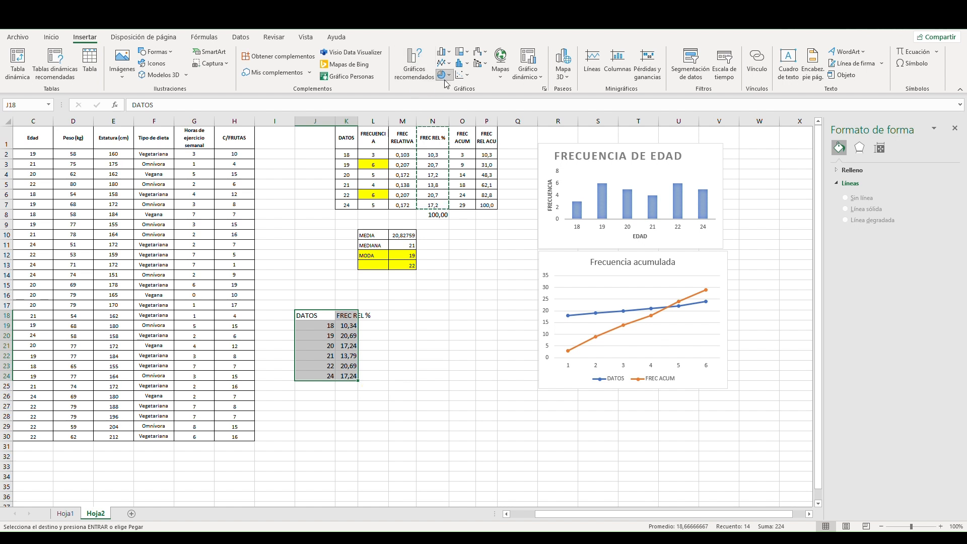
{"action": "left_click", "coordinate": [455, 137]}
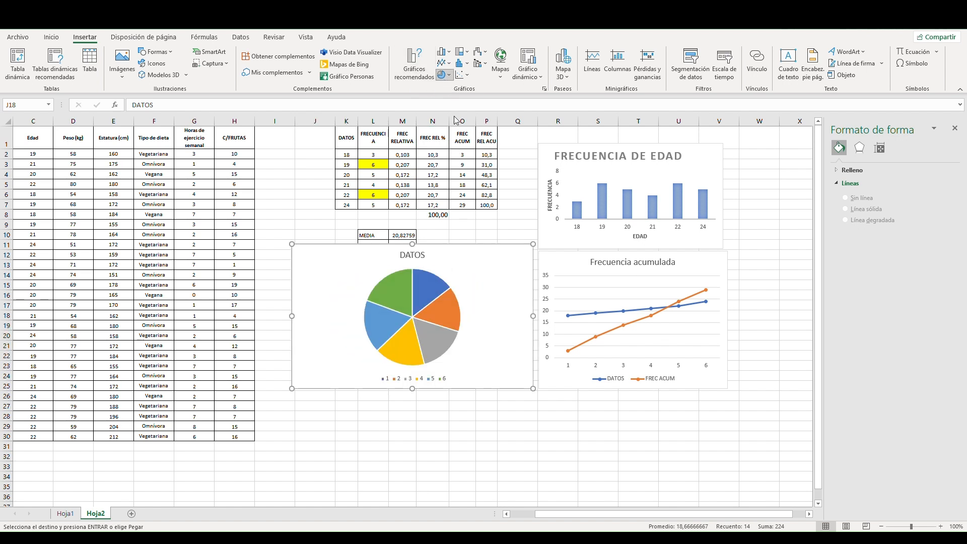
{"action": "left_click", "coordinate": [456, 161]}
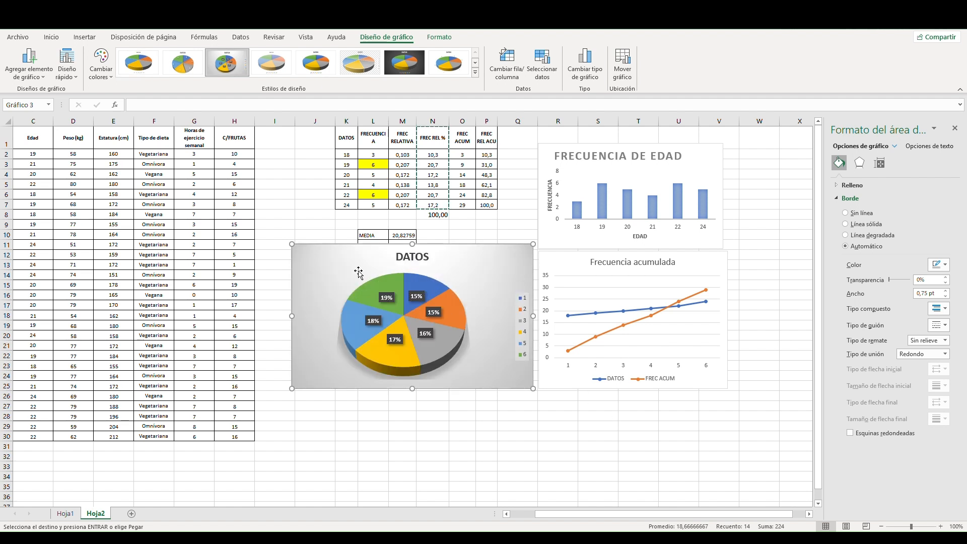
{"action": "left_click", "coordinate": [489, 288]}
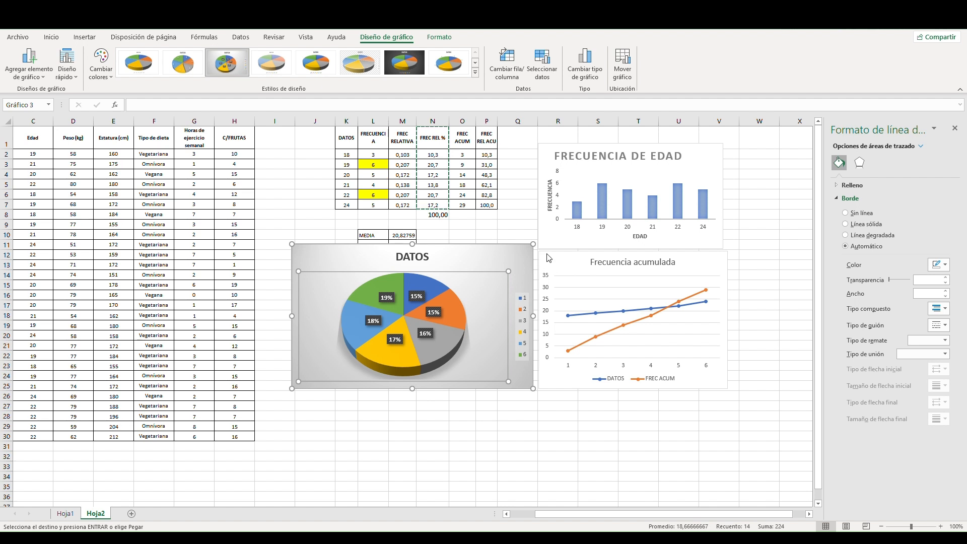
{"action": "left_click_drag", "start_coordinate": [450, 262], "coordinate": [571, 285]}
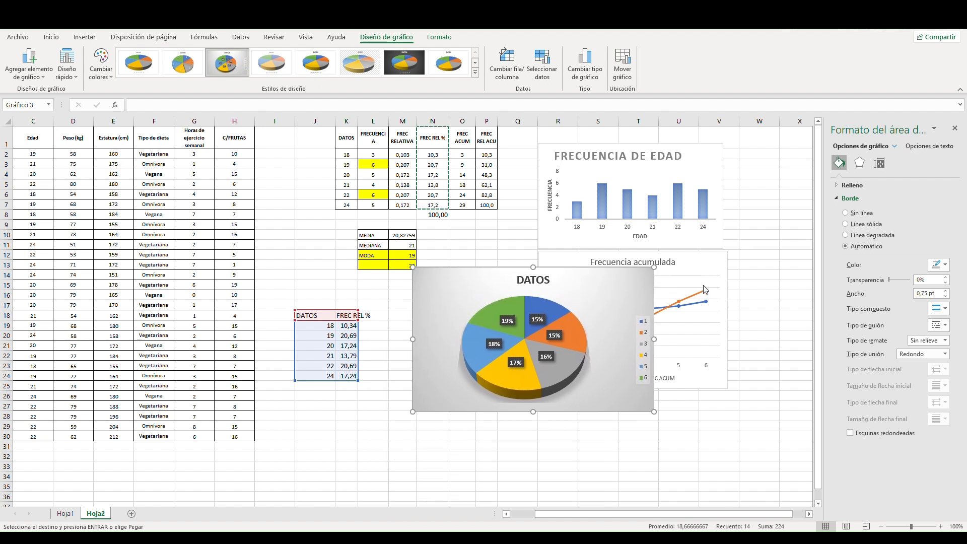
Set the DATOS pie chart's data labels to callouts showing category name and percentage outside the slices.
{"action": "left_click", "coordinate": [744, 301]}
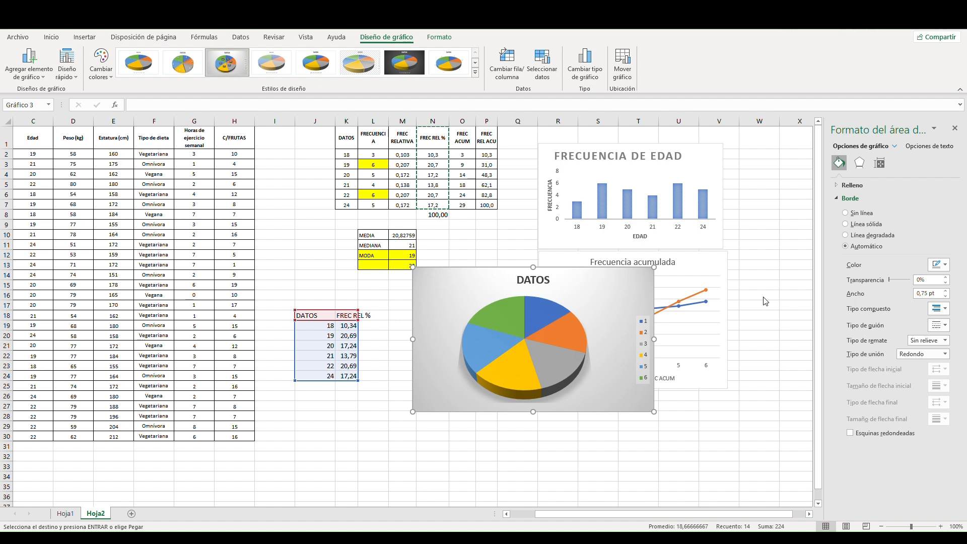
{"action": "left_click", "coordinate": [693, 297]}
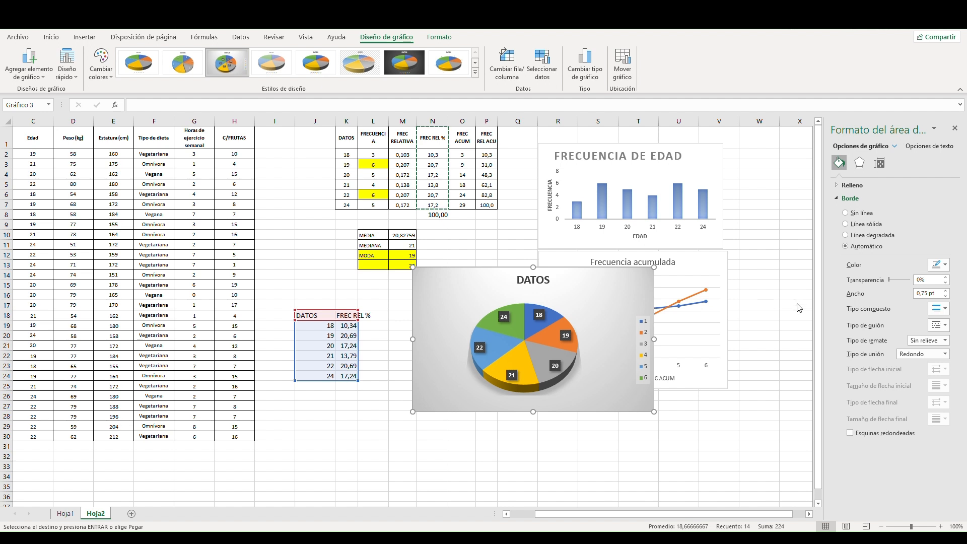
{"action": "left_click", "coordinate": [807, 348]}
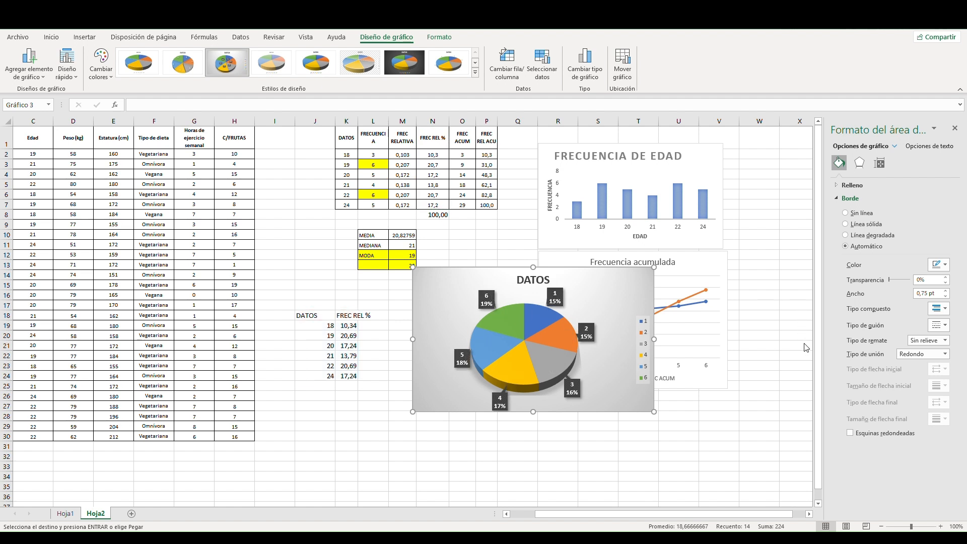
{"action": "left_click", "coordinate": [612, 309]}
{"action": "left_click", "coordinate": [605, 291]}
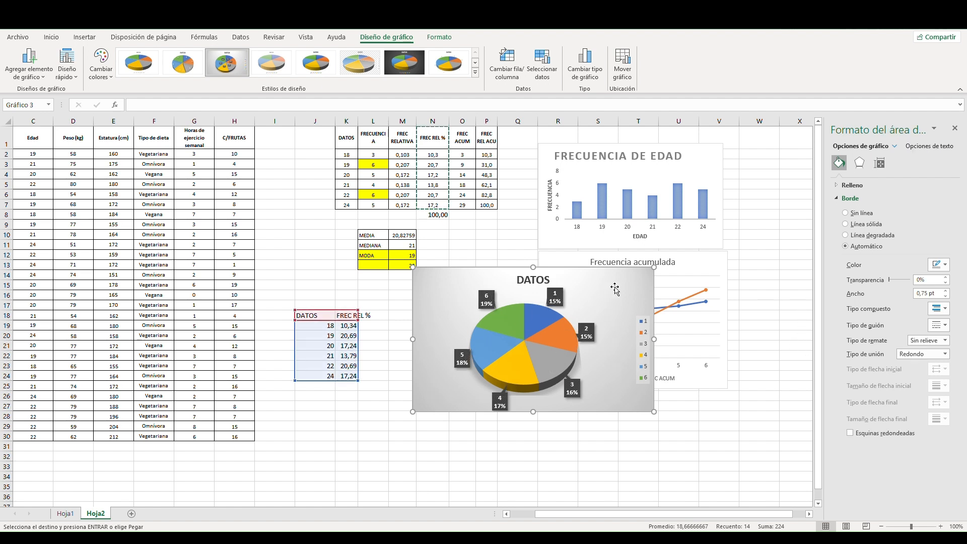
{"action": "left_click", "coordinate": [796, 266]}
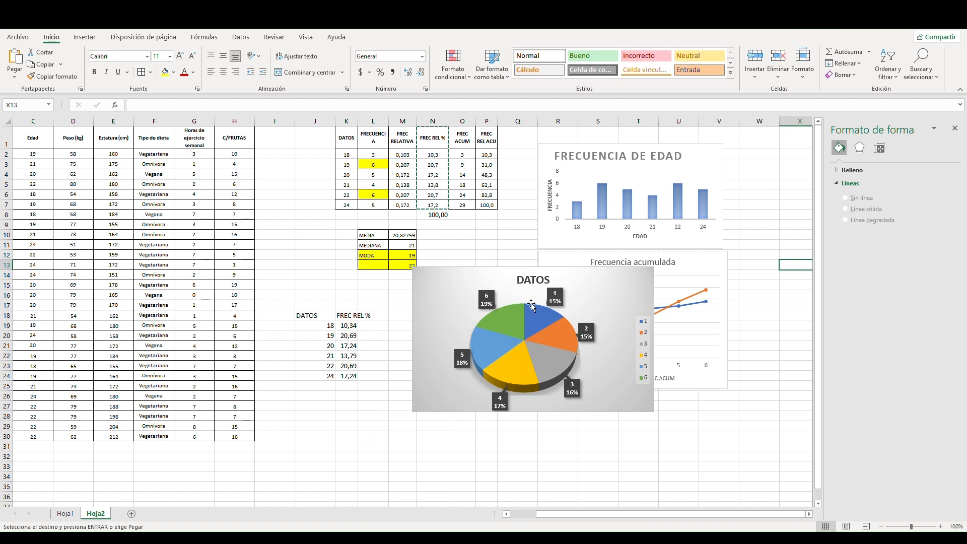
Change the blue slice's data label on the pie chart to 18 and 10,34%.
{"action": "left_click", "coordinate": [557, 303]}
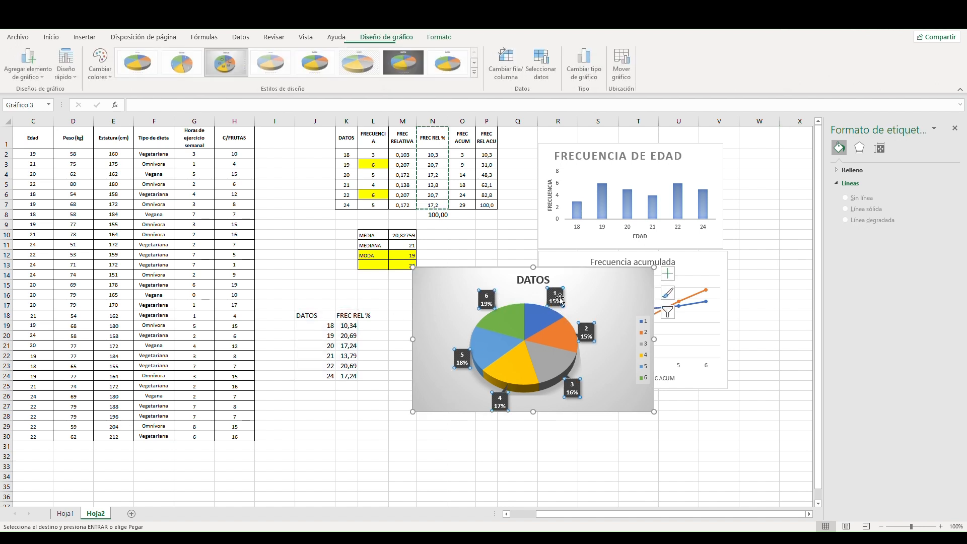
{"action": "left_click", "coordinate": [338, 328]}
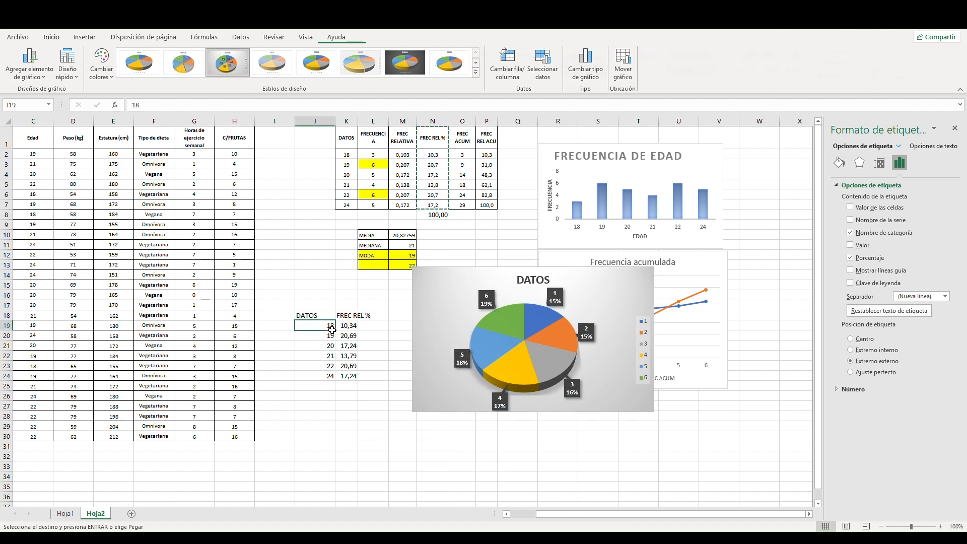
{"action": "left_click", "coordinate": [571, 305]}
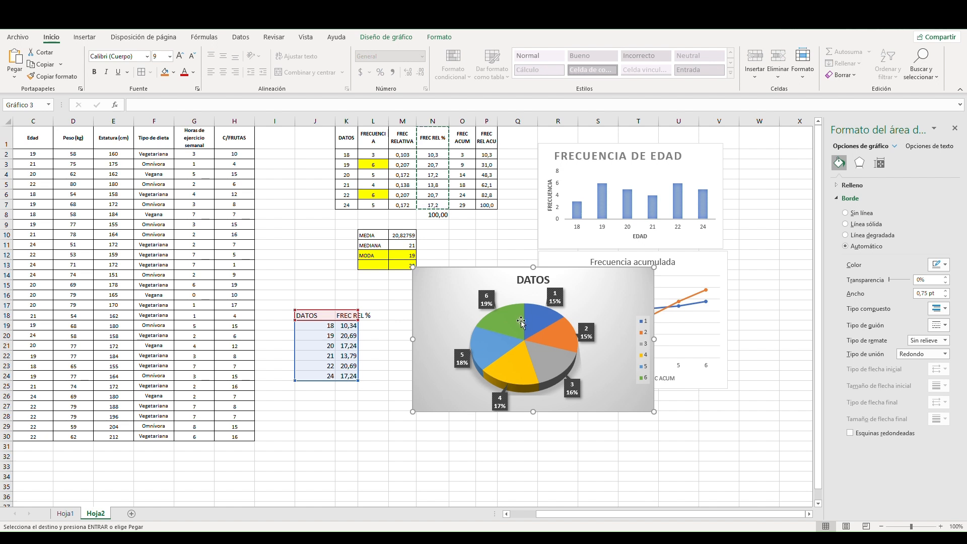
{"action": "left_click", "coordinate": [560, 301]}
{"action": "left_click", "coordinate": [559, 300]}
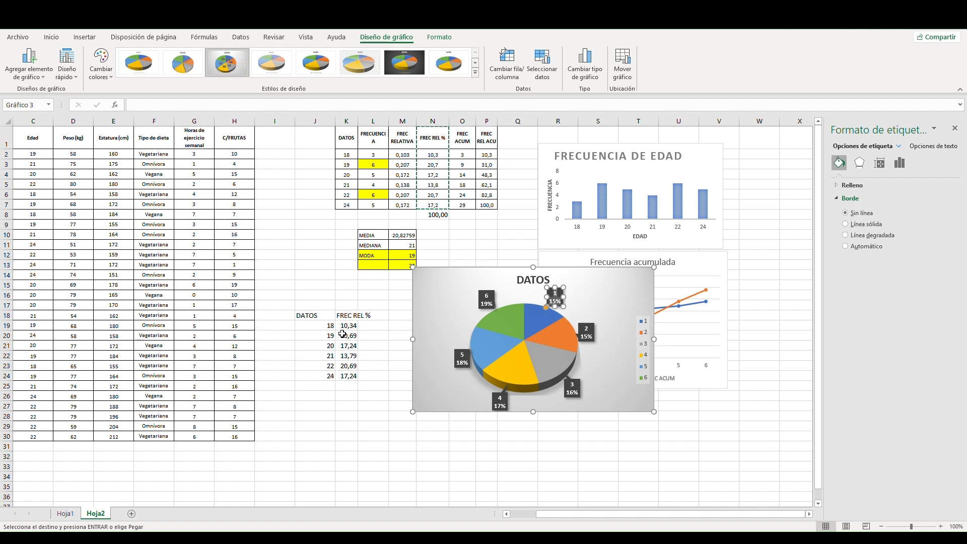
{"action": "type", "text": "8"}
{"action": "key", "text": "BackSpace"}
{"action": "key", "text": "BackSpace"}
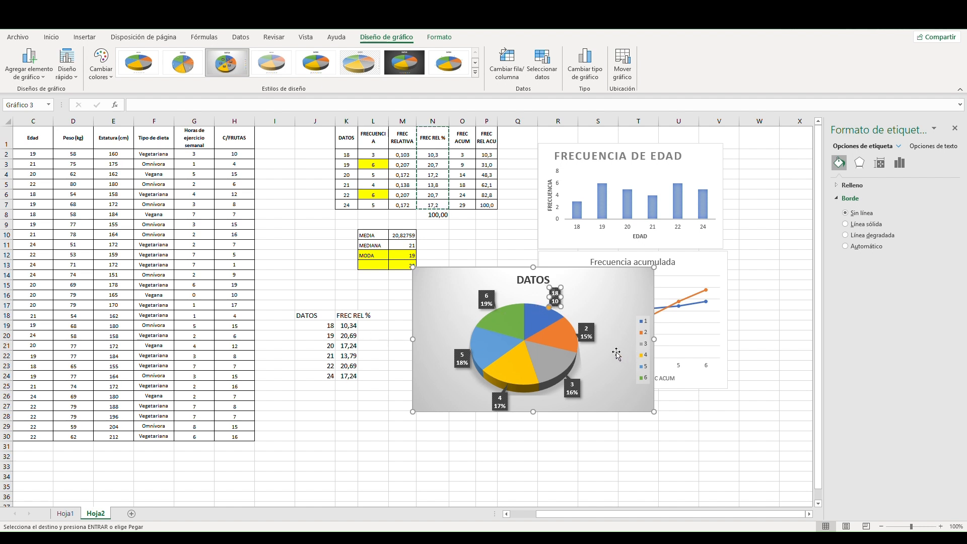
{"action": "type", "text": "0,34"}
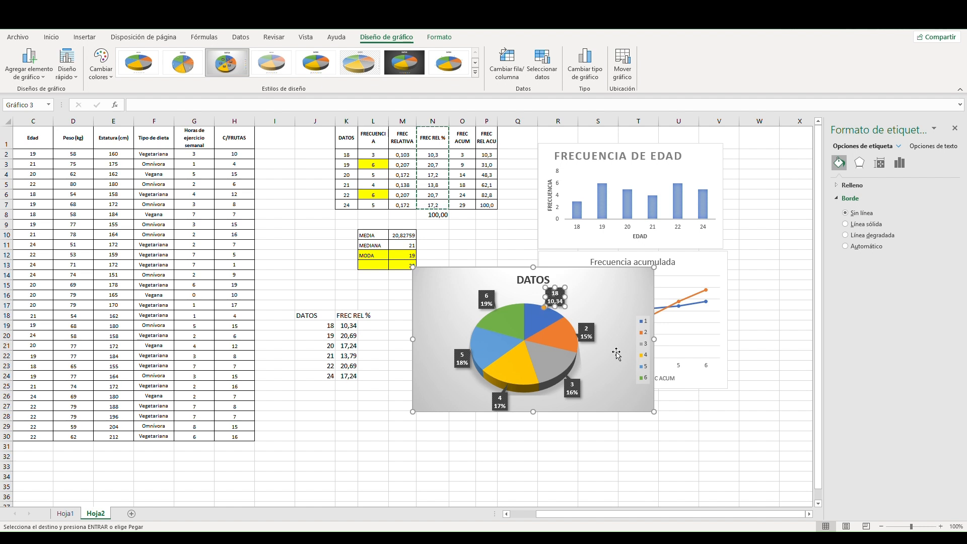
{"action": "type", "text": "%"}
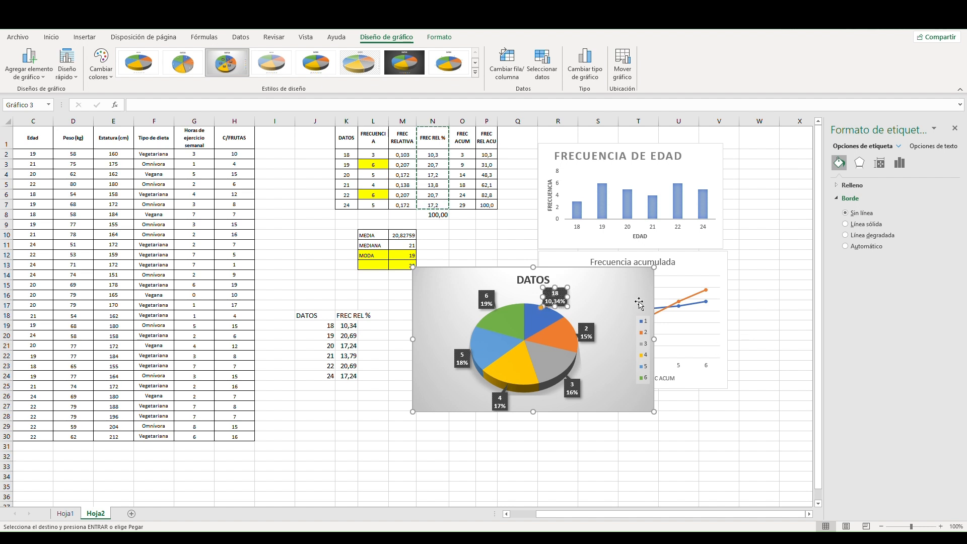
{"action": "left_click", "coordinate": [640, 304]}
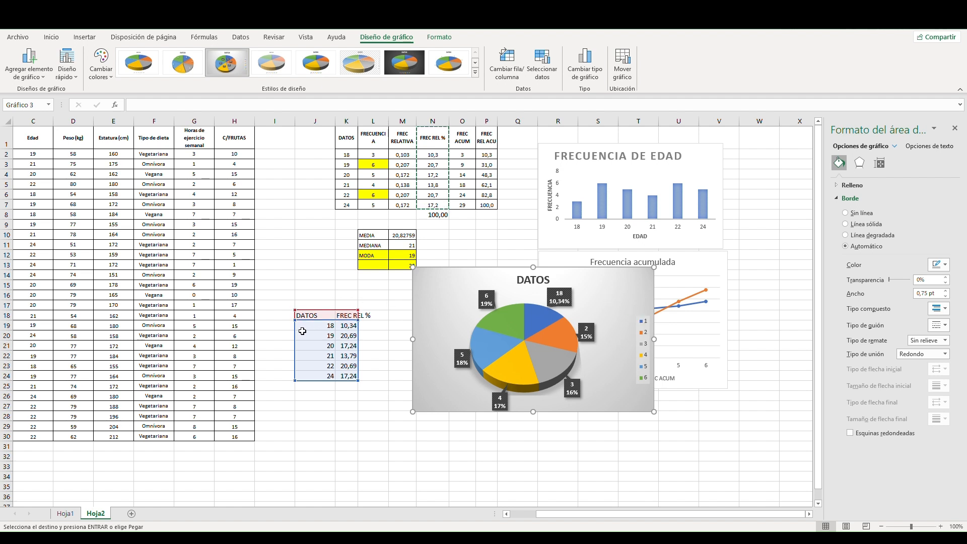
Number the rows beside the copied DATOS values by entering 1 to 6 in I19:I24.
{"action": "left_click", "coordinate": [284, 328]}
{"action": "type", "text": "1"}
{"action": "key", "text": "Return"}
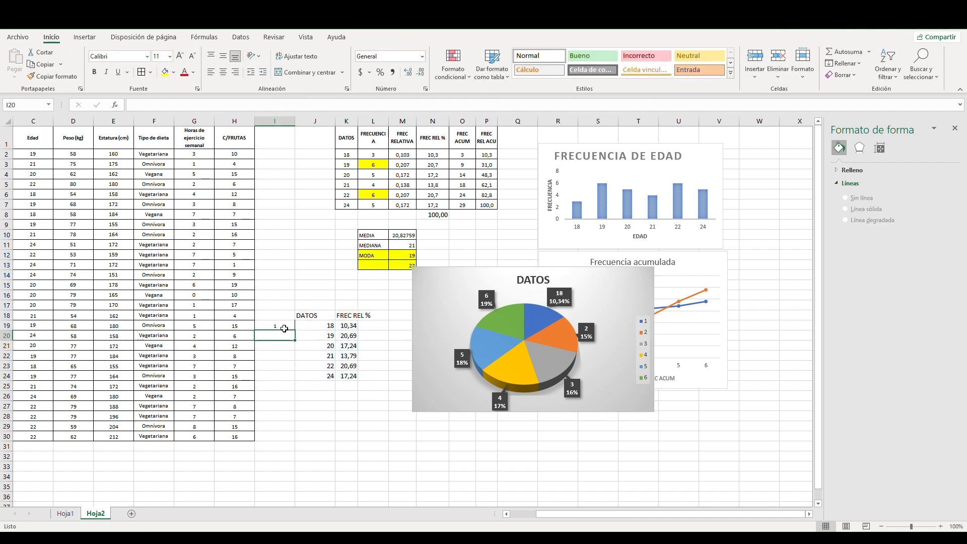
{"action": "type", "text": "2"}
{"action": "key", "text": "Return"}
{"action": "type", "text": "3"}
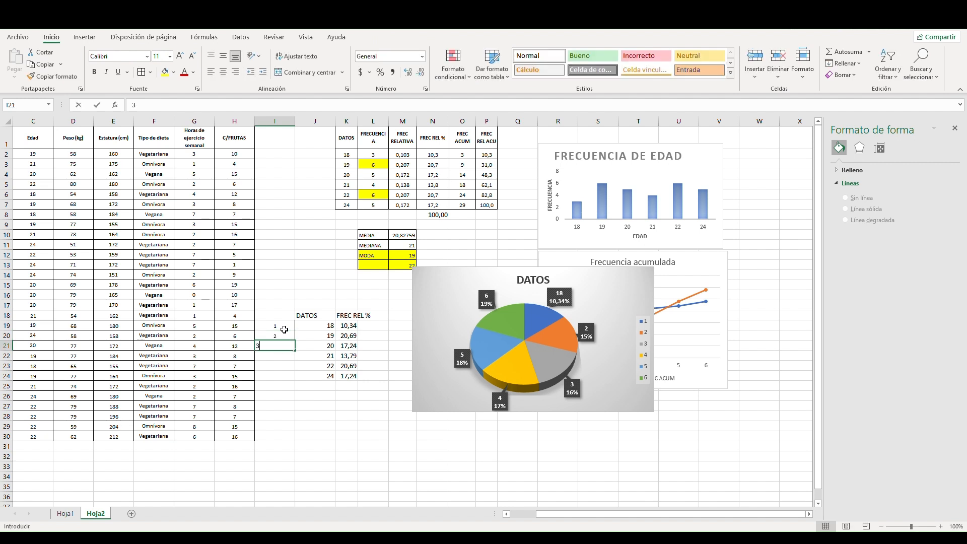
{"action": "key", "text": "Return"}
{"action": "type", "text": "4"}
{"action": "key", "text": "Return"}
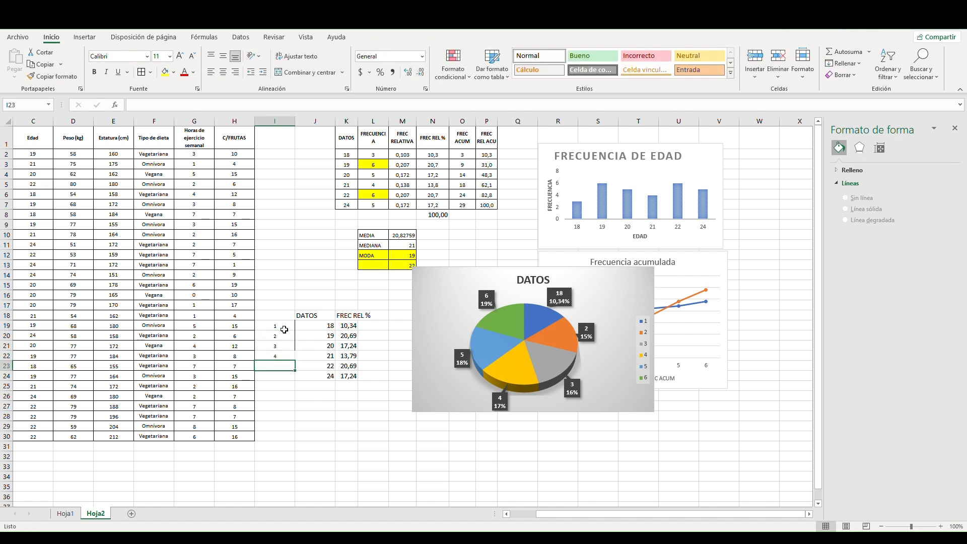
{"action": "type", "text": "5"}
{"action": "key", "text": "Return"}
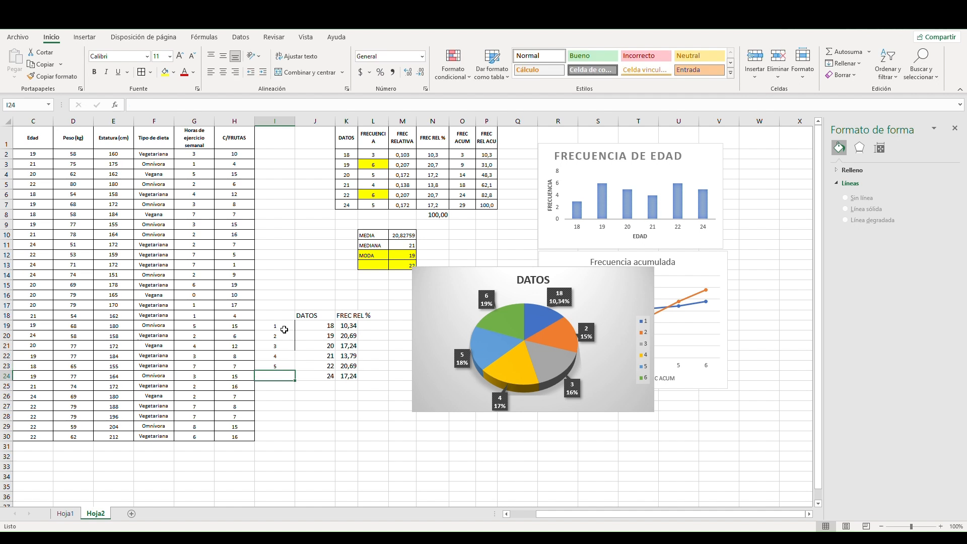
{"action": "type", "text": "6"}
{"action": "key", "text": "Tab"}
{"action": "key", "text": "Up"}
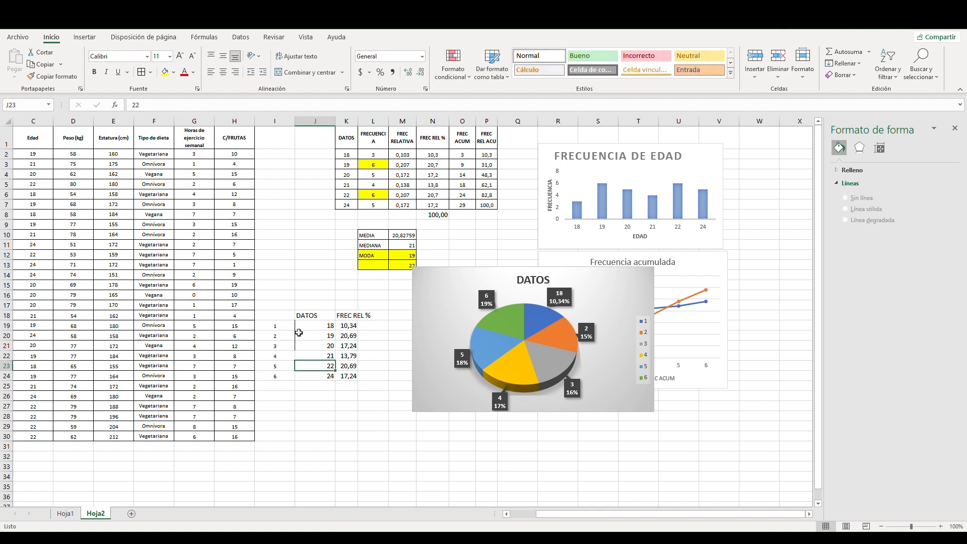
Compare the row numbering with the DATOS values, then change the orange slice's data label to 19 and 20,69%.
{"action": "left_click", "coordinate": [284, 319]}
{"action": "left_click", "coordinate": [283, 325]}
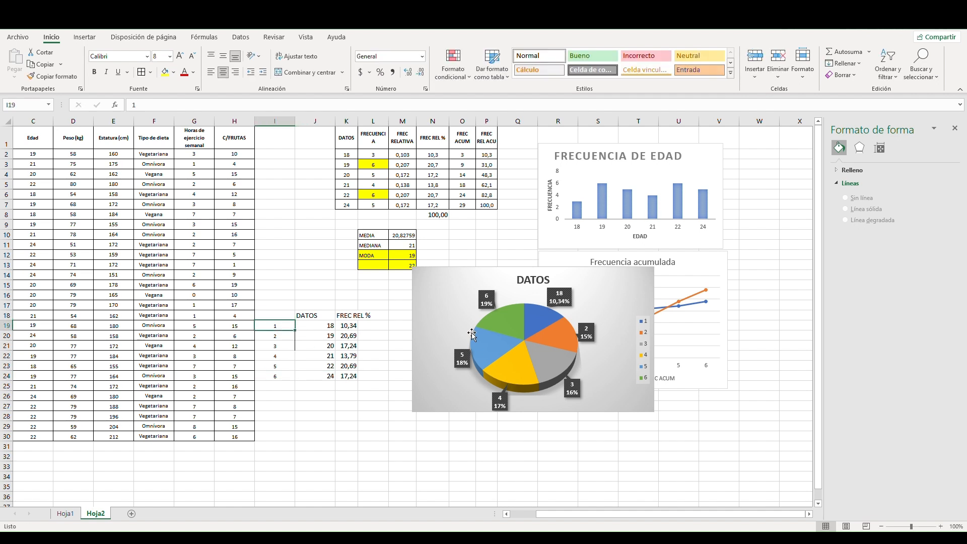
{"action": "left_click", "coordinate": [319, 336]}
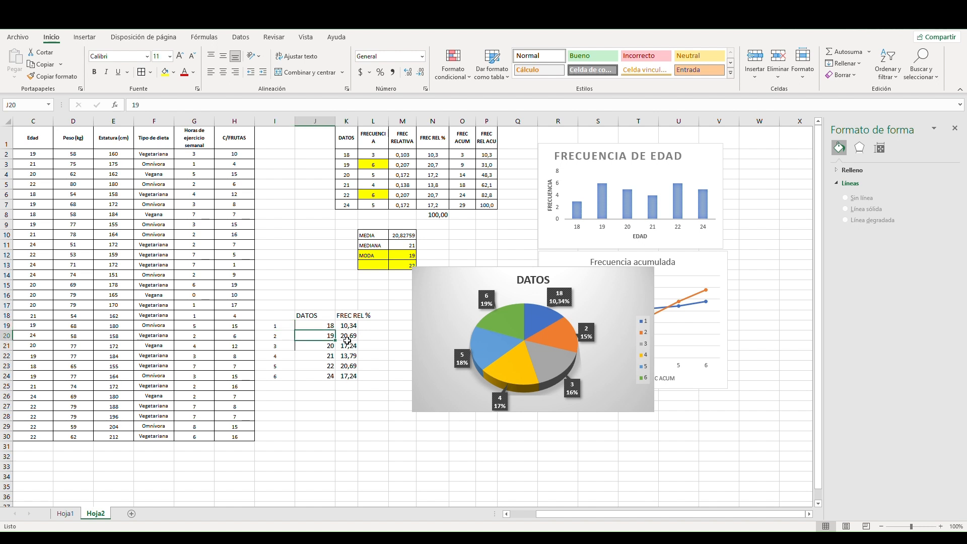
{"action": "double_click", "coordinate": [587, 337]}
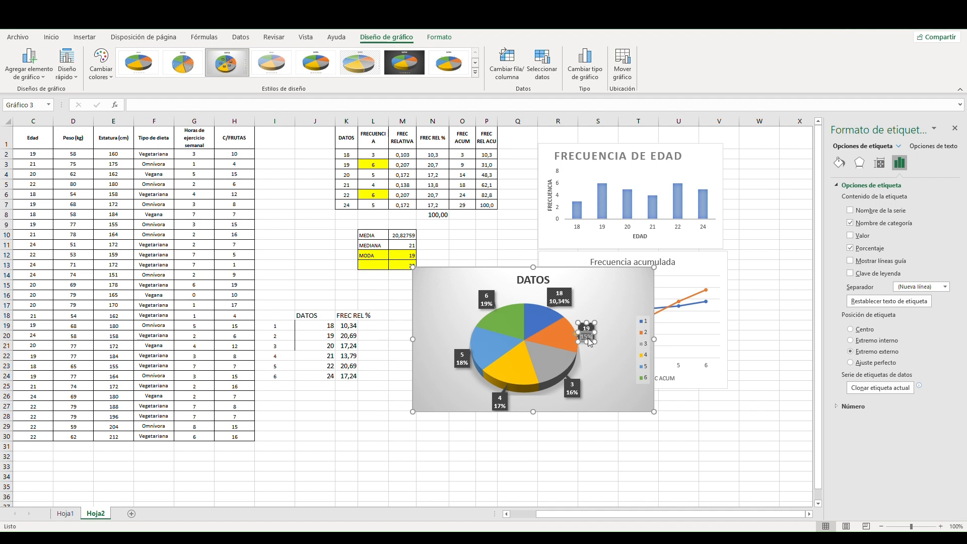
{"action": "type", "text": "20,69"}
{"action": "left_click", "coordinate": [603, 352]}
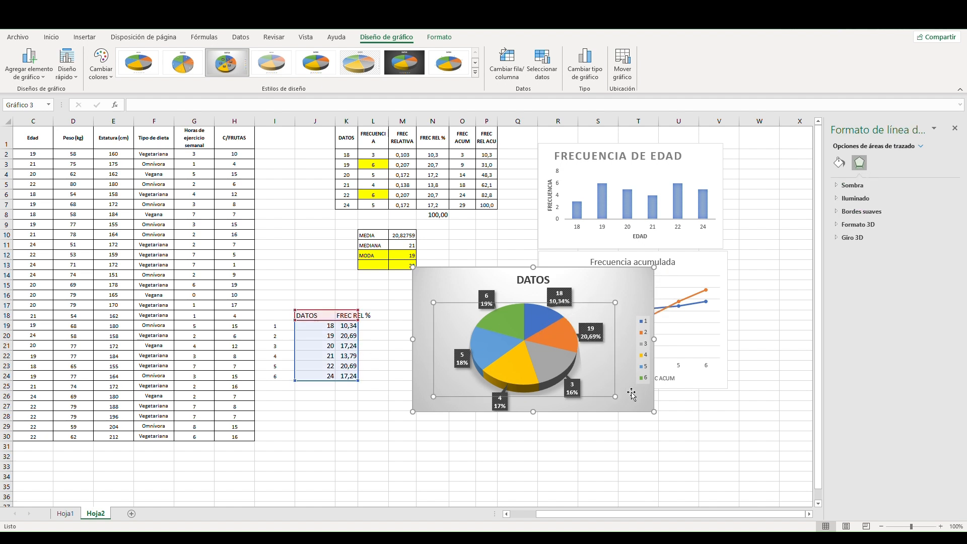
Change the grey slice's data label on the pie chart to 20 and 17,24%.
{"action": "left_click", "coordinate": [577, 398]}
{"action": "left_click", "coordinate": [578, 397]}
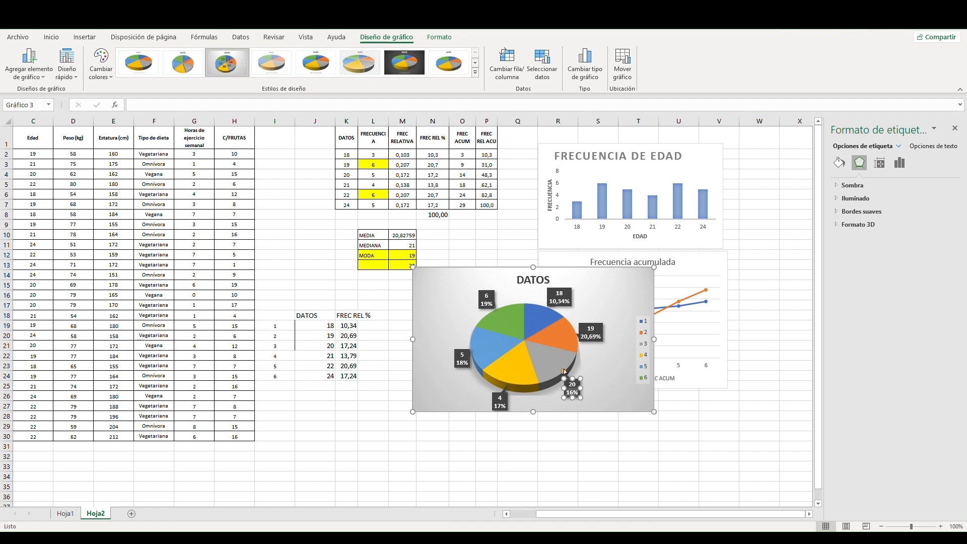
{"action": "left_click", "coordinate": [575, 395]}
{"action": "type", "text": "17,24%"}
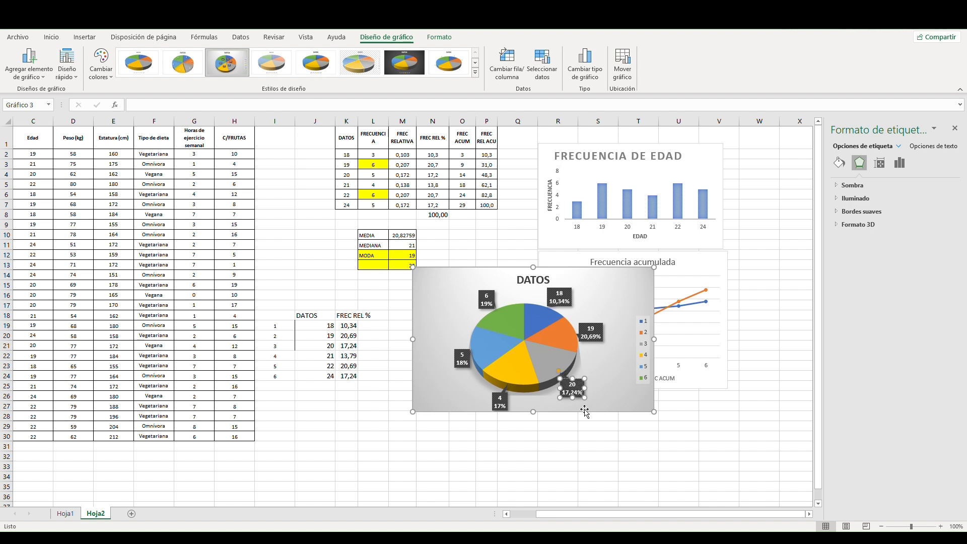
{"action": "left_click", "coordinate": [614, 395]}
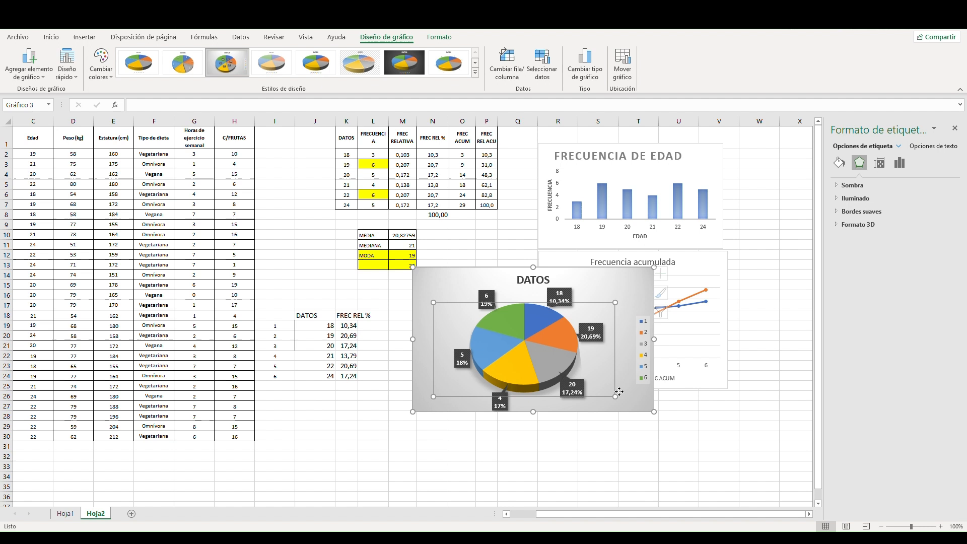
Change the yellow slice's data label on the pie chart to 21 and 13,79%.
{"action": "left_click", "coordinate": [508, 411]}
{"action": "left_click", "coordinate": [508, 411]}
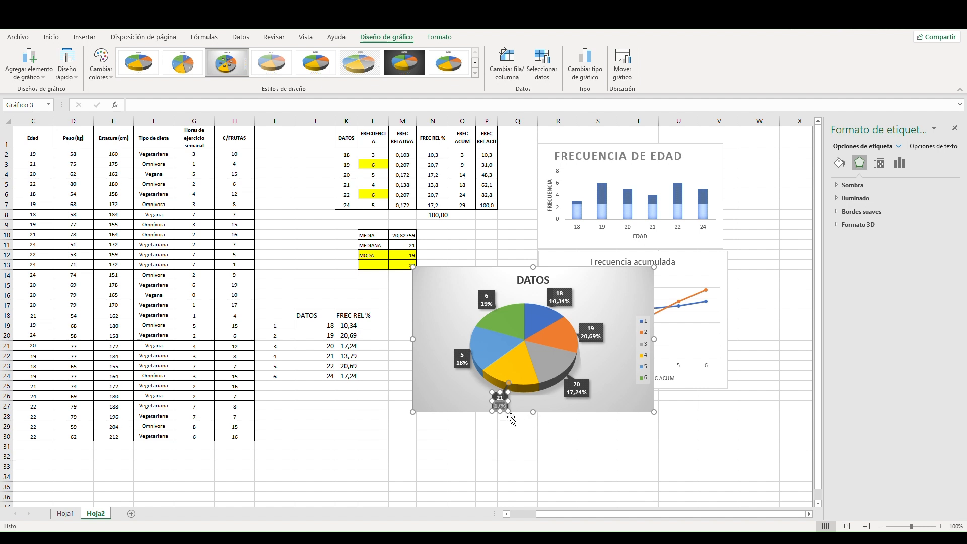
{"action": "type", "text": "13,79%"}
{"action": "key", "text": "BackSpace"}
{"action": "type", "text": "%"}
{"action": "left_click", "coordinate": [461, 410]}
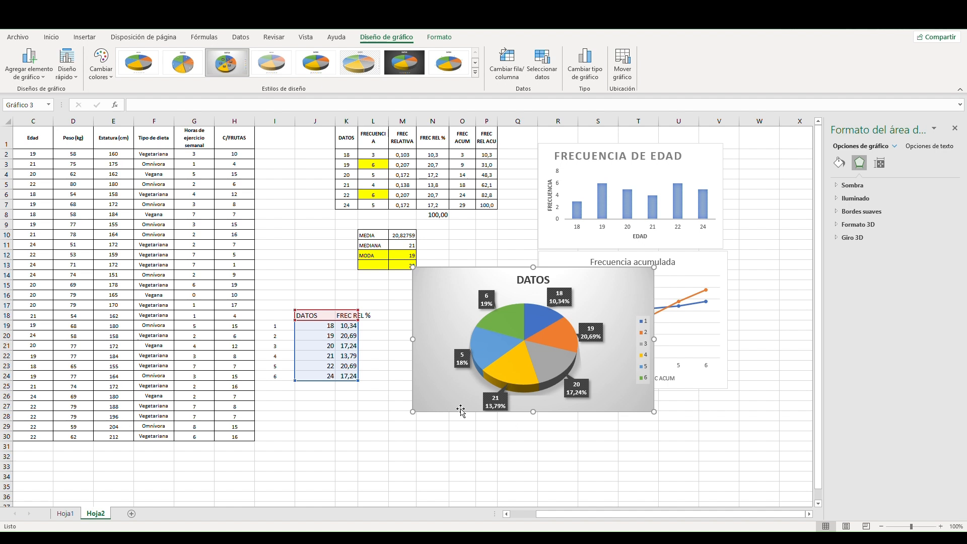
Change the light blue slice's data label on the pie chart to 22 and 20,69%.
{"action": "left_click", "coordinate": [467, 364]}
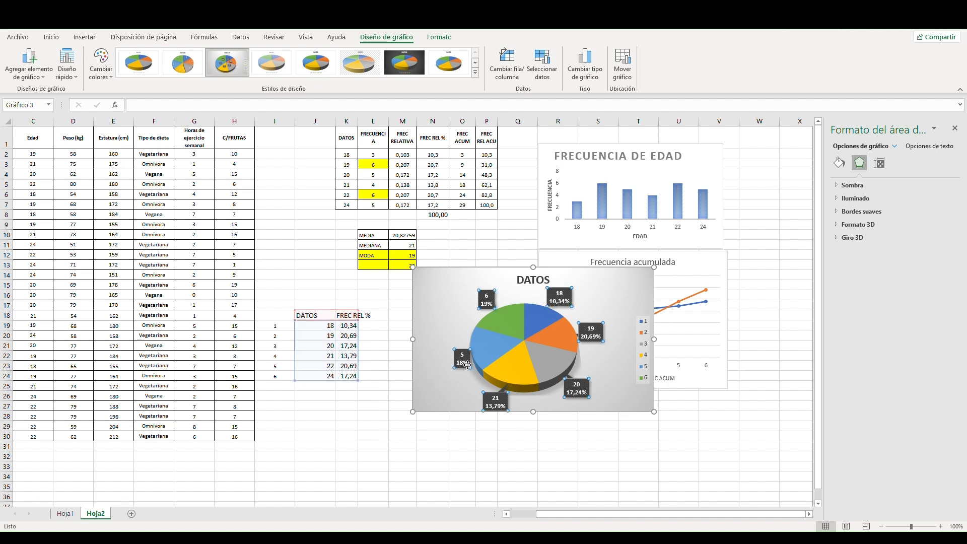
{"action": "left_click", "coordinate": [467, 364]}
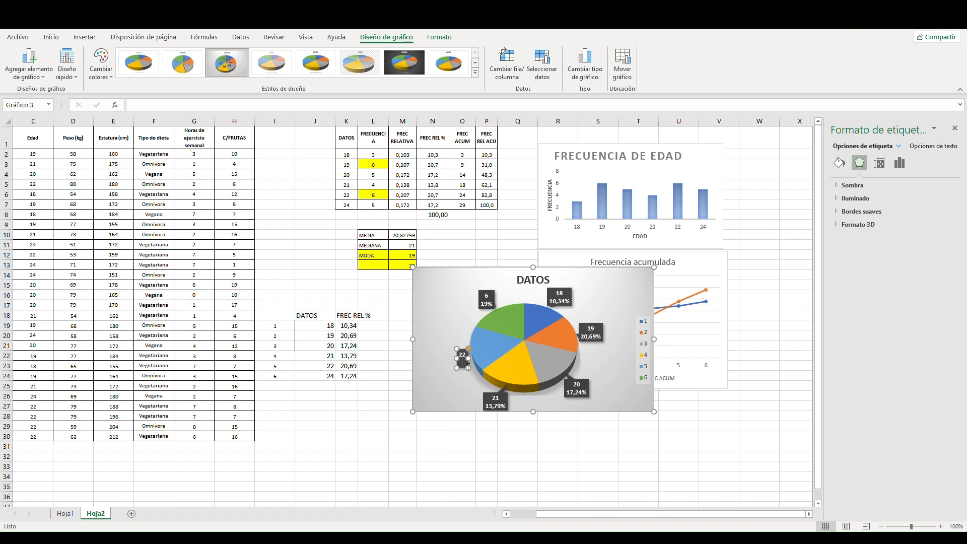
{"action": "type", "text": "20,96"}
{"action": "key", "text": "BackSpace"}
{"action": "key", "text": "BackSpace"}
{"action": "type", "text": "69"}
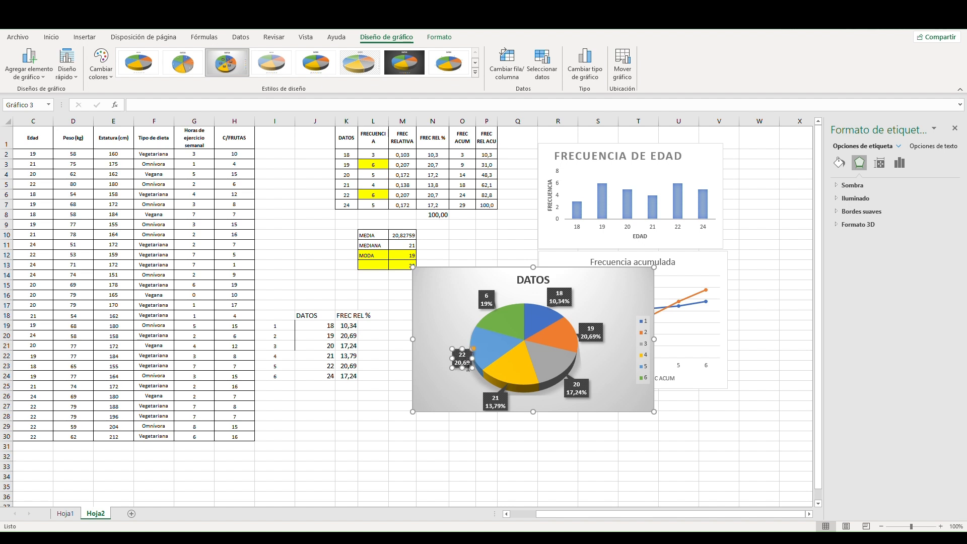
{"action": "type", "text": "%"}
Change the green slice's data label on the pie chart to 24 and 17,24%.
{"action": "left_click", "coordinate": [492, 308]}
{"action": "left_click", "coordinate": [492, 301]}
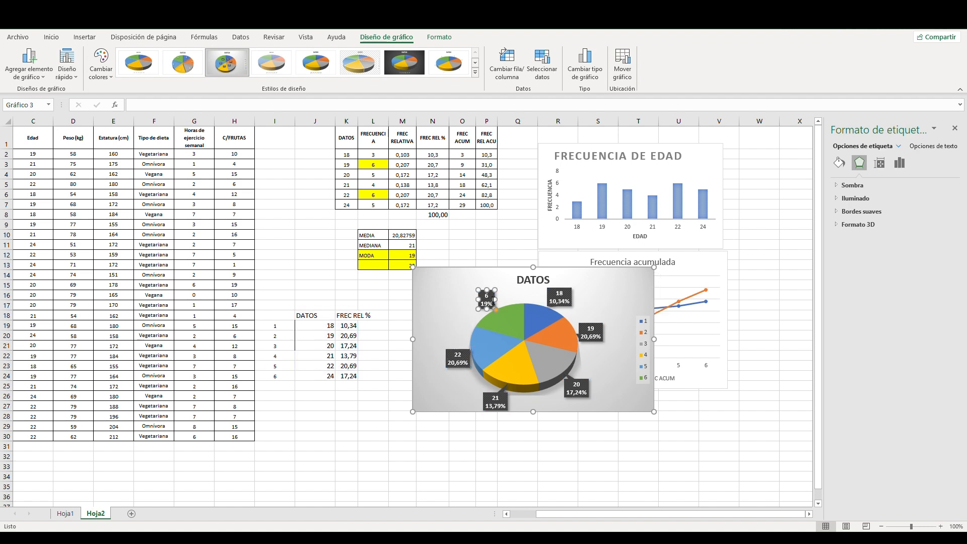
{"action": "key", "text": "Delete"}
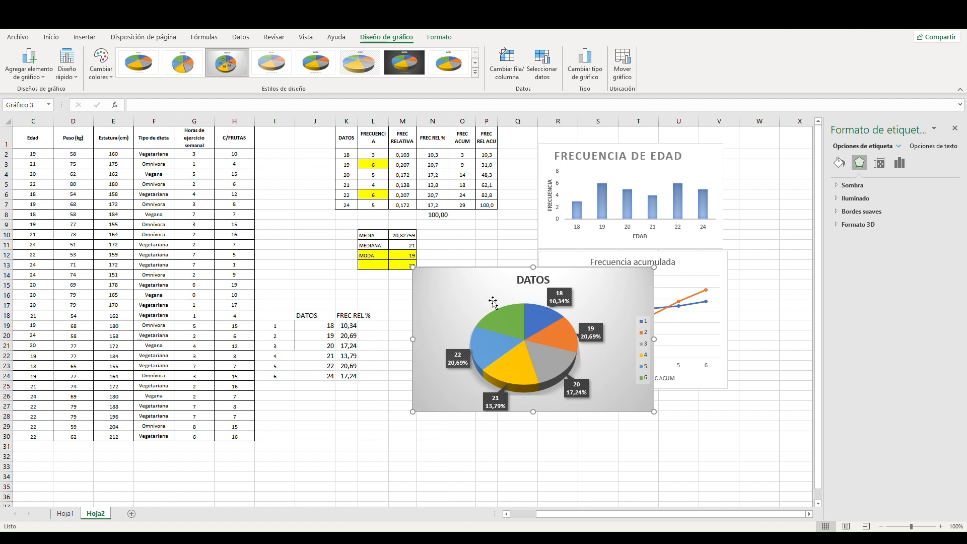
{"action": "key", "text": "ctrl+z"}
{"action": "key", "text": "BackSpace"}
{"action": "key", "text": "BackSpace"}
{"action": "key", "text": "Return"}
{"action": "type", "text": "17,24"}
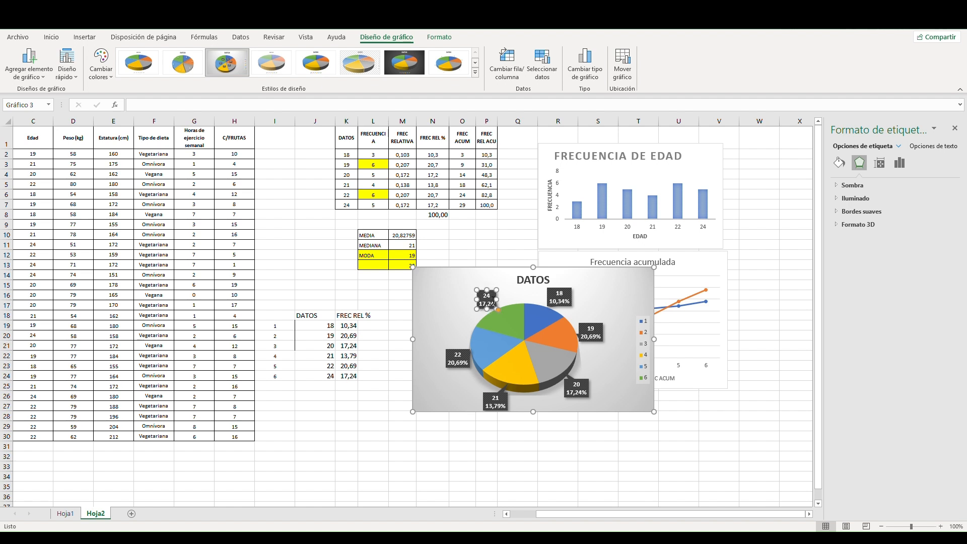
{"action": "type", "text": "%"}
{"action": "left_click", "coordinate": [463, 285]}
Replace the pie chart's title with "Frecuencia relativa porcentual".
{"action": "left_click", "coordinate": [540, 285]}
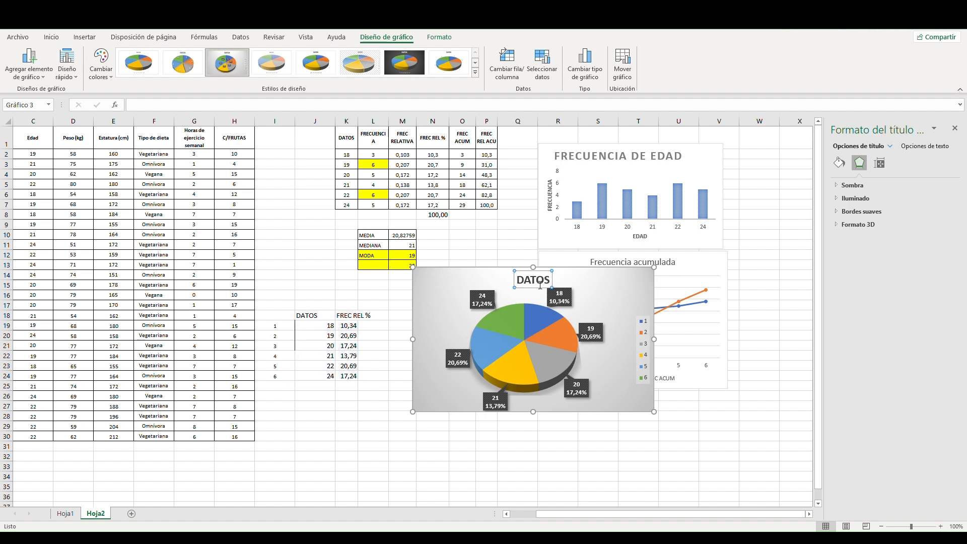
{"action": "key", "text": "BackSpace"}
{"action": "key", "text": "BackSpace"}
{"action": "key", "text": "BackSpace"}
{"action": "key", "text": "BackSpace"}
{"action": "key", "text": "BackSpace"}
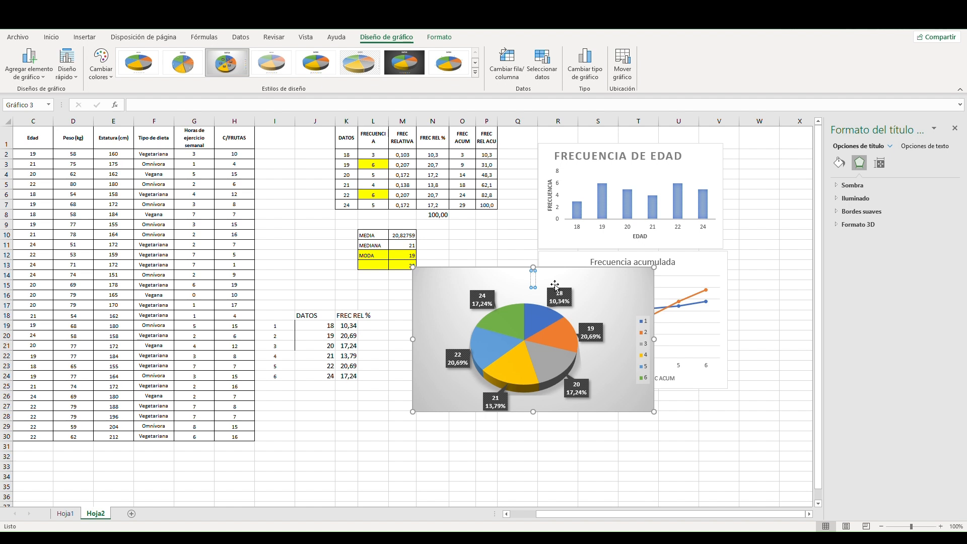
{"action": "type", "text": "Frecuencia relai"}
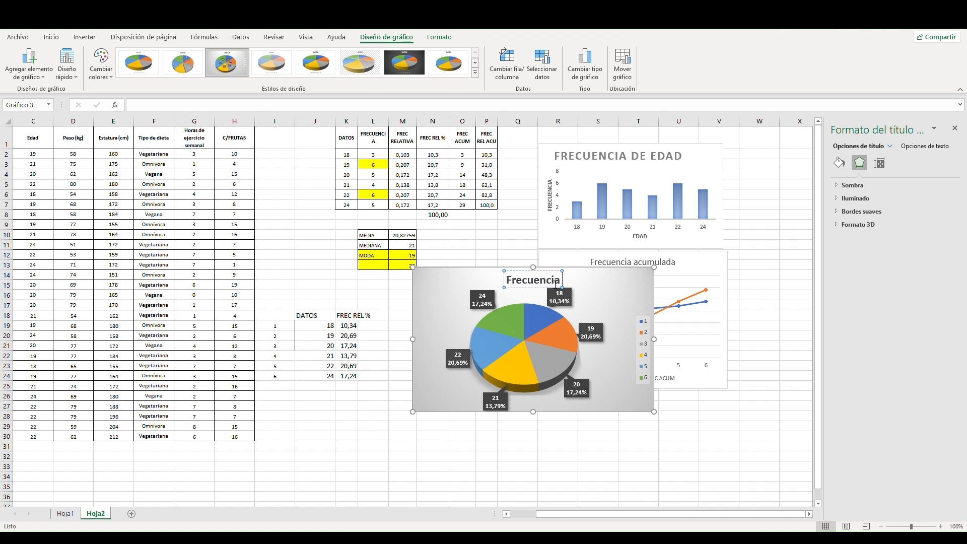
{"action": "key", "text": "BackSpace"}
{"action": "key", "text": "BackSpace"}
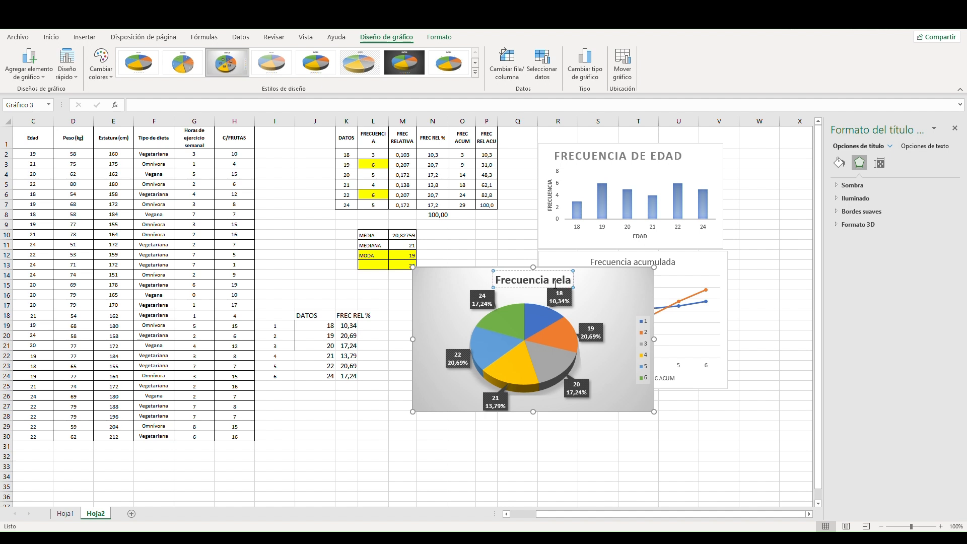
{"action": "type", "text": "tiva"}
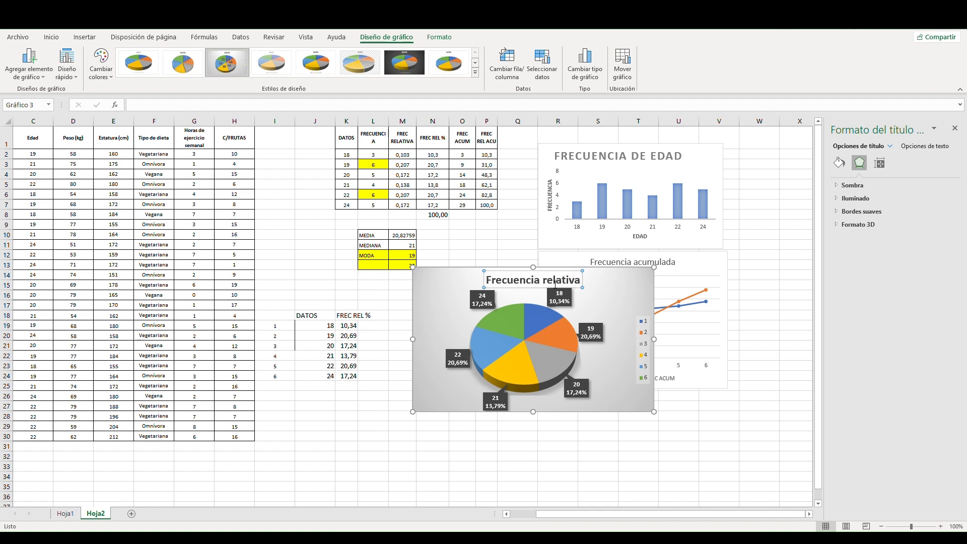
{"action": "type", "text": " por centu"}
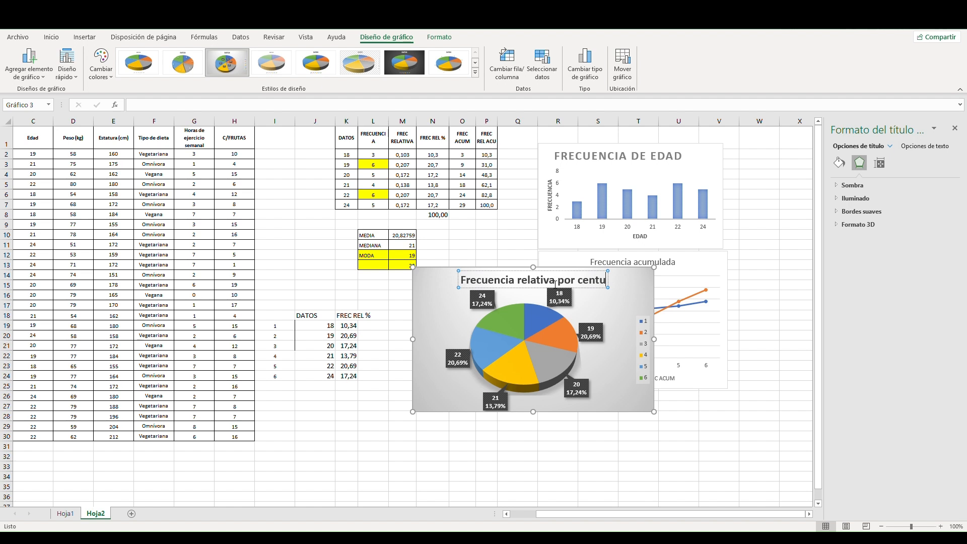
{"action": "key", "text": "BackSpace"}
{"action": "key", "text": "BackSpace"}
{"action": "key", "text": "BackSpace"}
{"action": "key", "text": "BackSpace"}
{"action": "key", "text": "BackSpace"}
{"action": "key", "text": "BackSpace"}
{"action": "type", "text": "centi"}
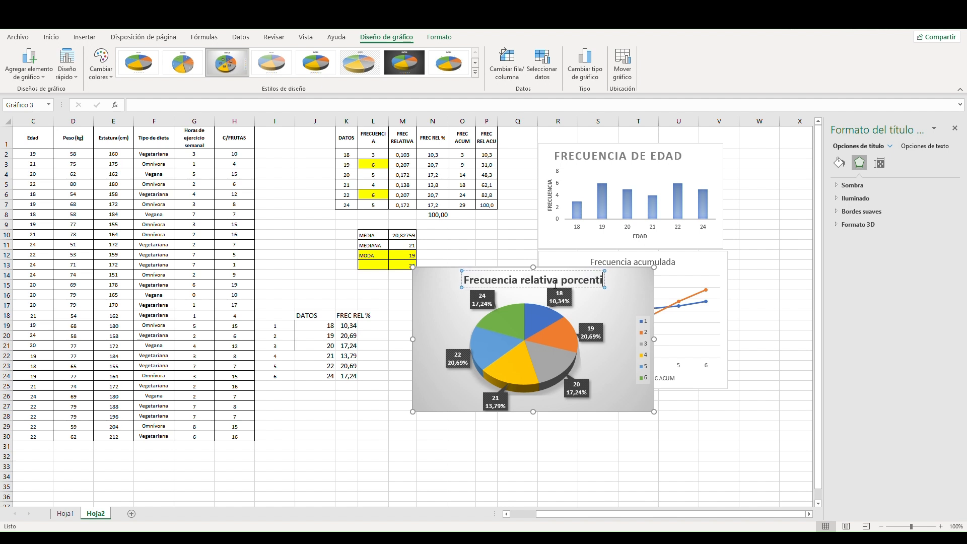
{"action": "key", "text": "BackSpace"}
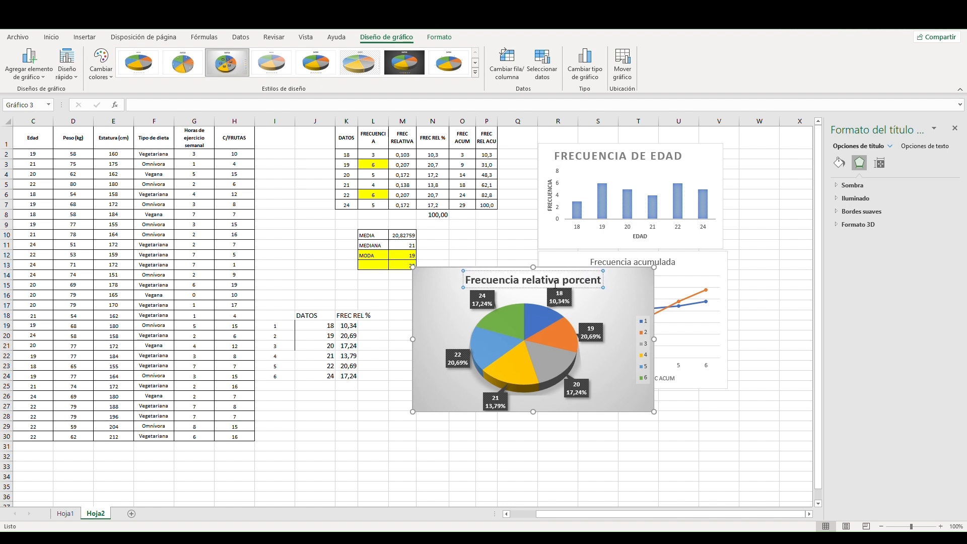
{"action": "type", "text": "ual"}
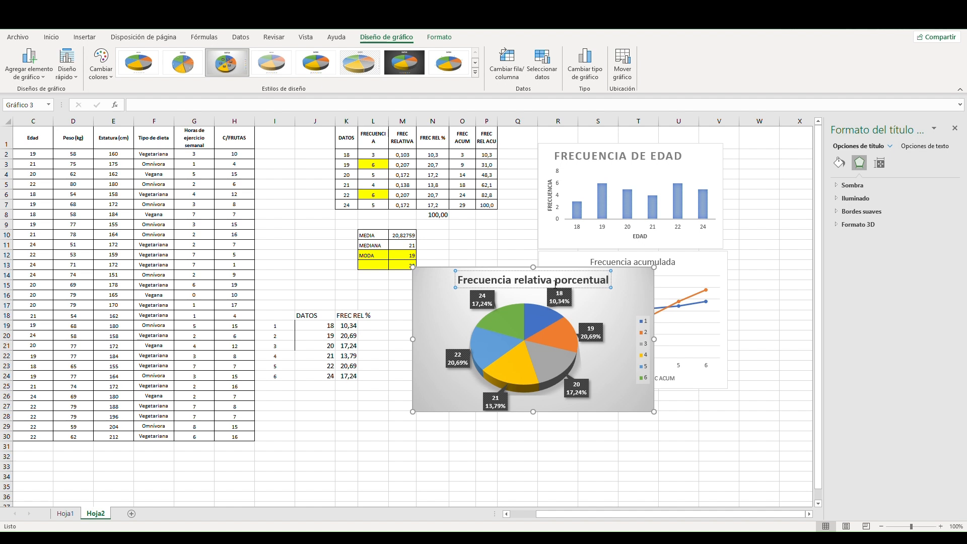
{"action": "left_click", "coordinate": [649, 300]}
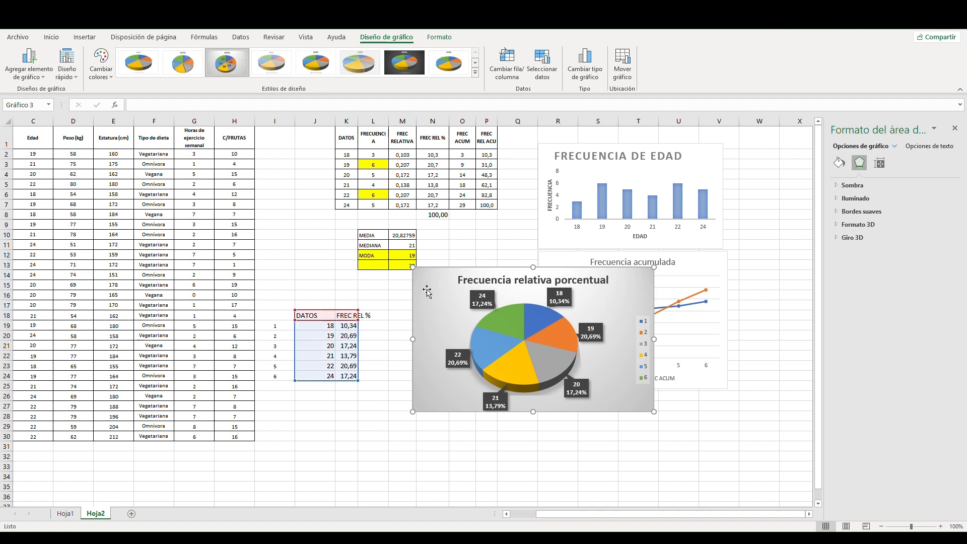
Move the pie chart directly below the Frecuencia acumulada line chart, clear of the statistics table.
{"action": "left_click_drag", "start_coordinate": [427, 292], "coordinate": [469, 319]}
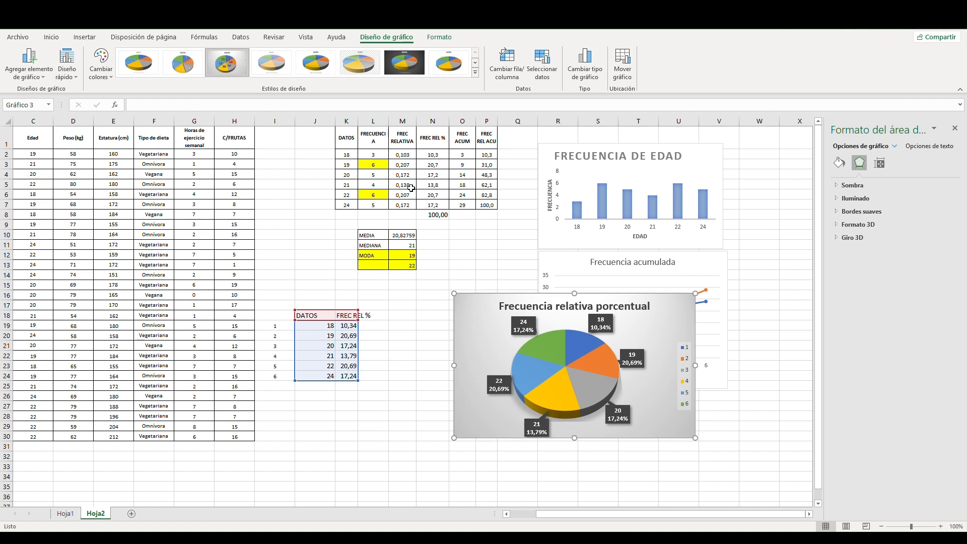
{"action": "left_click_drag", "start_coordinate": [685, 315], "coordinate": [734, 425]}
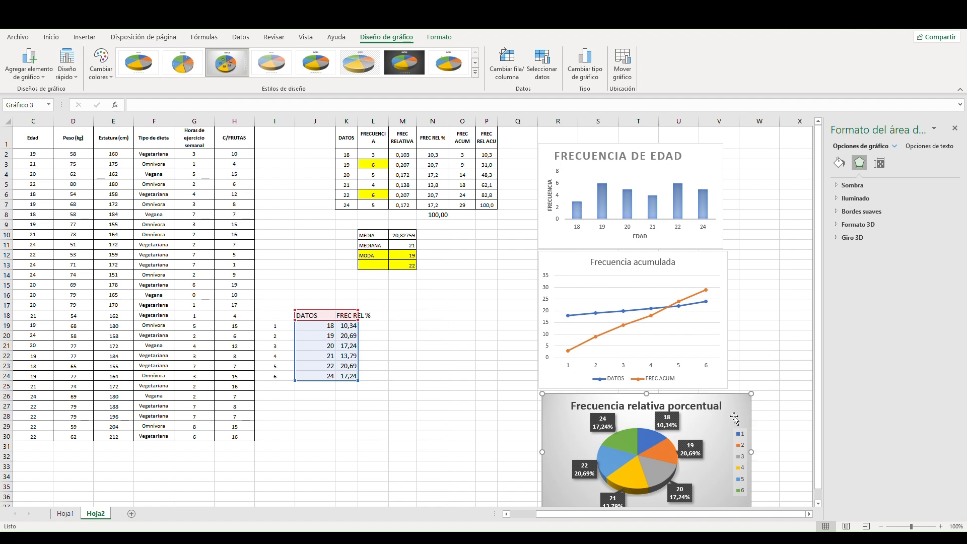
{"action": "left_click", "coordinate": [456, 329]}
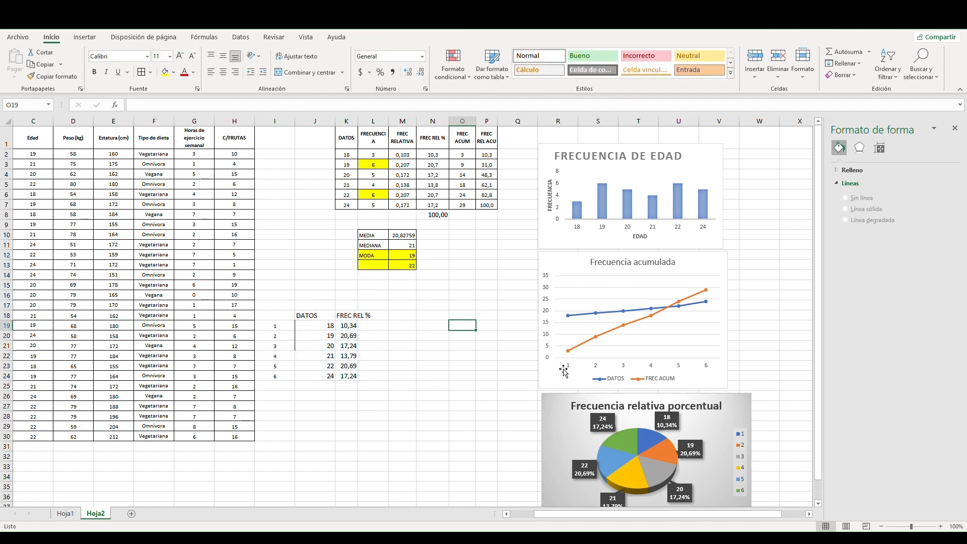
Enter the column heading IMC in cell J1.
{"action": "left_click", "coordinate": [274, 148]}
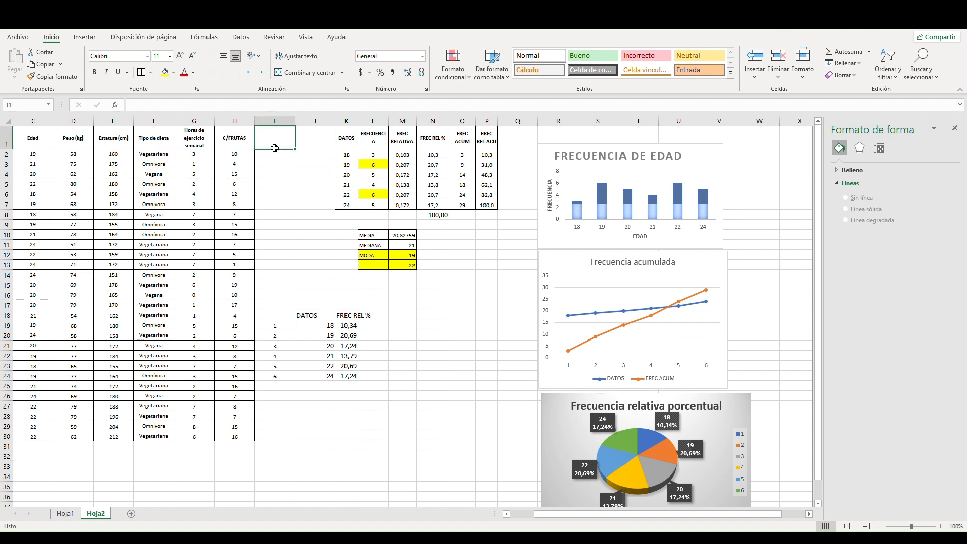
{"action": "key", "text": "Right"}
{"action": "type", "text": "i"}
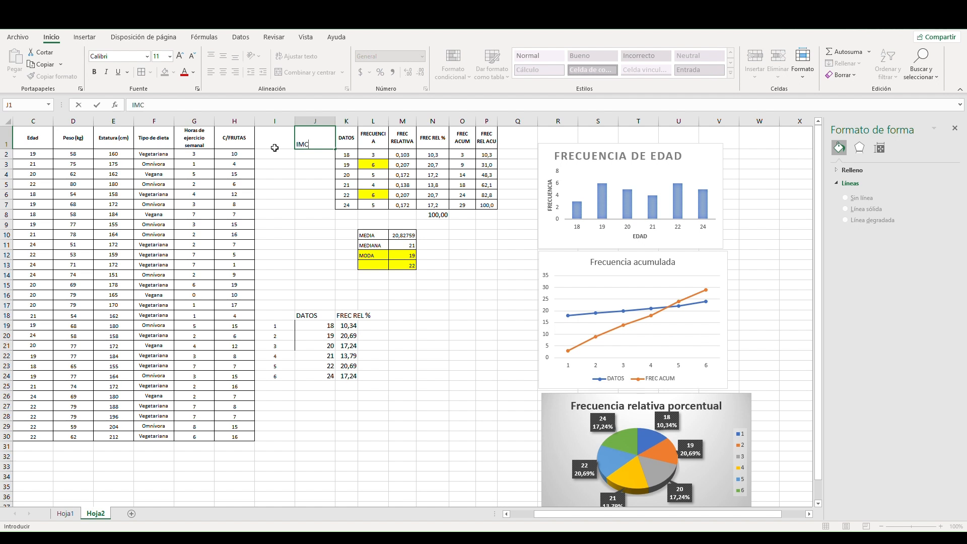
{"action": "key", "text": "Return"}
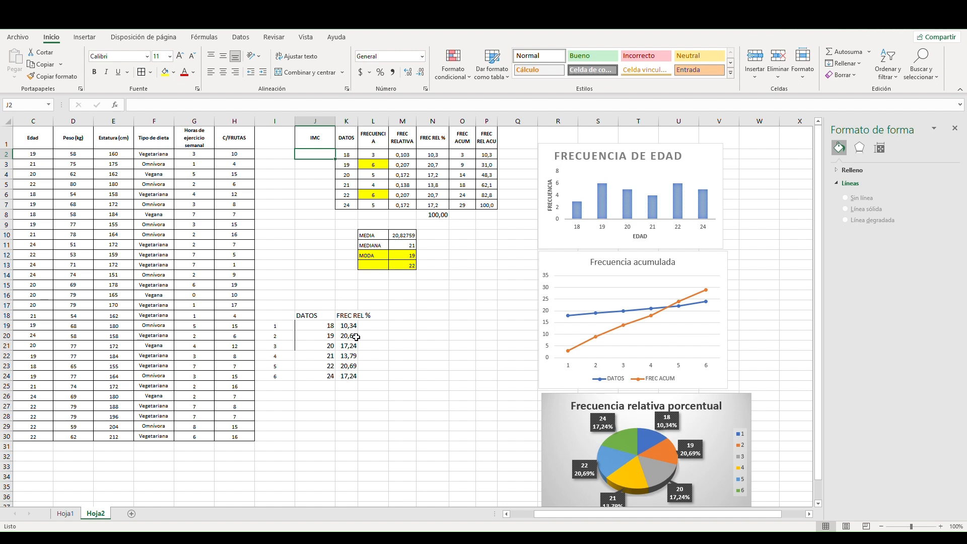
Delete the cells I18:L24 holding the copied DATOS and FREC REL % table, shifting the remaining cells left.
{"action": "left_click_drag", "start_coordinate": [545, 130], "coordinate": [690, 502]}
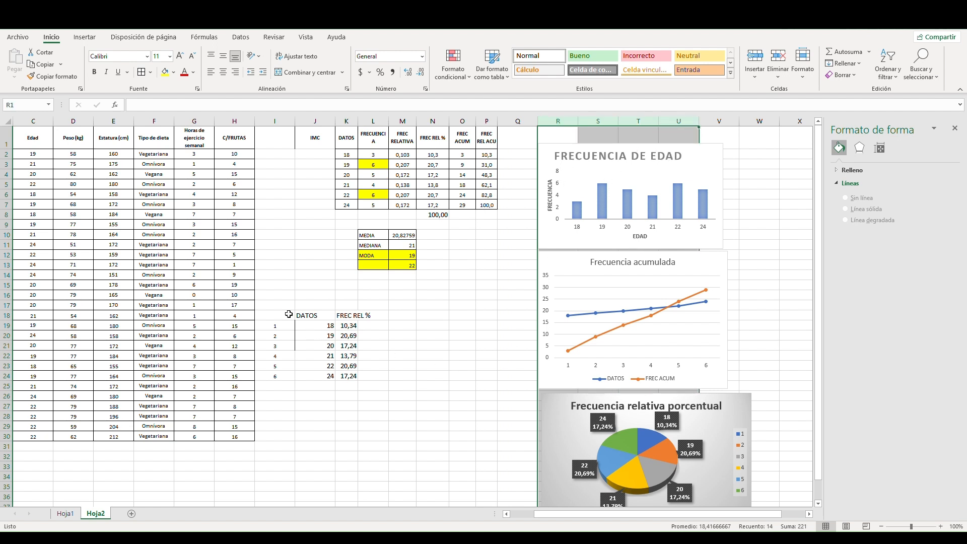
{"action": "left_click_drag", "start_coordinate": [283, 314], "coordinate": [367, 366]}
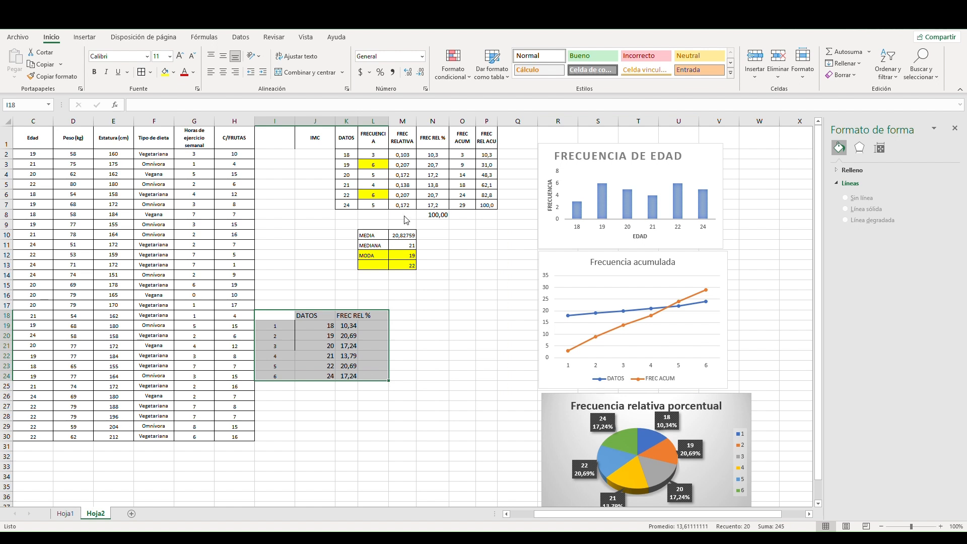
{"action": "key", "text": "ctrl+z"}
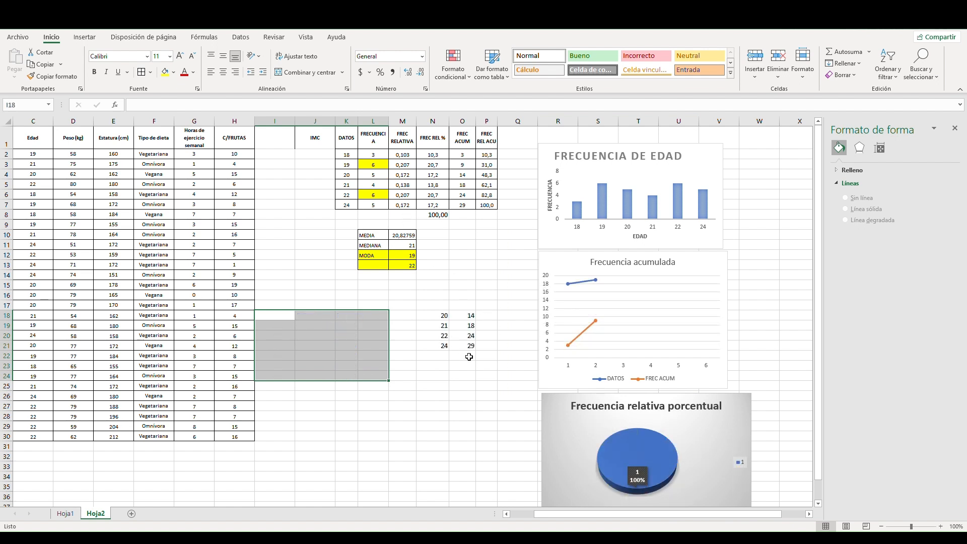
Delete the Frecuencia relativa porcentual, FRECUENCIA DE EDAD and Frecuencia acumulada charts from Hoja2.
{"action": "left_click", "coordinate": [579, 447]}
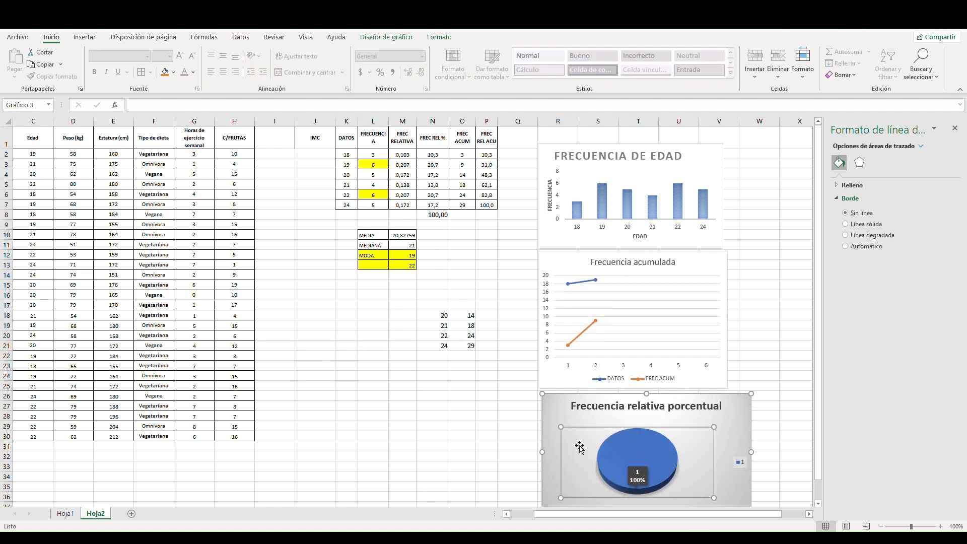
{"action": "left_click", "coordinate": [563, 413]}
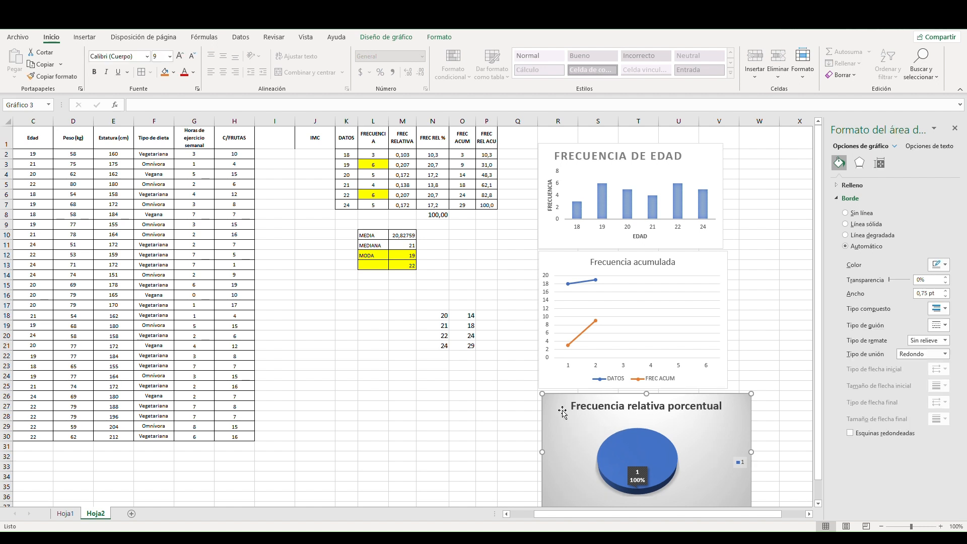
{"action": "key", "text": "Delete"}
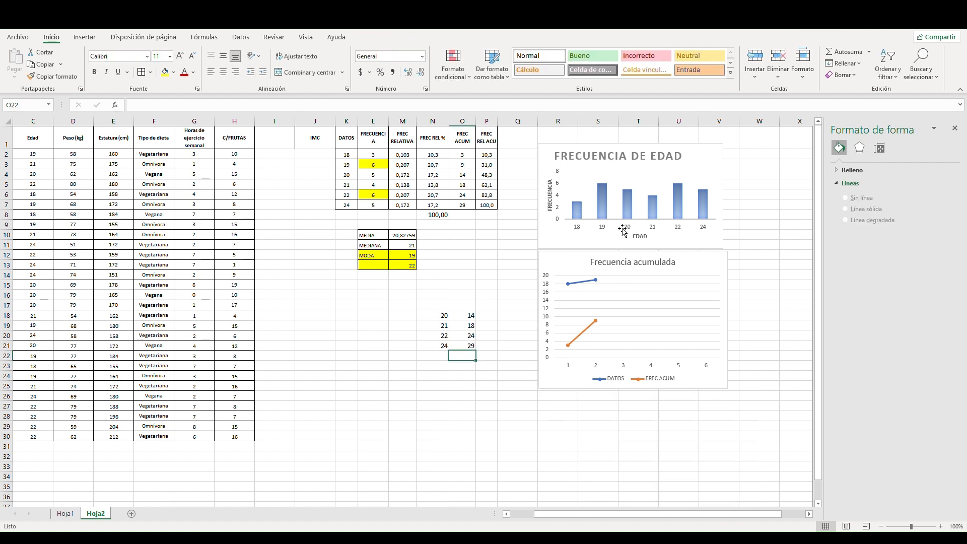
{"action": "left_click", "coordinate": [553, 160]}
{"action": "key", "text": "Delete"}
{"action": "left_click", "coordinate": [560, 263]}
{"action": "key", "text": "Delete"}
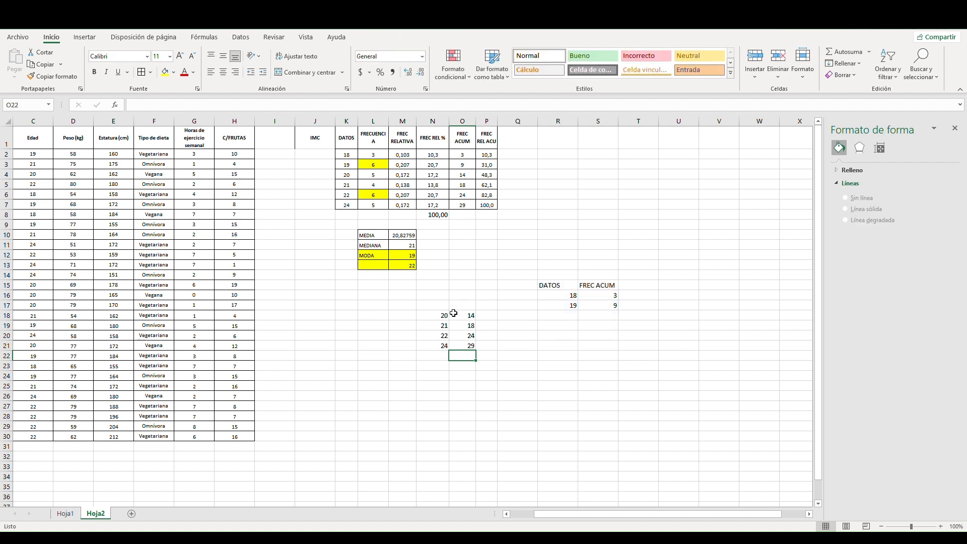
Clear the leftover DATOS and FREC ACUM chart data in N15:T21.
{"action": "left_click_drag", "start_coordinate": [447, 285], "coordinate": [603, 341]}
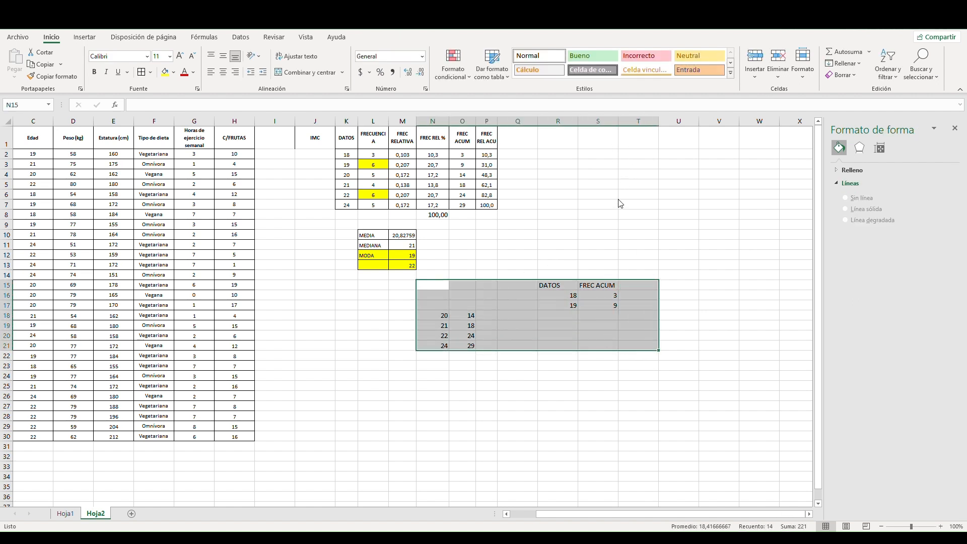
{"action": "key", "text": "Delete"}
{"action": "left_click", "coordinate": [634, 224]}
{"action": "left_click", "coordinate": [276, 141]}
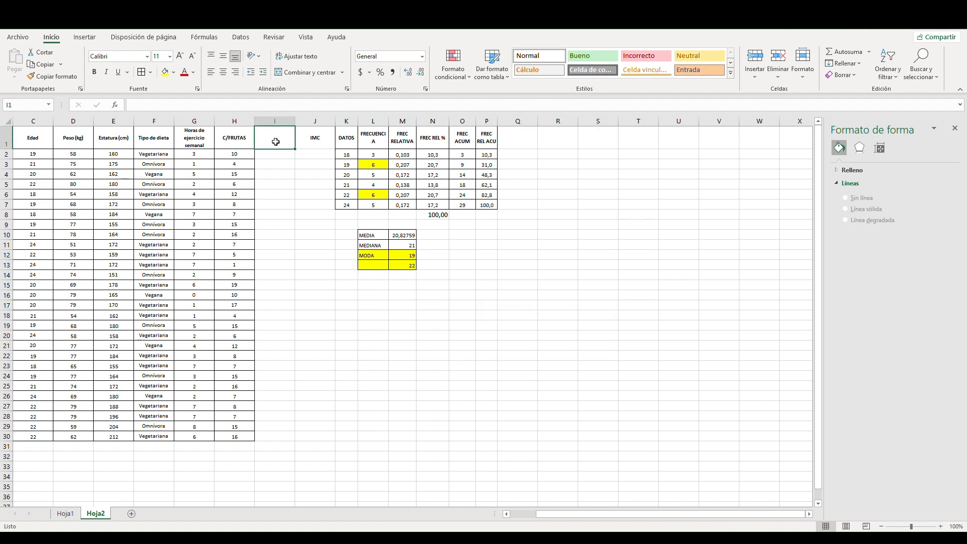
{"action": "left_click", "coordinate": [308, 148]}
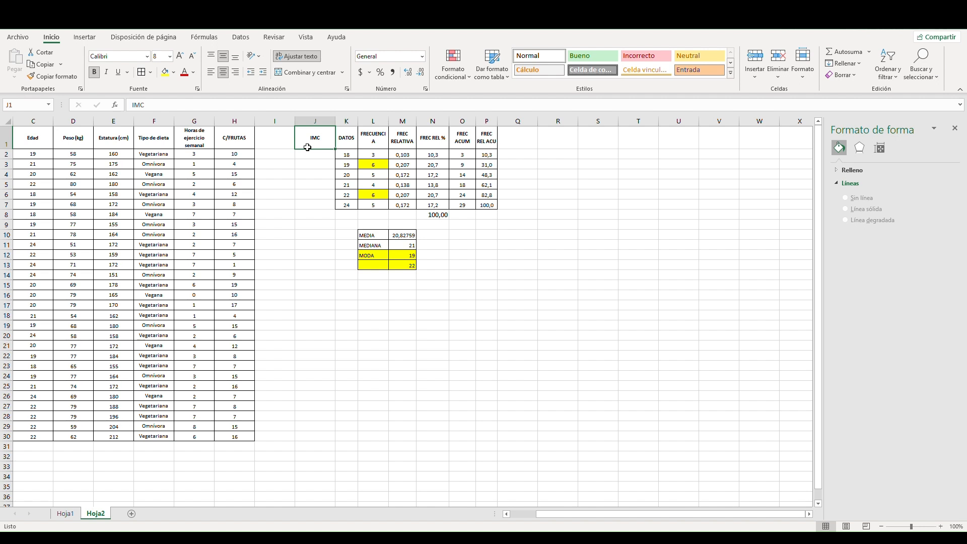
{"action": "left_click", "coordinate": [281, 147]}
{"action": "left_click", "coordinate": [326, 149]}
{"action": "left_click", "coordinate": [117, 145]}
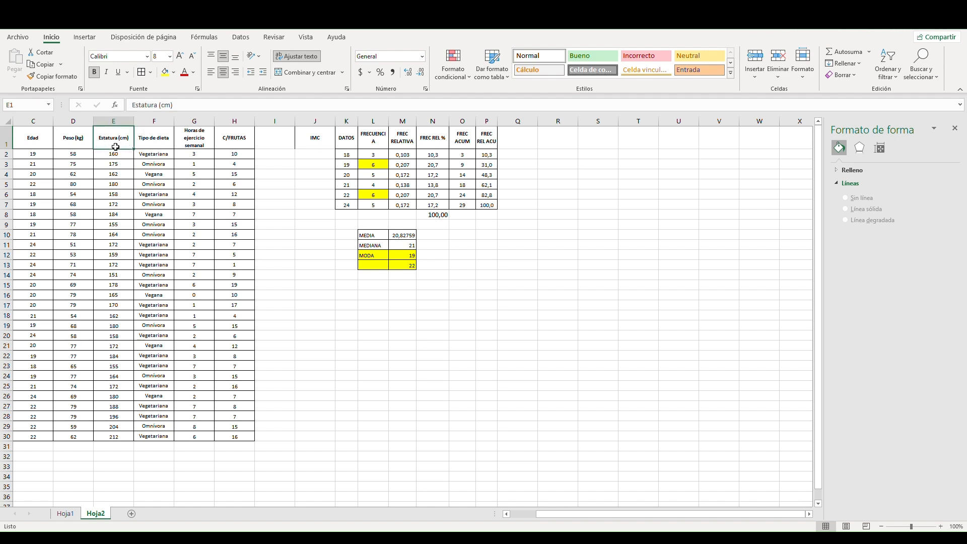
Enter the column heading "ESTATURA m" in cell I1.
{"action": "left_click", "coordinate": [271, 140]}
{"action": "type", "text": "E"}
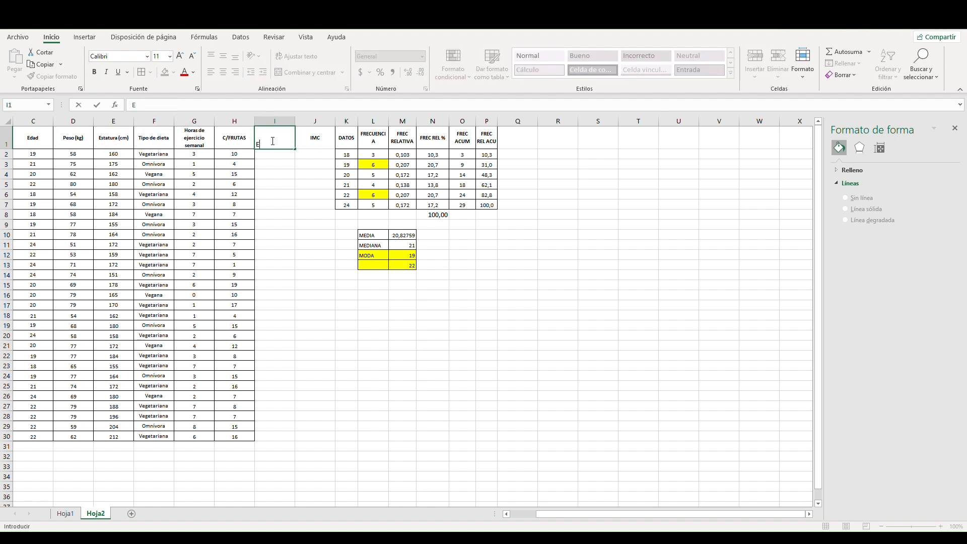
{"action": "type", "text": "STARTU"}
{"action": "type", "text": "TUA"}
{"action": "type", "text": "ER"}
{"action": "key", "text": "Return"}
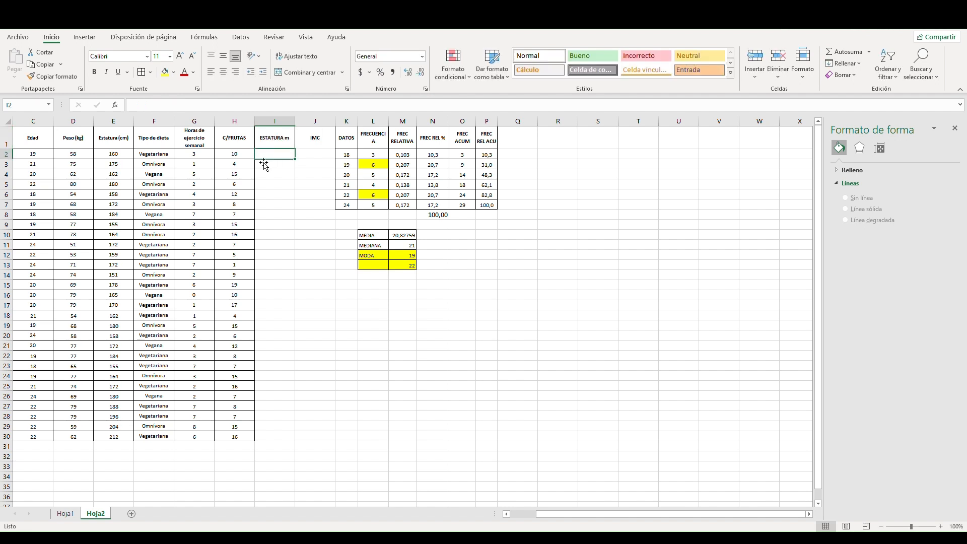
Convert the Estatura (cm) values to metres with =E2/100 in I2 and fill the formula down to I30.
{"action": "type", "text": "="}
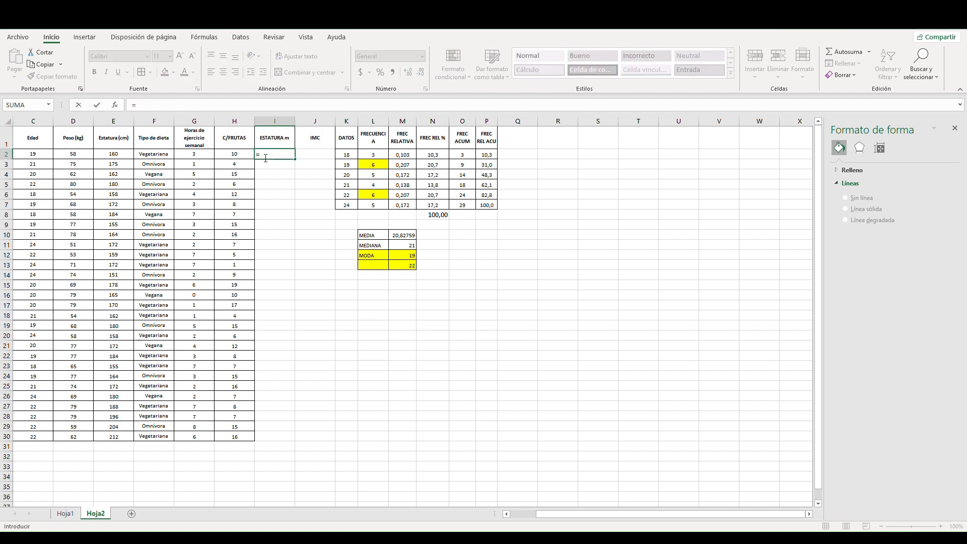
{"action": "left_click", "coordinate": [116, 155]}
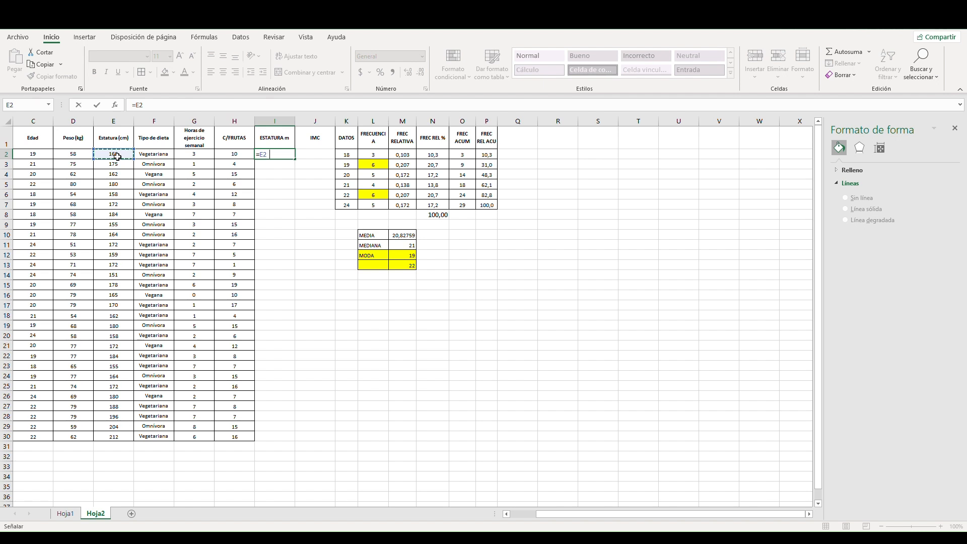
{"action": "type", "text": "/100"}
{"action": "key", "text": "Return"}
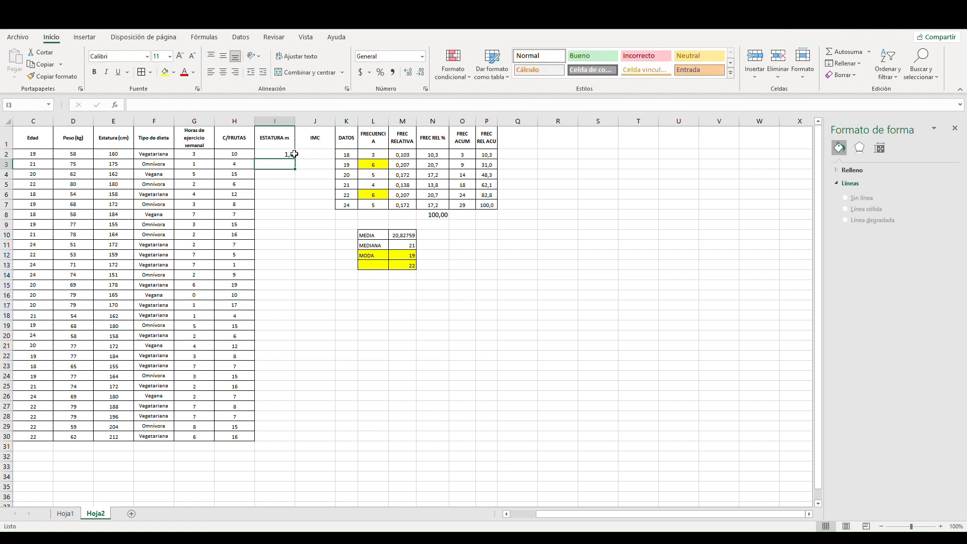
{"action": "left_click", "coordinate": [275, 154]}
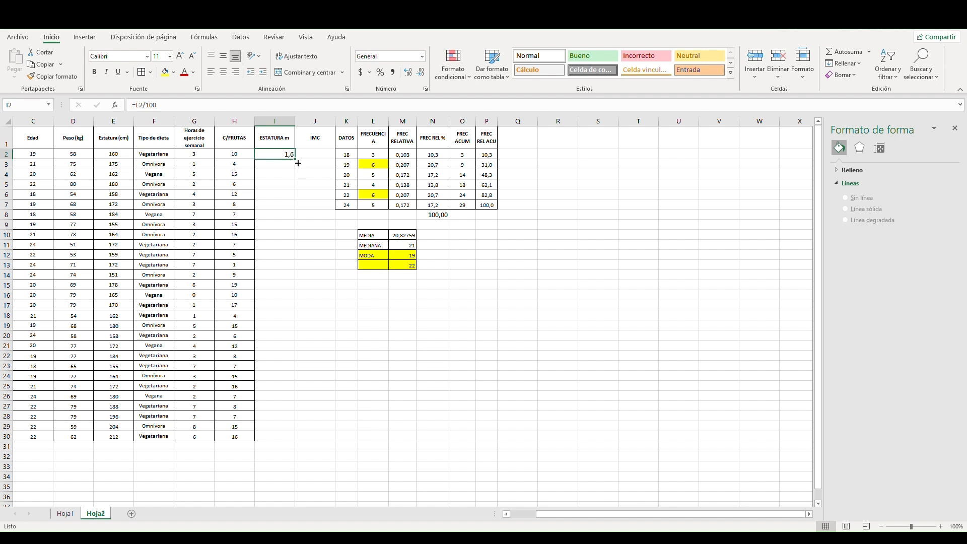
{"action": "double_click", "coordinate": [295, 158]}
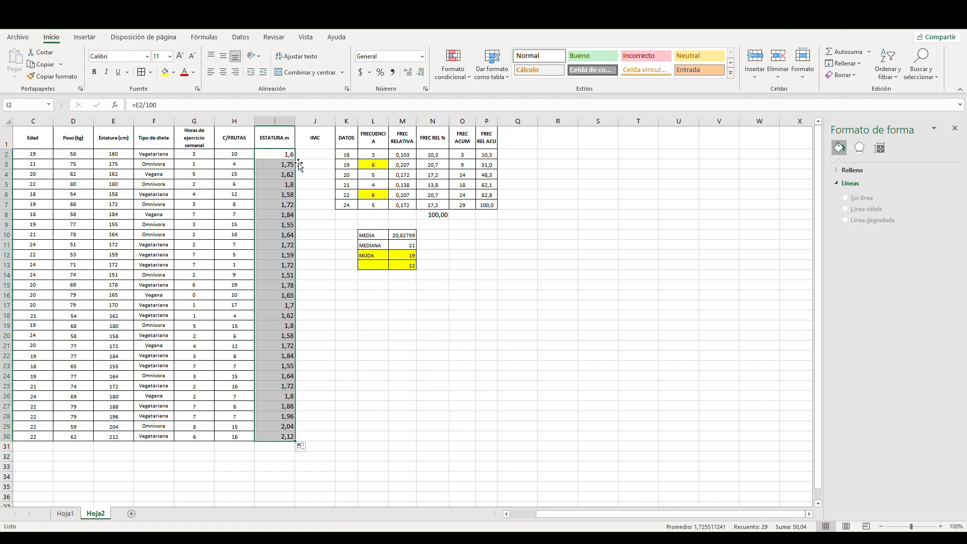
{"action": "left_click", "coordinate": [320, 363]}
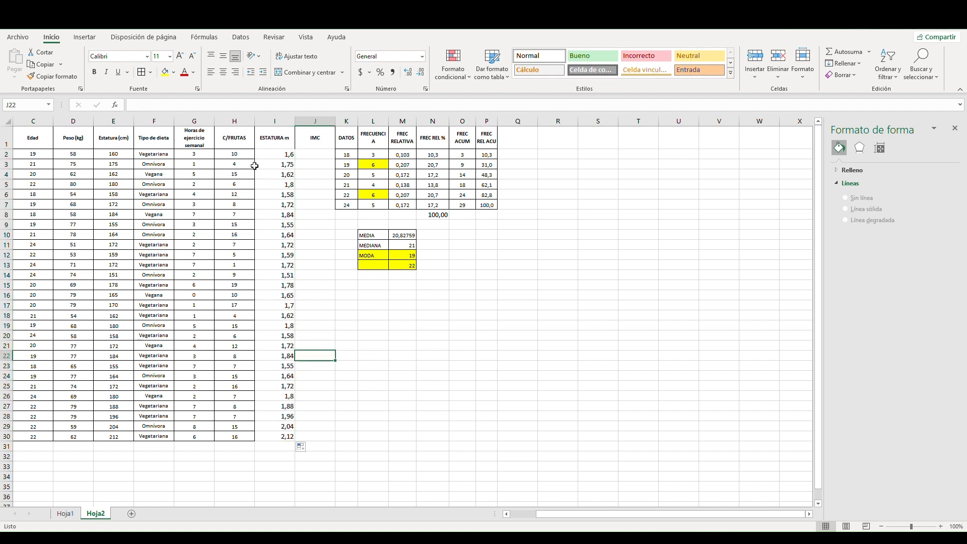
{"action": "left_click", "coordinate": [267, 154]}
{"action": "key", "text": "ctrl+shift+Down"}
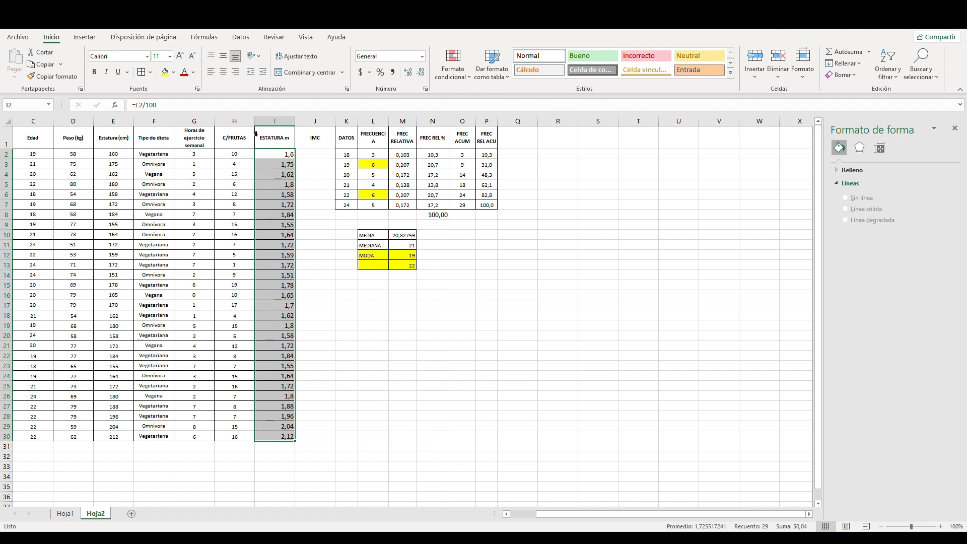
Calculate the body mass index in J2 with =D2/POTENCIA(I2;2) and fill the formula down to J30.
{"action": "left_click", "coordinate": [317, 156]}
{"action": "left_click", "coordinate": [320, 138]}
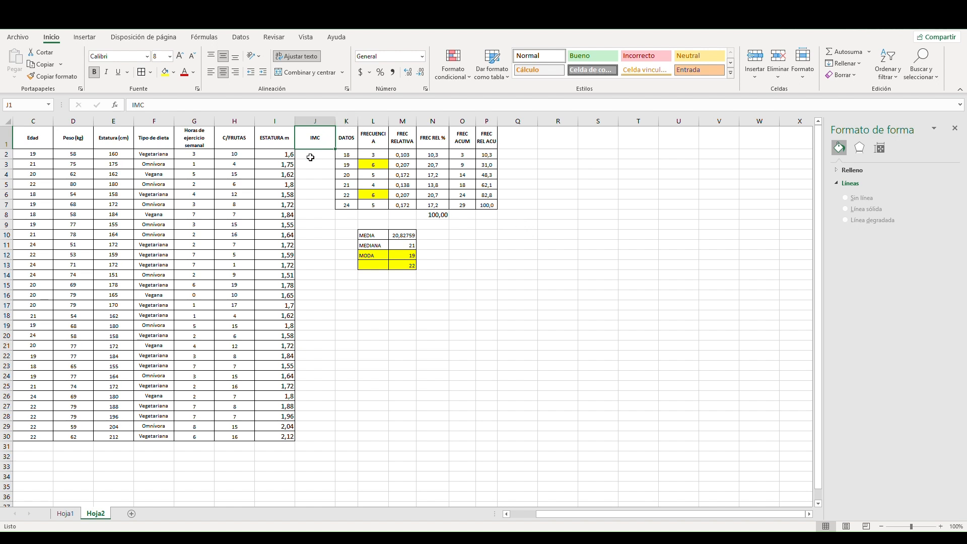
{"action": "left_click", "coordinate": [316, 160]}
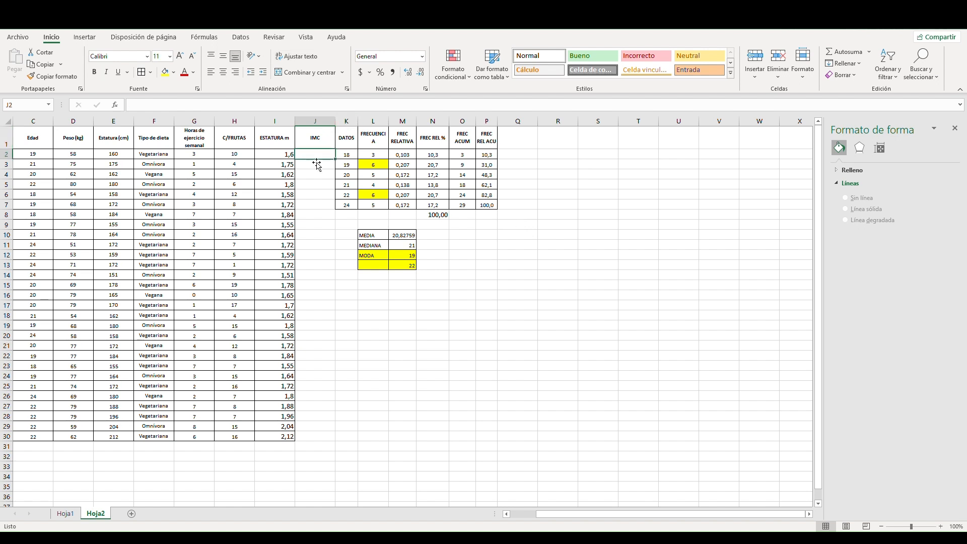
{"action": "type", "text": "="}
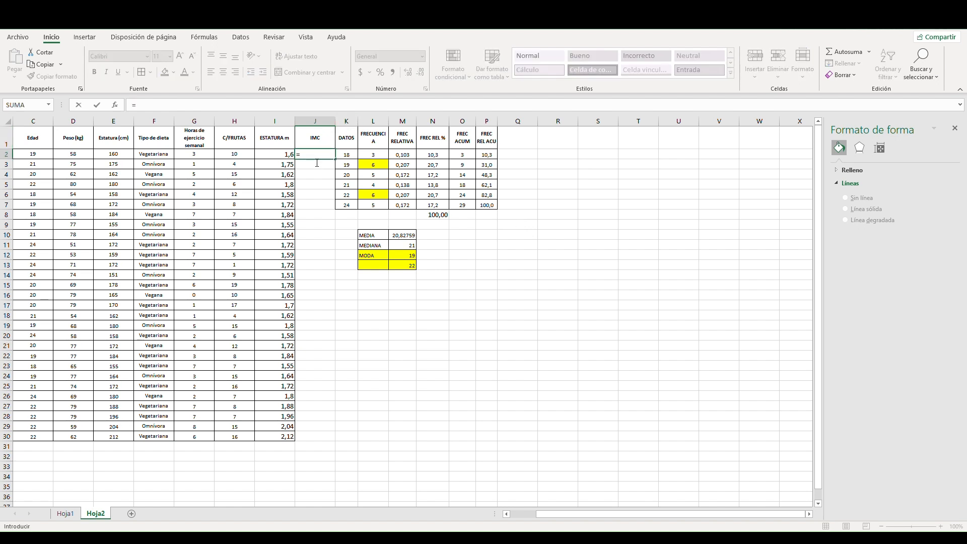
{"action": "left_click", "coordinate": [87, 160]}
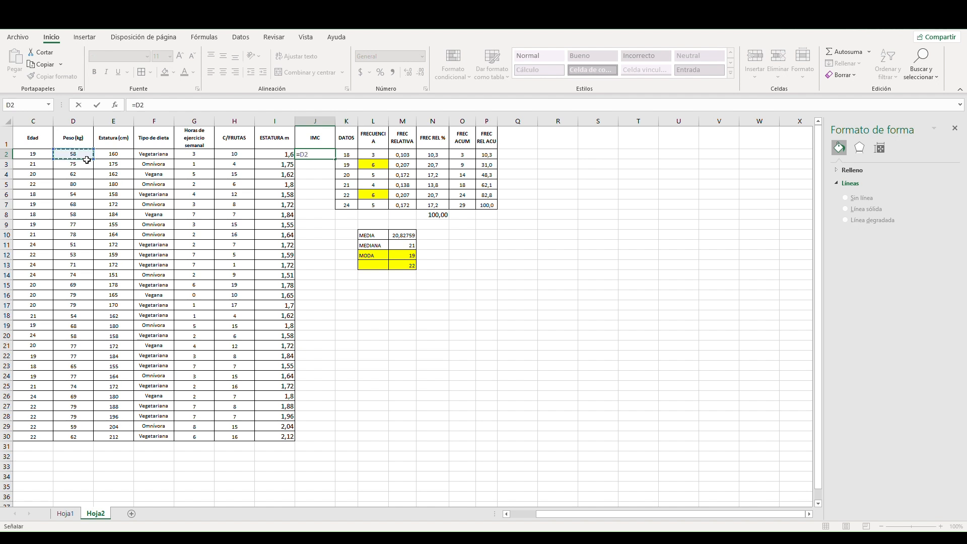
{"action": "type", "text": "/=pot"}
{"action": "key", "text": "Tab"}
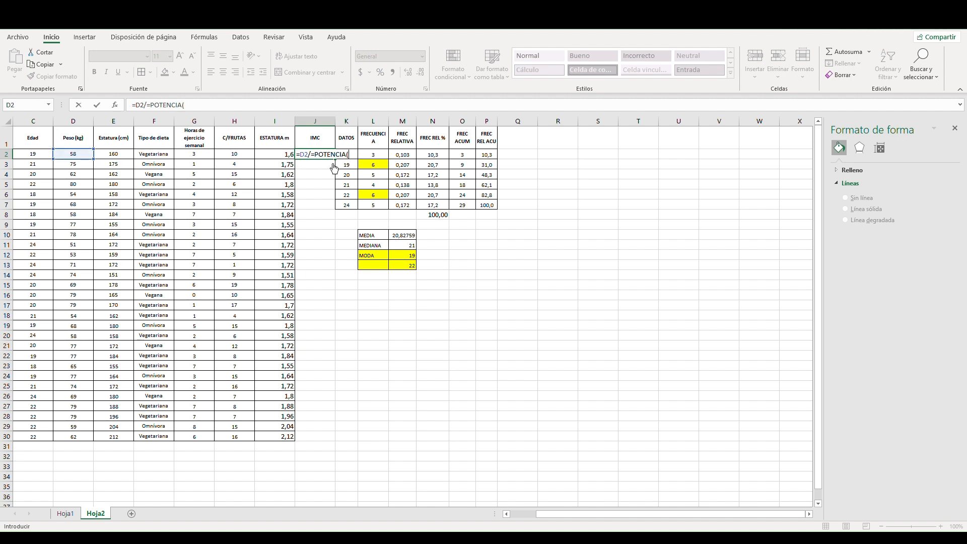
{"action": "left_click", "coordinate": [290, 156]}
{"action": "type", "text": ";2"}
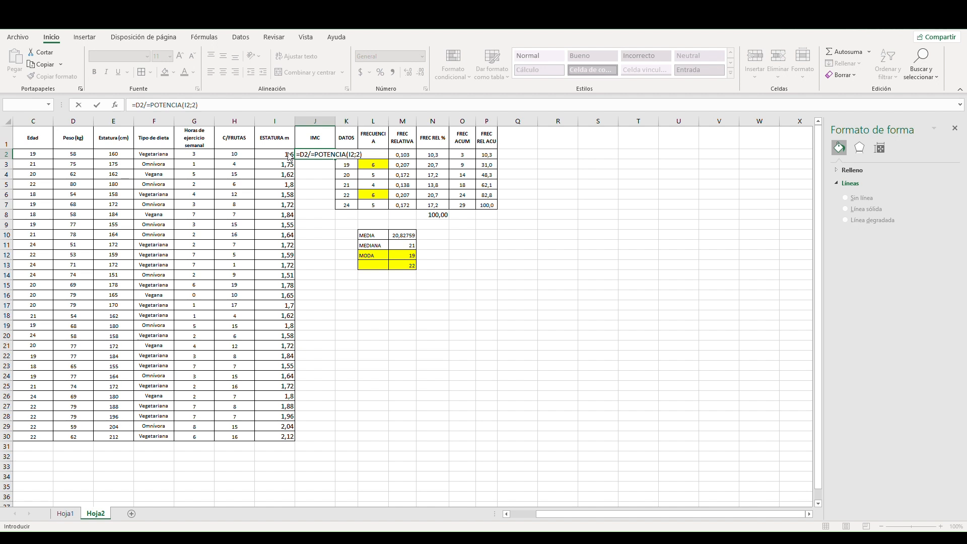
{"action": "key", "text": "Return"}
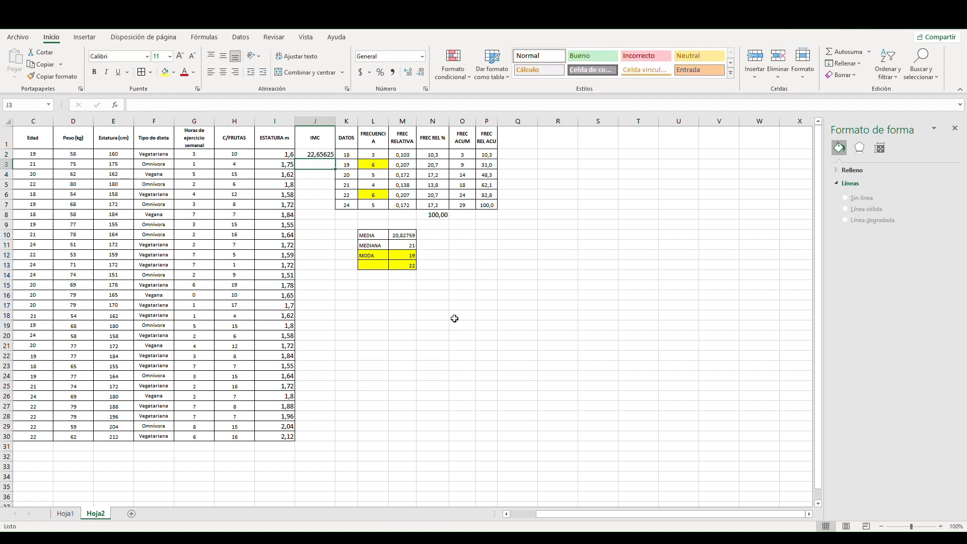
{"action": "left_click", "coordinate": [325, 157]}
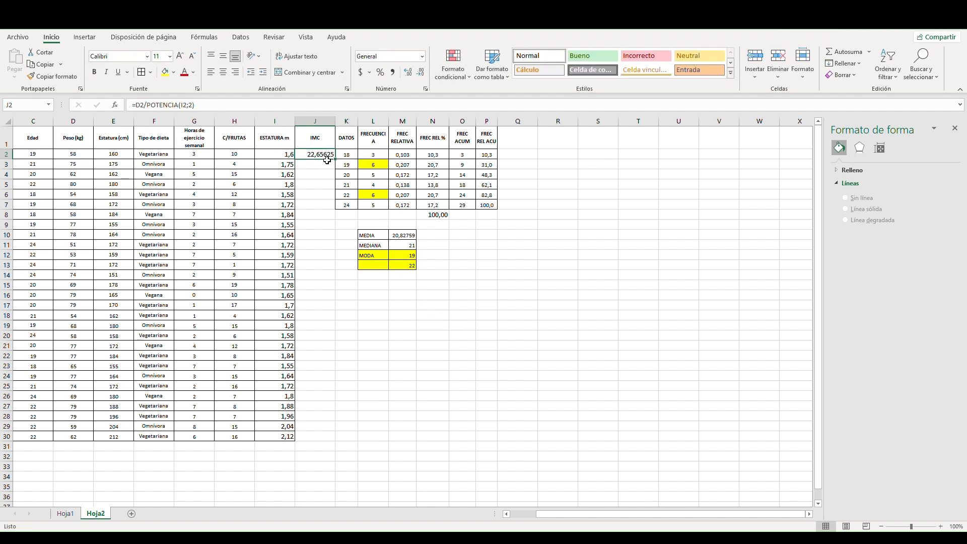
{"action": "double_click", "coordinate": [336, 161]}
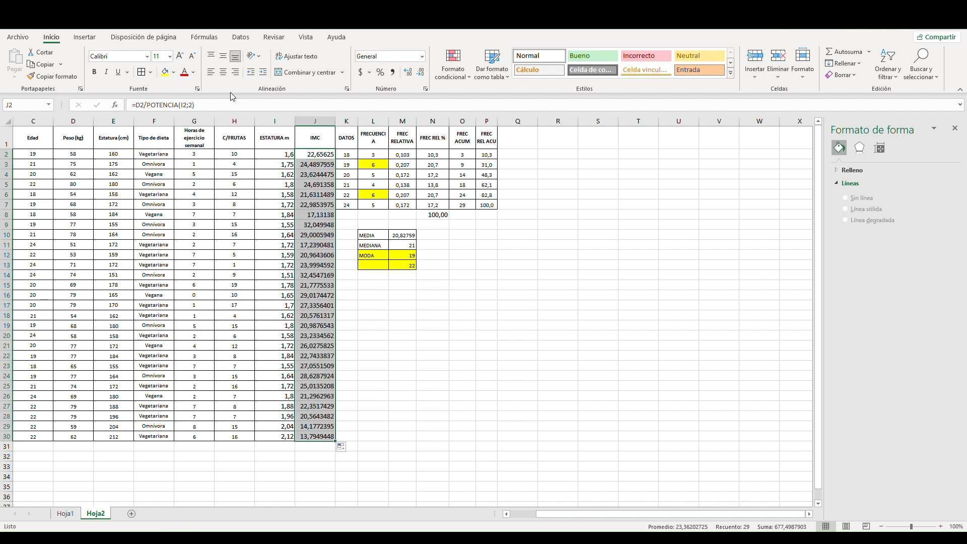
Reduce the IMC values in J2:J30 to two decimal places.
{"action": "left_click", "coordinate": [416, 74]}
{"action": "left_click", "coordinate": [416, 75]}
{"action": "left_click", "coordinate": [416, 74]}
{"action": "left_click", "coordinate": [416, 74]}
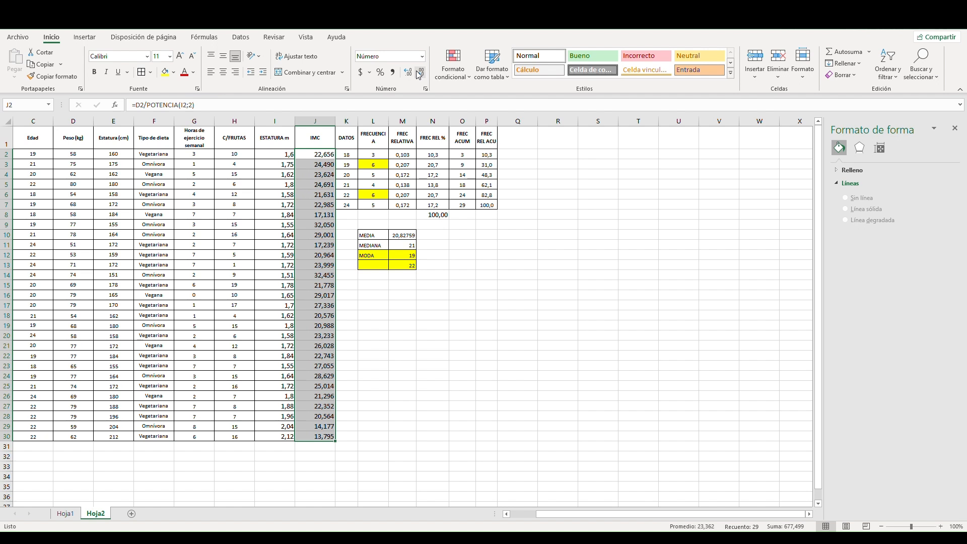
{"action": "left_click", "coordinate": [415, 74]}
{"action": "left_click", "coordinate": [317, 159]}
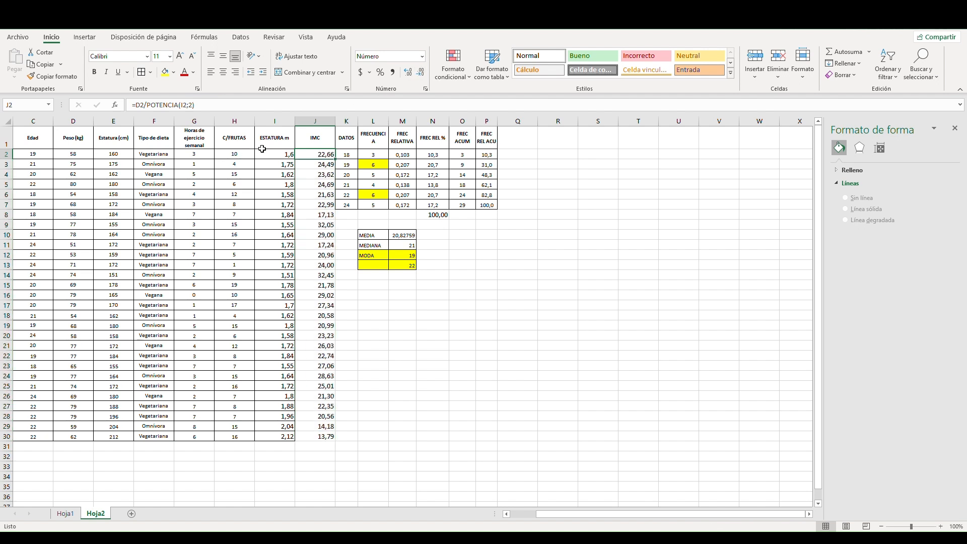
{"action": "left_click_drag", "start_coordinate": [322, 156], "coordinate": [316, 437]}
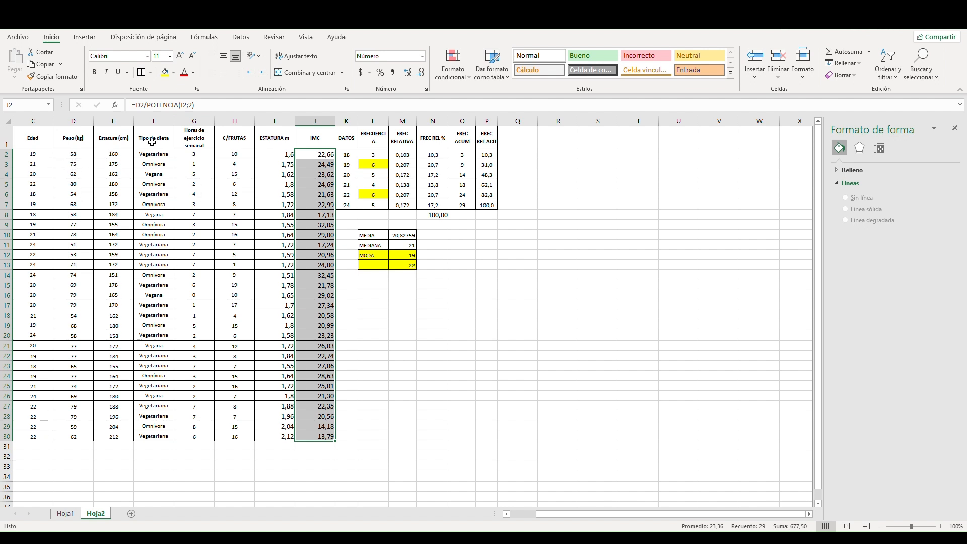
{"action": "left_click", "coordinate": [76, 350]}
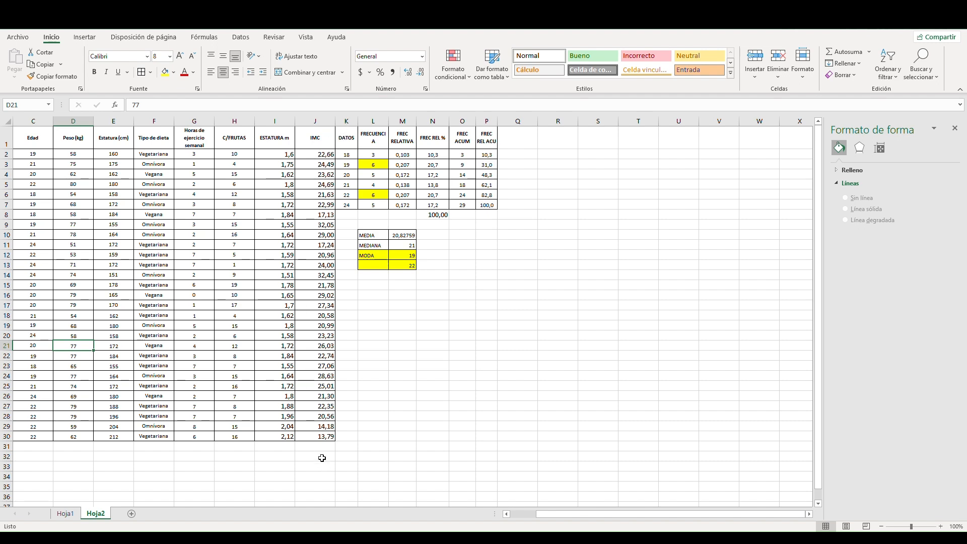
Examine the IMC VS EDAD line chart on Hoja1 and the Edad and IMC data it is built from.
{"action": "left_click", "coordinate": [65, 513]}
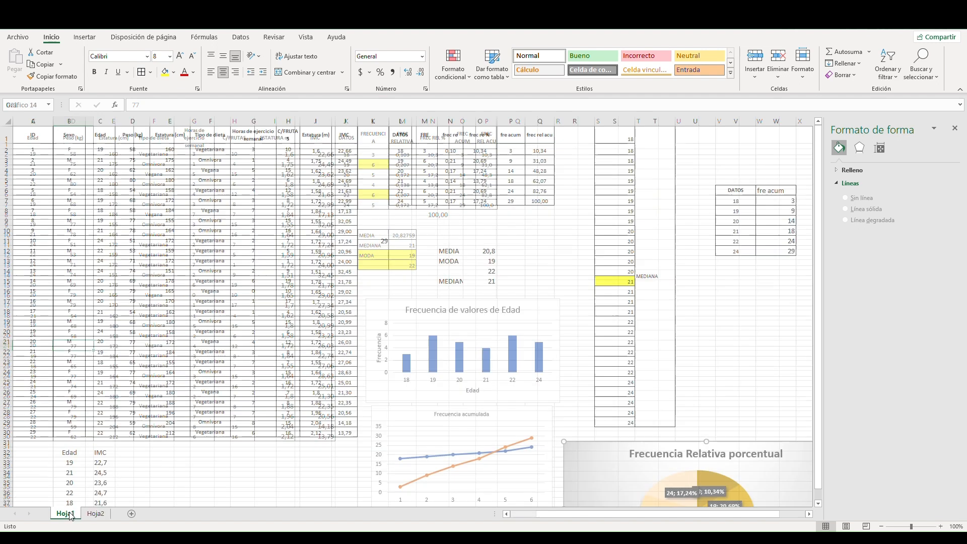
{"action": "scroll", "coordinate": [496, 330], "scroll_direction": "down", "scroll_amount": 3}
{"action": "scroll", "coordinate": [648, 361], "scroll_direction": "up", "scroll_amount": 2}
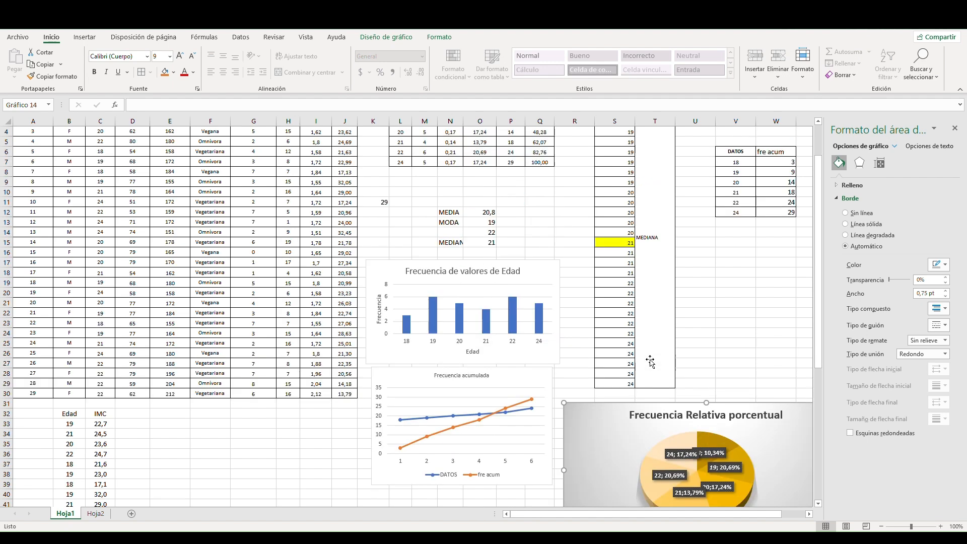
{"action": "scroll", "coordinate": [648, 361], "scroll_direction": "down", "scroll_amount": 5}
{"action": "scroll", "coordinate": [648, 361], "scroll_direction": "down", "scroll_amount": 2}
{"action": "scroll", "coordinate": [648, 361], "scroll_direction": "down", "scroll_amount": 4}
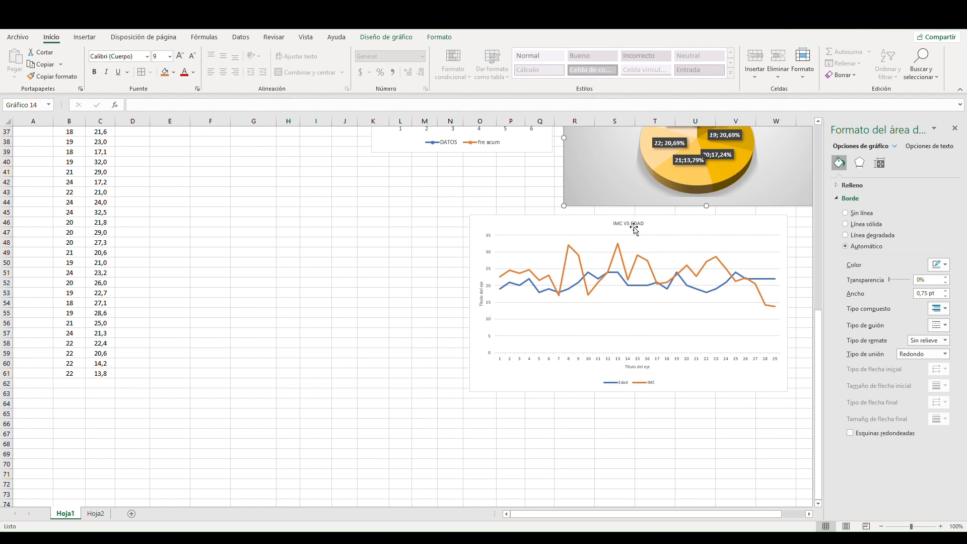
{"action": "left_click", "coordinate": [617, 254]}
{"action": "scroll", "coordinate": [801, 251], "scroll_direction": "up", "scroll_amount": 3}
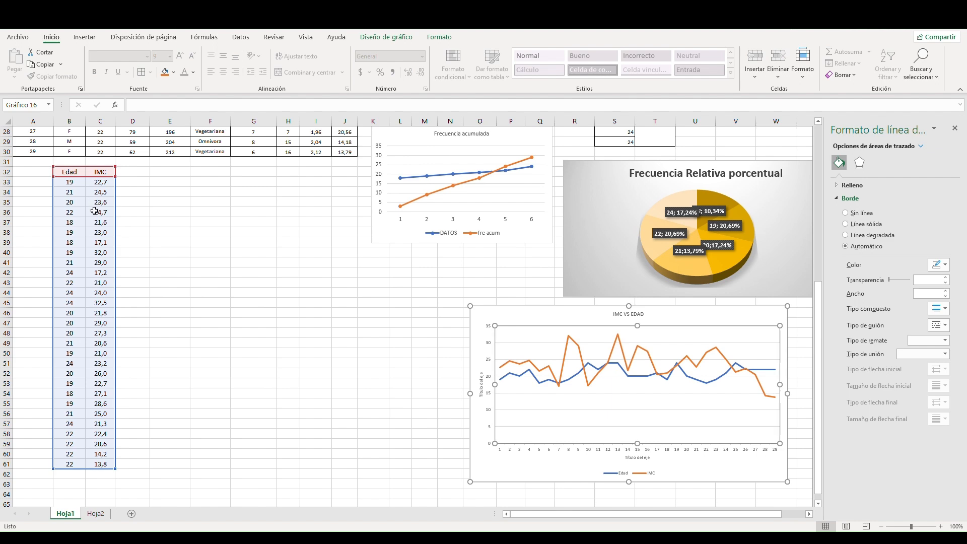
{"action": "scroll", "coordinate": [112, 242], "scroll_direction": "down", "scroll_amount": 2}
{"action": "scroll", "coordinate": [282, 351], "scroll_direction": "up", "scroll_amount": 3}
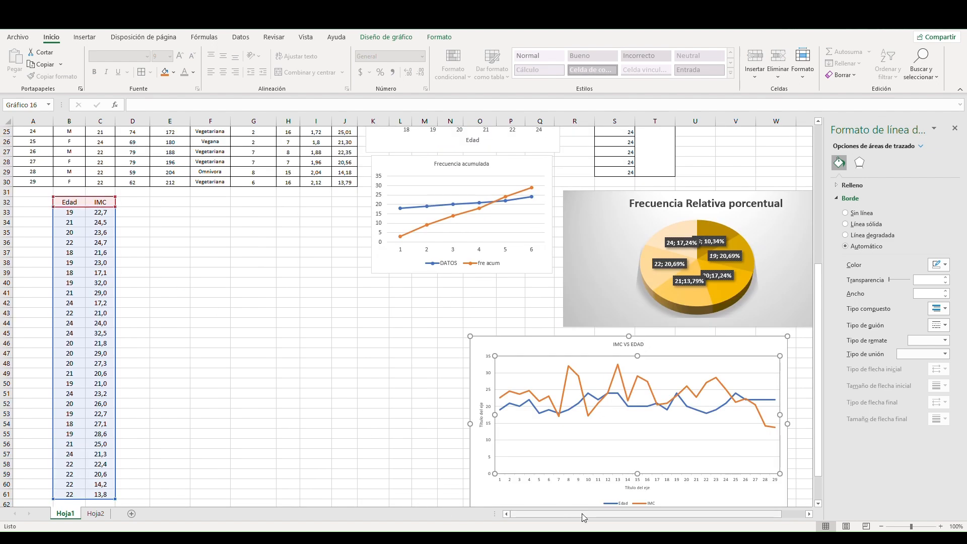
Copy the Edad column C1:C30 on Hoja2 and paste it as plain values starting at R1.
{"action": "left_click", "coordinate": [95, 513]}
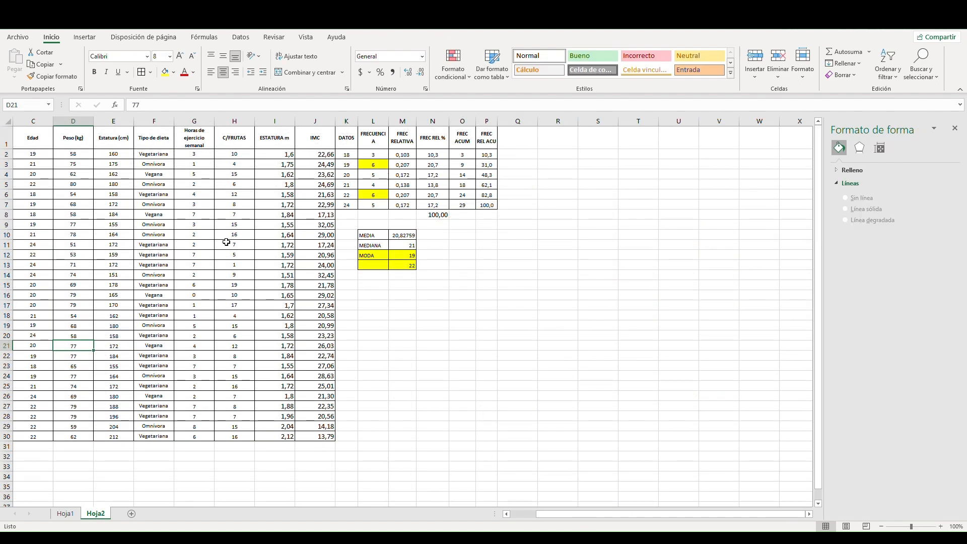
{"action": "left_click_drag", "start_coordinate": [33, 141], "coordinate": [32, 436]}
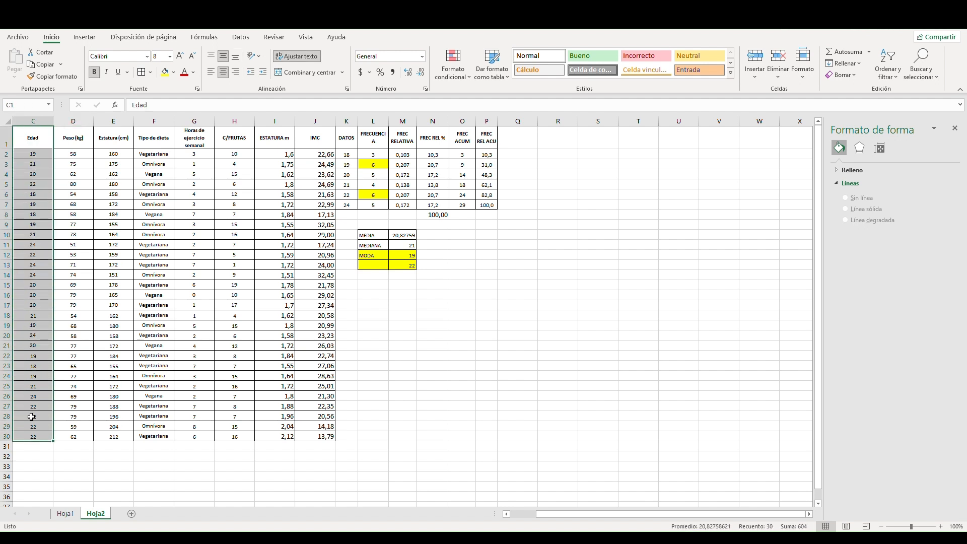
{"action": "key", "text": "ctrl+c"}
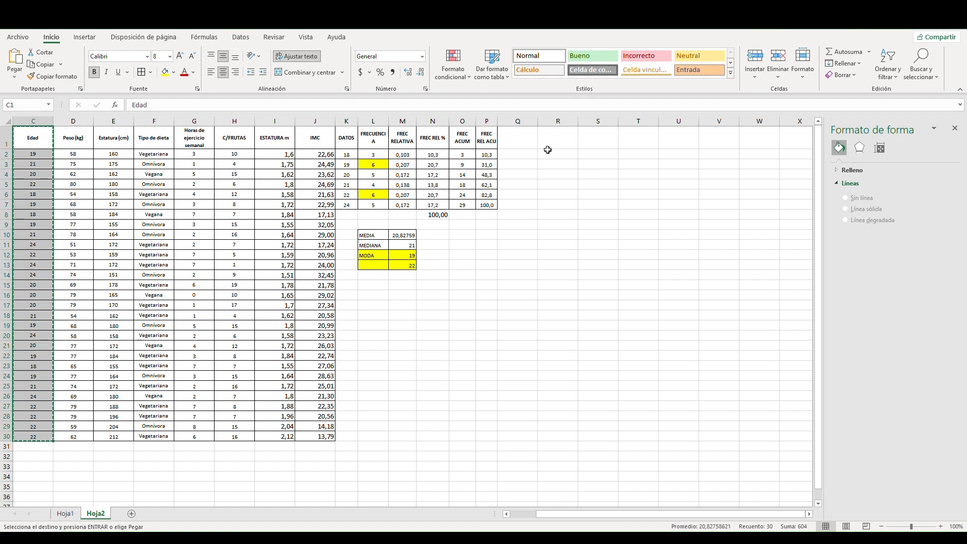
{"action": "left_click", "coordinate": [547, 145]}
{"action": "key", "text": "ctrl+v"}
{"action": "left_click", "coordinate": [624, 188]}
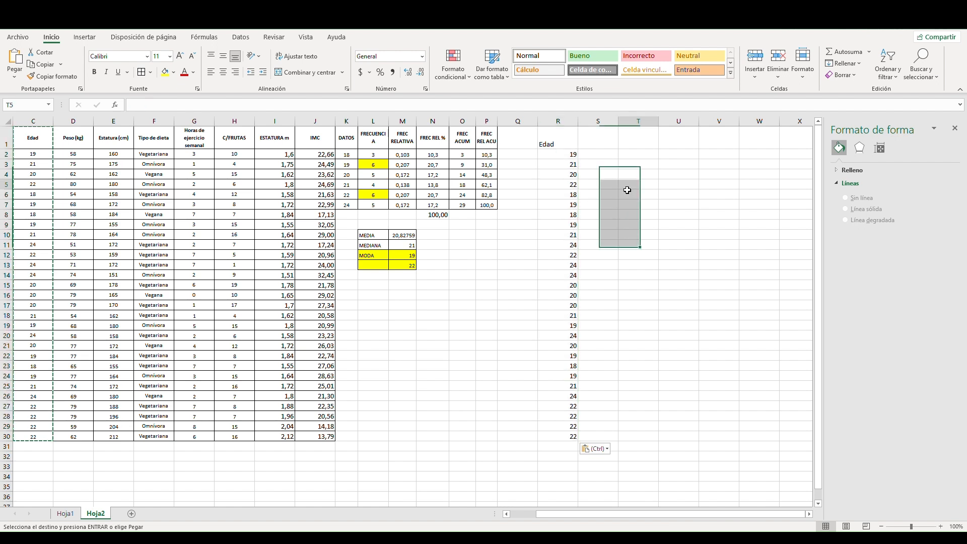
Copy the IMC column J1:J30 and paste it as plain values starting at S1.
{"action": "left_click_drag", "start_coordinate": [329, 143], "coordinate": [333, 440]}
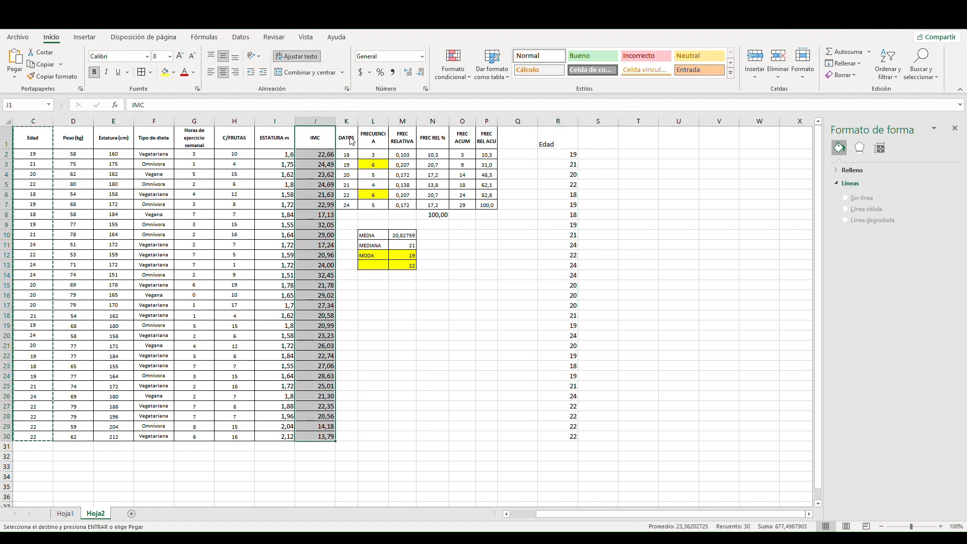
{"action": "key", "text": "ctrl+c"}
{"action": "left_click", "coordinate": [598, 142]}
{"action": "key", "text": "ctrl+v"}
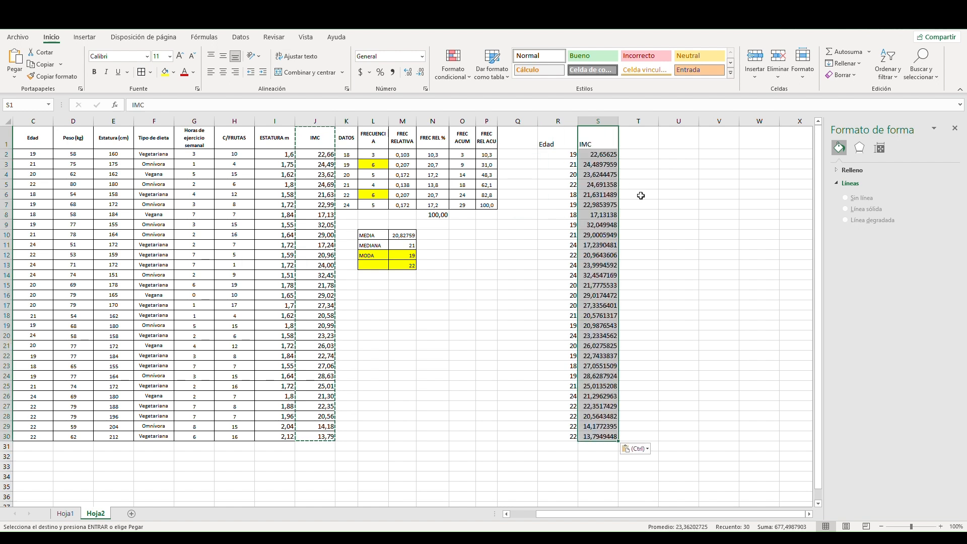
Reduce the Edad and IMC values in R2:S30 to whole numbers without decimals.
{"action": "left_click", "coordinate": [558, 160]}
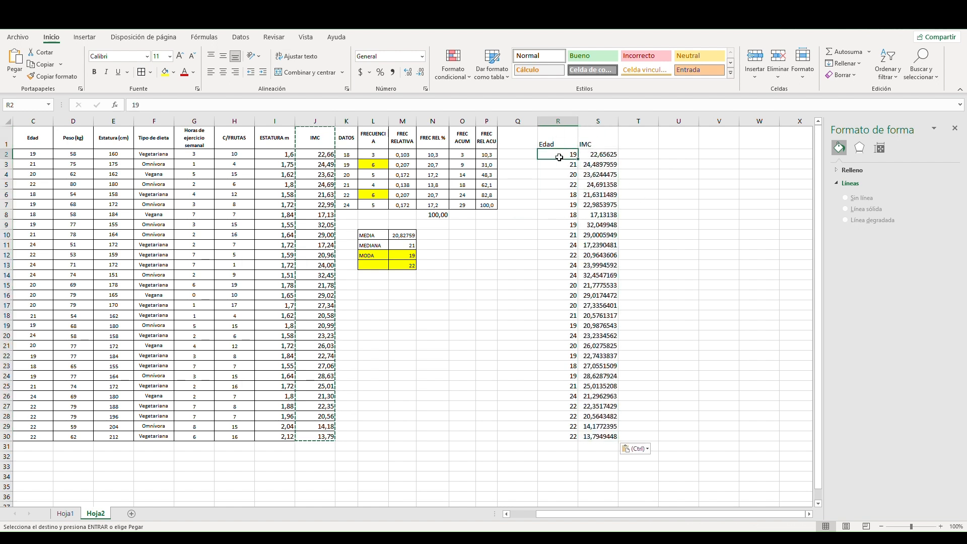
{"action": "left_click_drag", "start_coordinate": [559, 160], "coordinate": [602, 440]}
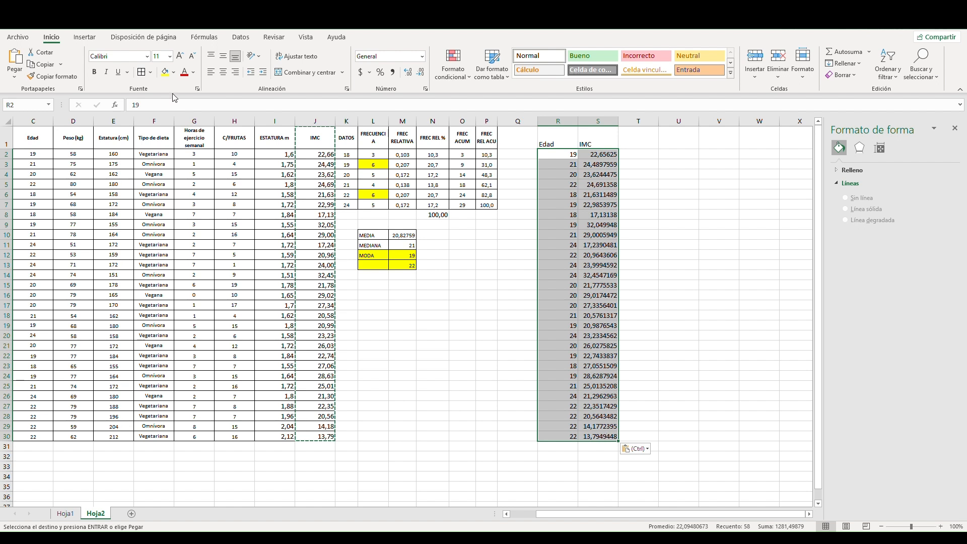
{"action": "left_click", "coordinate": [421, 73]}
{"action": "left_click", "coordinate": [421, 74]}
{"action": "left_click", "coordinate": [420, 74]}
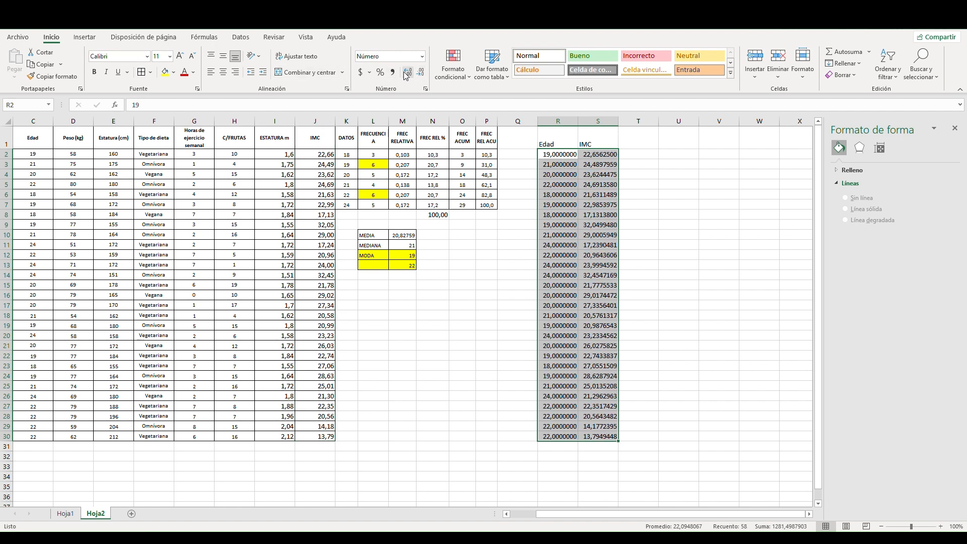
{"action": "left_click", "coordinate": [421, 74]}
{"action": "left_click", "coordinate": [420, 73]}
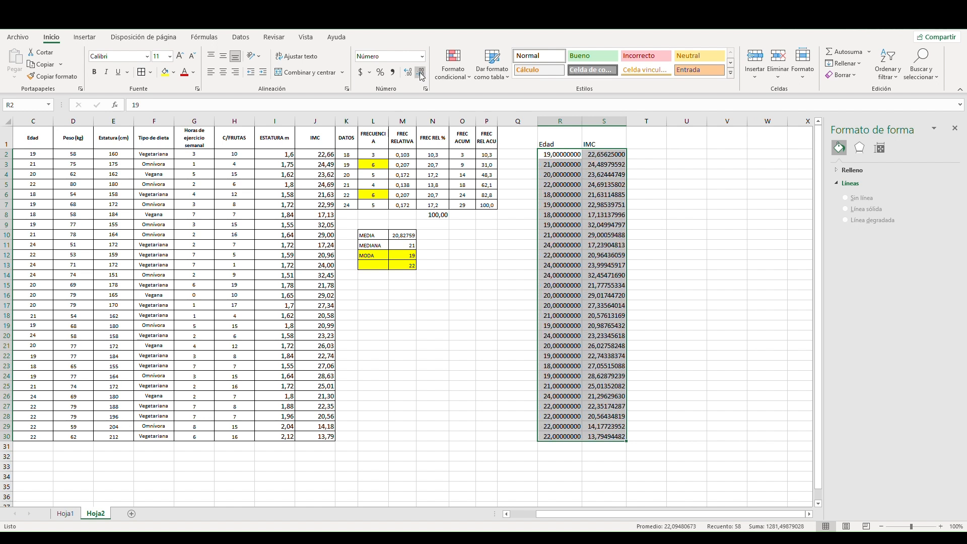
{"action": "left_click", "coordinate": [420, 74]}
{"action": "left_click", "coordinate": [420, 73]}
{"action": "left_click", "coordinate": [420, 73]}
{"action": "left_click", "coordinate": [421, 74]}
{"action": "left_click", "coordinate": [420, 74]}
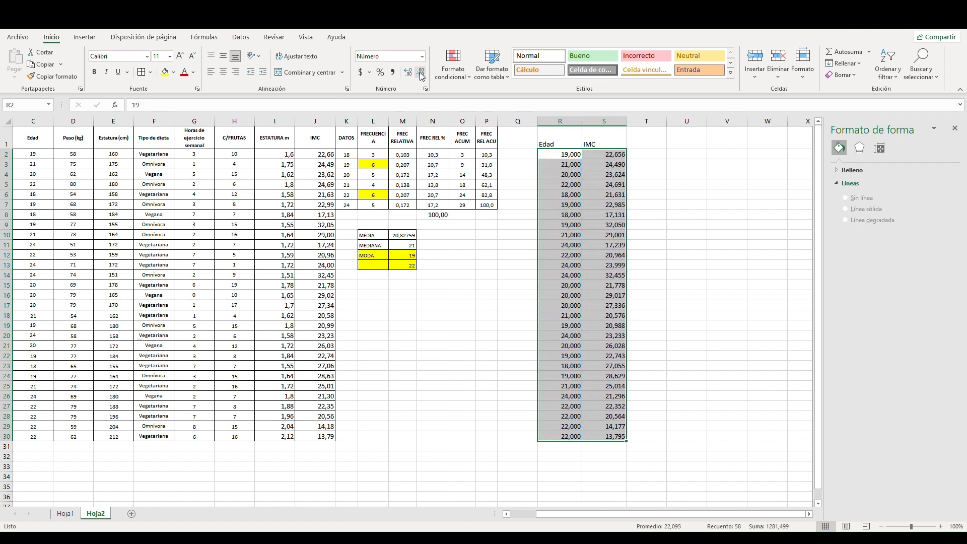
{"action": "left_click", "coordinate": [421, 74]}
{"action": "left_click", "coordinate": [421, 74]}
{"action": "left_click", "coordinate": [421, 74]}
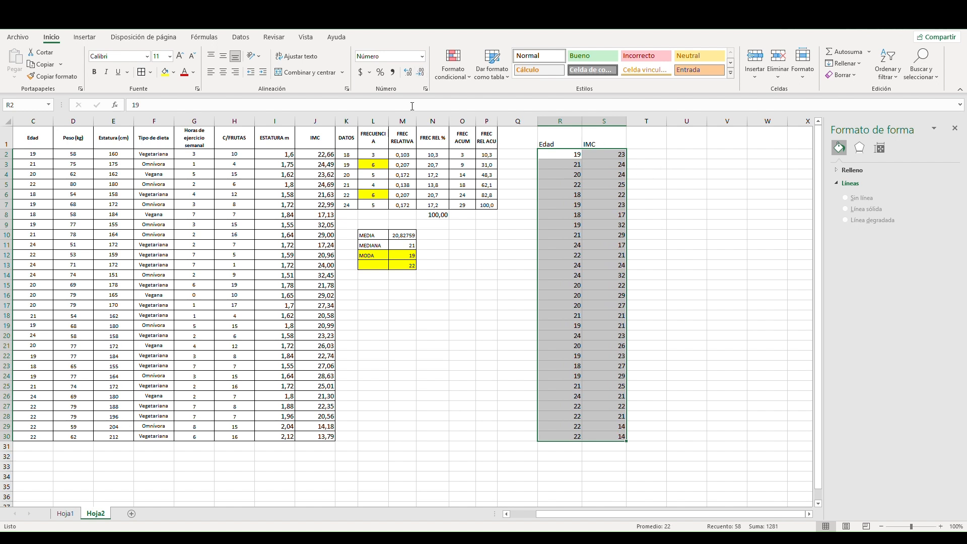
Try one decimal place for the values in R2:S30, and return them to whole numbers.
{"action": "left_click", "coordinate": [408, 72]}
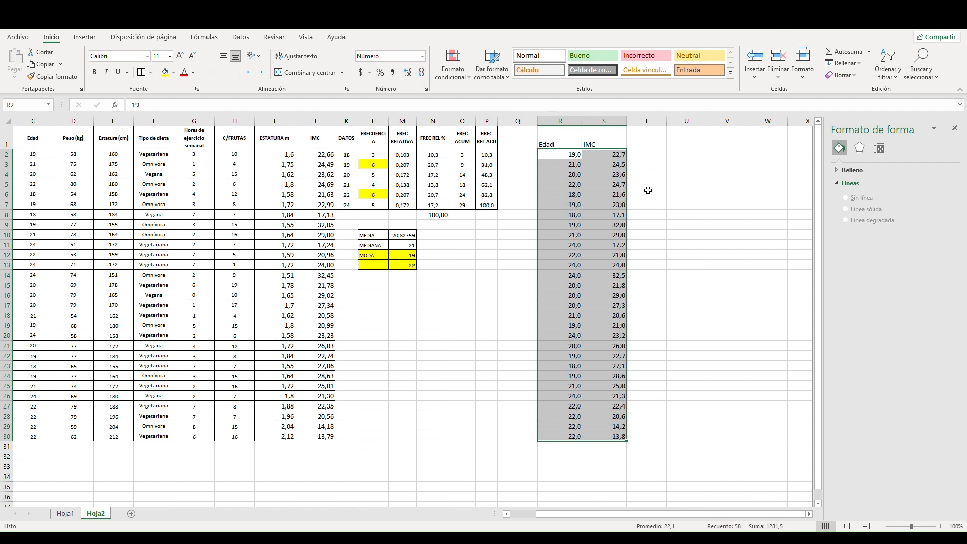
{"action": "left_click", "coordinate": [420, 73]}
{"action": "left_click", "coordinate": [408, 72]}
{"action": "left_click", "coordinate": [731, 233]}
{"action": "left_click", "coordinate": [566, 157]}
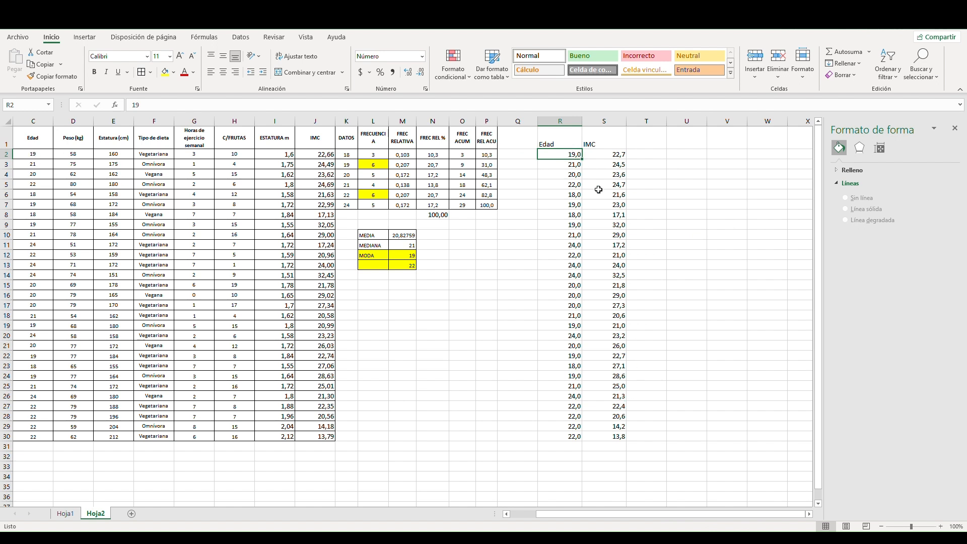
{"action": "left_click_drag", "start_coordinate": [567, 158], "coordinate": [618, 439]}
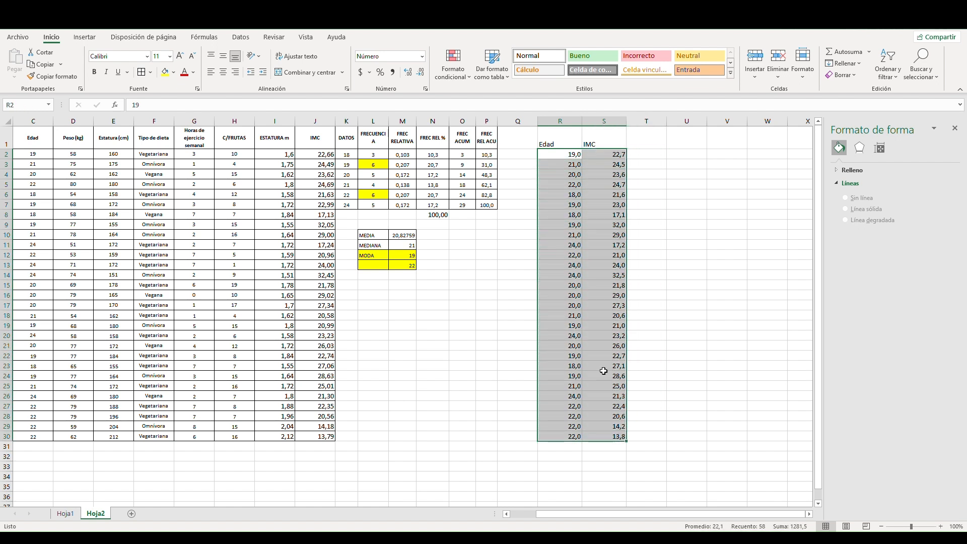
{"action": "left_click", "coordinate": [420, 71]}
{"action": "left_click", "coordinate": [655, 186]}
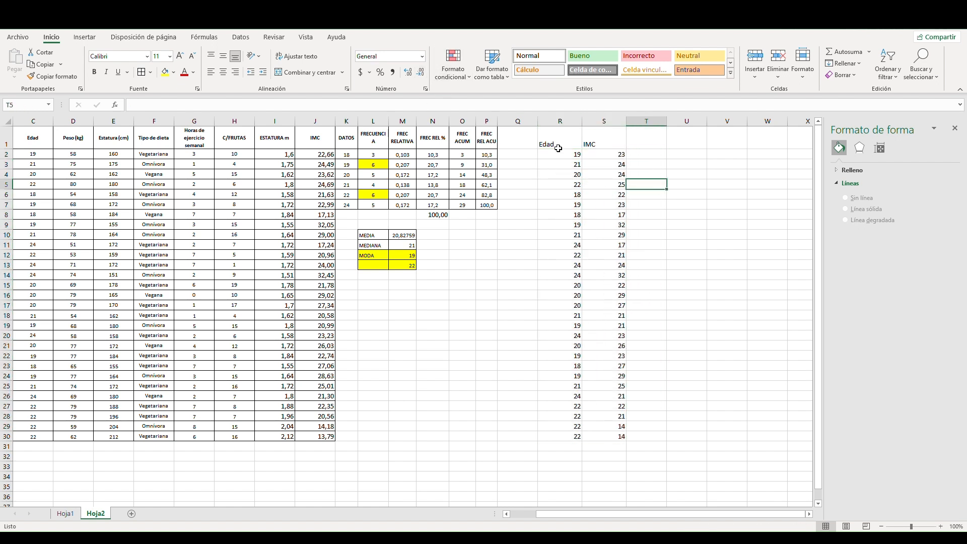
Narrow columns R and S to fit their contents and insert a line chart from R1:S30.
{"action": "left_click_drag", "start_coordinate": [582, 125], "coordinate": [594, 430]}
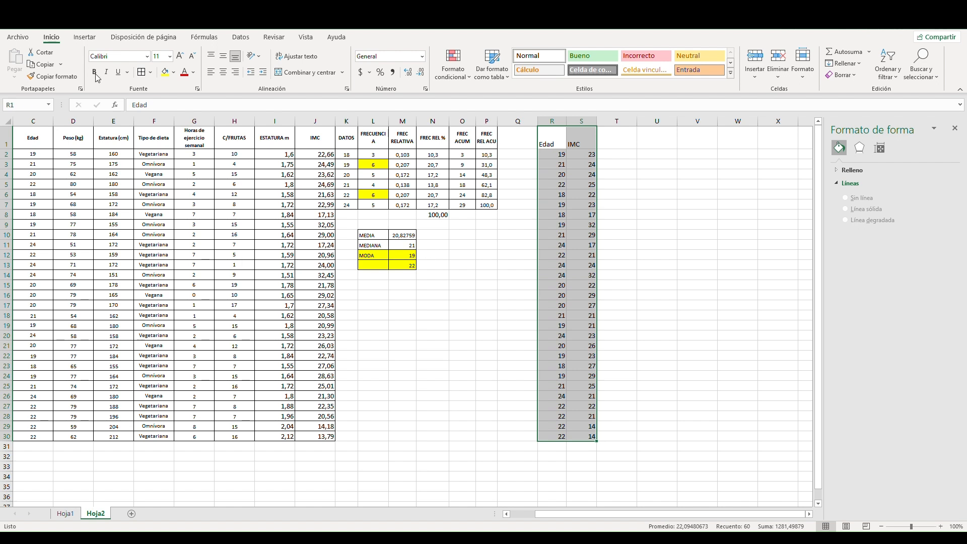
{"action": "left_click", "coordinate": [85, 37]}
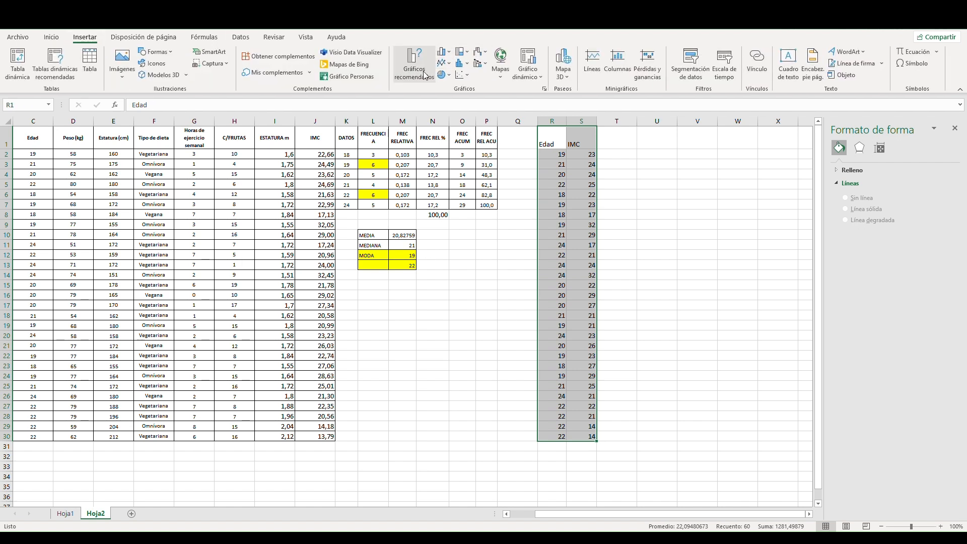
{"action": "left_click", "coordinate": [443, 63]}
{"action": "left_click", "coordinate": [454, 103]}
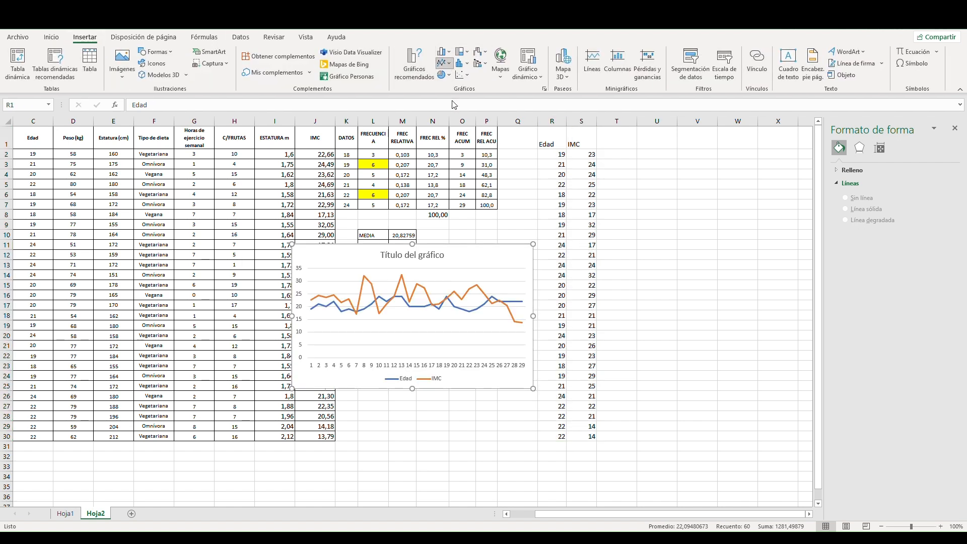
Move the line chart down to start at row 22 and enlarge it to reach about column W and row 40.
{"action": "left_click_drag", "start_coordinate": [457, 264], "coordinate": [555, 277]}
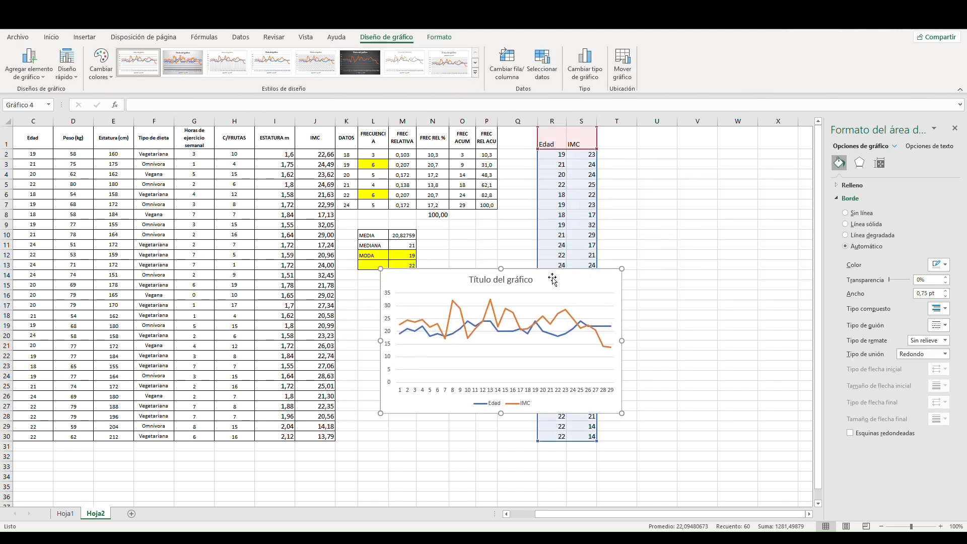
{"action": "scroll", "coordinate": [532, 241], "scroll_direction": "down", "scroll_amount": 5}
{"action": "scroll", "coordinate": [517, 171], "scroll_direction": "up", "scroll_amount": 2}
{"action": "left_click_drag", "start_coordinate": [508, 179], "coordinate": [444, 270]}
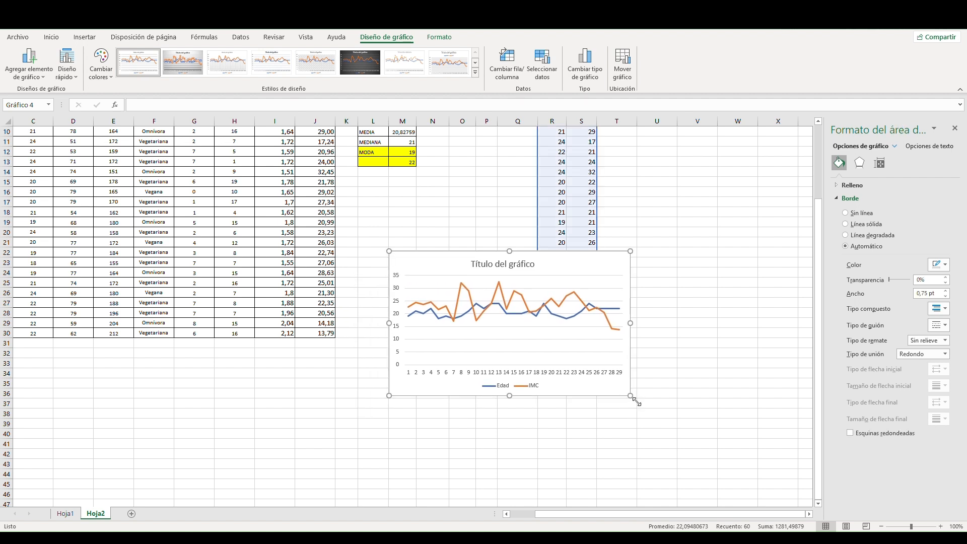
{"action": "left_click_drag", "start_coordinate": [631, 395], "coordinate": [746, 433]}
{"action": "scroll", "coordinate": [665, 330], "scroll_direction": "down", "scroll_amount": 1}
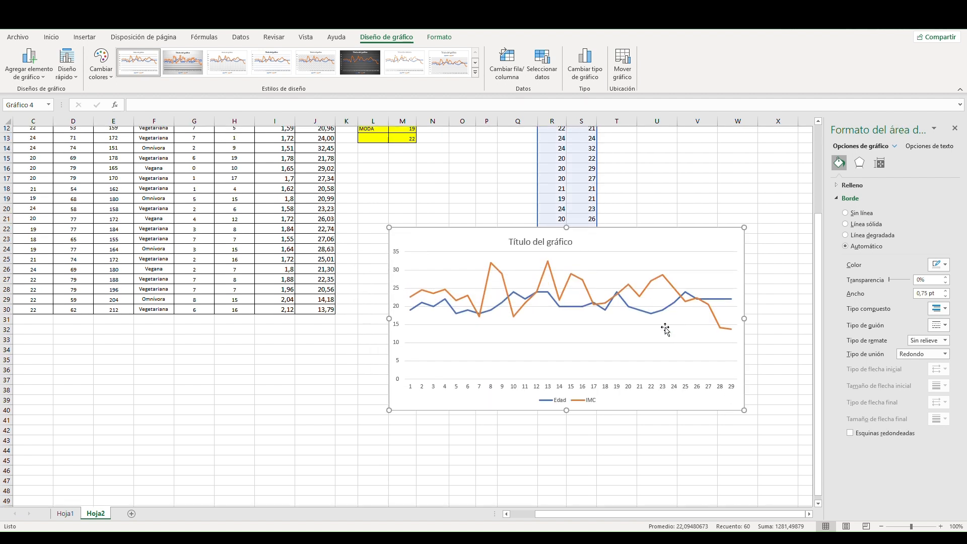
Replace the line chart's placeholder title with "IMC vs EDAD".
{"action": "left_click", "coordinate": [574, 240]}
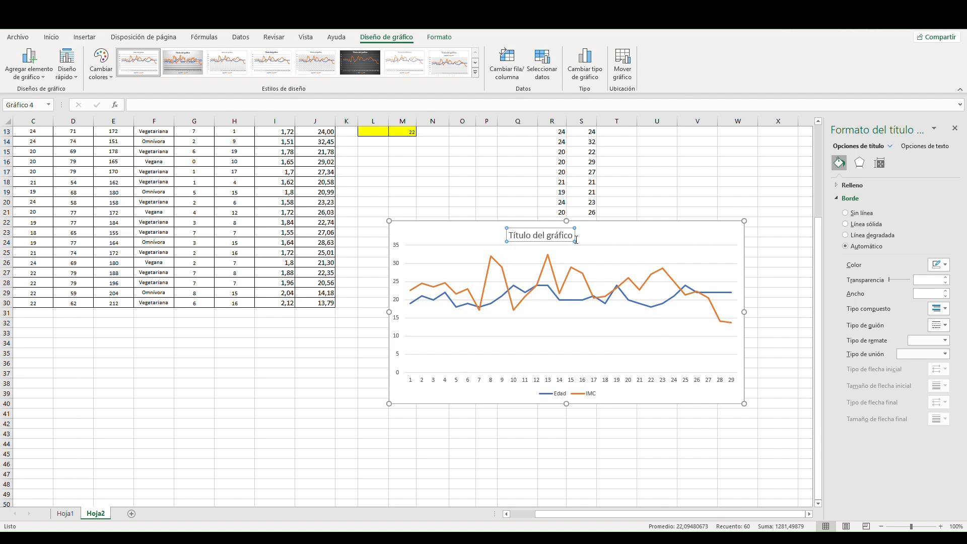
{"action": "left_click", "coordinate": [577, 240]}
{"action": "key", "text": "BackSpace"}
{"action": "key", "text": "BackSpace"}
{"action": "key", "text": "BackSpace"}
{"action": "key", "text": "BackSpace"}
{"action": "key", "text": "BackSpace"}
{"action": "key", "text": "BackSpace"}
{"action": "key", "text": "BackSpace"}
{"action": "key", "text": "BackSpace"}
{"action": "key", "text": "BackSpace"}
{"action": "key", "text": "BackSpace"}
{"action": "key", "text": "BackSpace"}
{"action": "key", "text": "BackSpace"}
{"action": "key", "text": "BackSpace"}
{"action": "key", "text": "BackSpace"}
{"action": "key", "text": "BackSpace"}
{"action": "key", "text": "BackSpace"}
{"action": "key", "text": "BackSpace"}
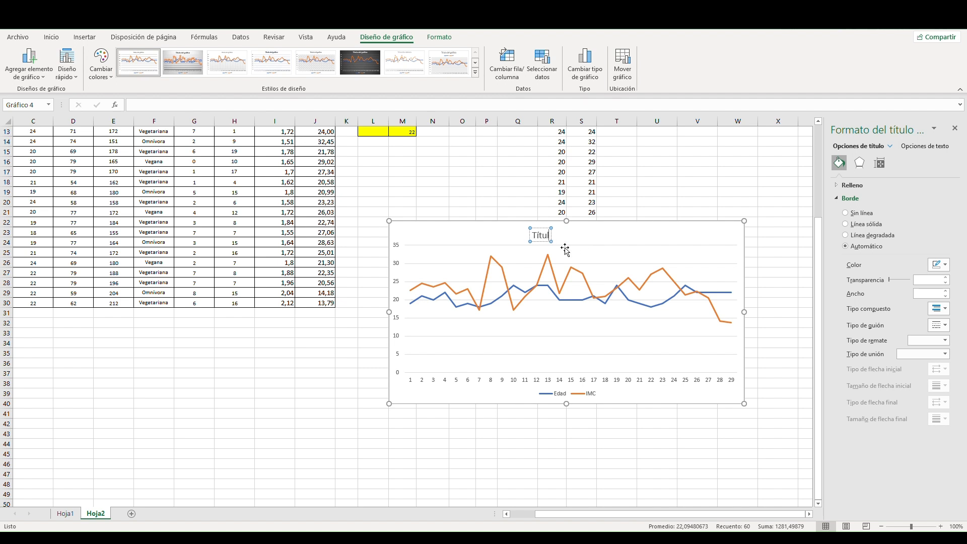
{"action": "key", "text": "BackSpace"}
{"action": "type", "text": "IMC vs EDA"}
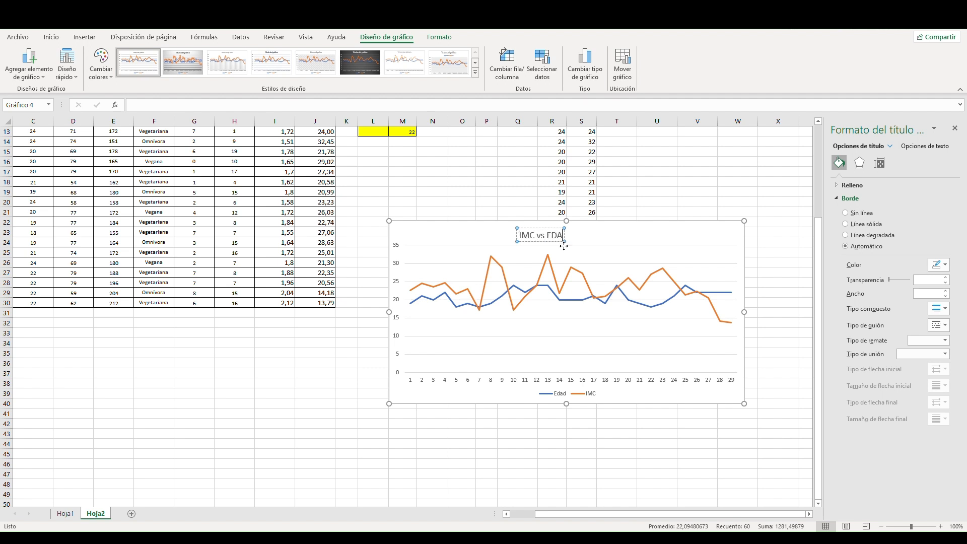
{"action": "type", "text": "D"}
{"action": "left_click", "coordinate": [604, 241]}
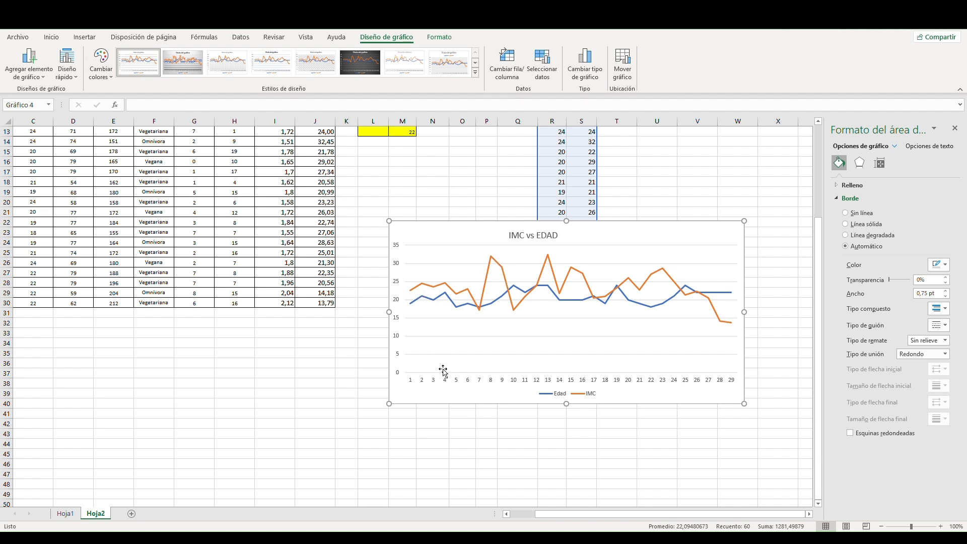
Compare the chart's Edad and IMC lines with the values in columns R and S.
{"action": "scroll", "coordinate": [655, 343], "scroll_direction": "up", "scroll_amount": 4}
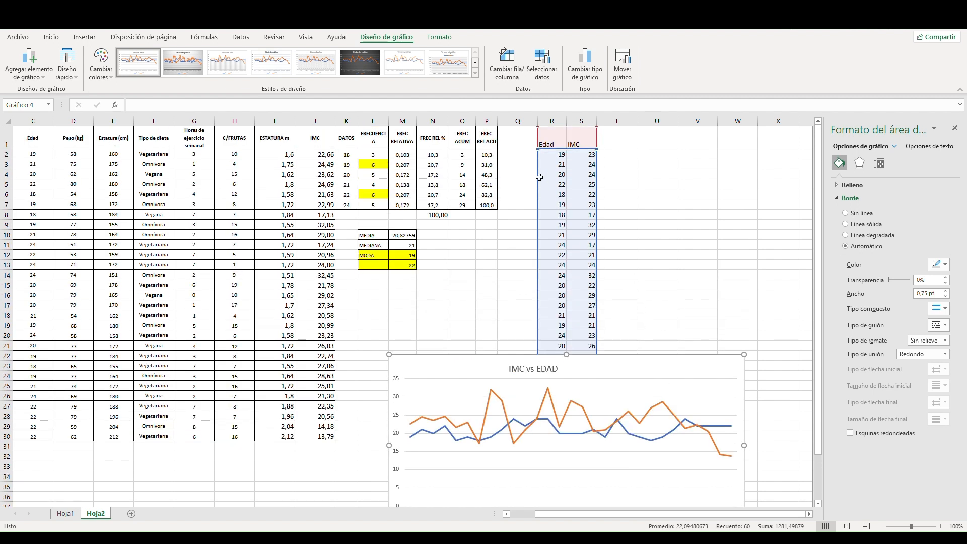
{"action": "scroll", "coordinate": [287, 493], "scroll_direction": "down", "scroll_amount": 4}
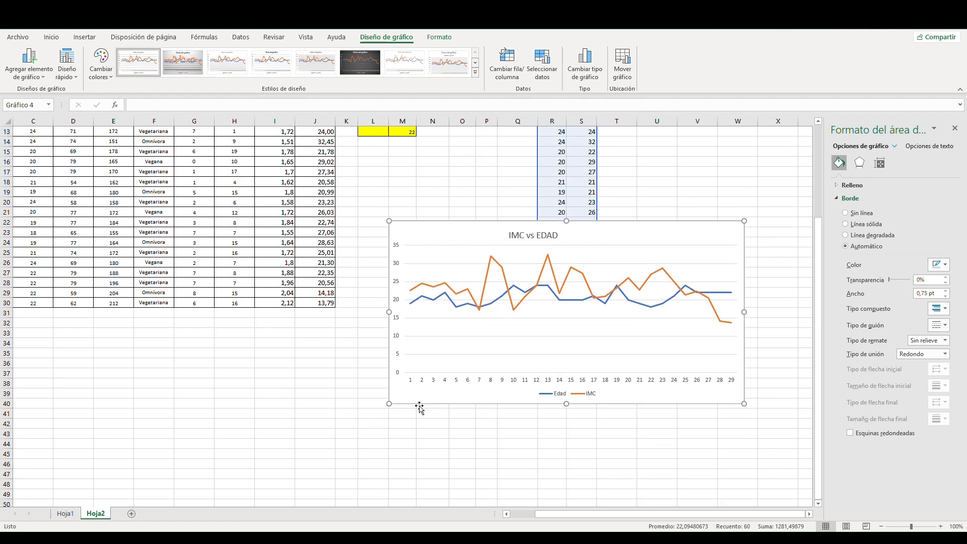
{"action": "scroll", "coordinate": [413, 315], "scroll_direction": "up", "scroll_amount": 4}
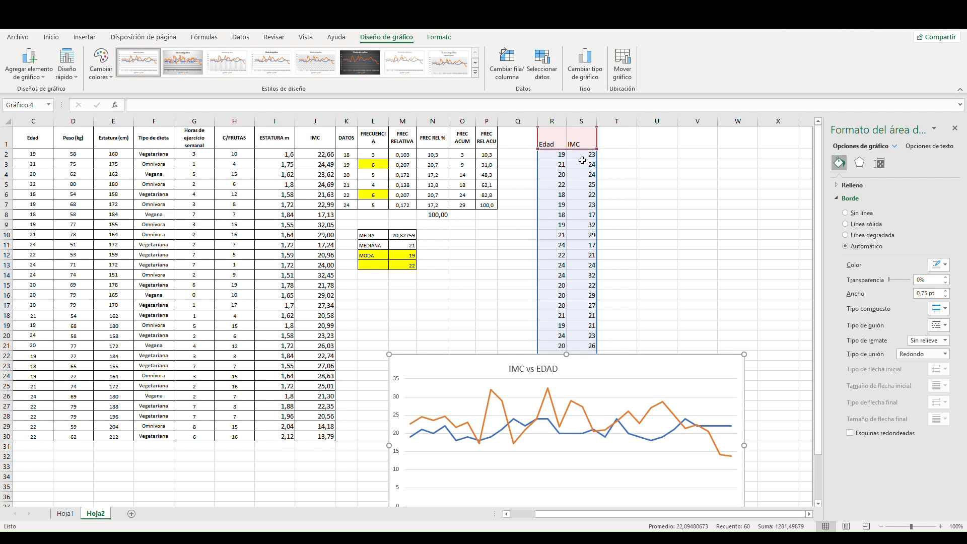
{"action": "scroll", "coordinate": [586, 159], "scroll_direction": "down", "scroll_amount": 3}
{"action": "scroll", "coordinate": [587, 216], "scroll_direction": "up", "scroll_amount": 3}
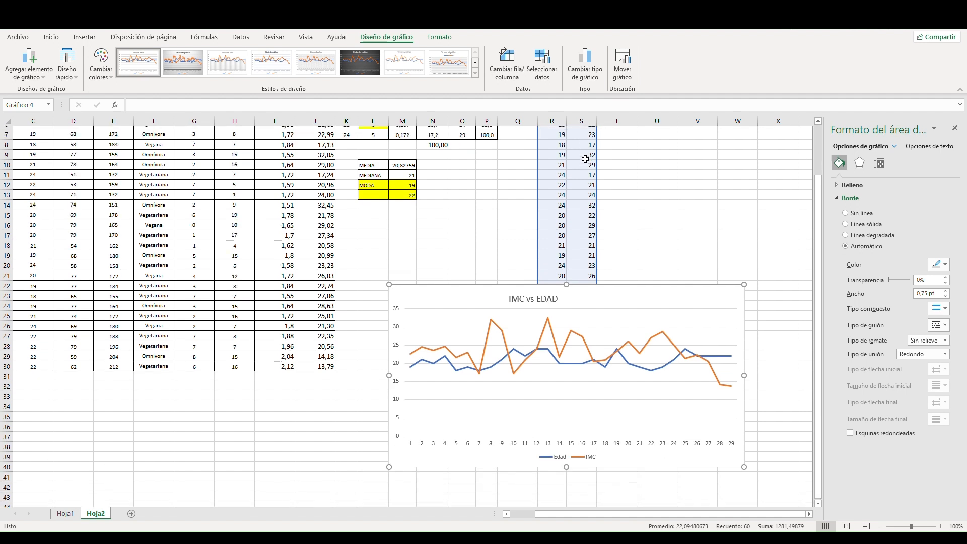
{"action": "scroll", "coordinate": [585, 190], "scroll_direction": "down", "scroll_amount": 3}
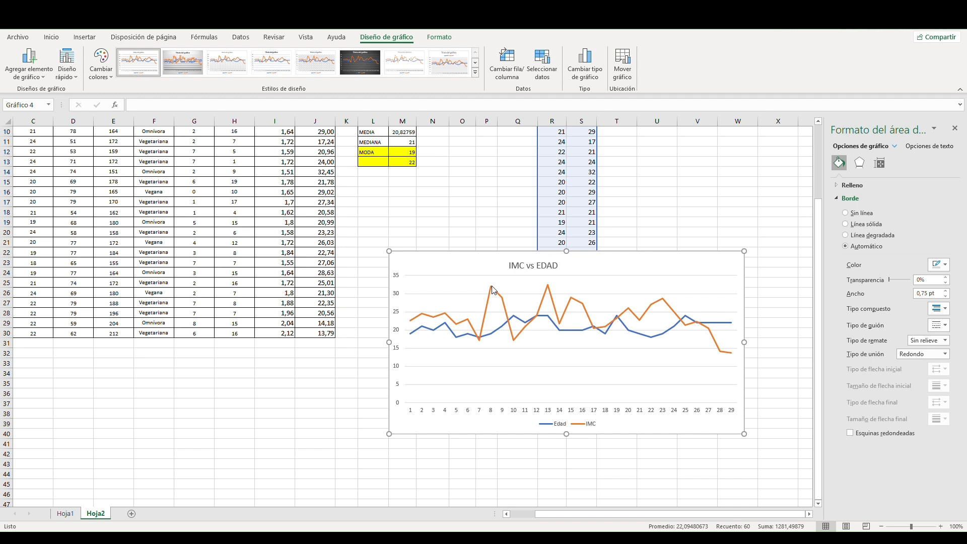
{"action": "scroll", "coordinate": [567, 219], "scroll_direction": "up", "scroll_amount": 3}
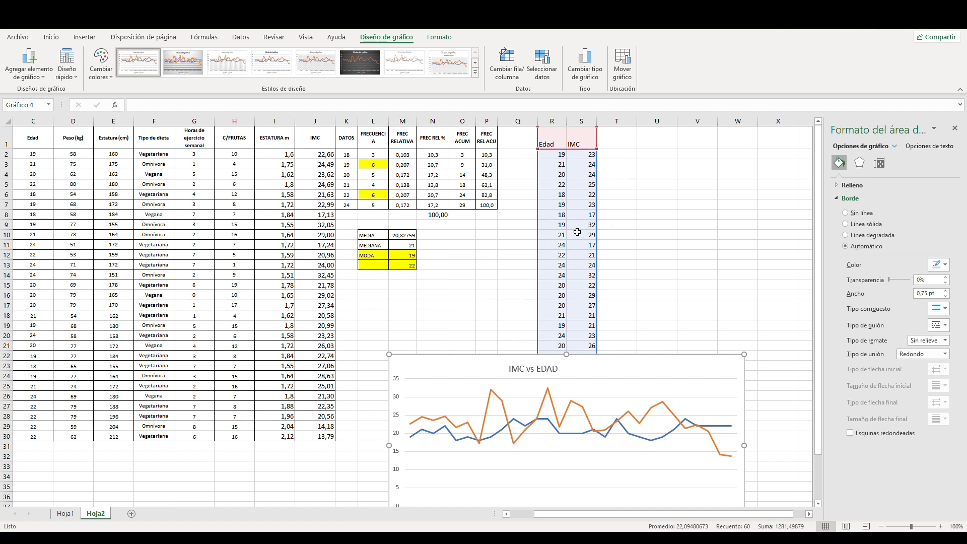
Apply the grey gradient chart style with values inside round markers and move the chart up to about row 16.
{"action": "scroll", "coordinate": [493, 347], "scroll_direction": "down", "scroll_amount": 2}
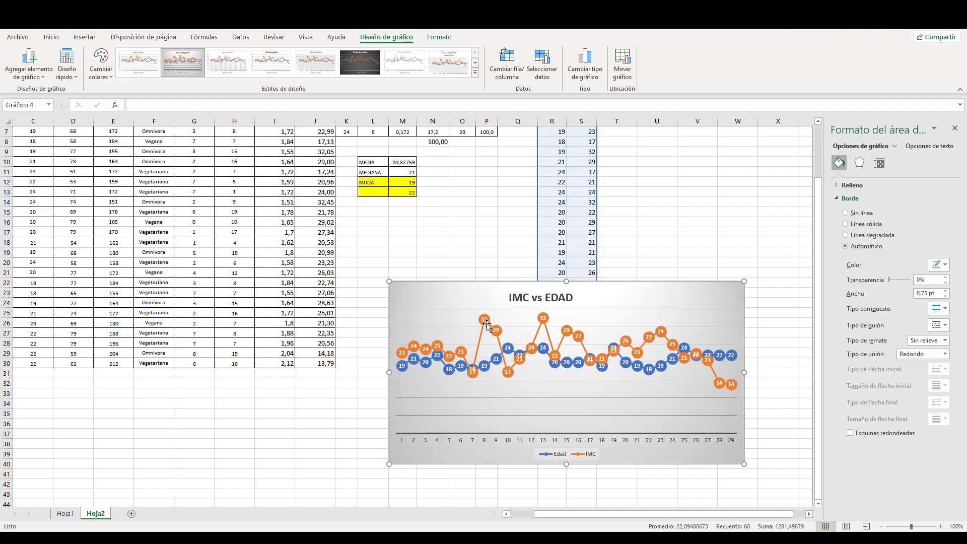
{"action": "left_click_drag", "start_coordinate": [483, 308], "coordinate": [471, 243]}
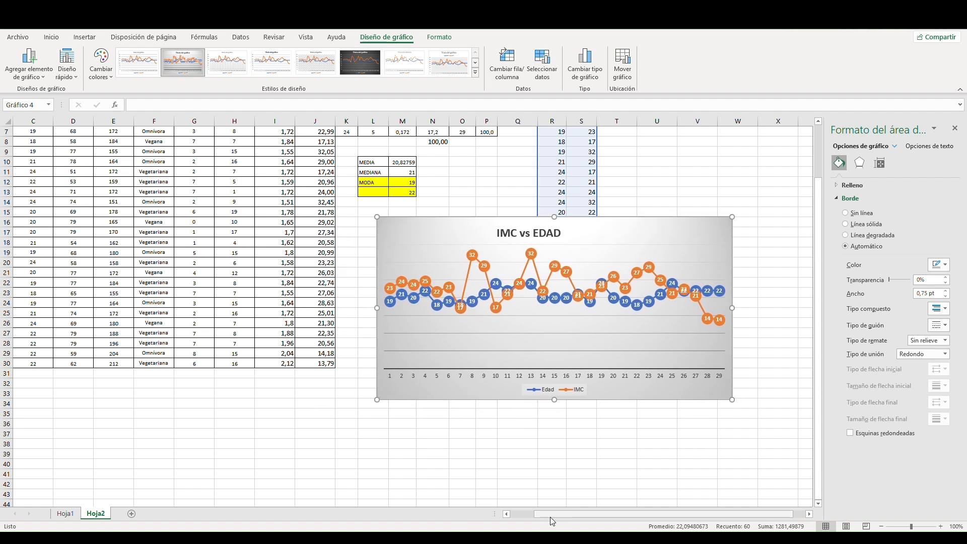